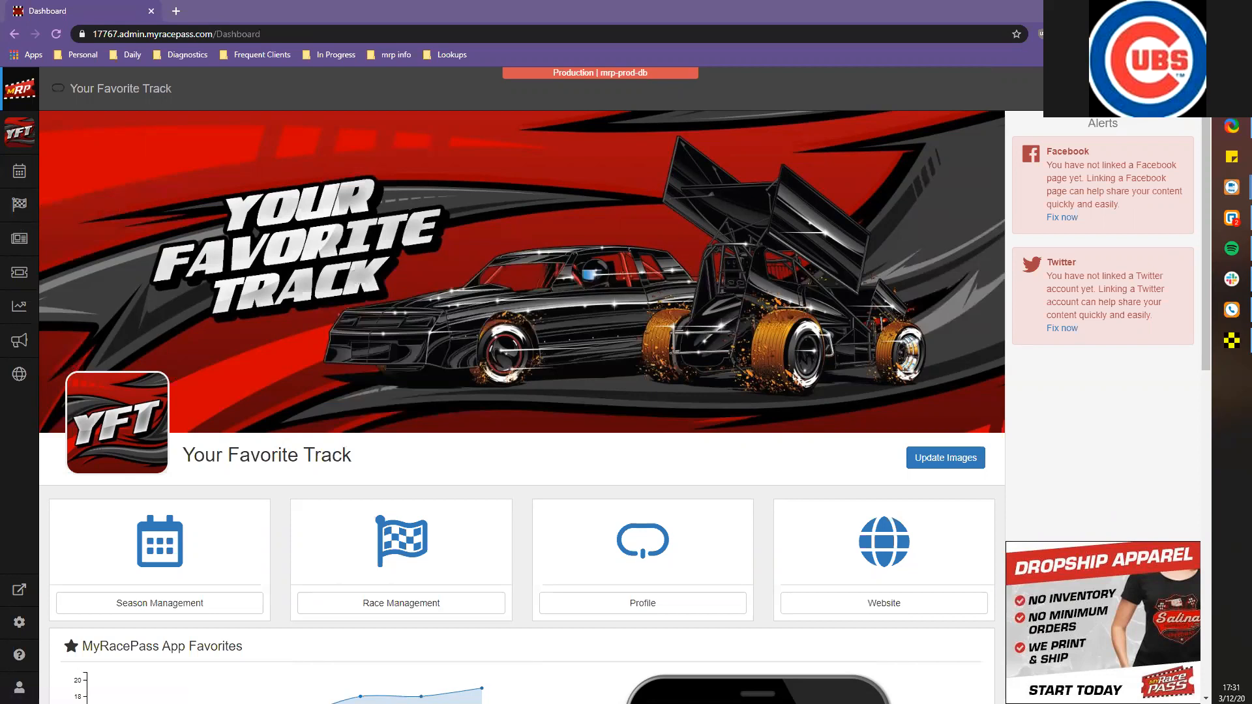
Open the MRP Live page of today's Your Favorite Track race event and switch to Race Manager
left_click(17, 212)
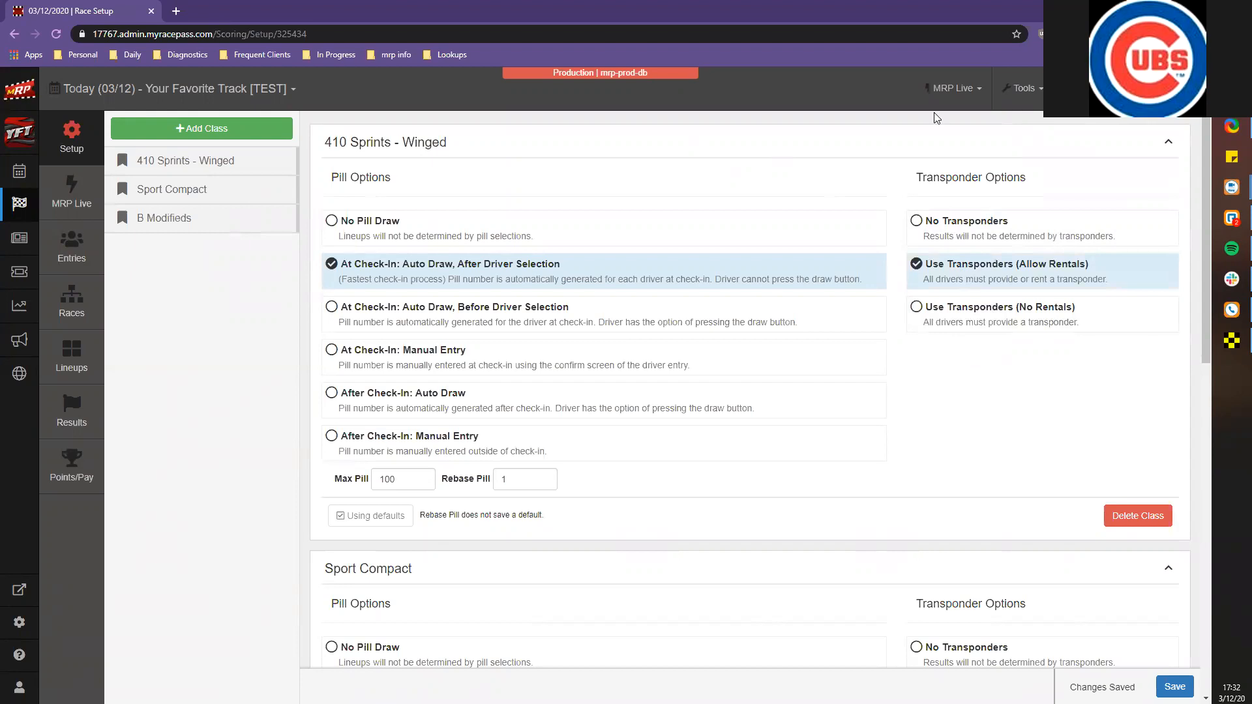
left_click(54, 198)
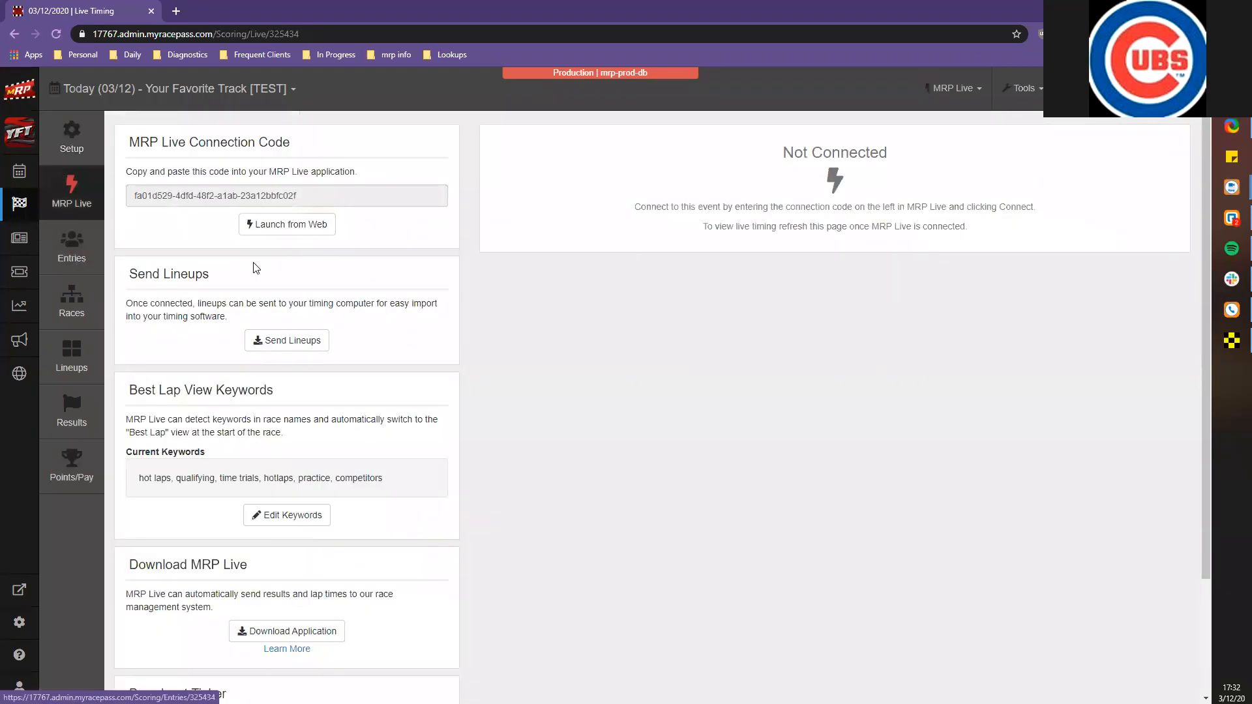
left_click(1231, 339)
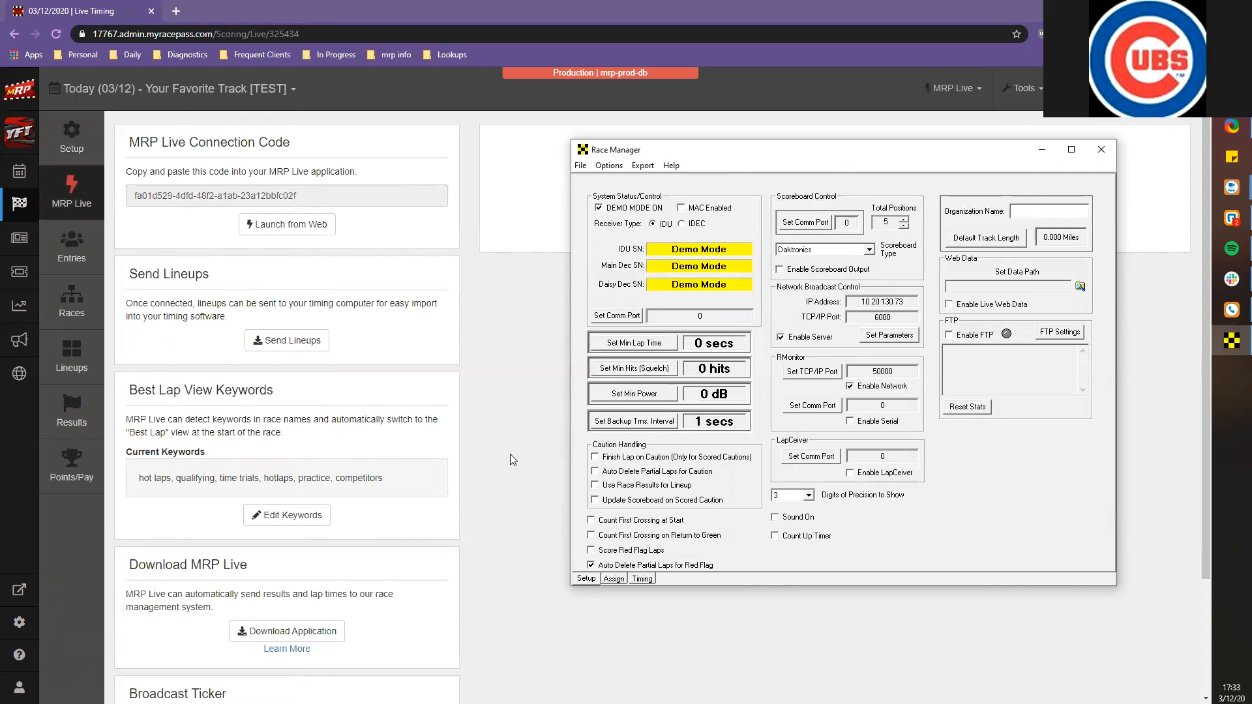
Switch to the MRP Live application, disconnect it, and select Race Manager as the race data source
key("alt+Tab")
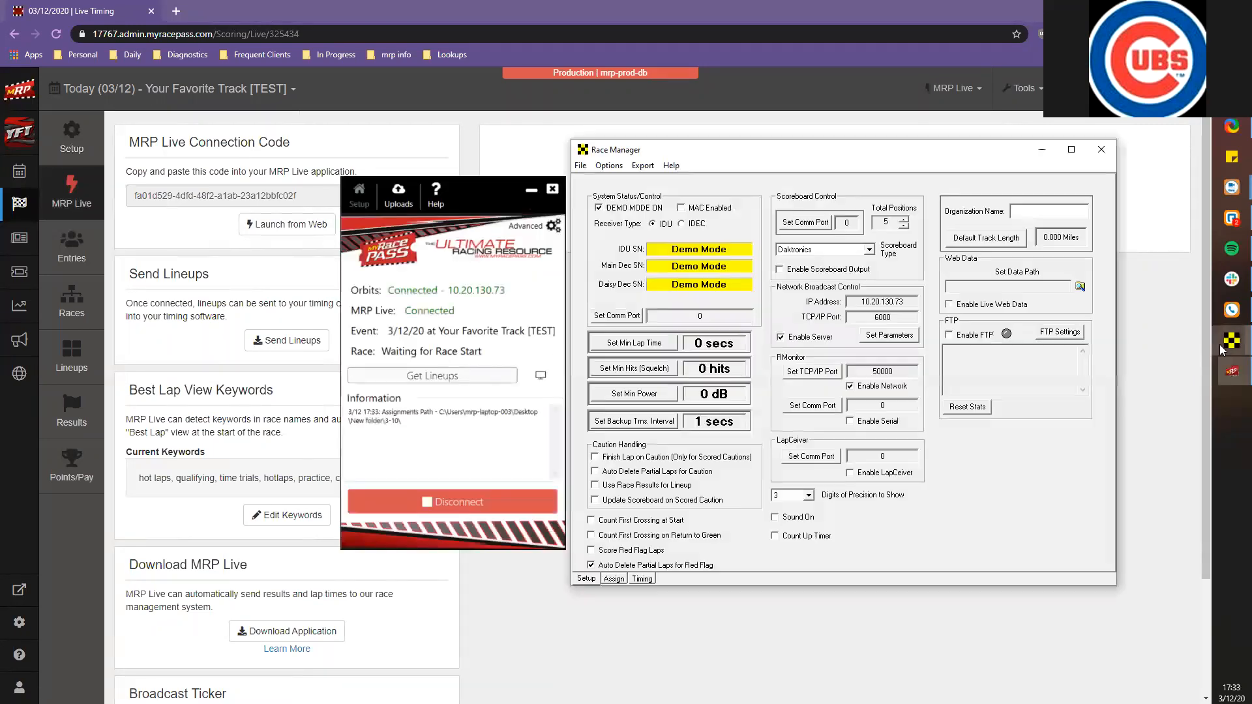
left_click(494, 510)
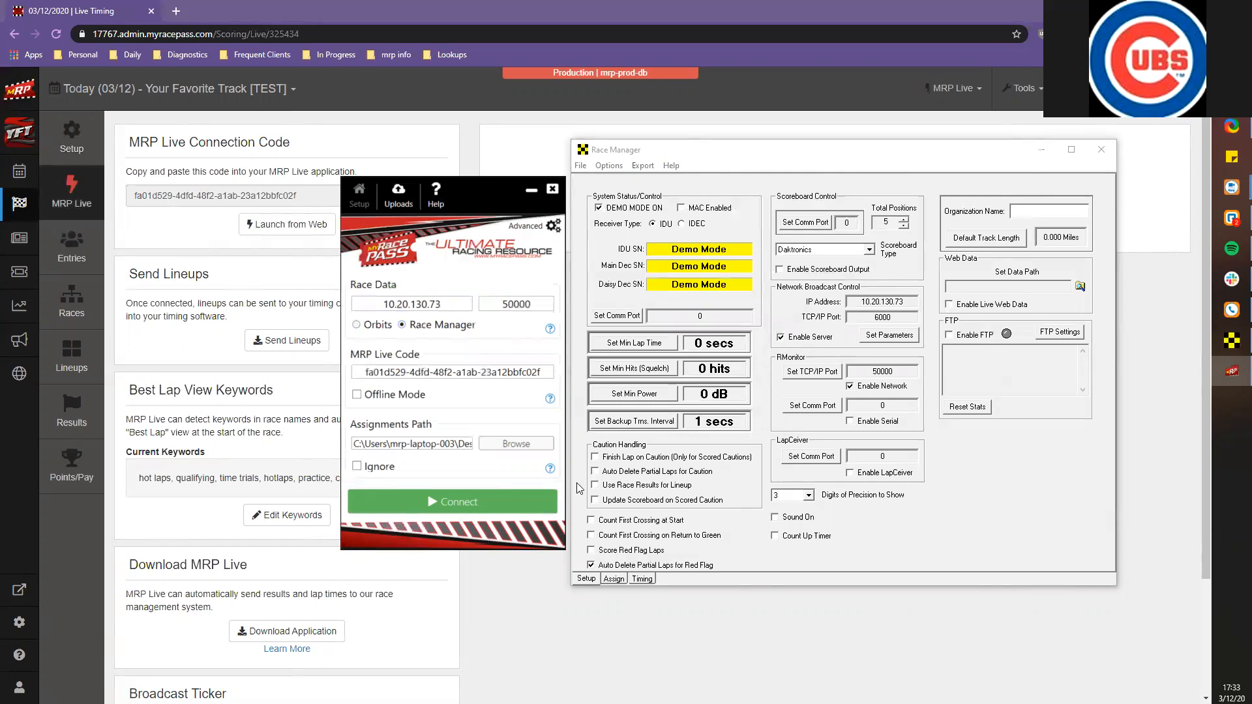
Delete all existing 410, 360 and 305 Sprints and Late Models lineups from Race Manager's assignment list
left_click(614, 579)
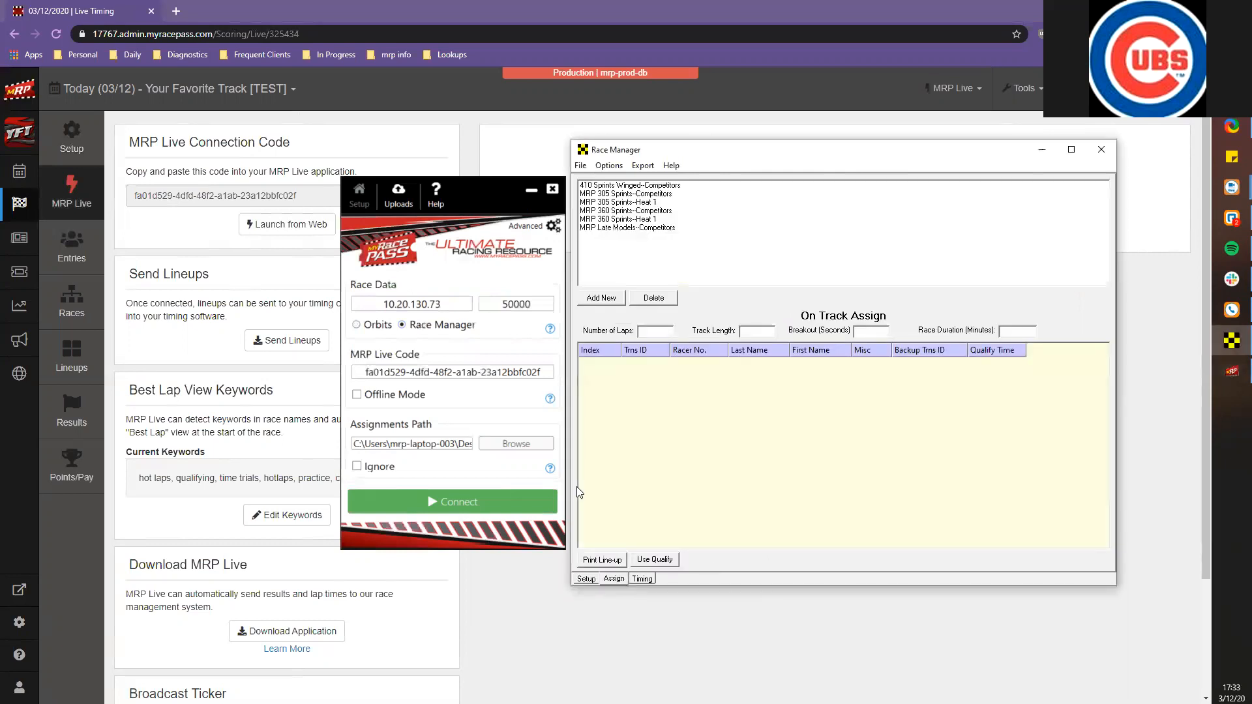
left_click(616, 185)
left_click(639, 295)
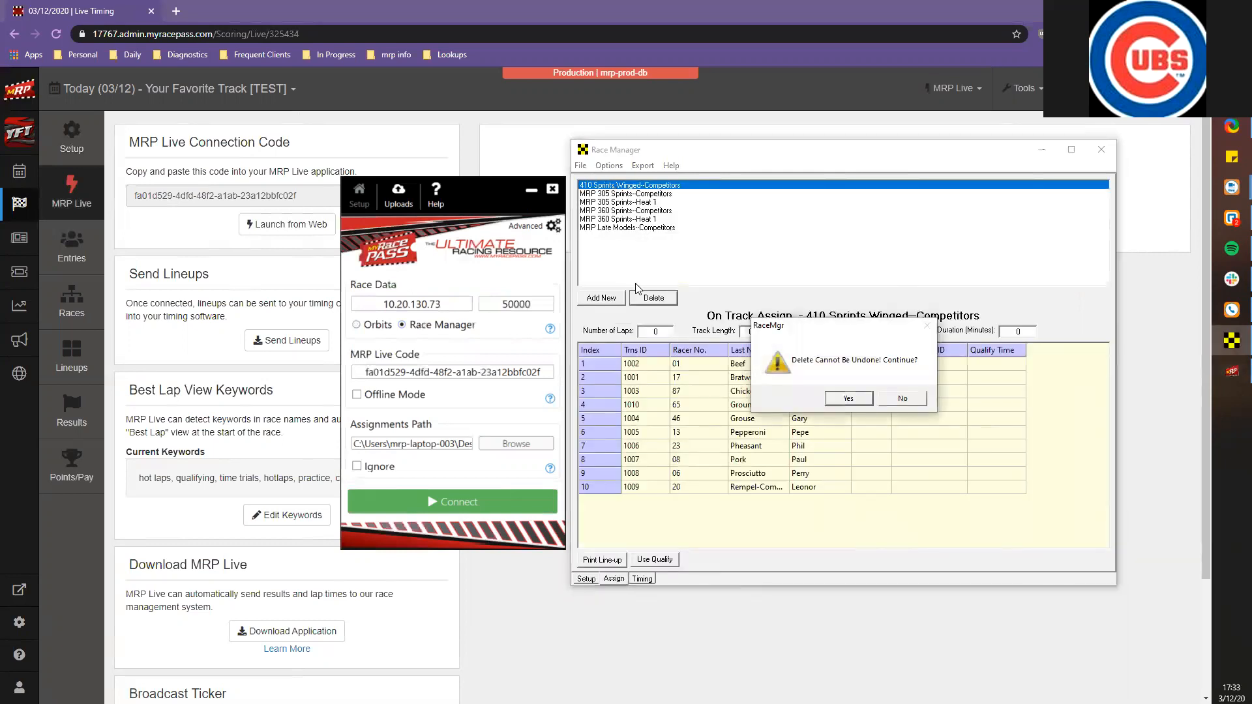
key("Return")
left_click(618, 211)
left_click(654, 297)
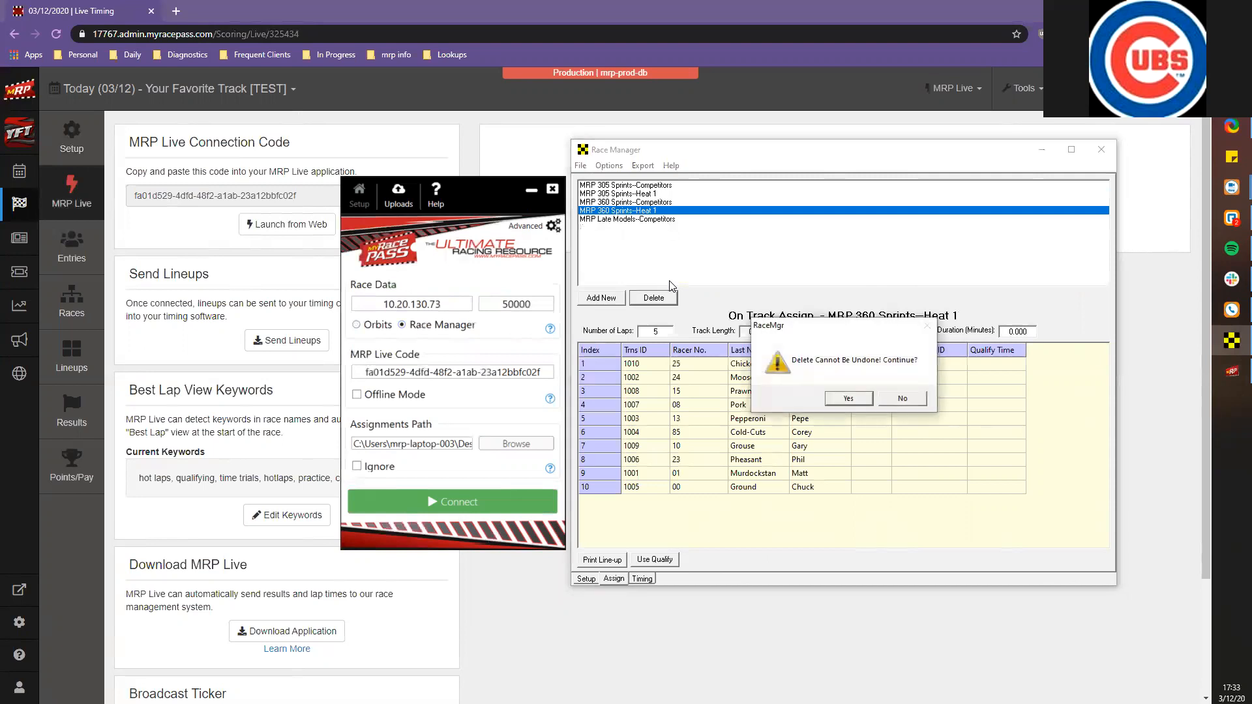
key("Return")
left_click(653, 298)
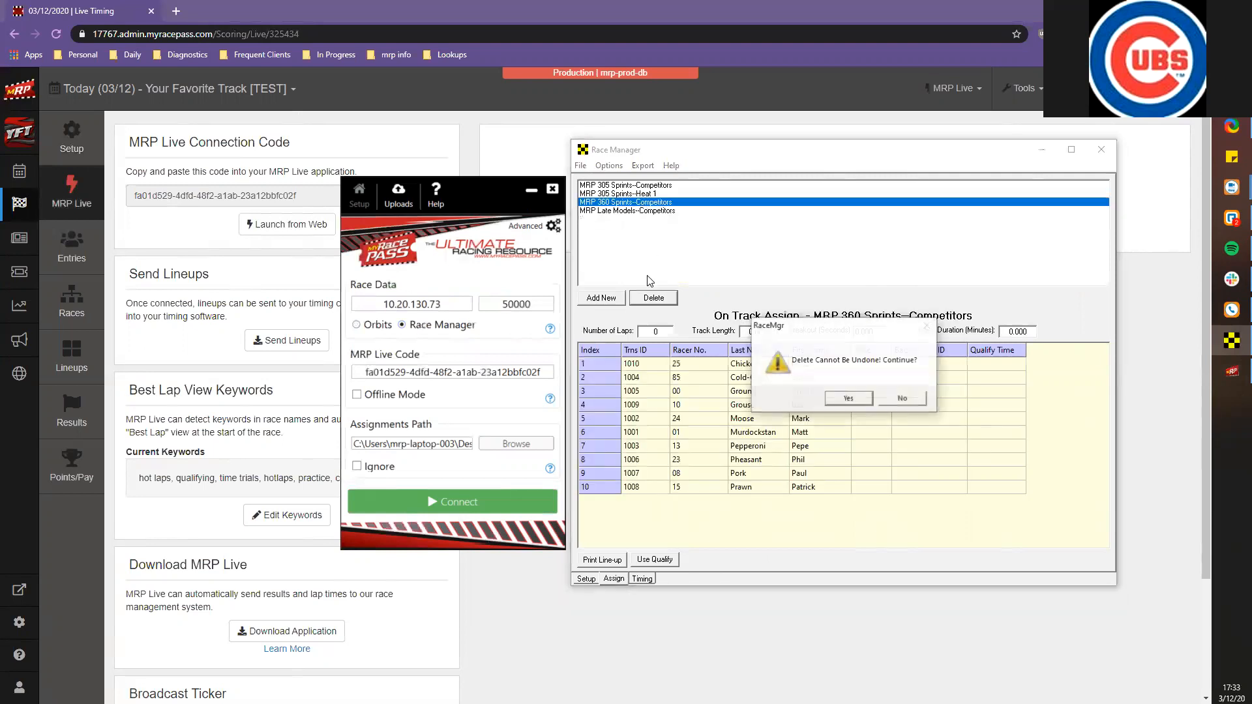
key("Return")
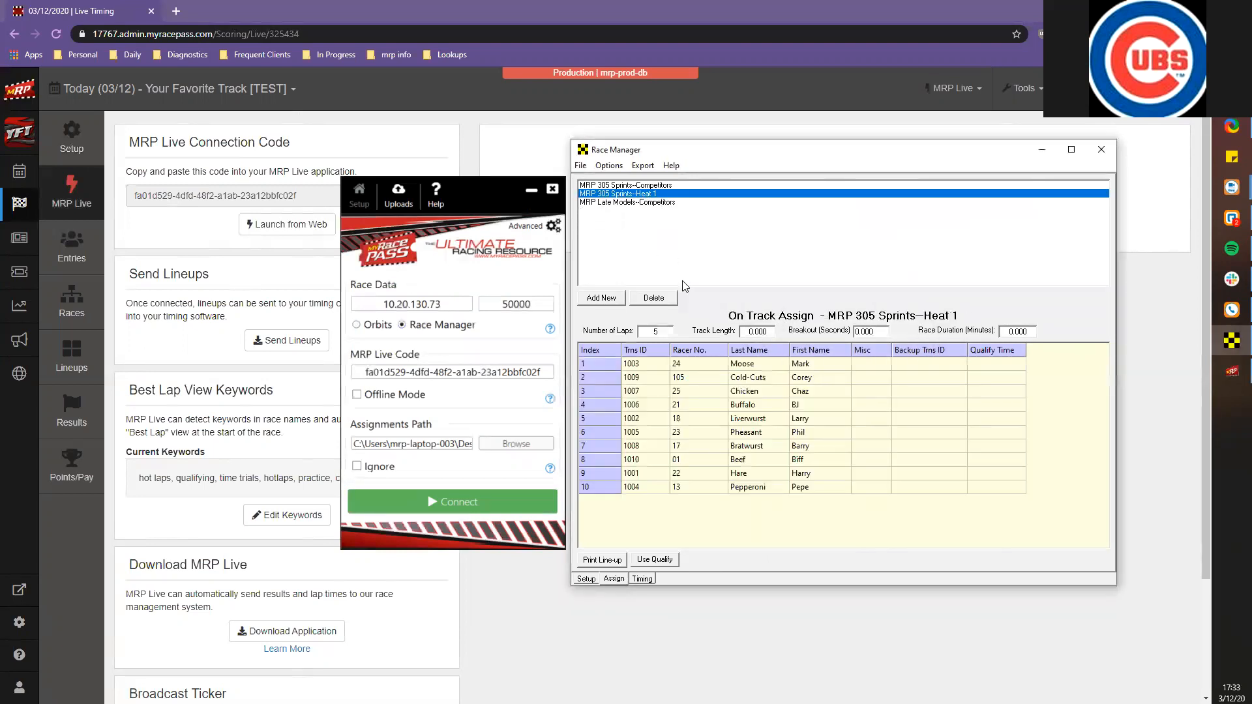
left_click(654, 298)
key("Return")
left_click(653, 297)
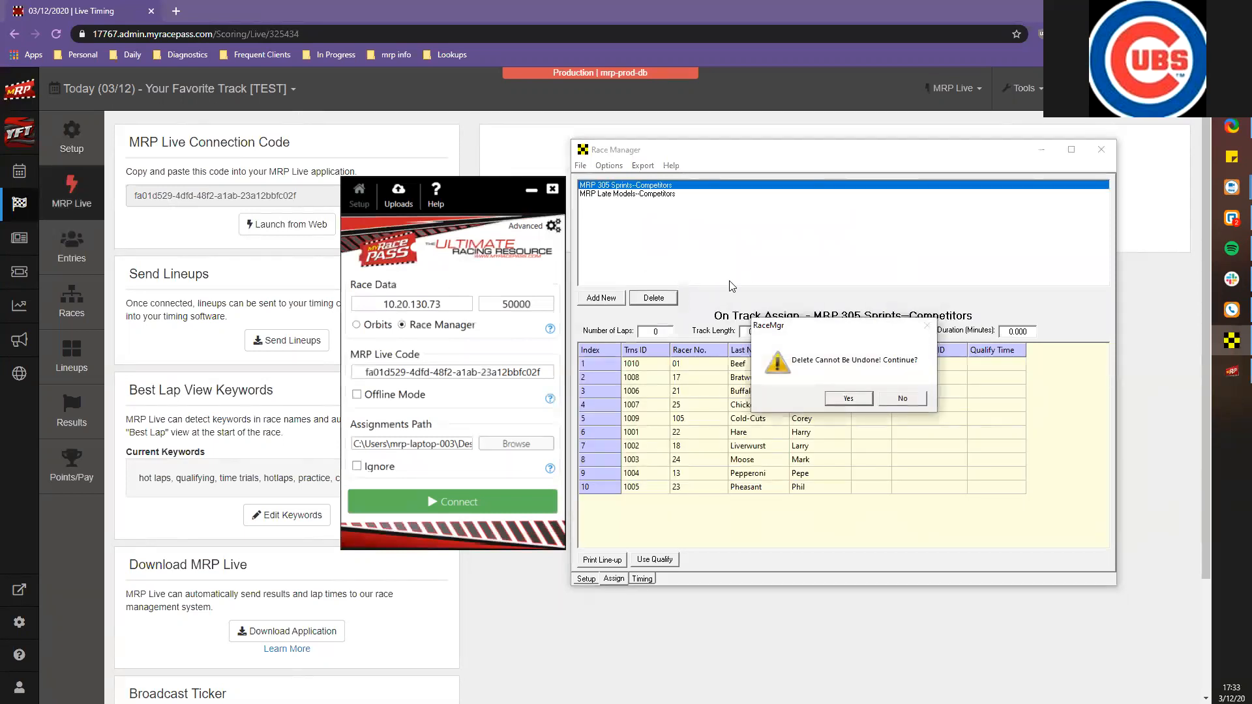
key("Return")
left_click(658, 296)
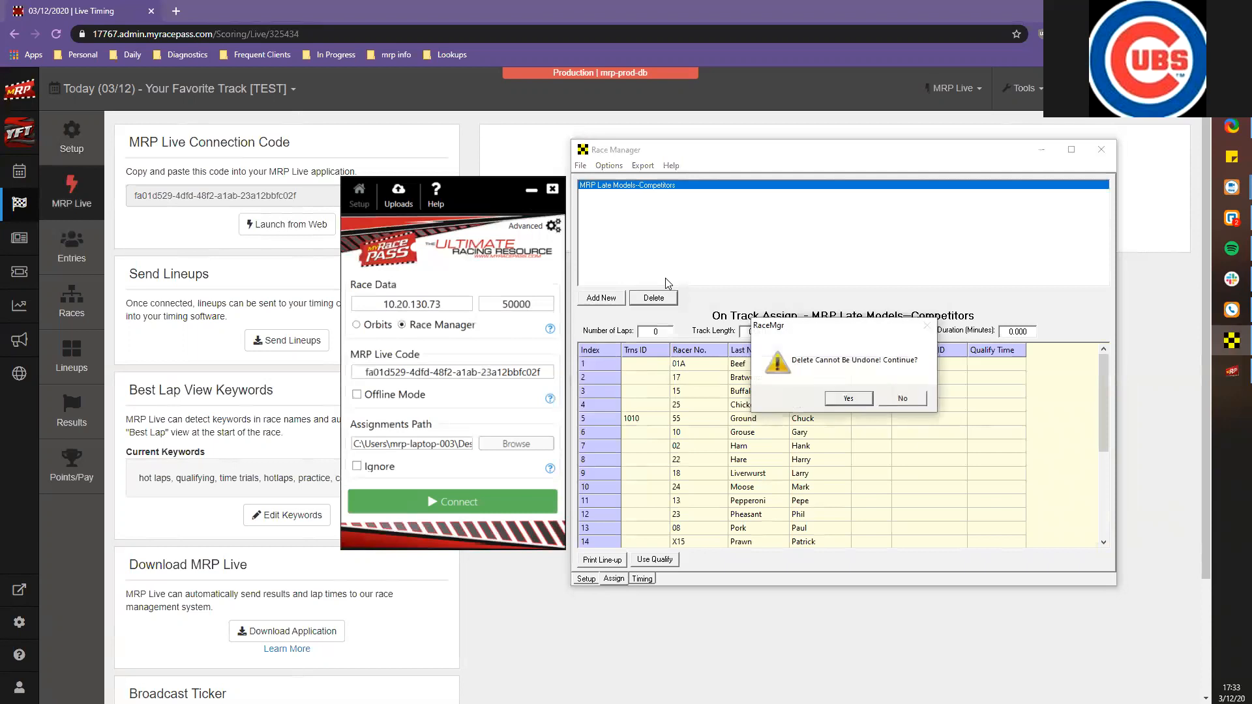
key("Return")
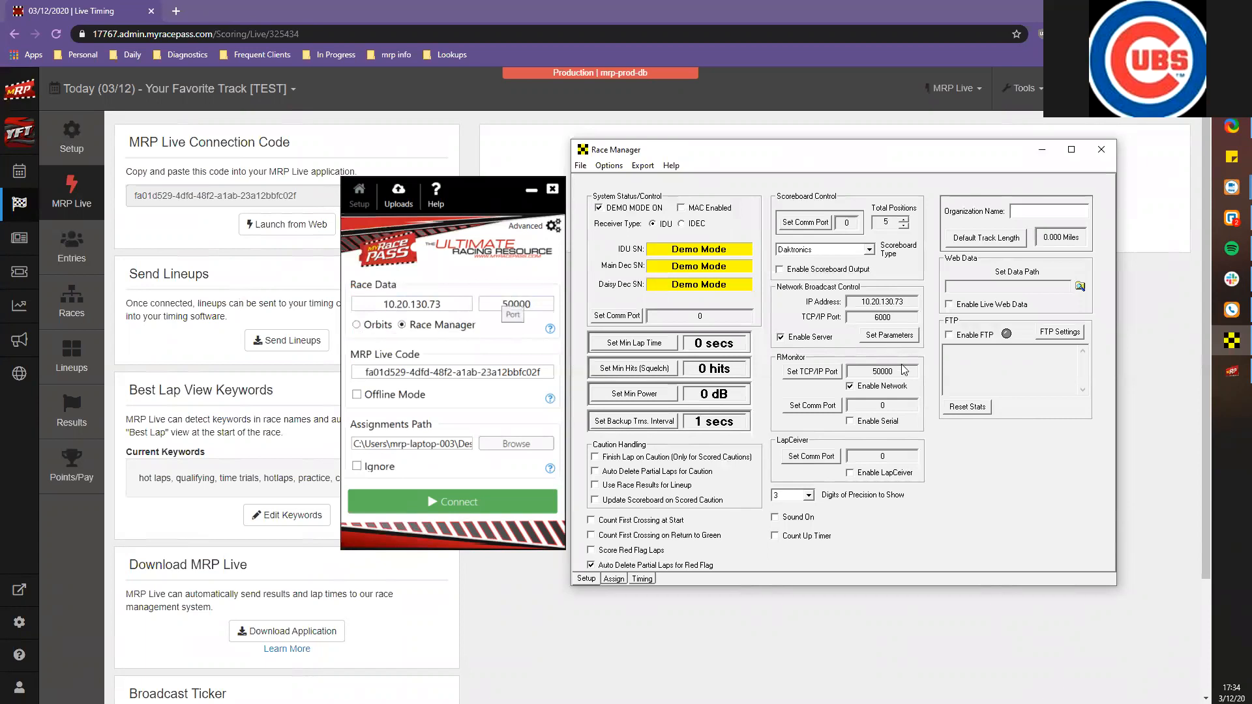
Try to connect MRP Live to Race Manager with the race data IP address set to 10.20.130.7
left_click(442, 305)
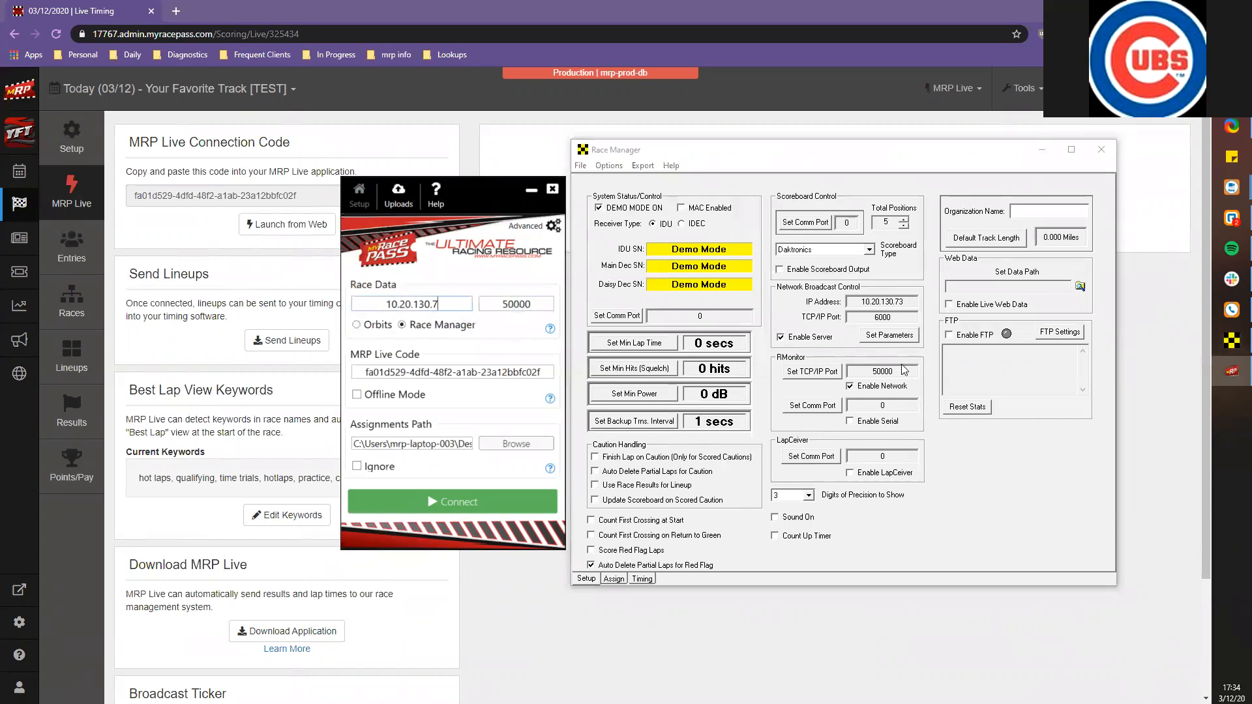
left_click(459, 507)
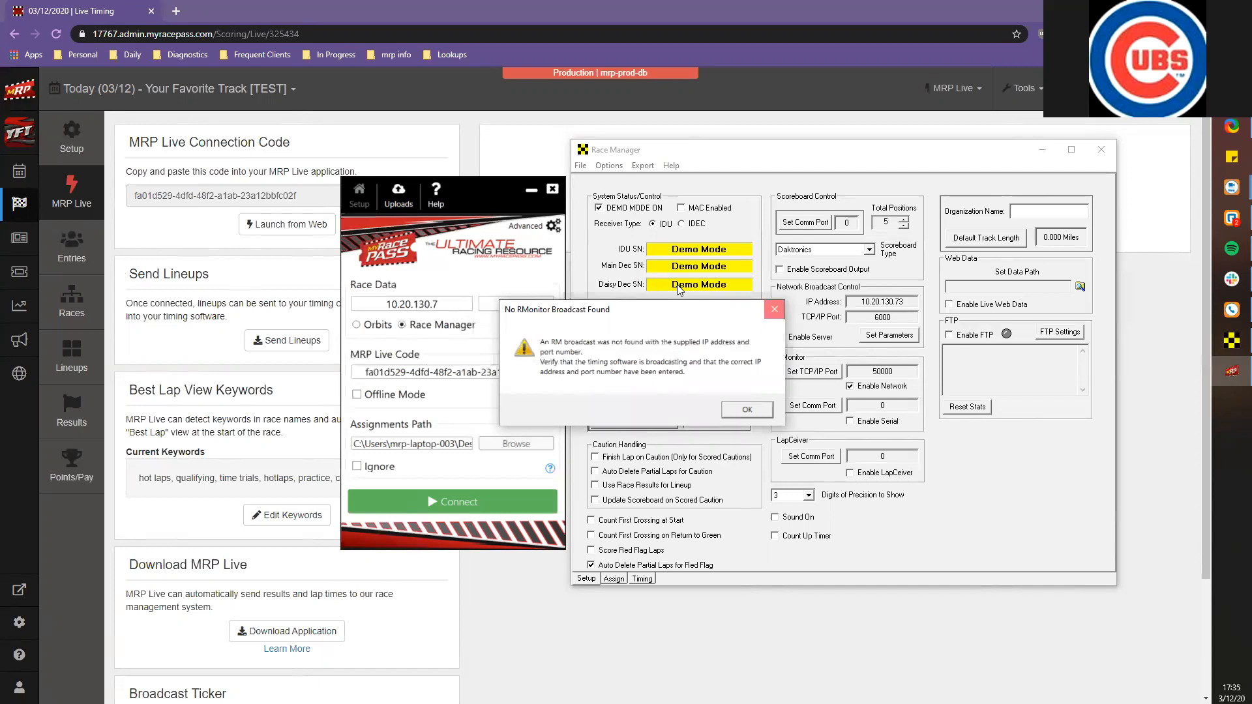
key("Return")
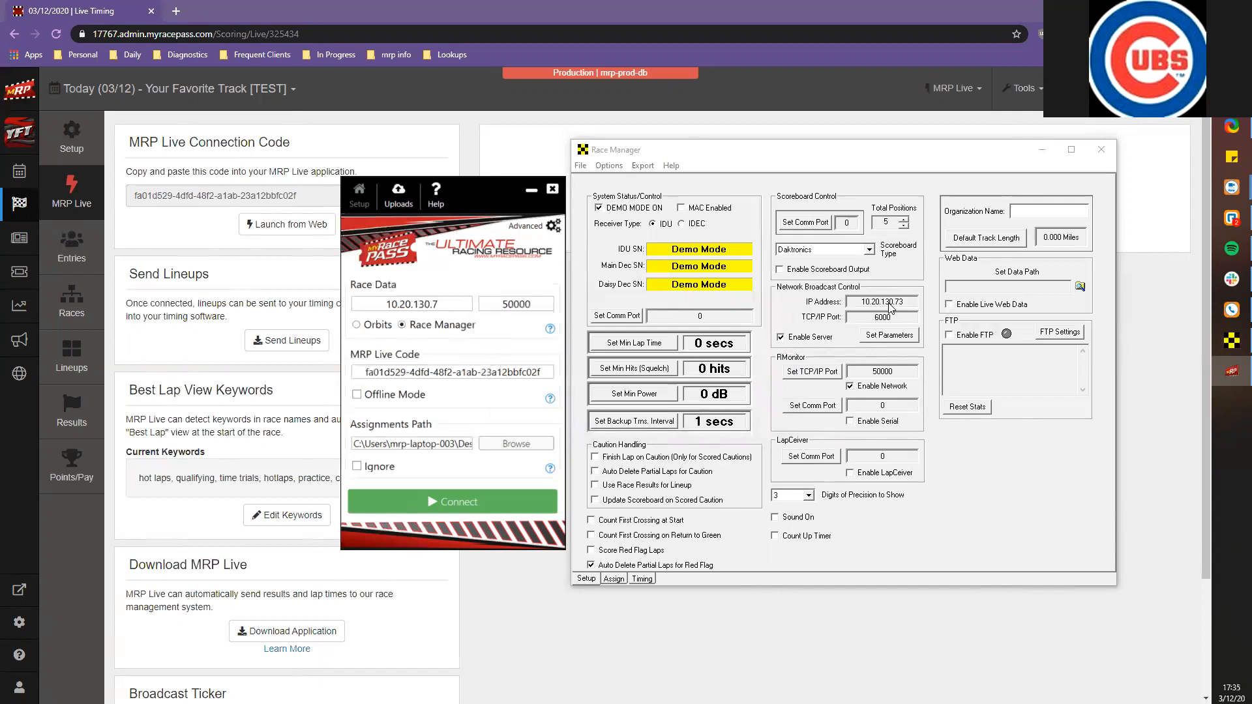
Set the IP address to 10.20.130.73, test the connection with RMonitor network output disabled and enabled, and disconnect
type("3")
left_click(492, 511)
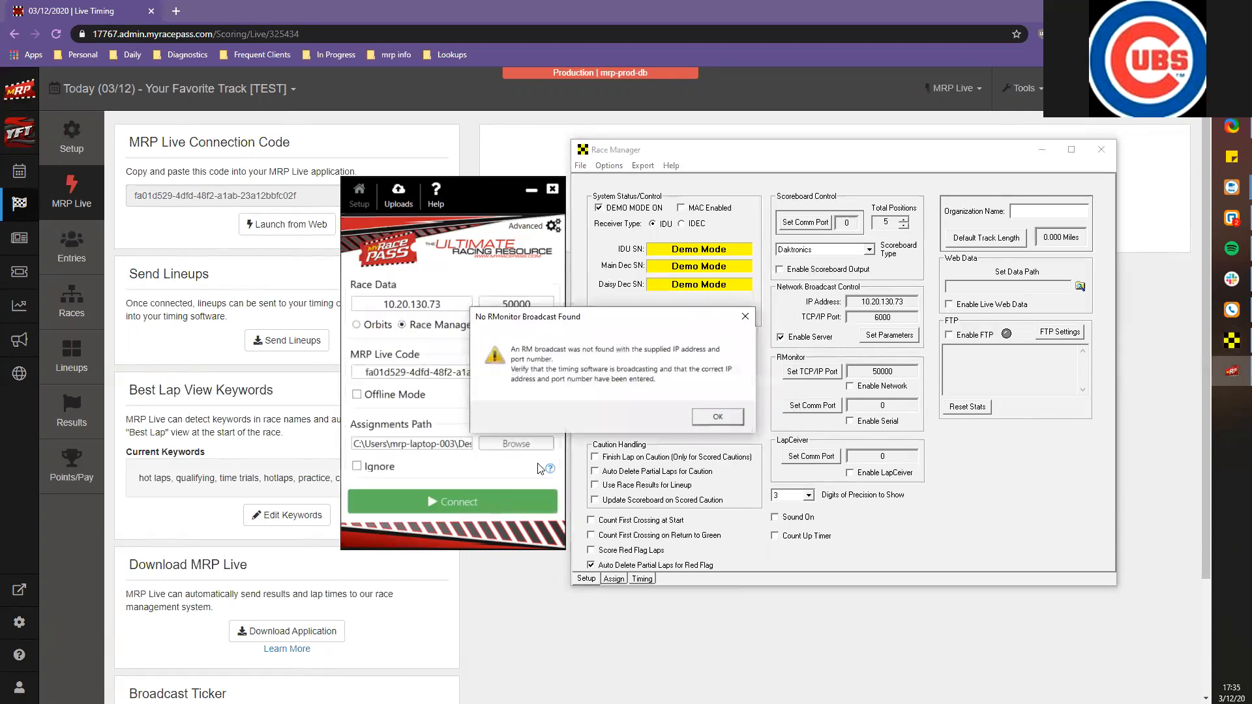
key("Return")
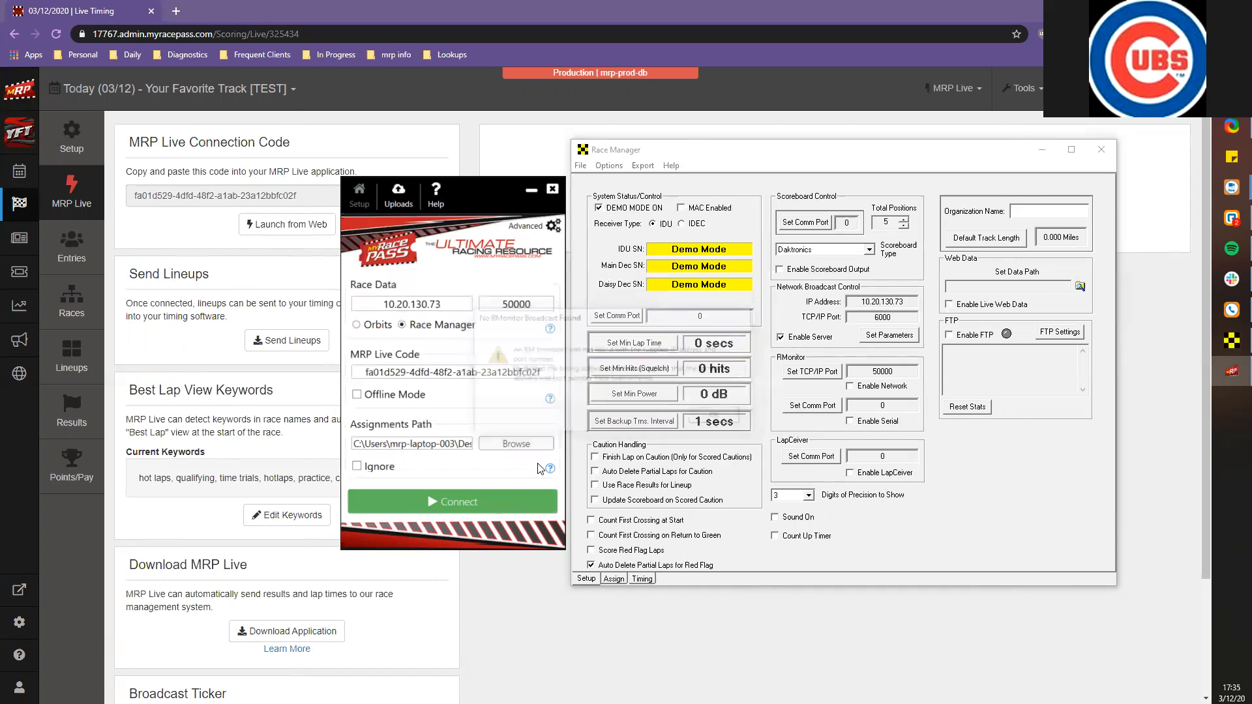
left_click(546, 511)
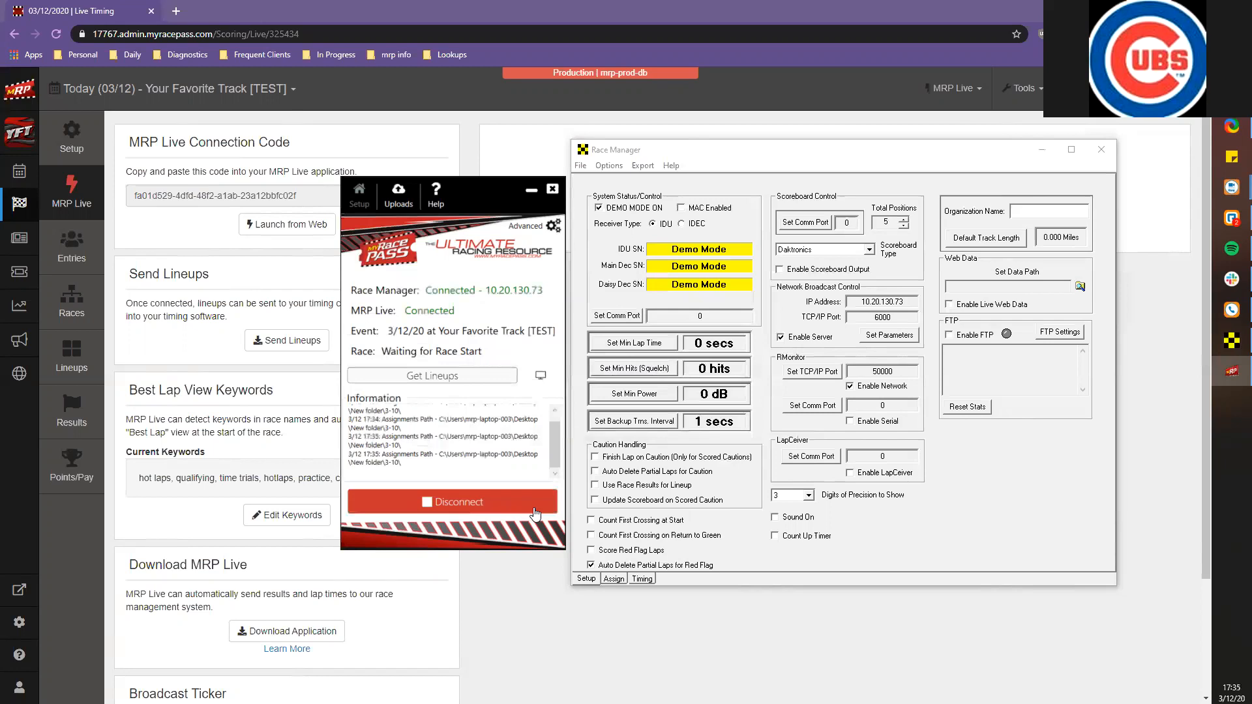
left_click(525, 515)
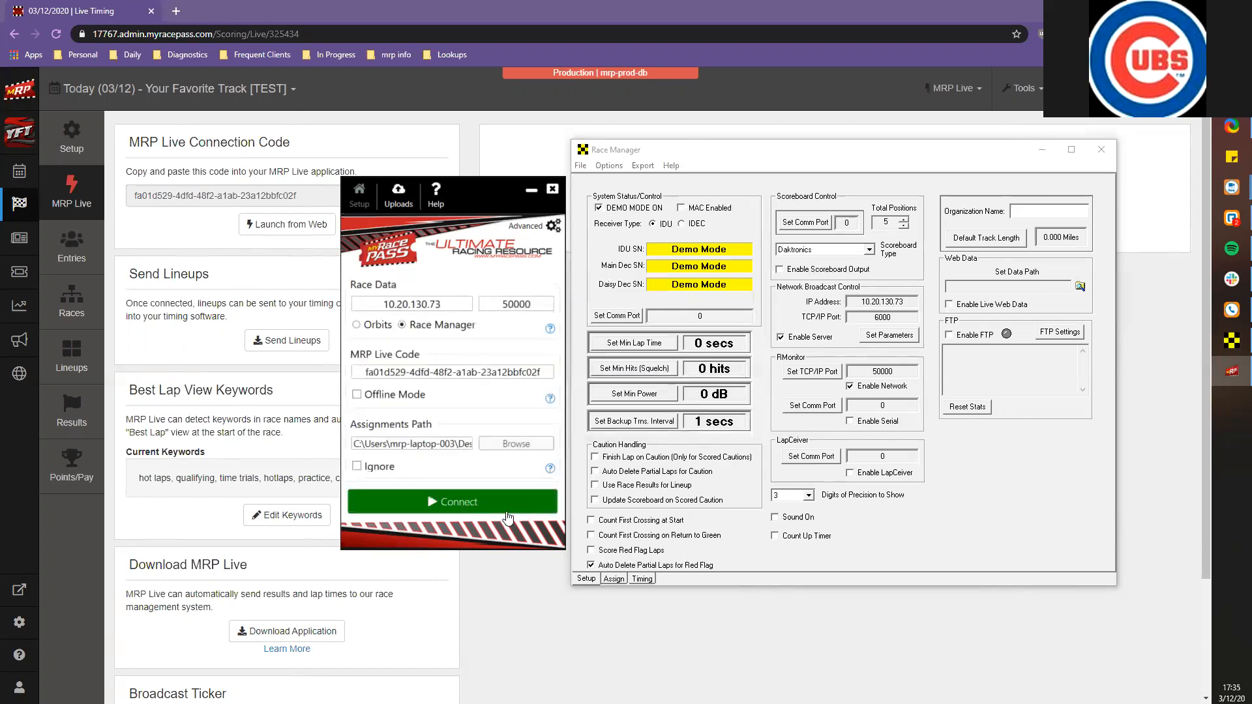
Try to connect with the MRP Live Code field left empty
left_click(264, 227)
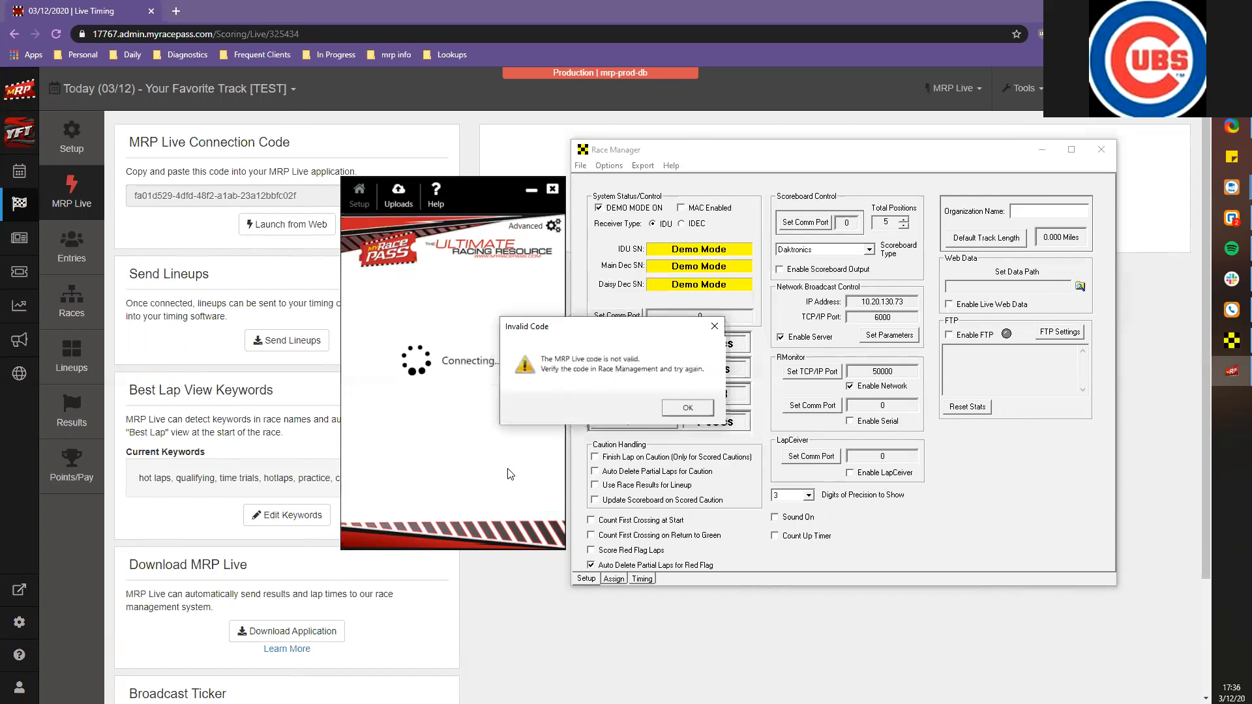
key("Return")
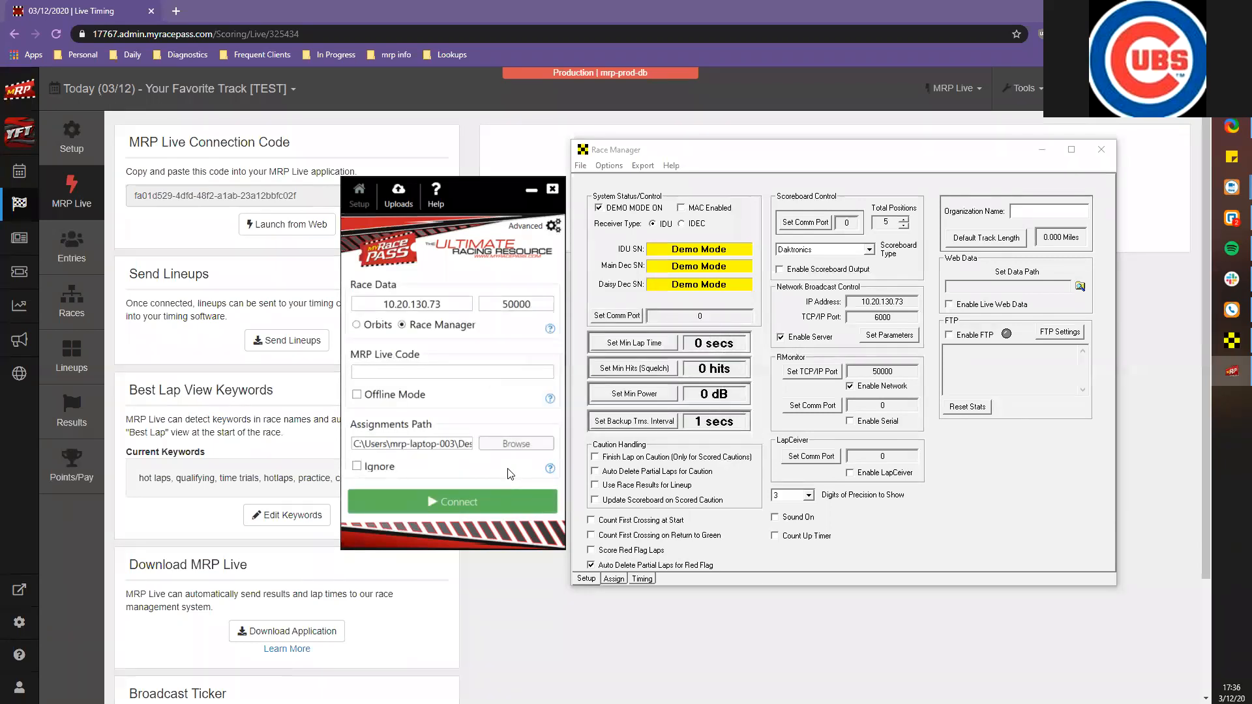
Copy the MRP Live connection code from the event's web page and paste it into the application's MRP Live Code field
left_click(127, 194)
key("ctrl+c")
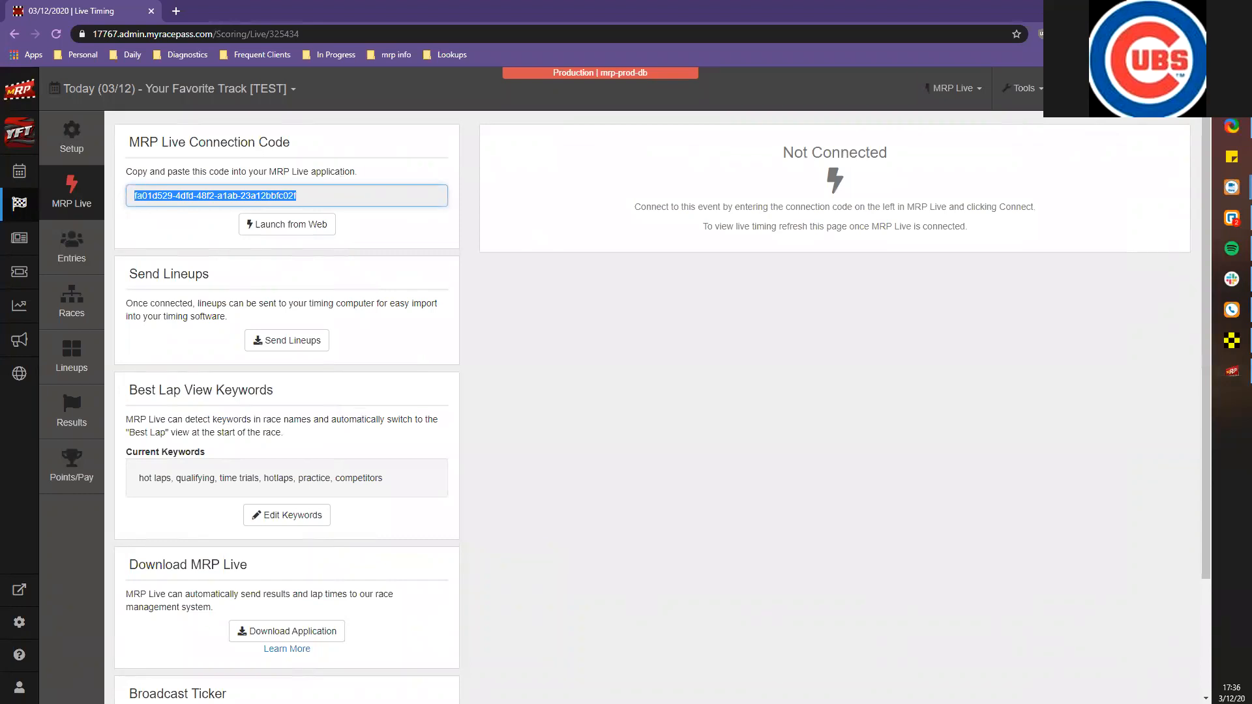
left_click(1232, 371)
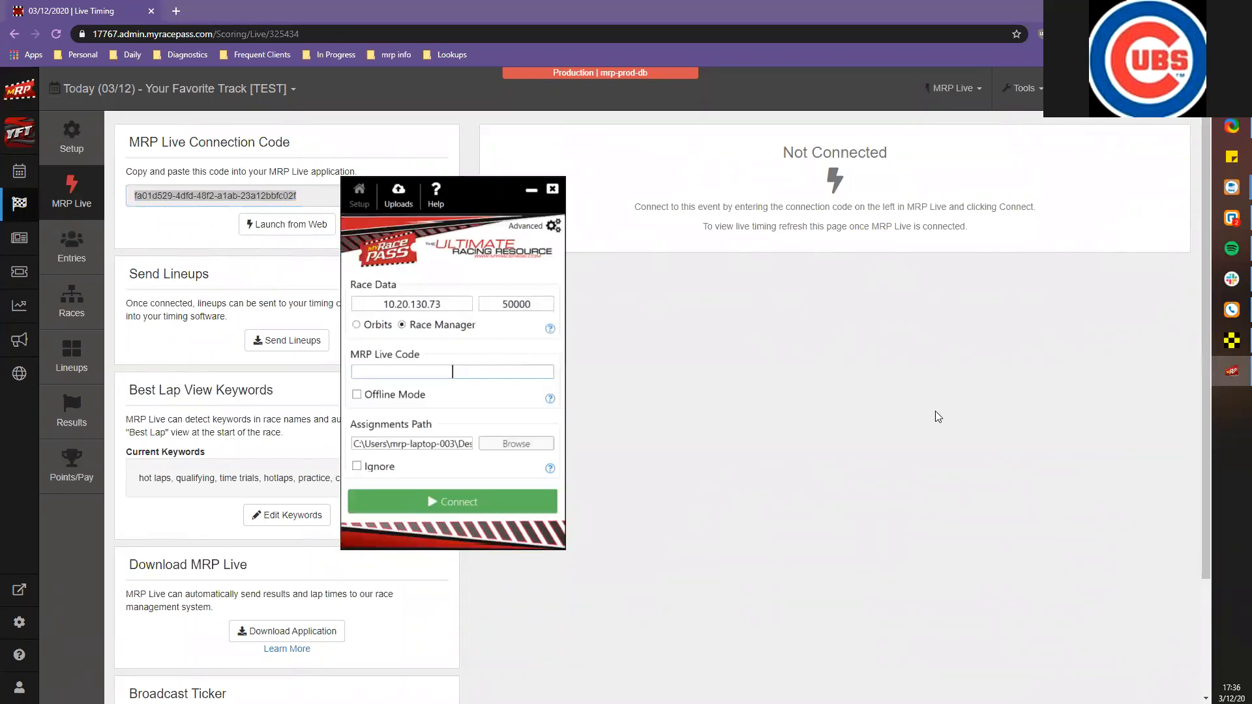
key("ctrl+v")
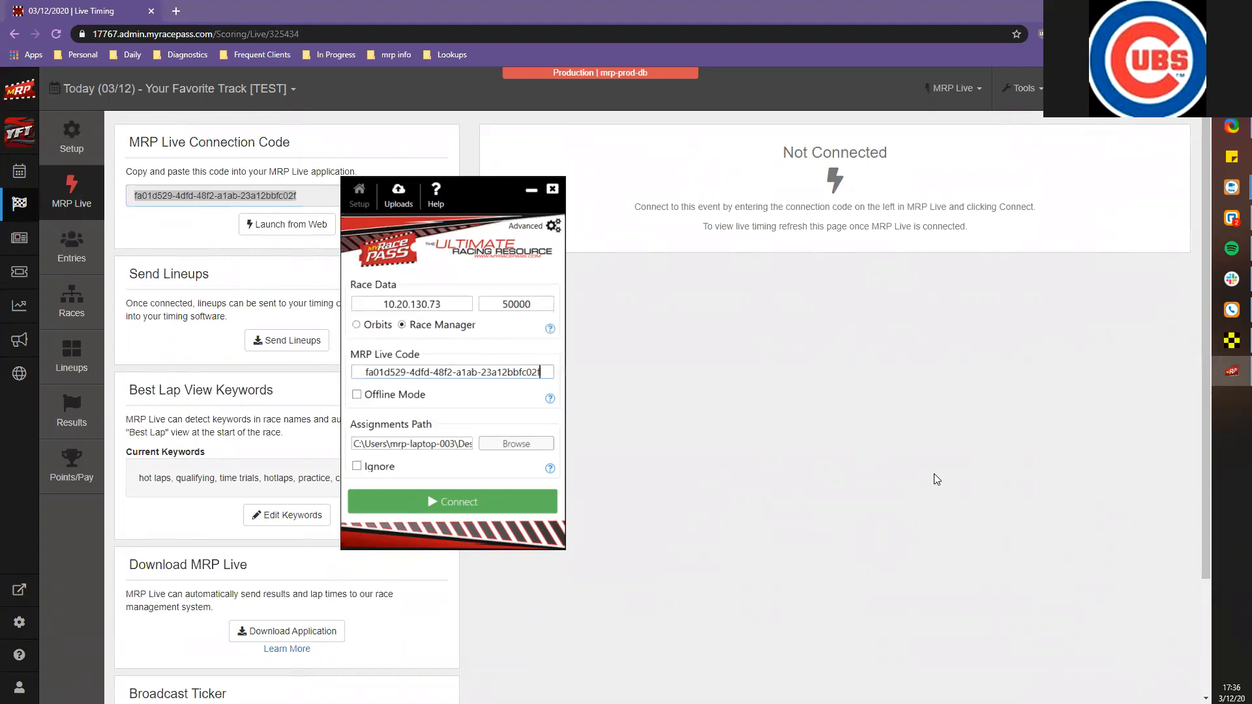
Set the assignments path to C:\RaceManager\Assign\ and connect MRP Live to Race Manager
left_click(1231, 340)
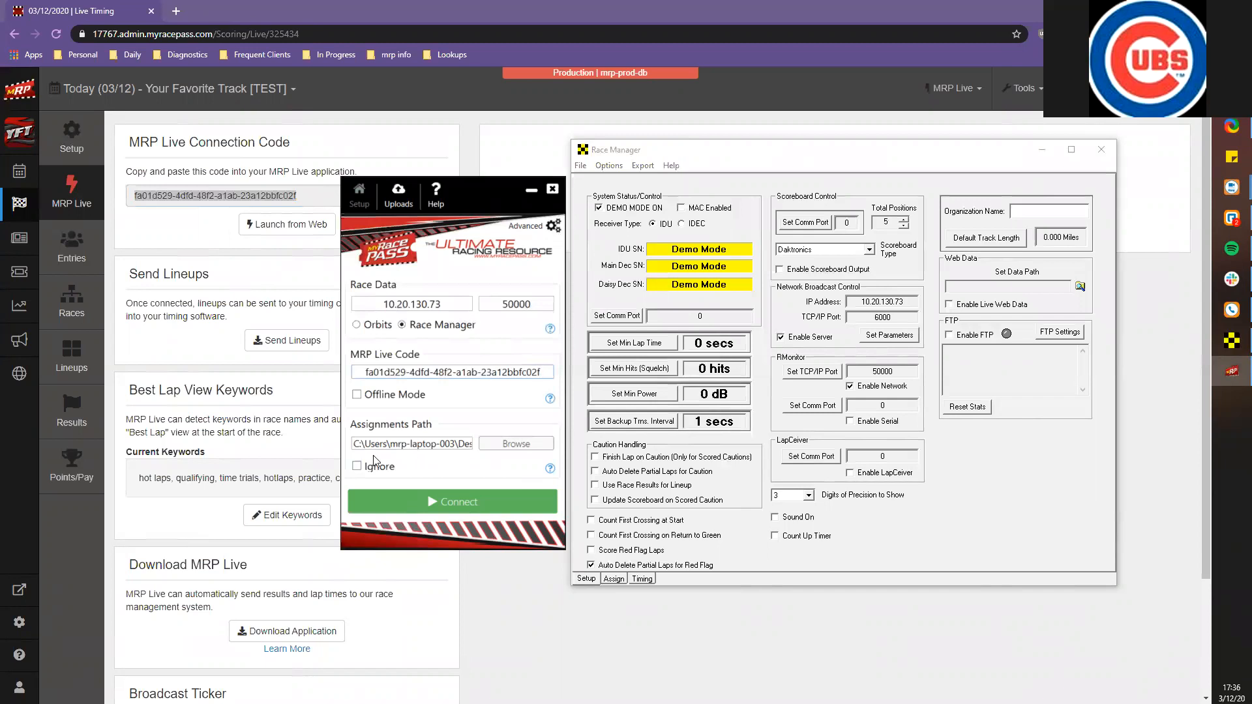
left_click(519, 458)
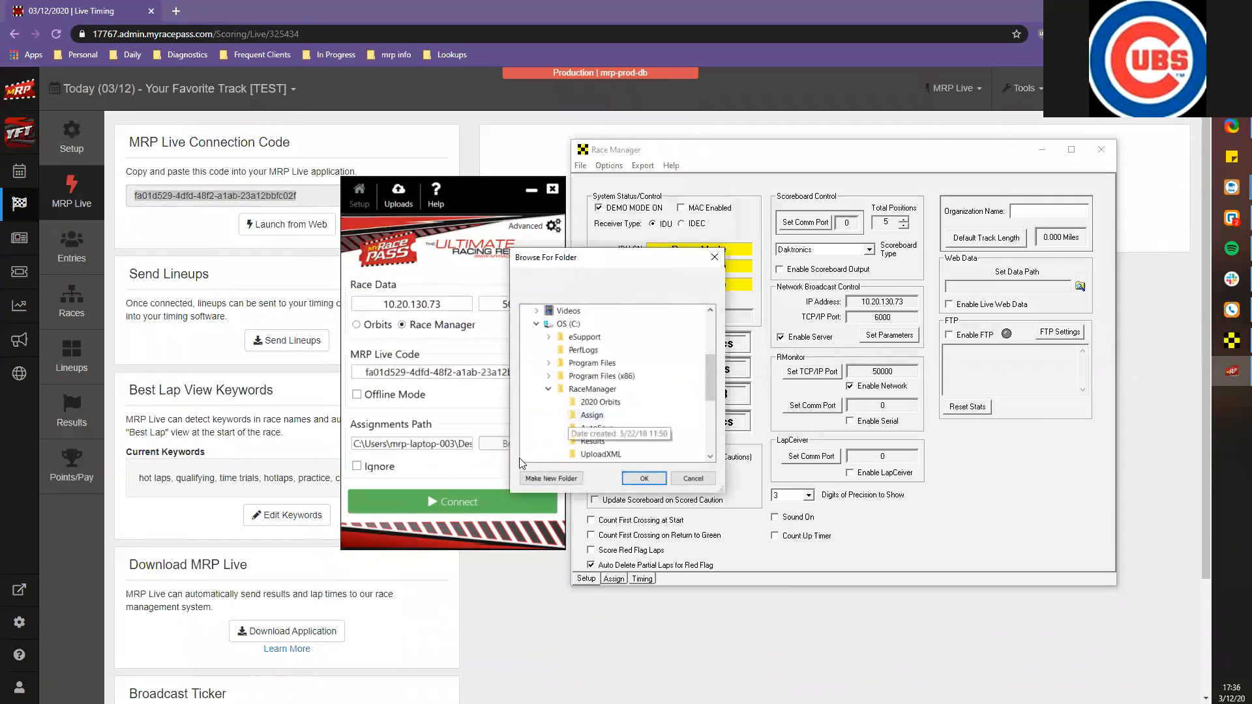
key("Return")
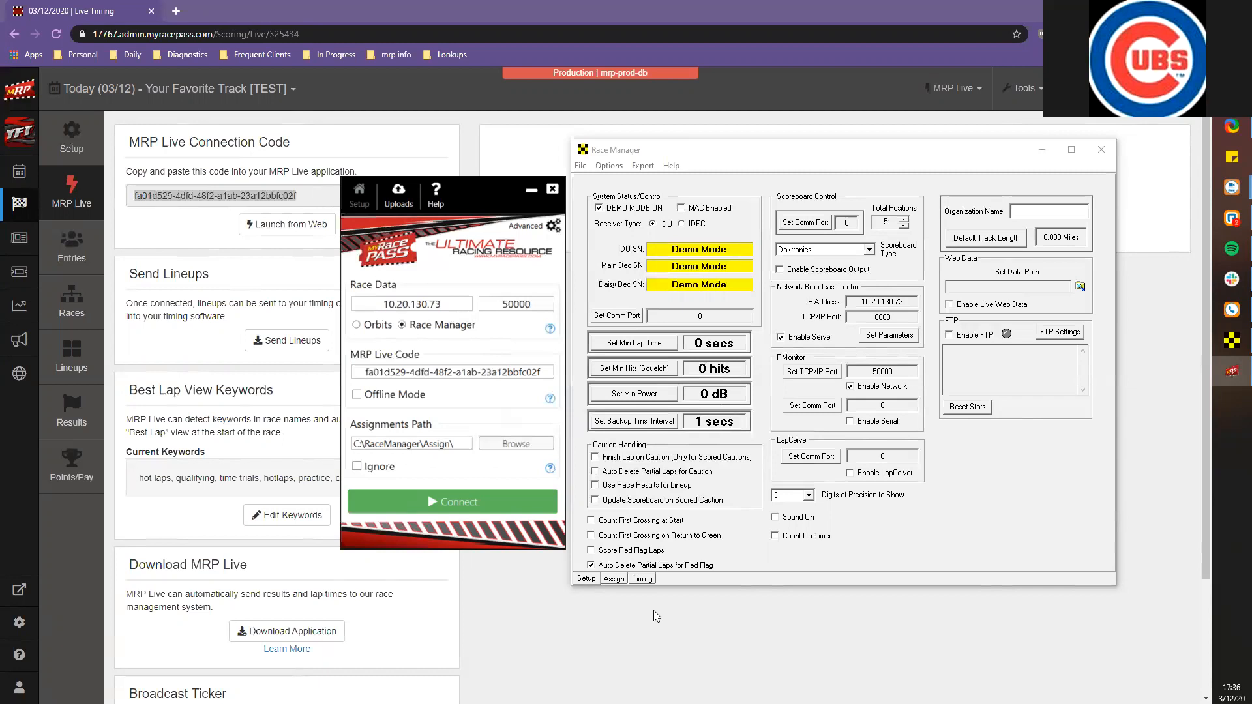
left_click(455, 515)
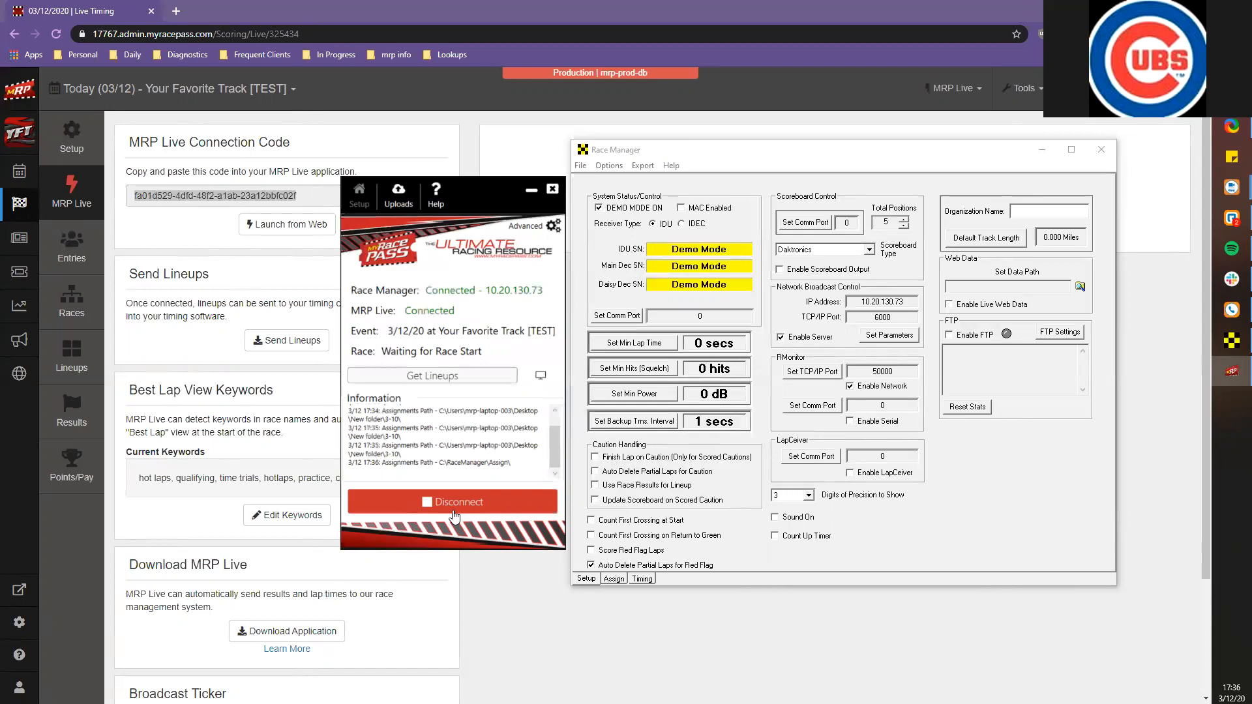
Turn on speed entry for the 410 Sprints - Winged entries and add cars 65, 46 and 74 (Oboe, AR)
left_click(71, 245)
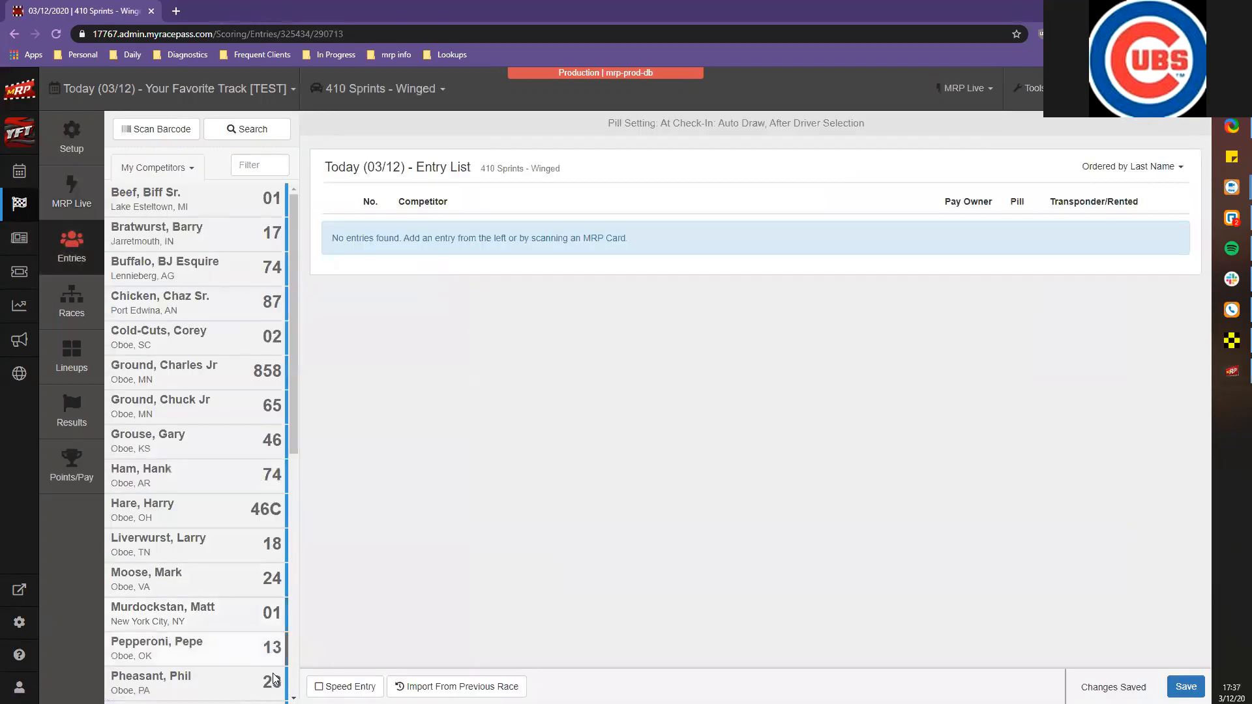
left_click(320, 686)
left_click(251, 399)
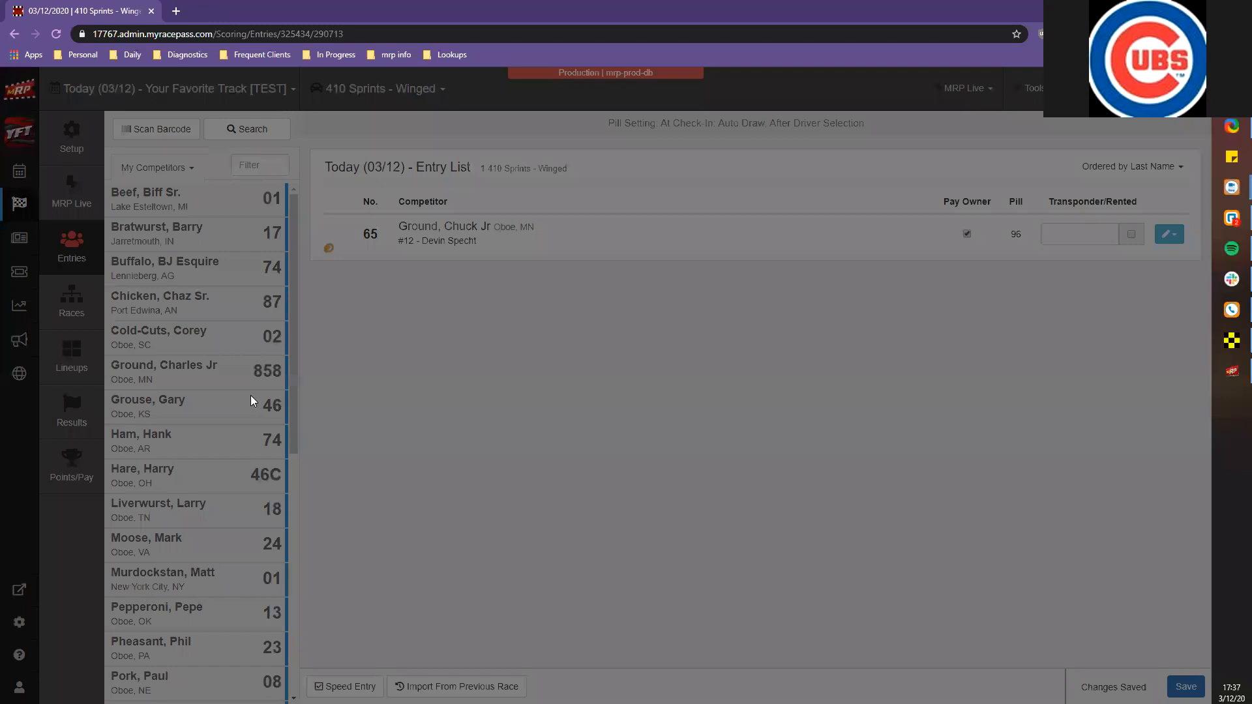
left_click(252, 399)
left_click(251, 398)
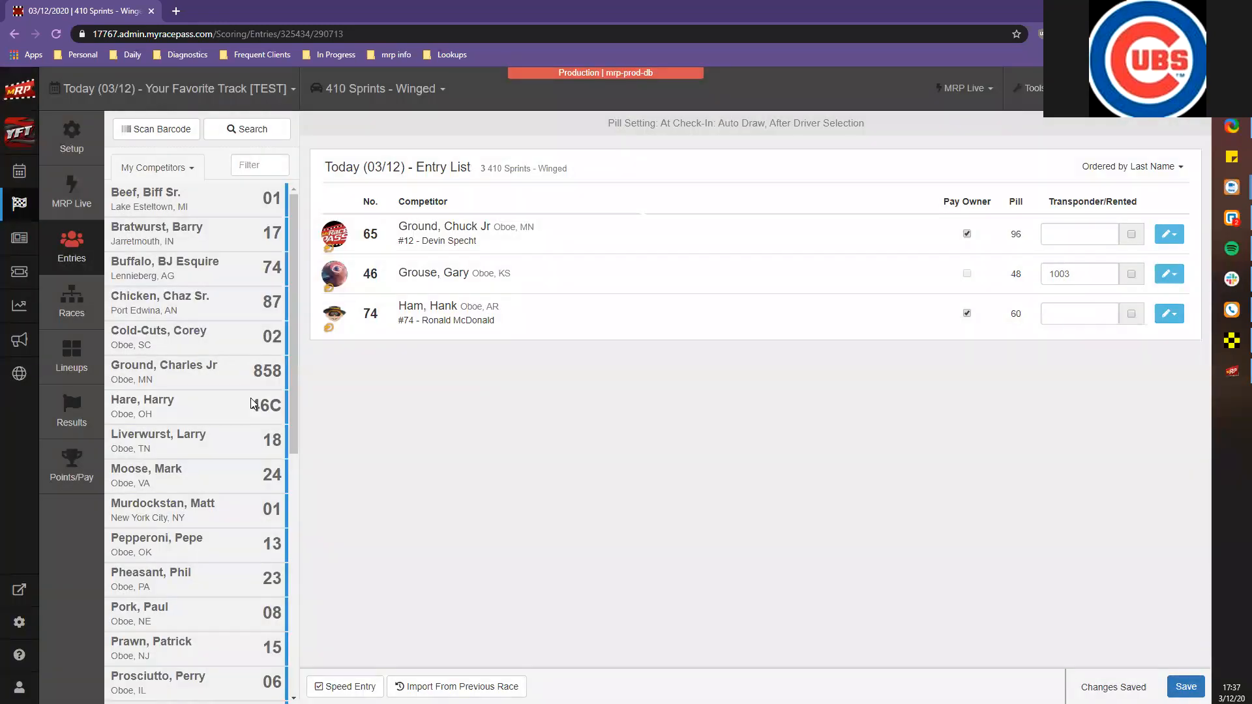
Add cars 46C, 24, 01 (New York City, NY), 13, 23, 08 (Oboe, NE) and 15 to the 410 Sprints - Winged entry list
left_click(249, 402)
left_click(230, 436)
left_click(228, 439)
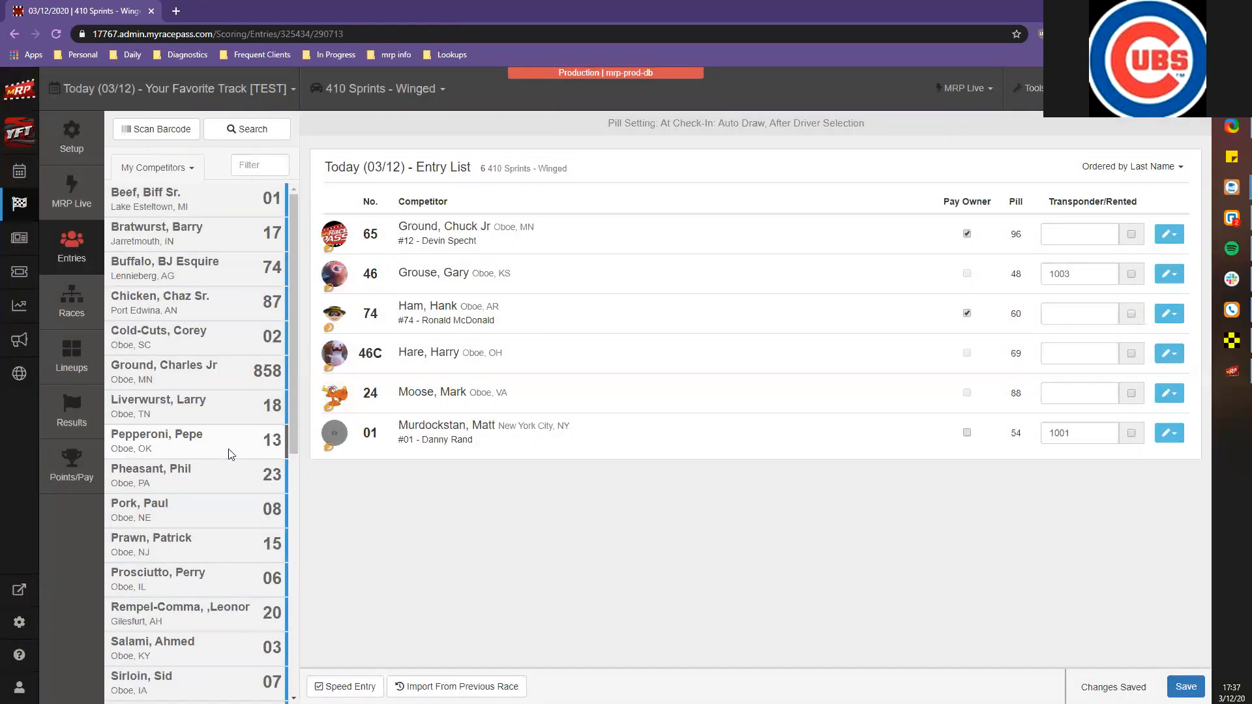
left_click(228, 449)
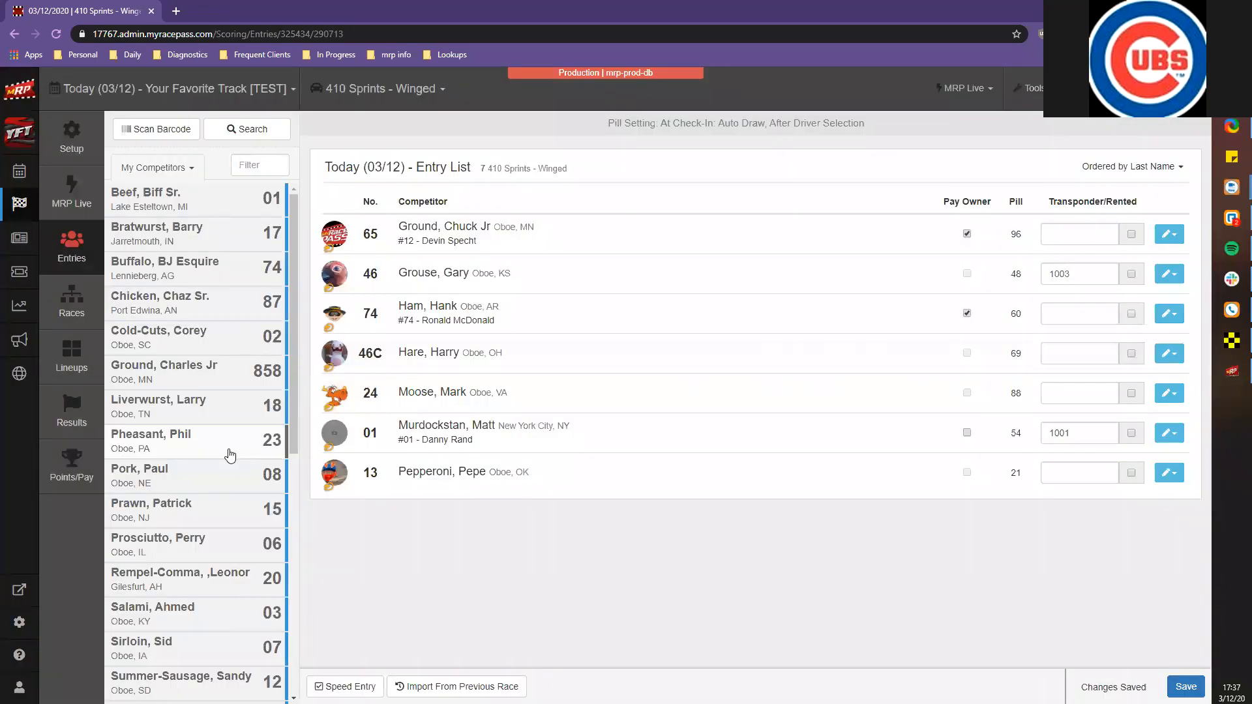
left_click(229, 449)
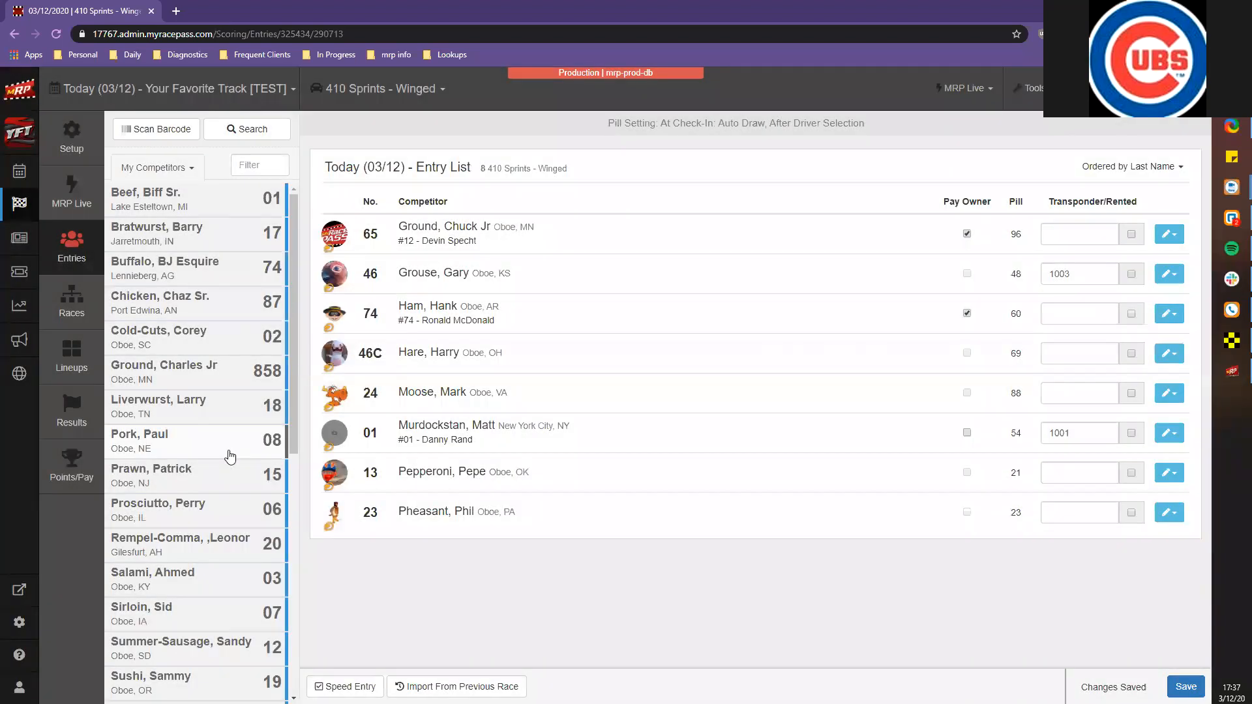
left_click(229, 452)
left_click(229, 451)
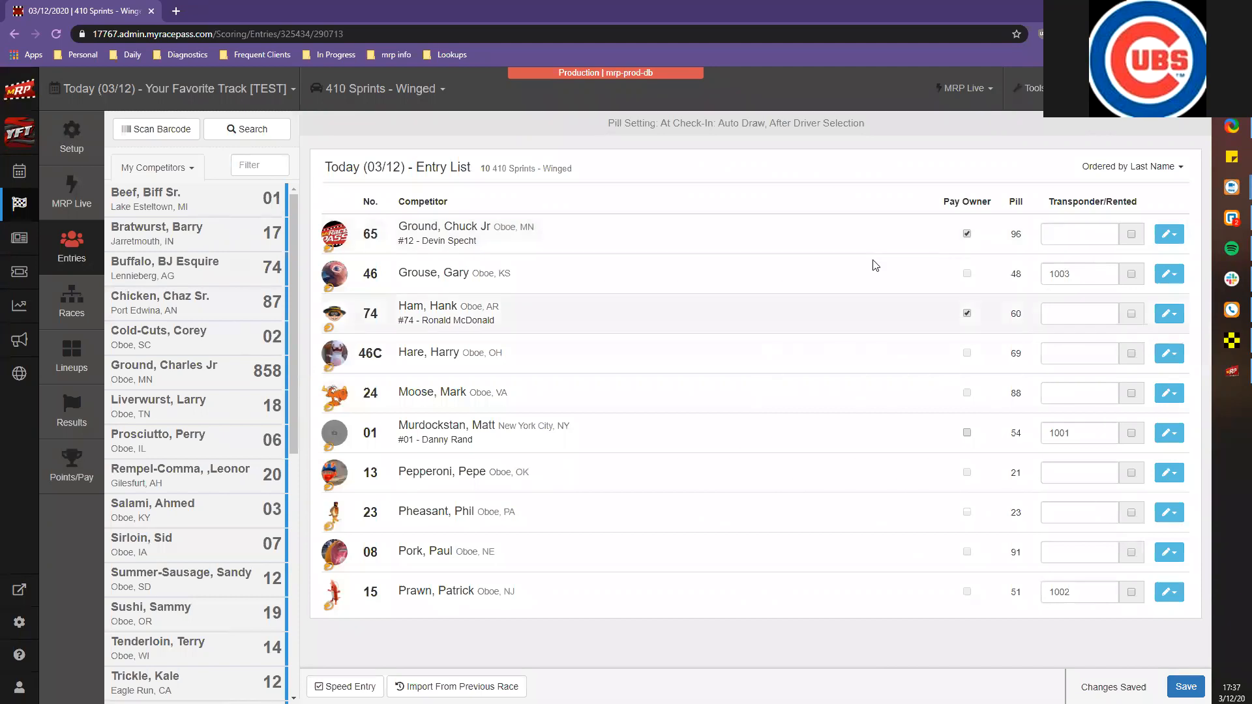
Assign transponders 1005 to car 65, 1004 to car 74 and 1006 to car 46C, leaving car 24's transponder blank
left_click(1092, 227)
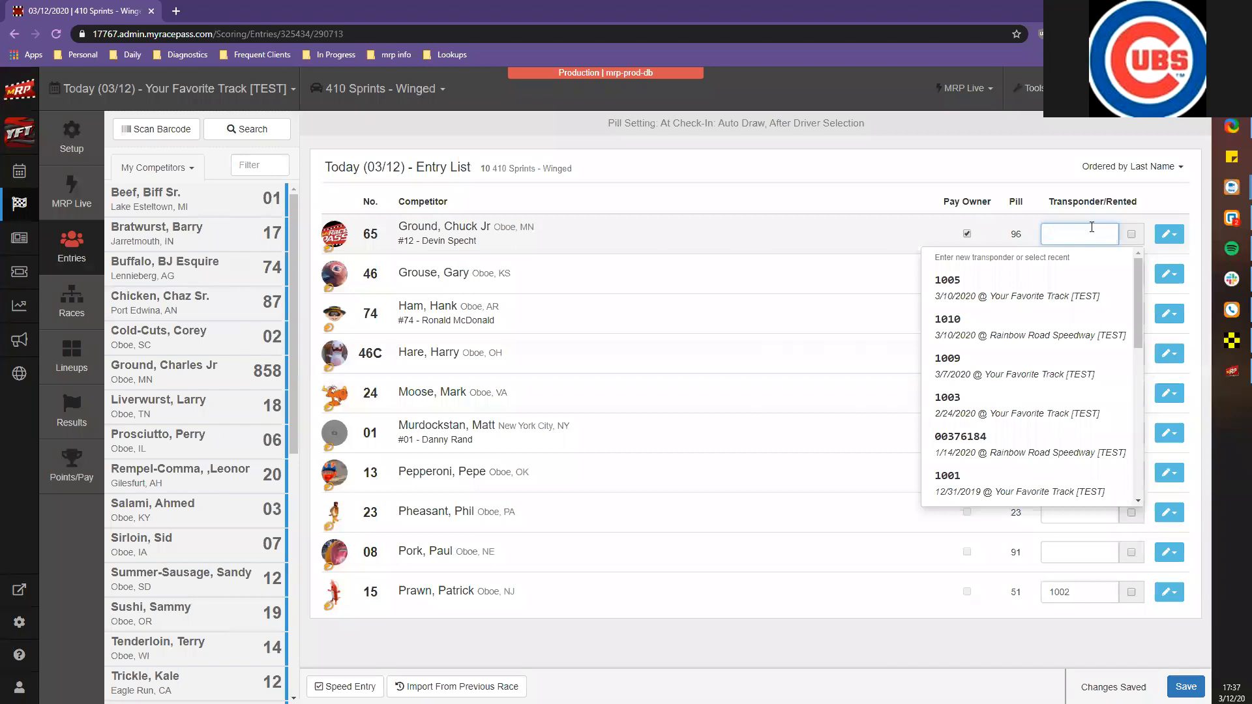
type("1005")
left_click(1068, 314)
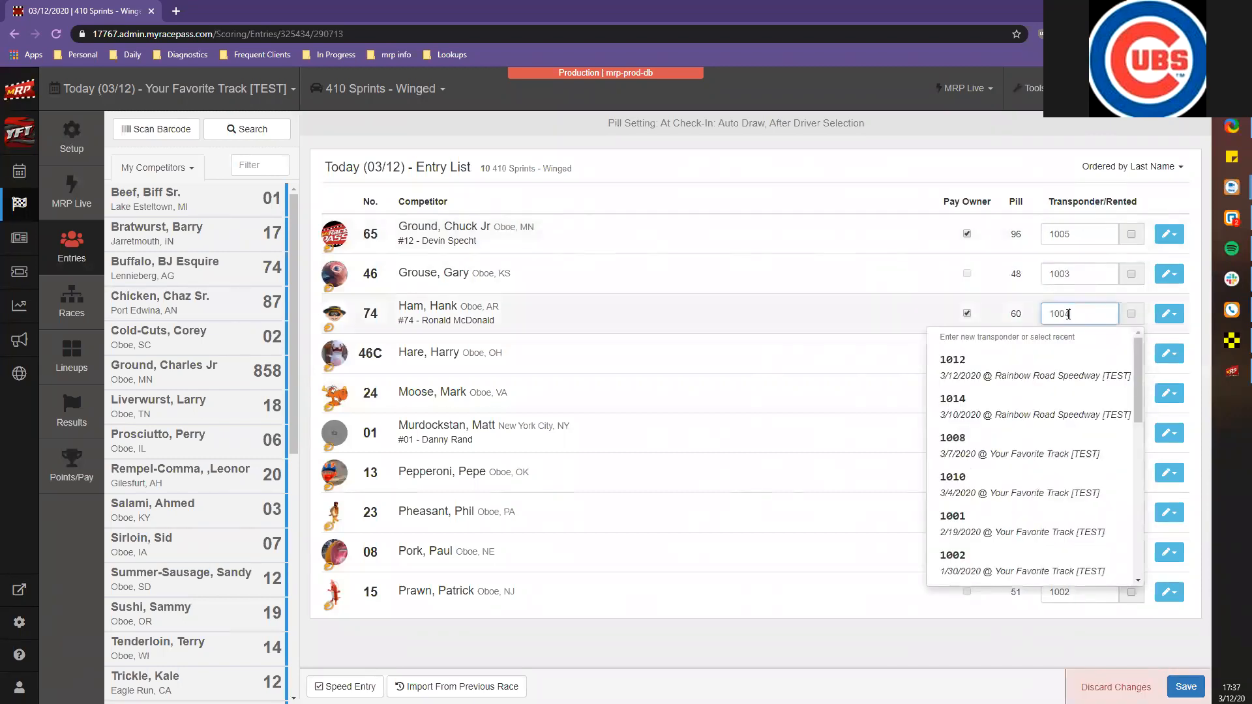
left_click(1043, 352)
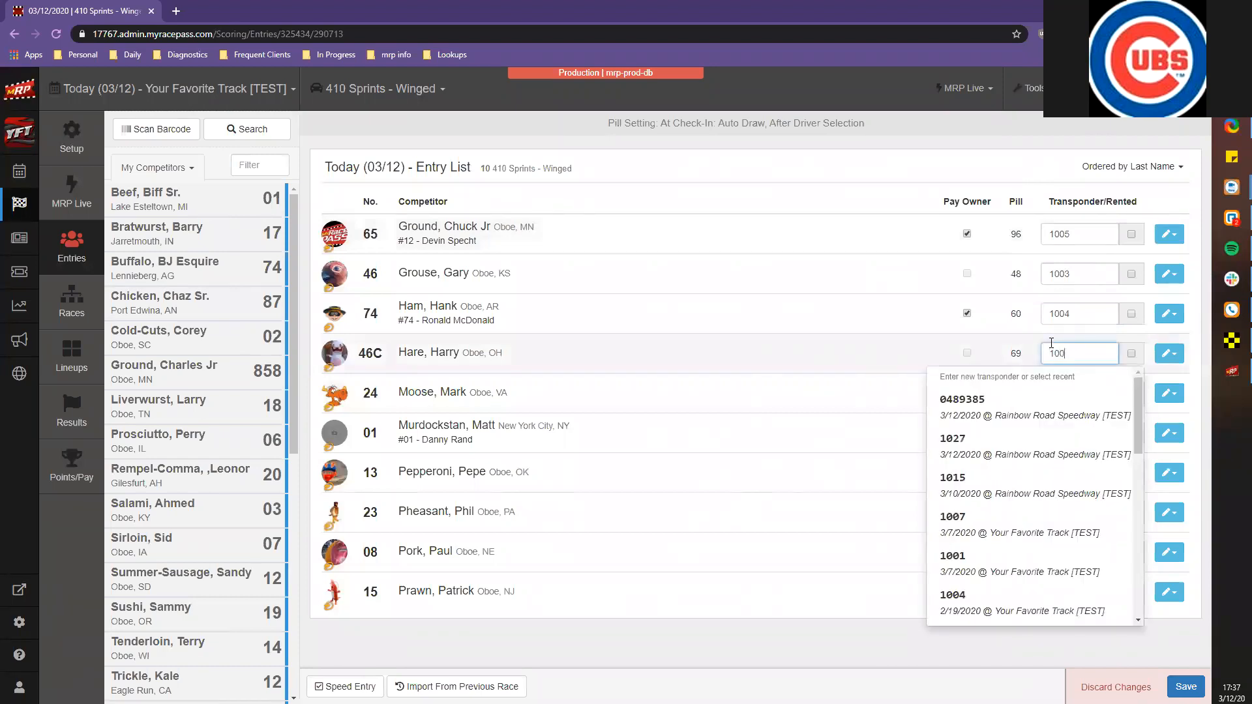
left_click(1018, 212)
left_click(1045, 393)
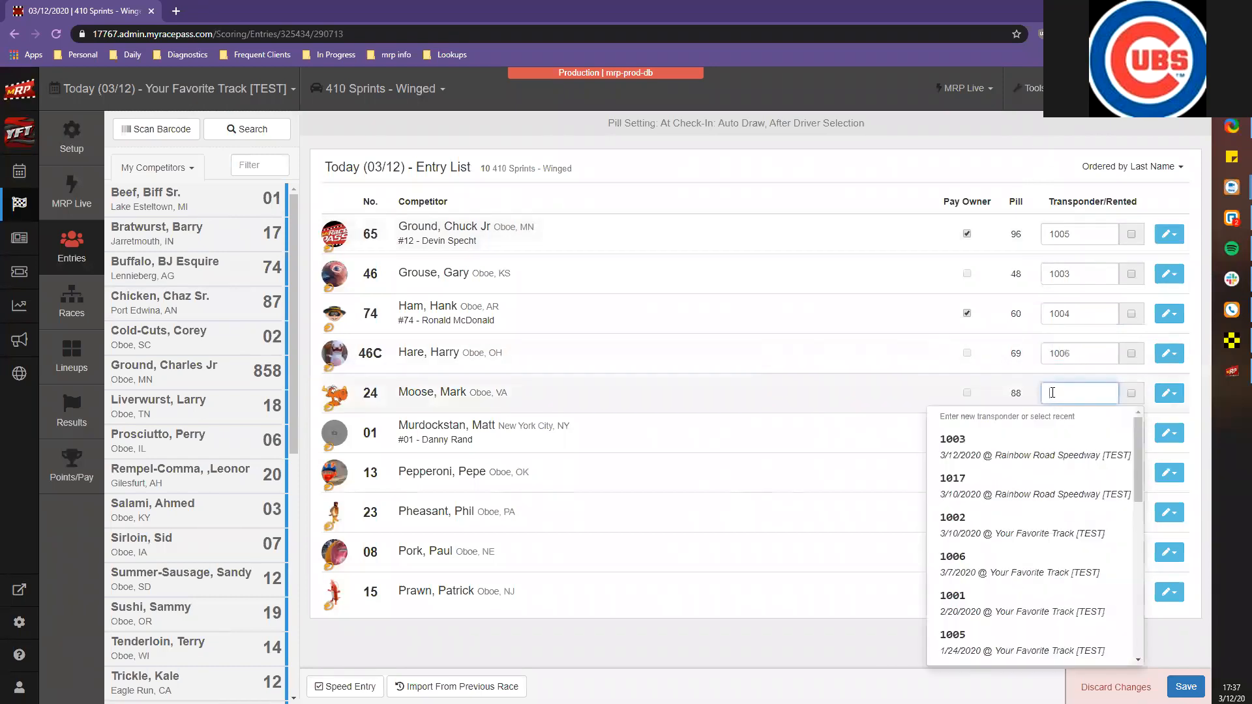
left_click(970, 144)
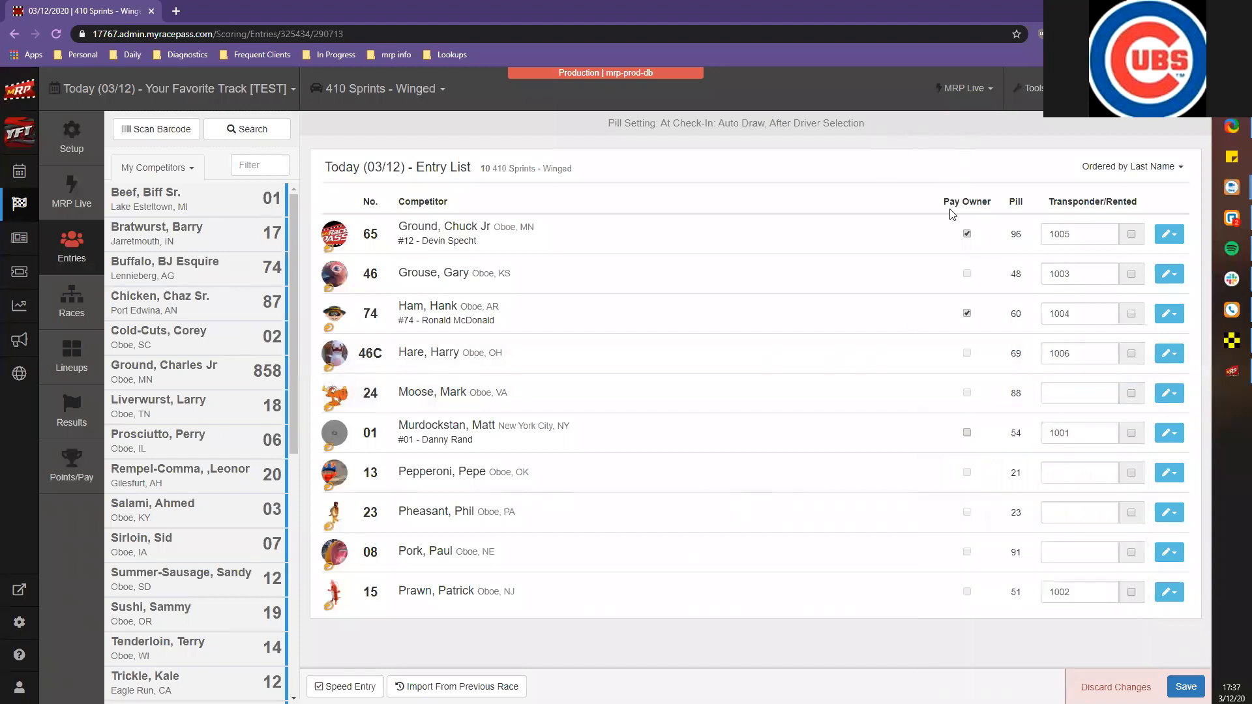
Assign transponders 1007 to car 13, 1008 to car 23 and 1009 to car 08, and save the entry list
left_click(1087, 479)
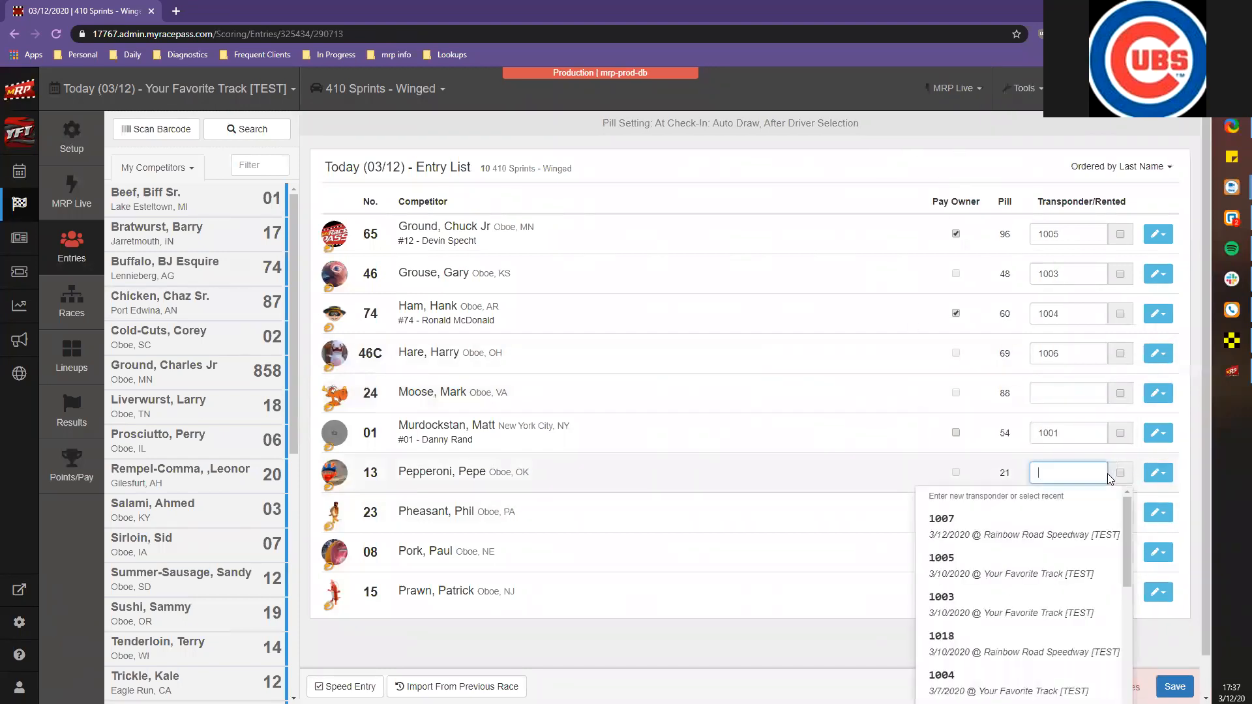
left_click(1047, 525)
left_click(1051, 520)
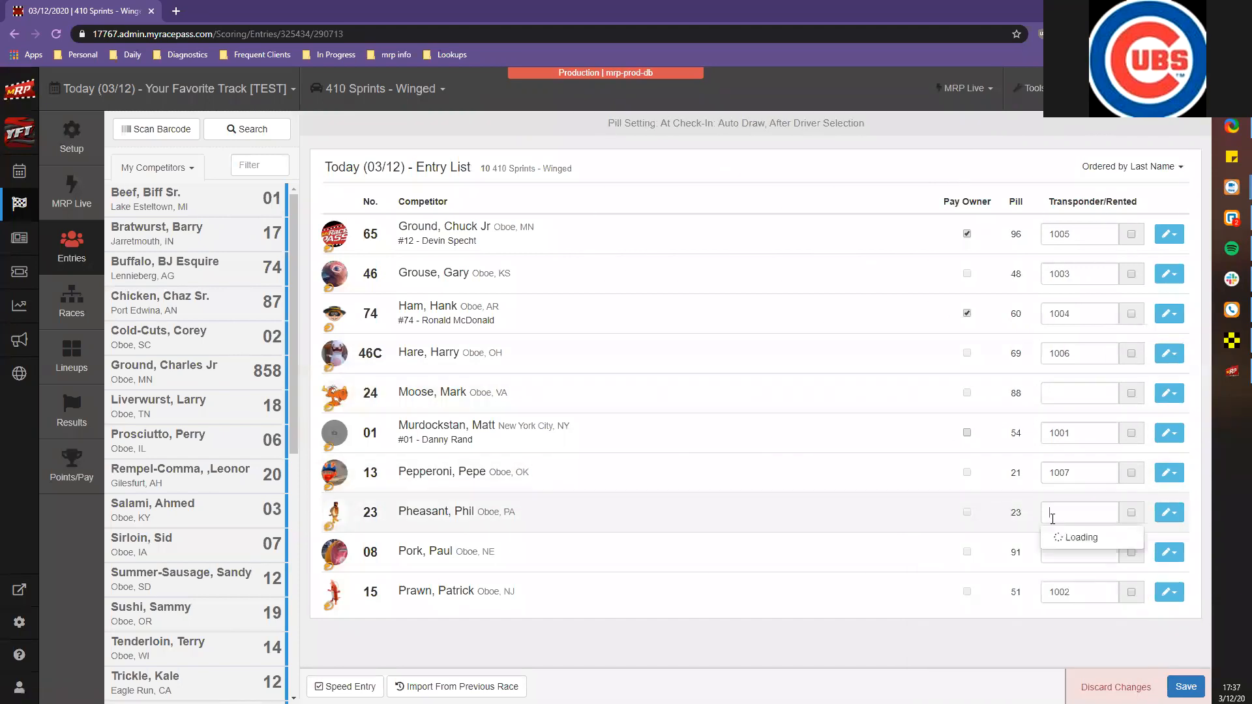
type("1008")
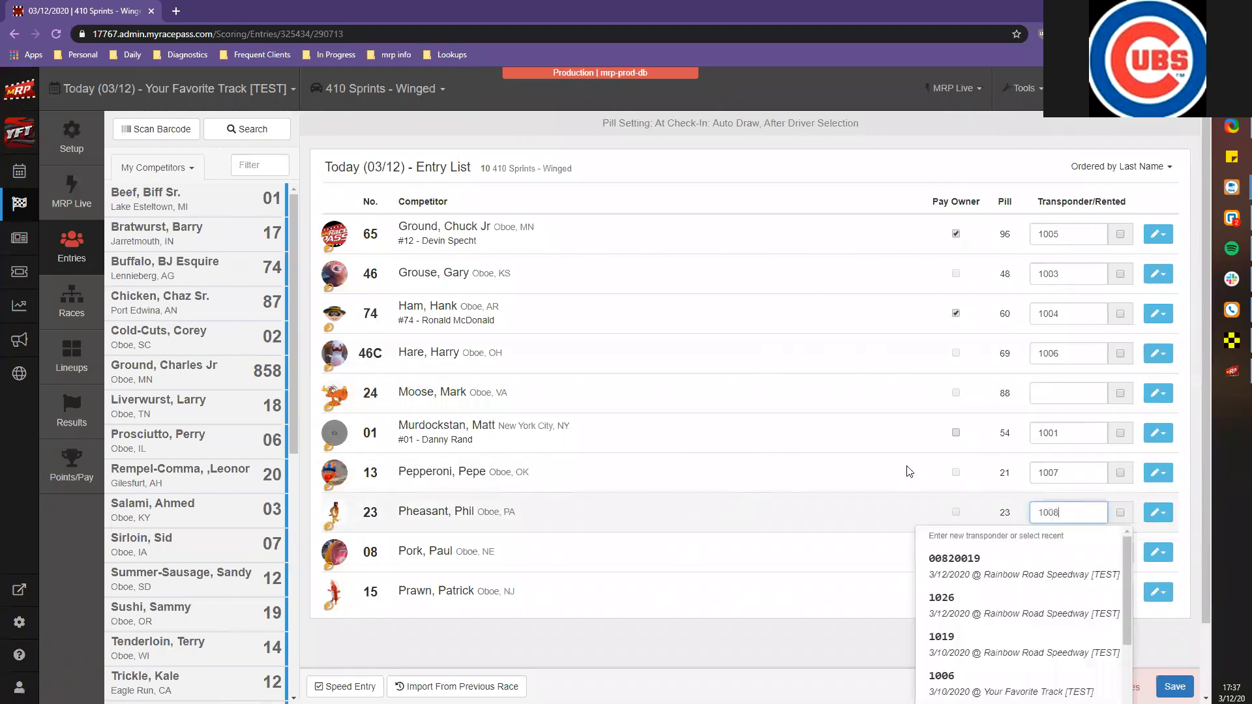
key("Return")
left_click(1072, 553)
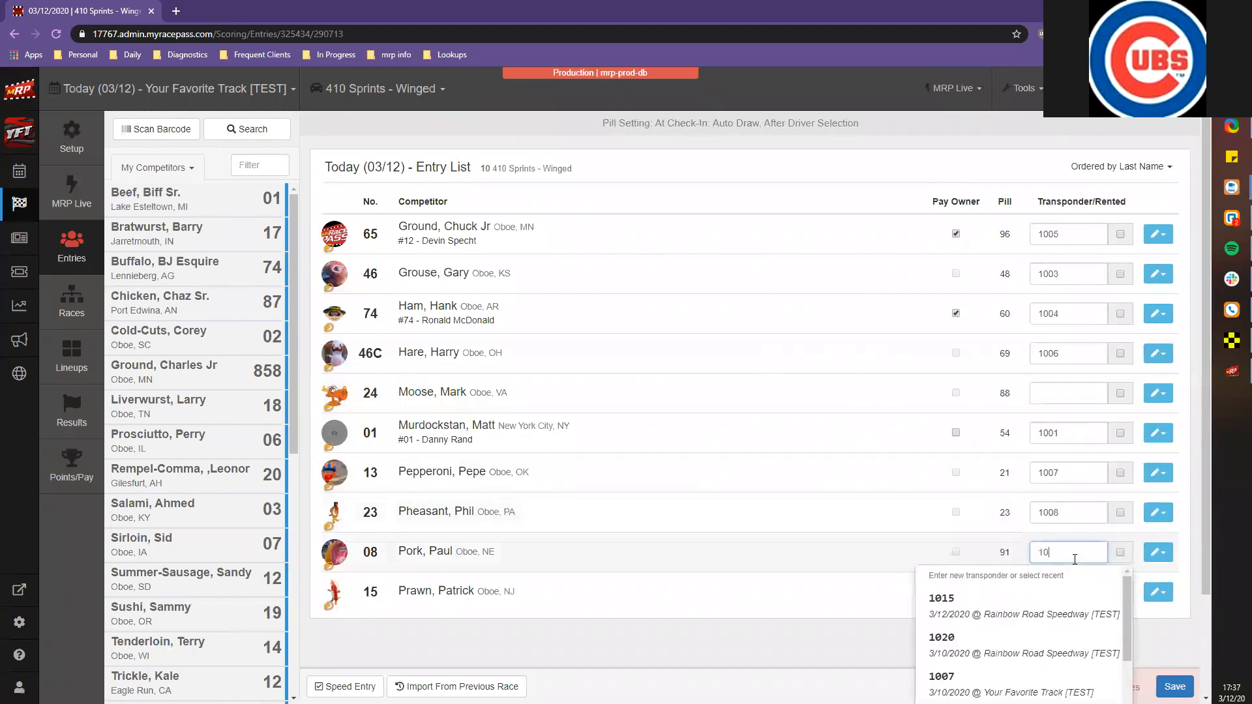
type("1009")
key("Return")
left_click(1185, 687)
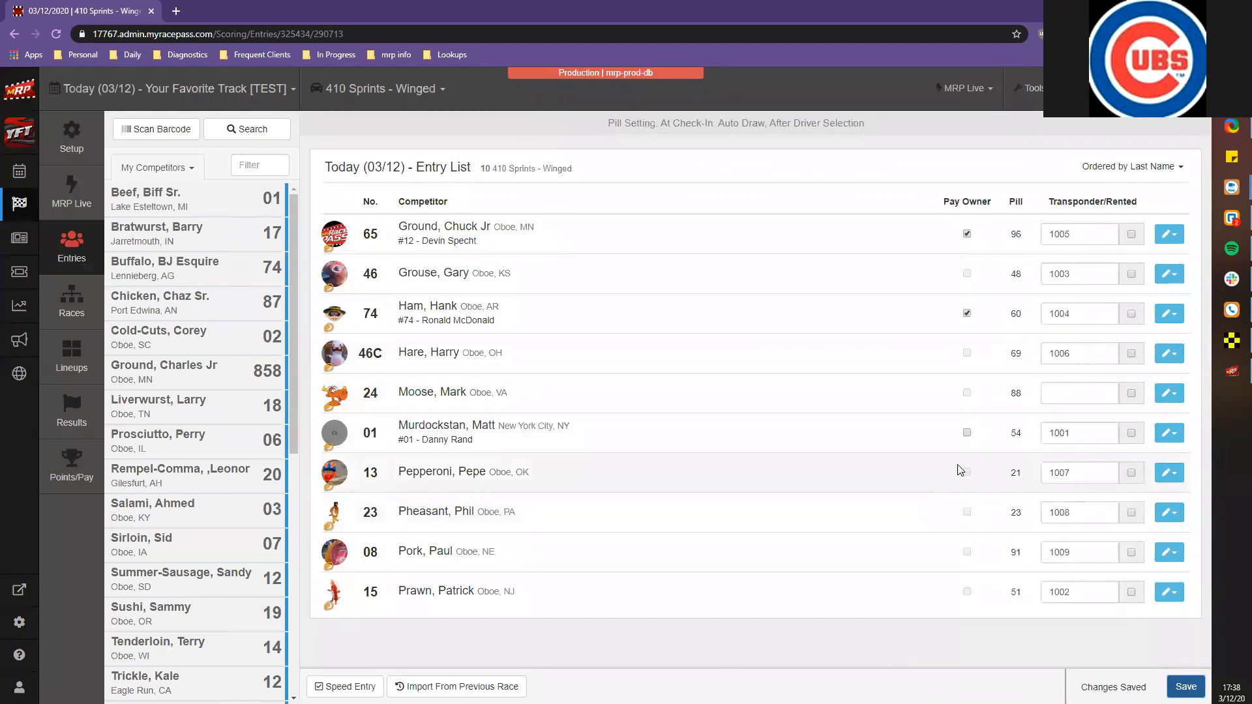
Add one Heat and one A Feature race to the 410 Sprints - Winged class
left_click(83, 310)
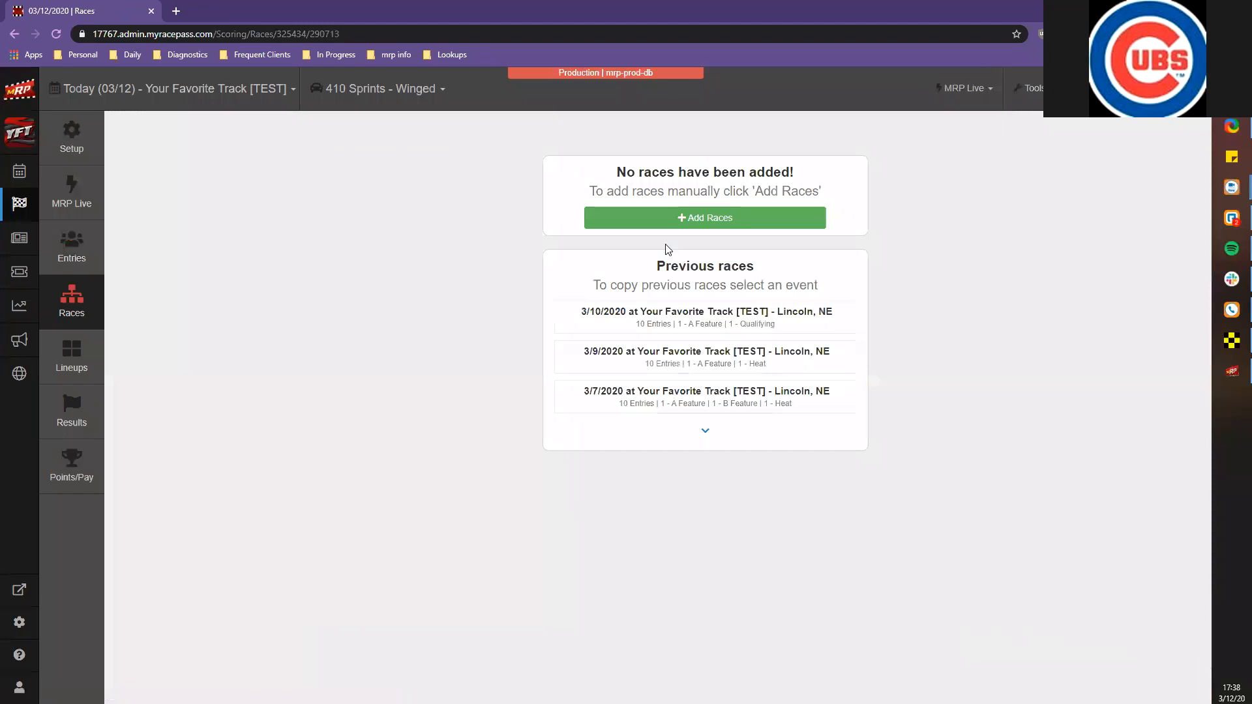
left_click(683, 220)
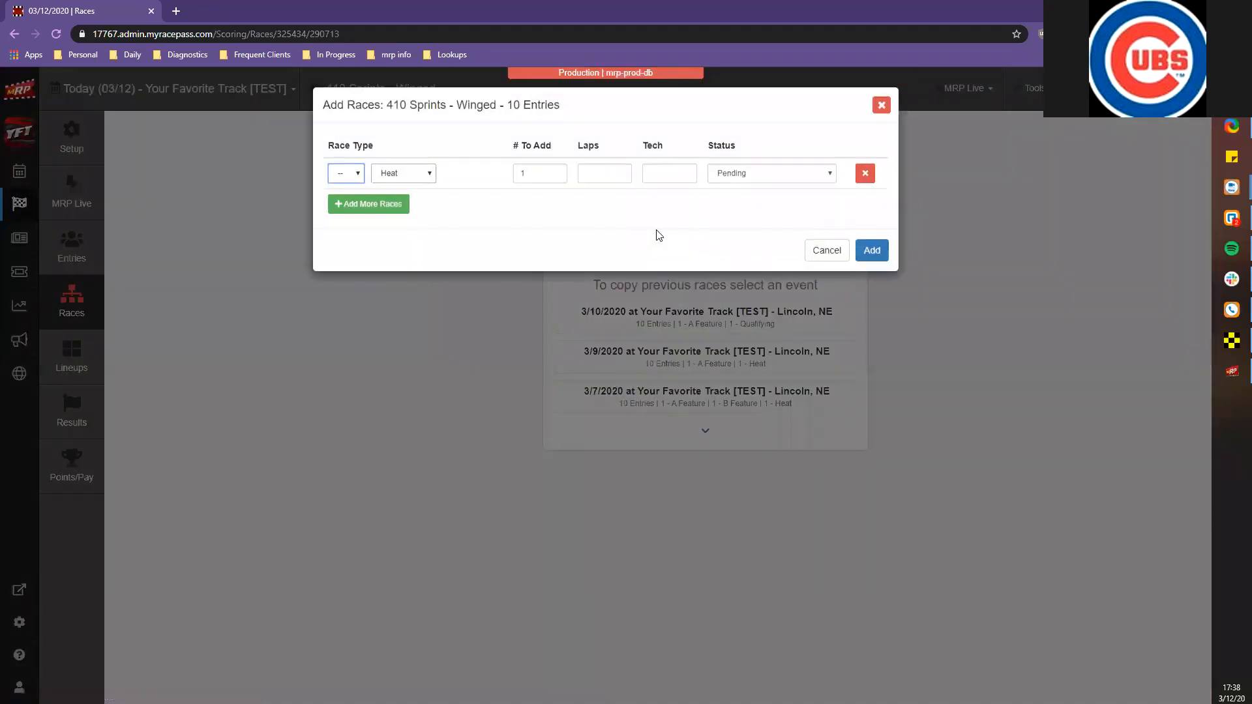
left_click(368, 204)
left_click(346, 204)
left_click(342, 245)
left_click(404, 204)
left_click(397, 245)
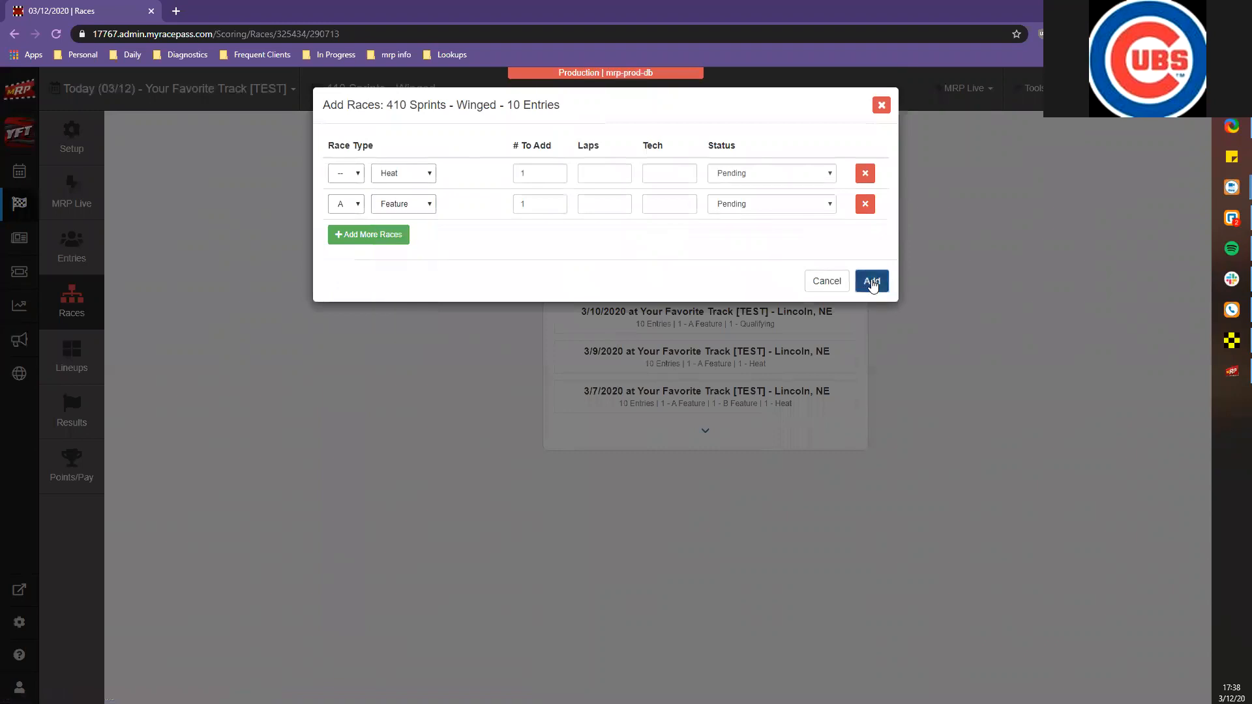
left_click(870, 281)
Set the heat transfers to send All drivers per race to the A Feature and save the race setup
left_click(417, 349)
left_click(406, 369)
left_click(1185, 687)
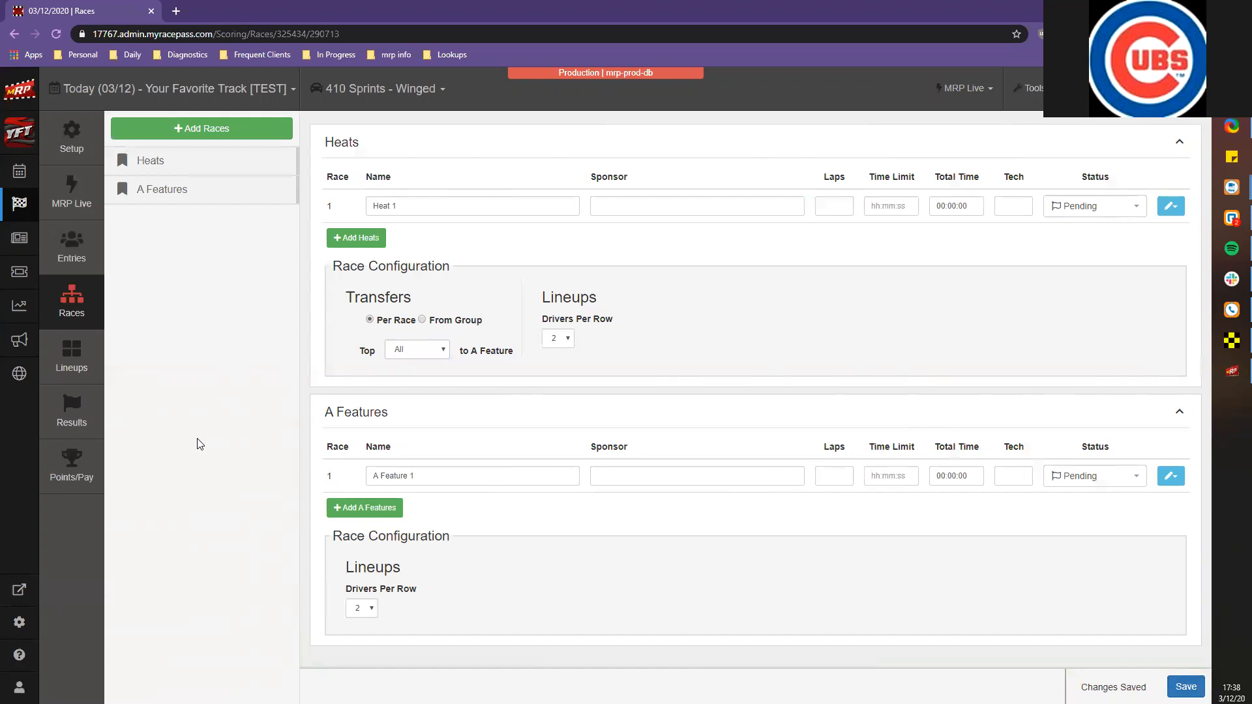
Calculate the Heat 1 lineup using the Heat from Pill Draw option
left_click(88, 367)
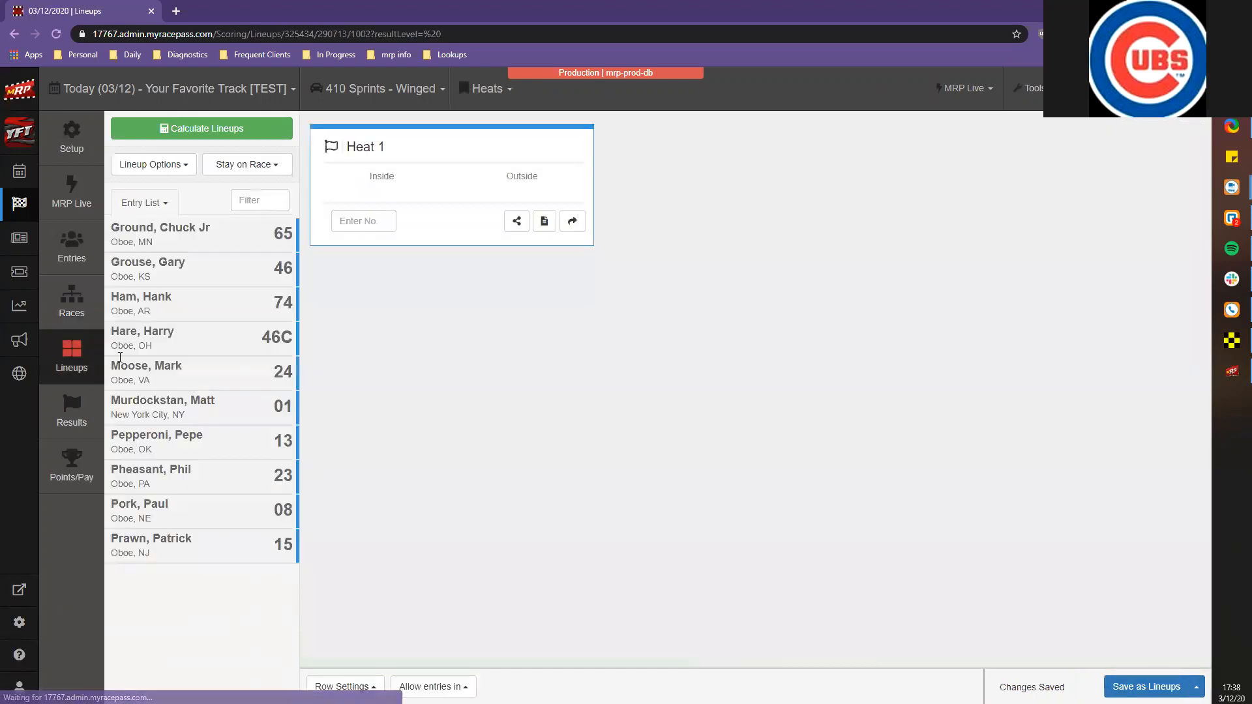
left_click(222, 144)
left_click(605, 255)
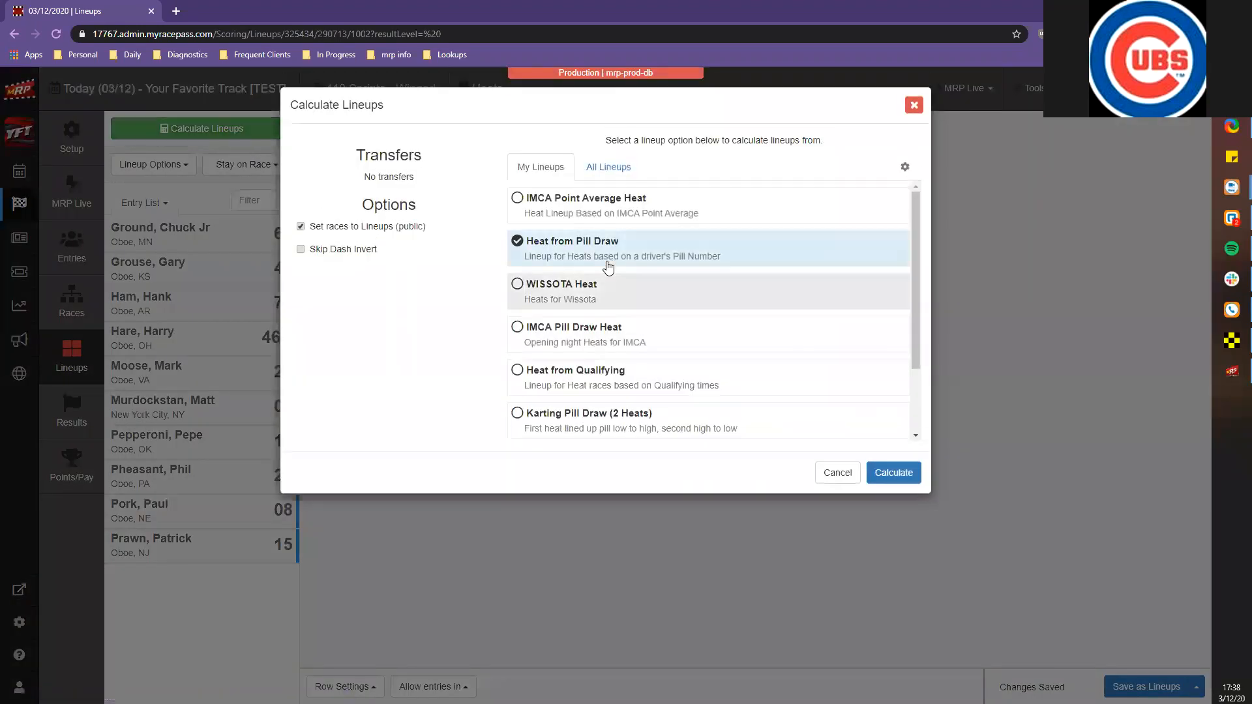
left_click(890, 473)
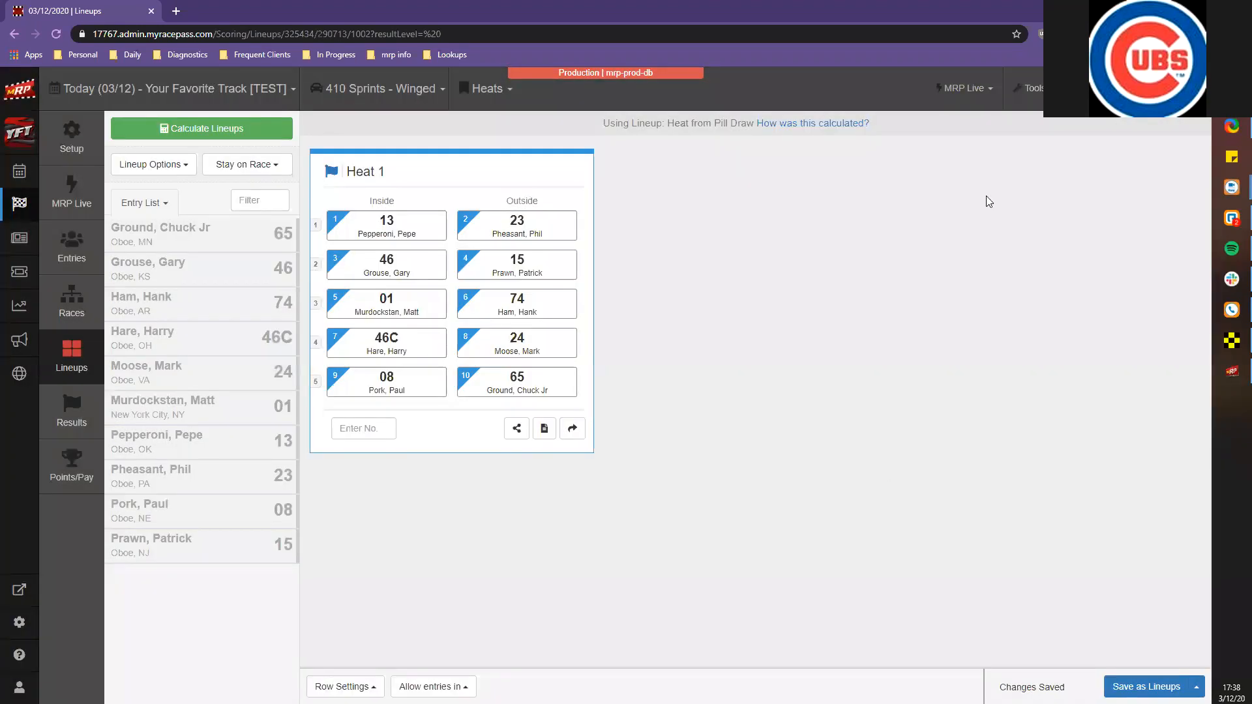
Send the heat lineups to the timing computer through MRP Live
left_click(959, 90)
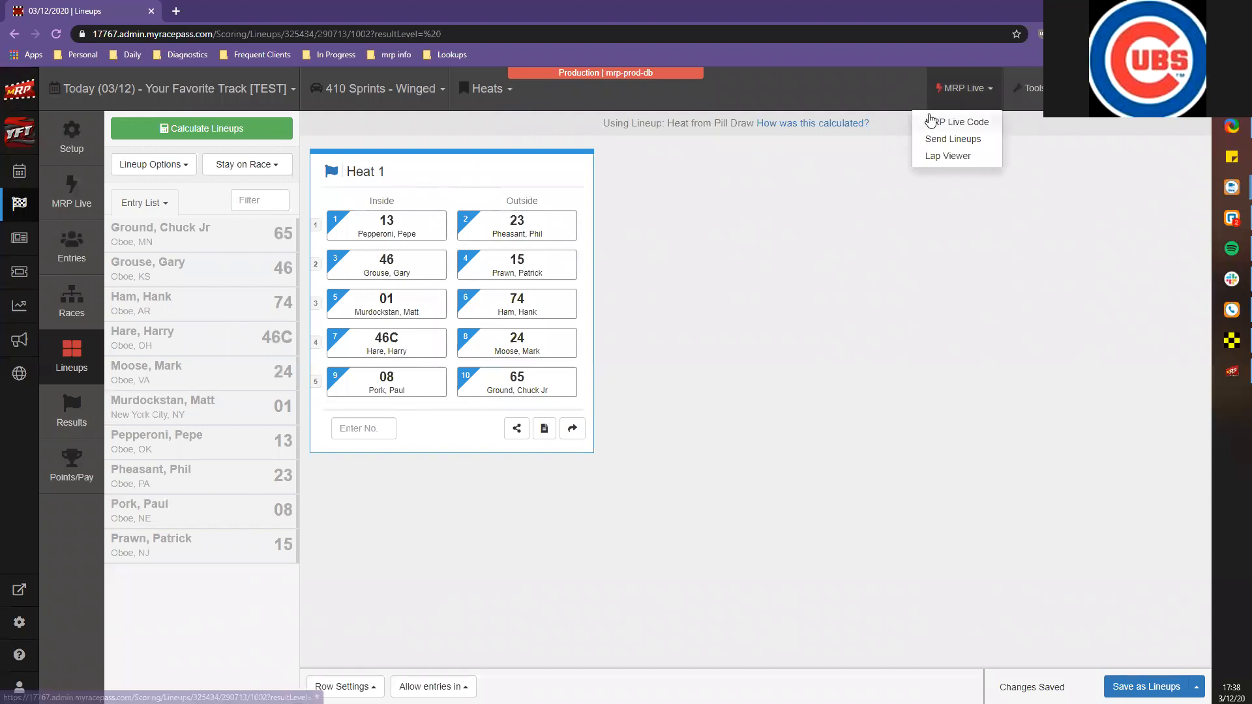
left_click(939, 145)
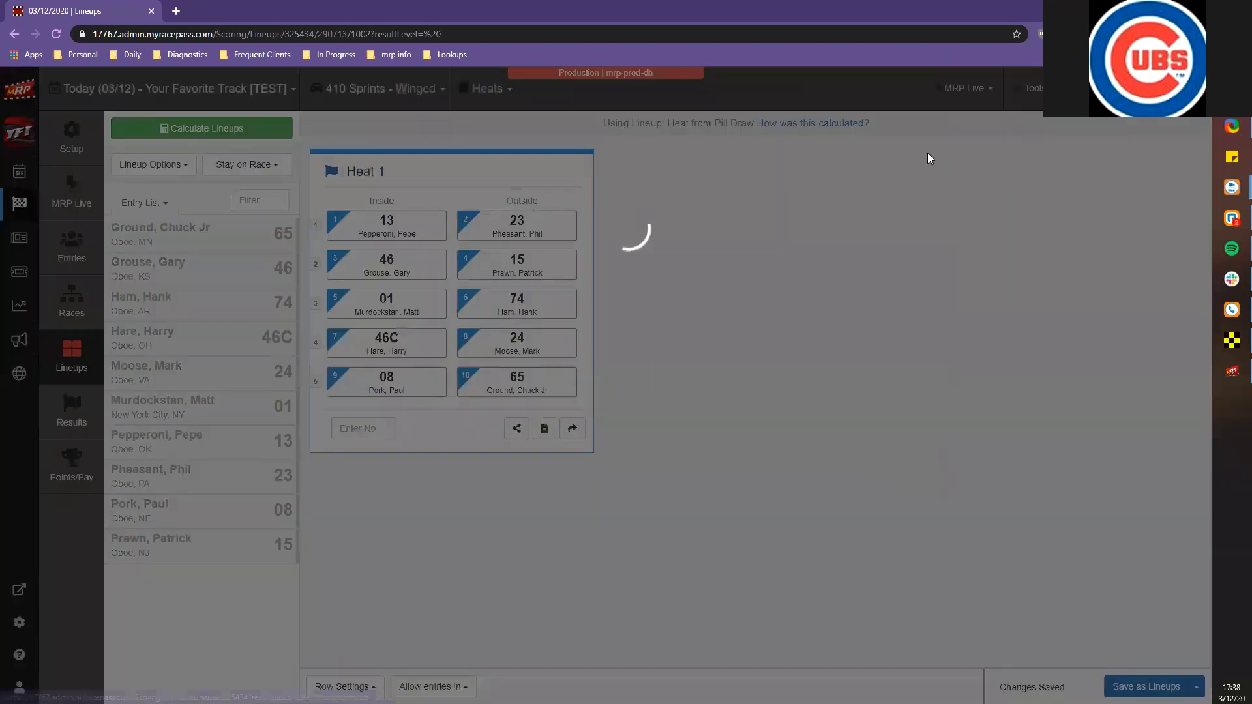
left_click(783, 103)
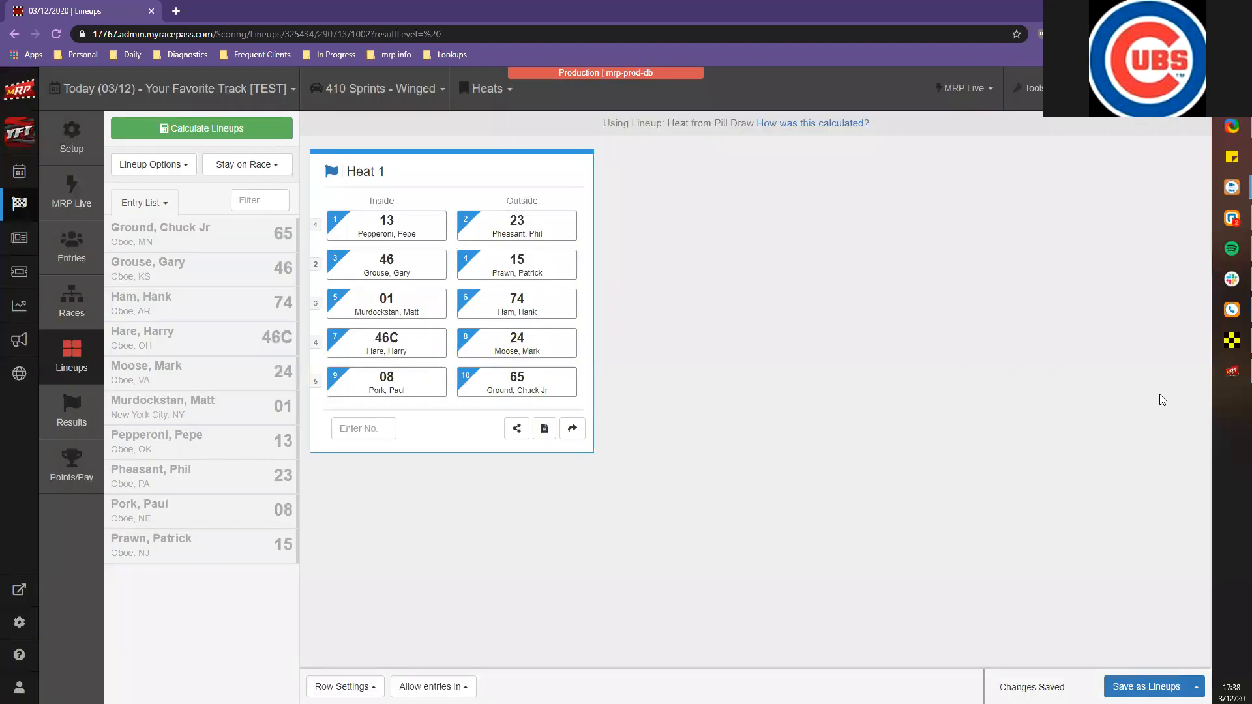
Switch to Race Manager and load the 410 Sprints Winged--Heat 1 assignment into timing
left_click(1231, 340)
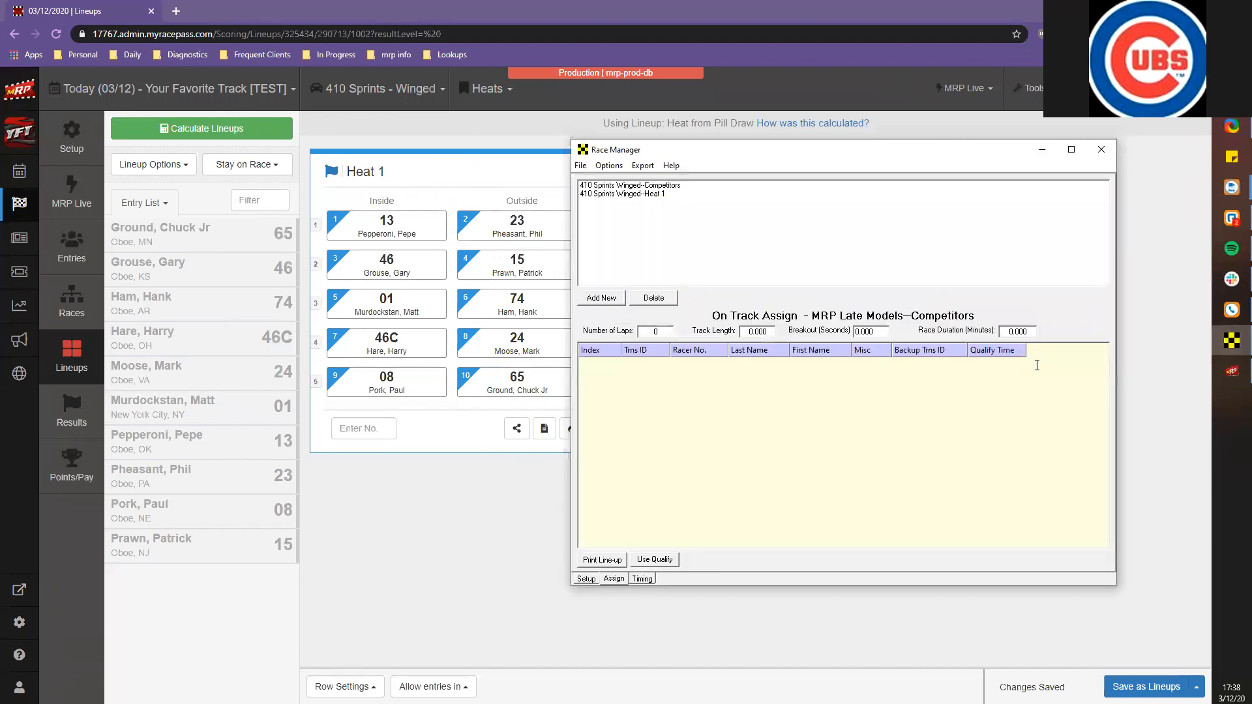
left_click(630, 194)
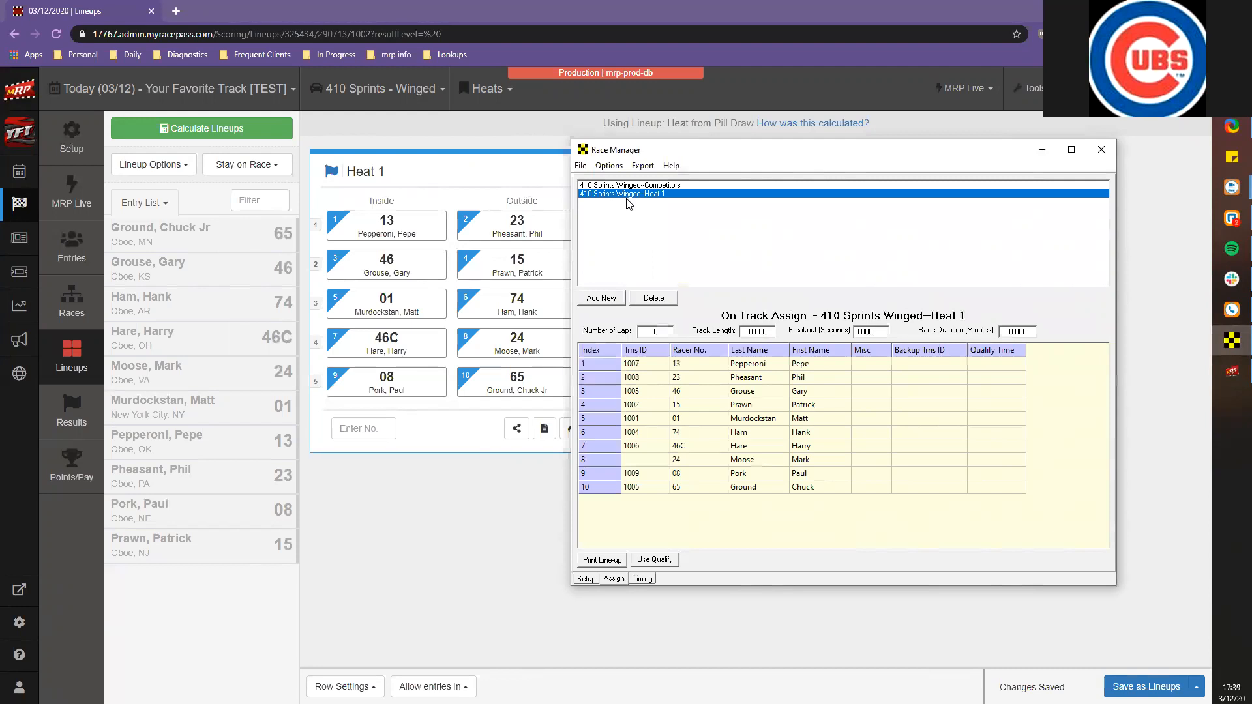
double_click(647, 253)
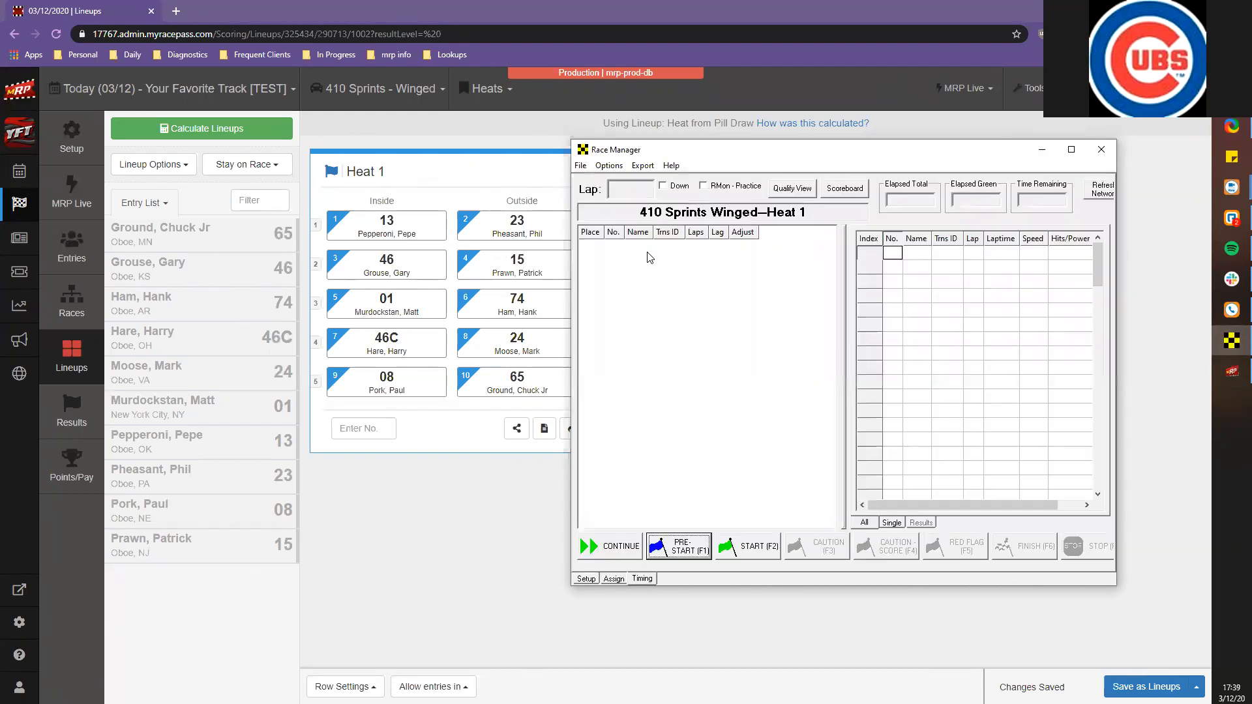
Start Heat 1 in Race Manager and open the event's live timing page in MyRacePass
key("F2")
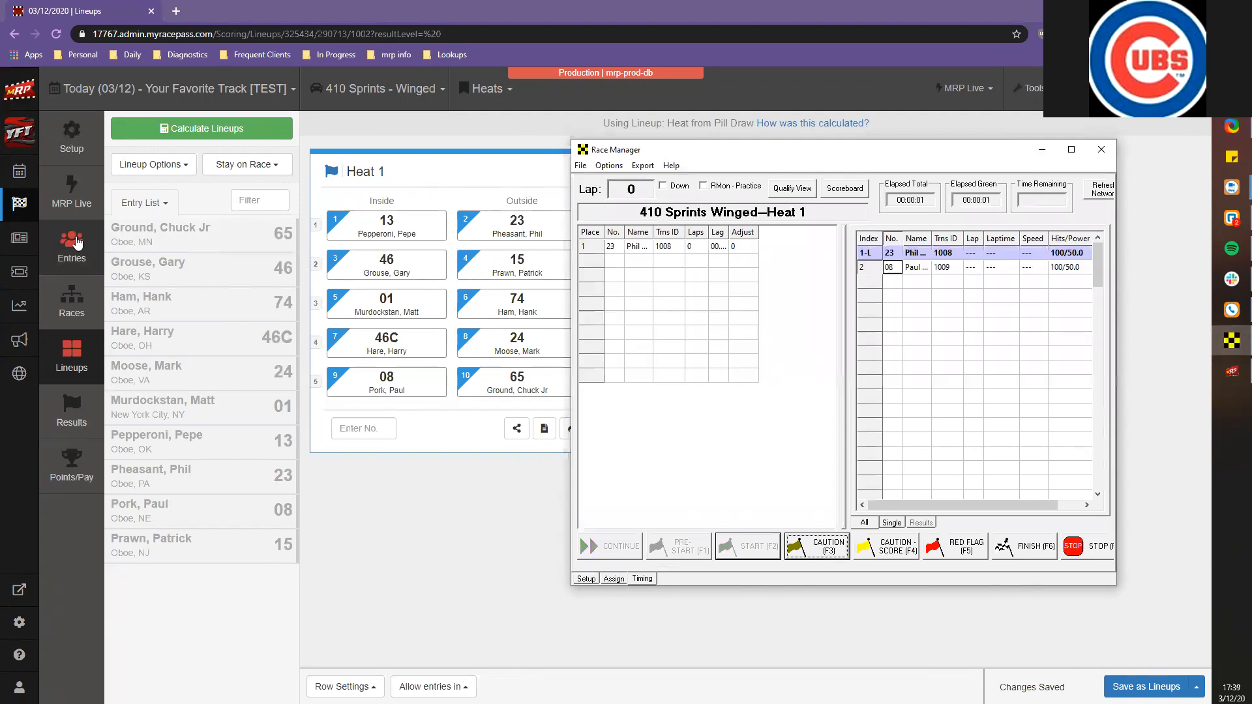
left_click(77, 204)
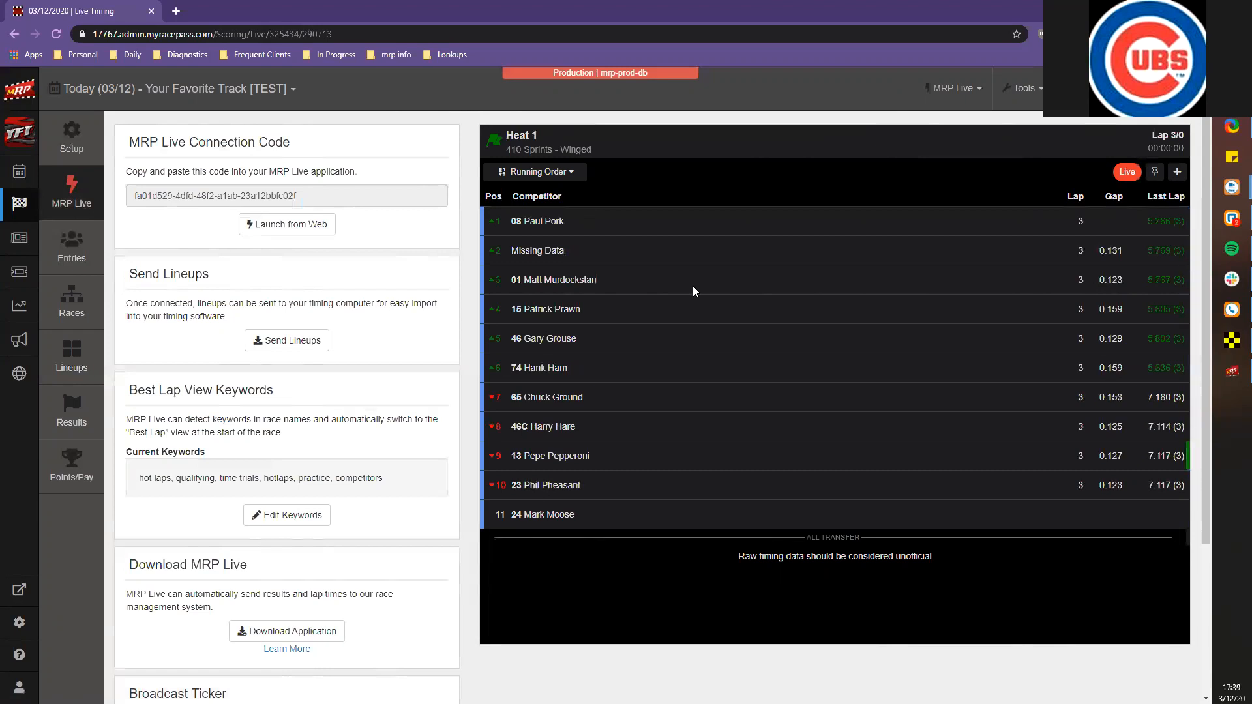
Finish and stop Heat 1 in Race Manager without saving a results file
left_click(1229, 339)
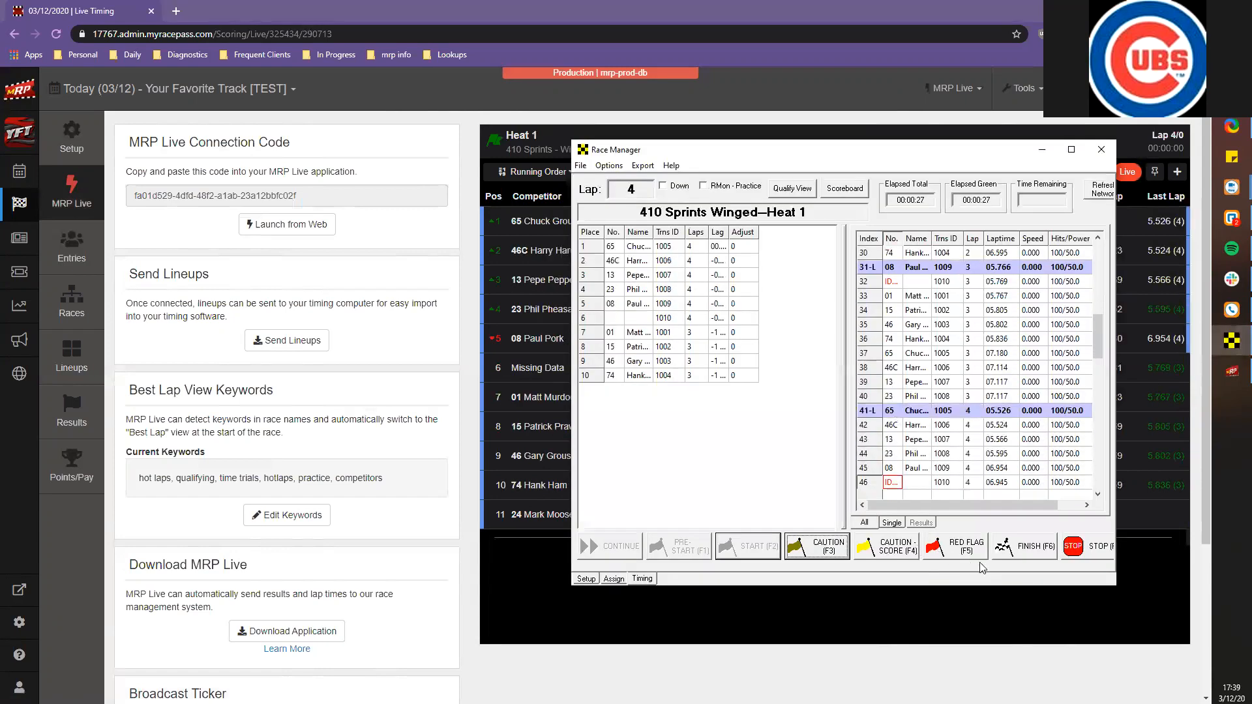
left_click(1002, 551)
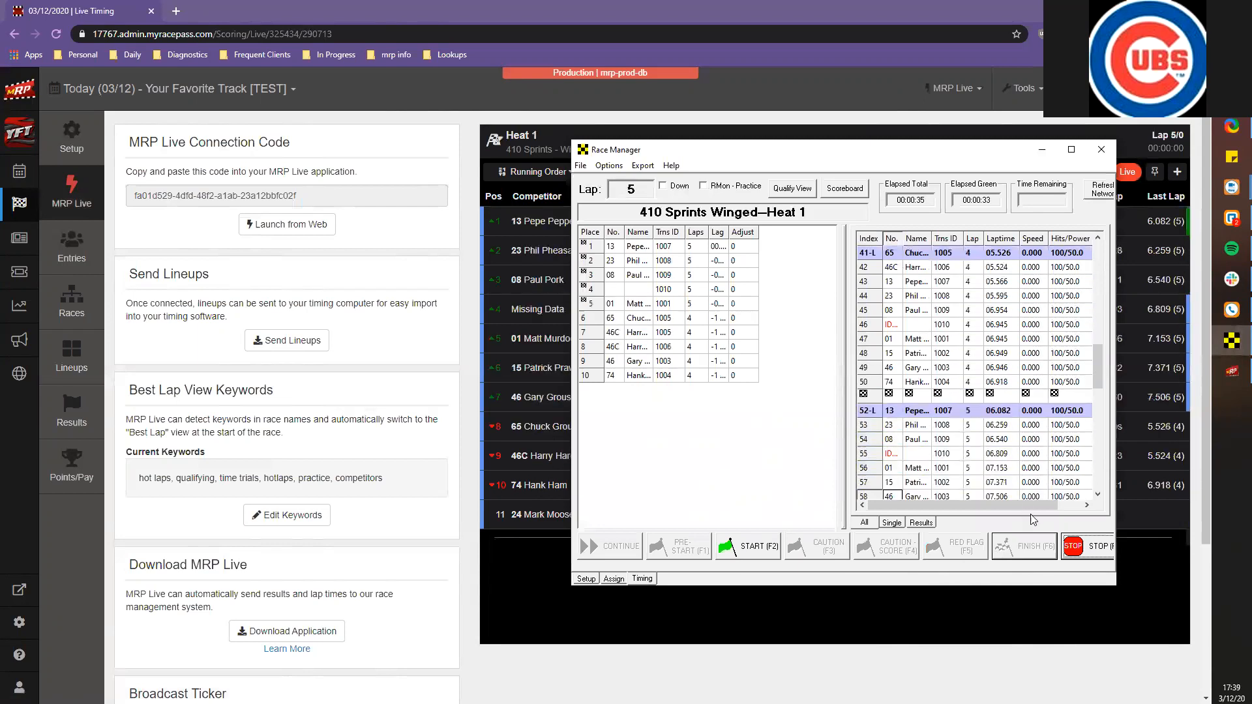
left_click(1082, 547)
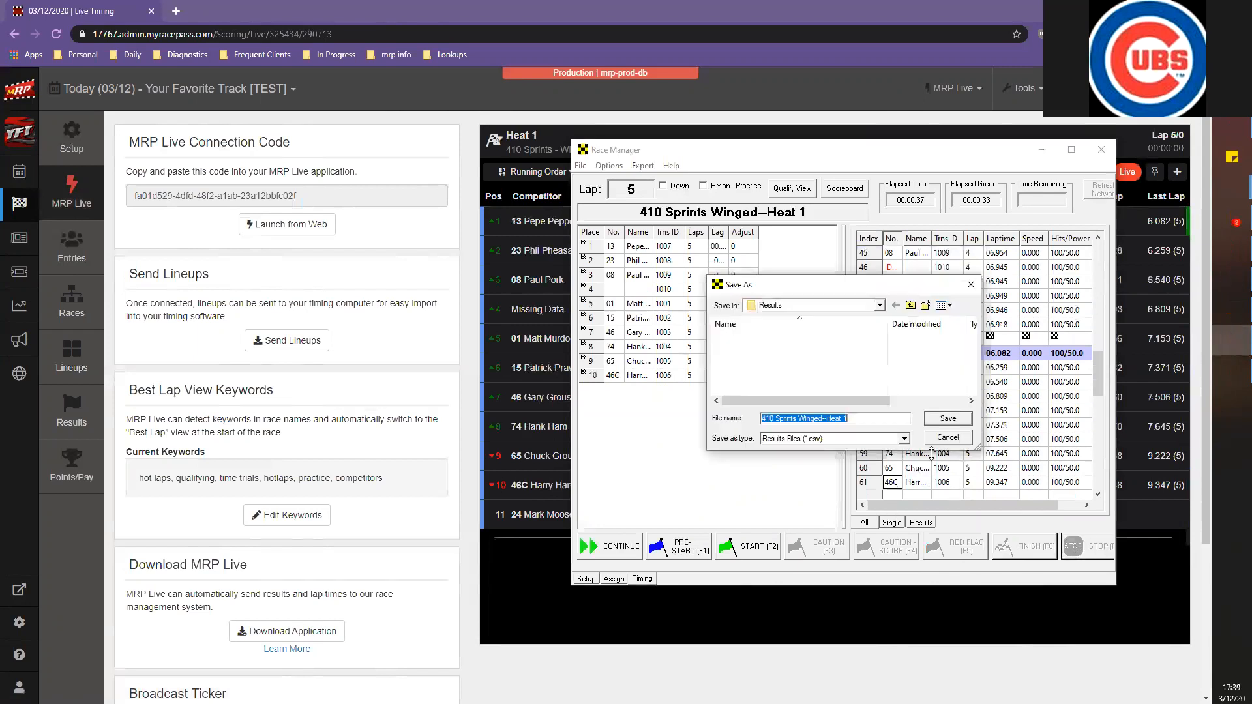
left_click(949, 438)
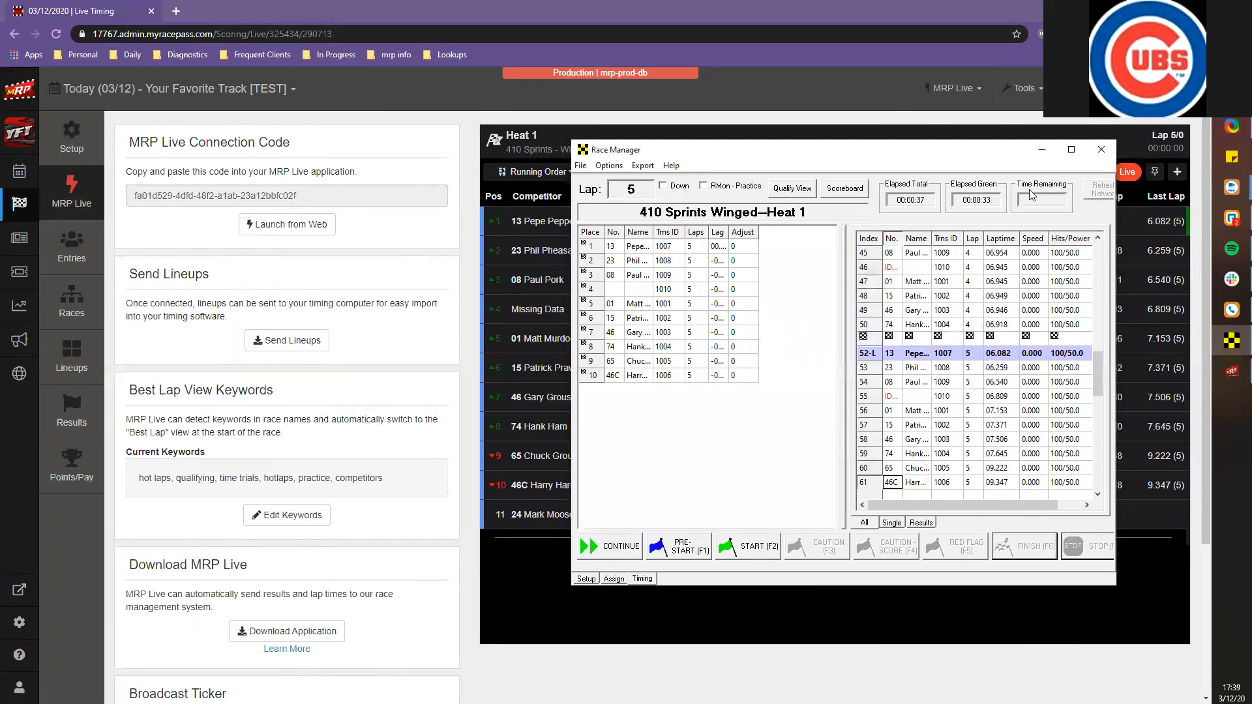
Minimize Race Manager, open the 410 Sprints - Winged entries in MyRacePass, set car 65's transponder to 1050 and save
left_click(1042, 150)
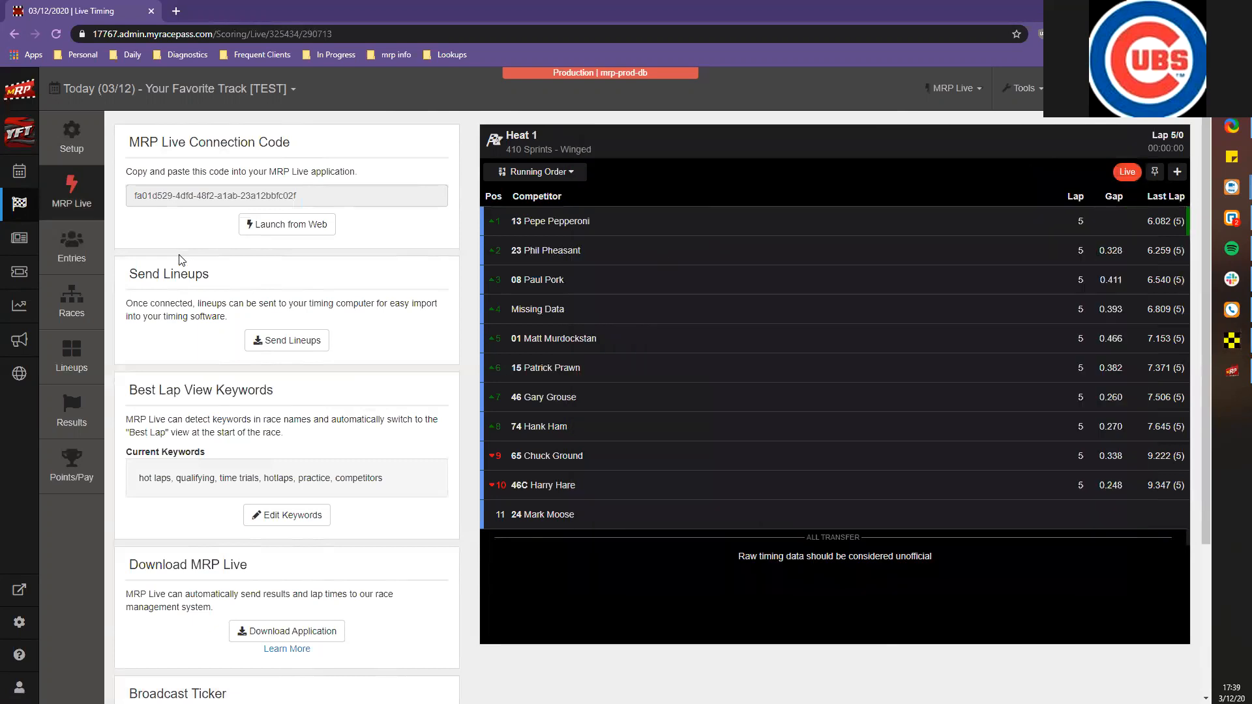
left_click(85, 277)
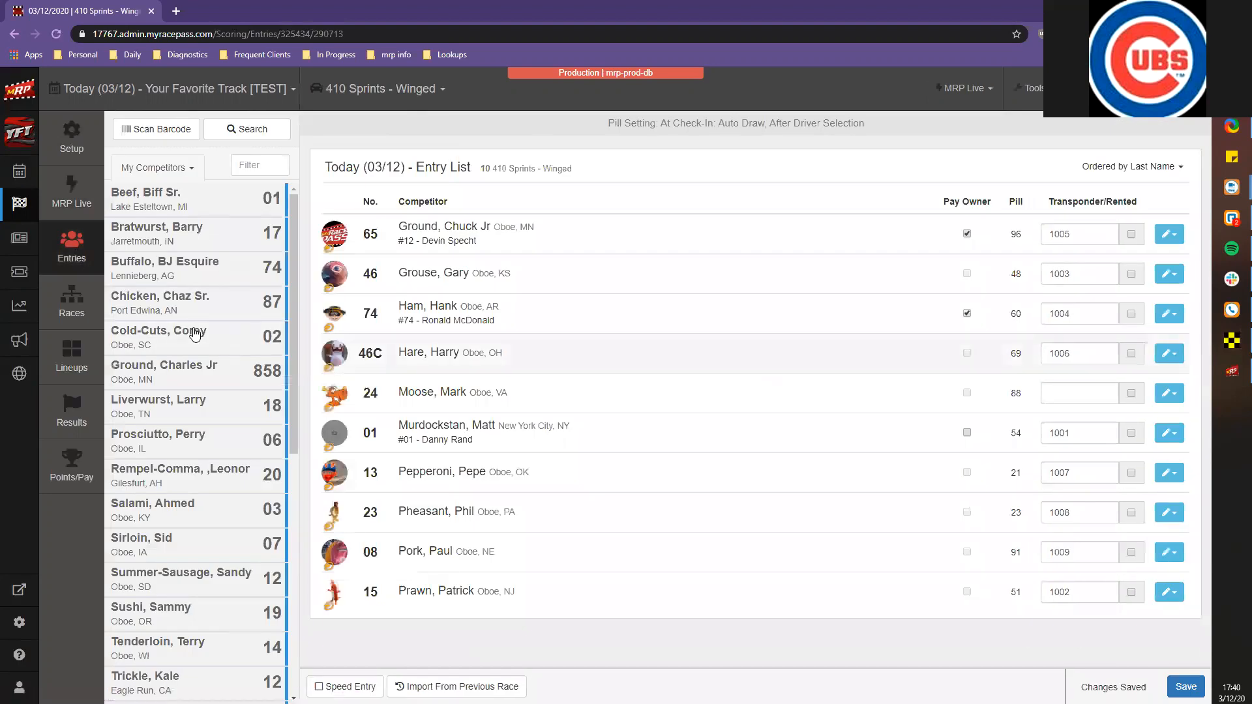
left_click(1083, 235)
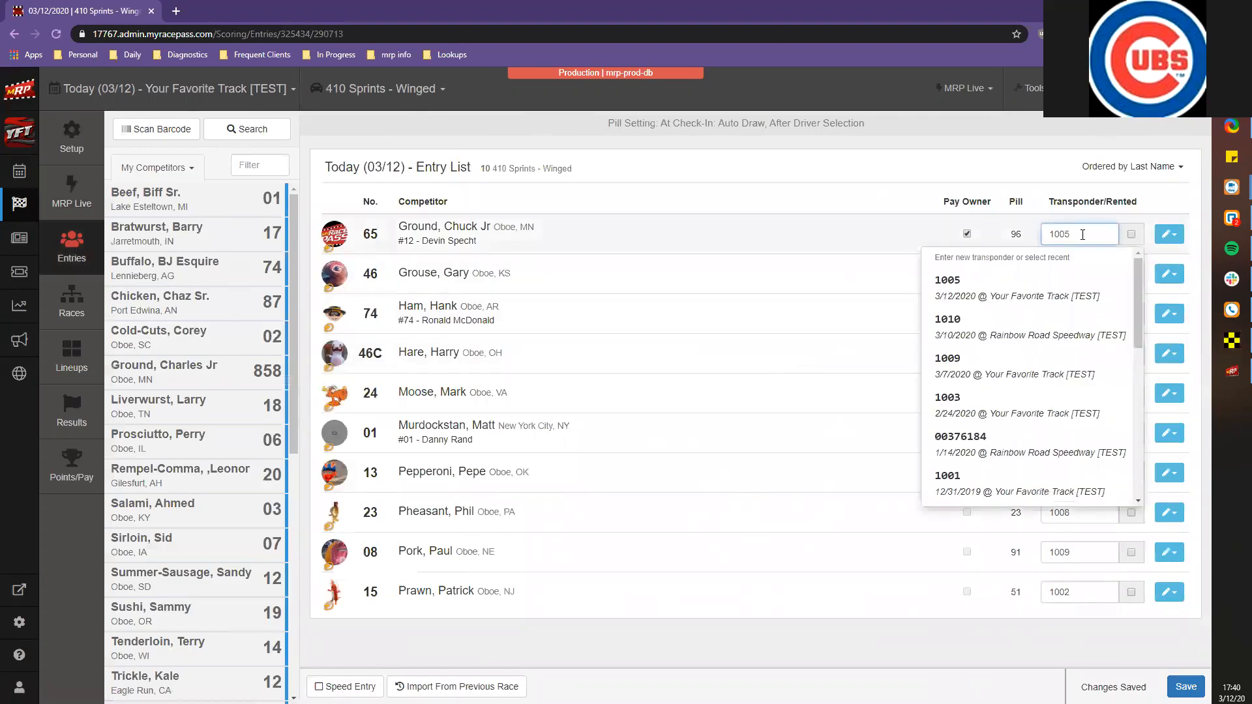
key("BackSpace")
key("BackSpace")
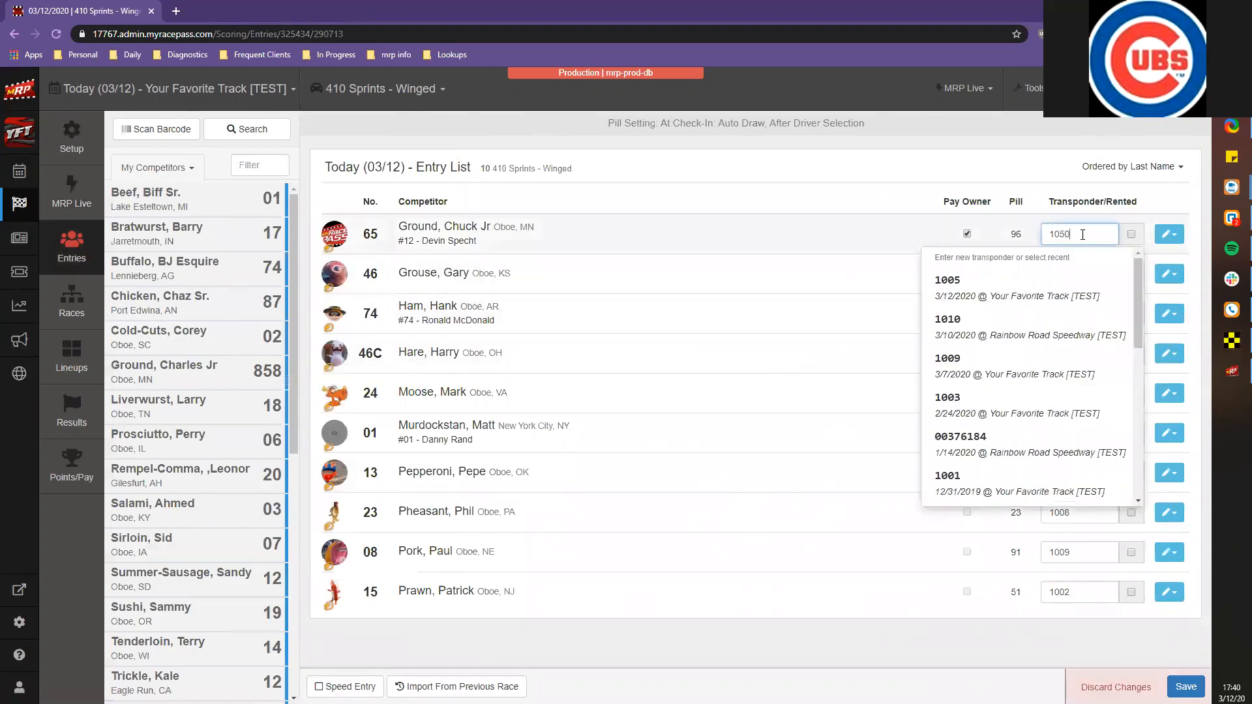
left_click(1066, 171)
left_click(1187, 686)
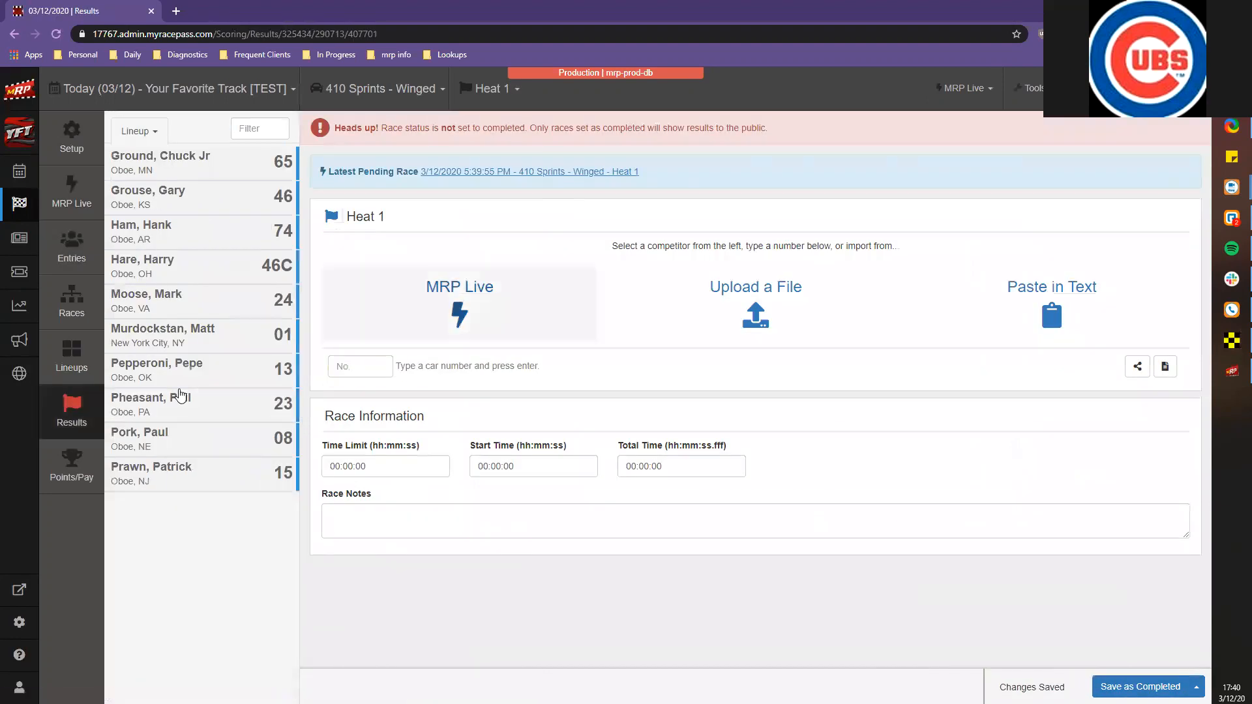
Check the completed and pending uploads in the MRP Live application for the Heat 1 file
left_click(1232, 371)
left_click(398, 195)
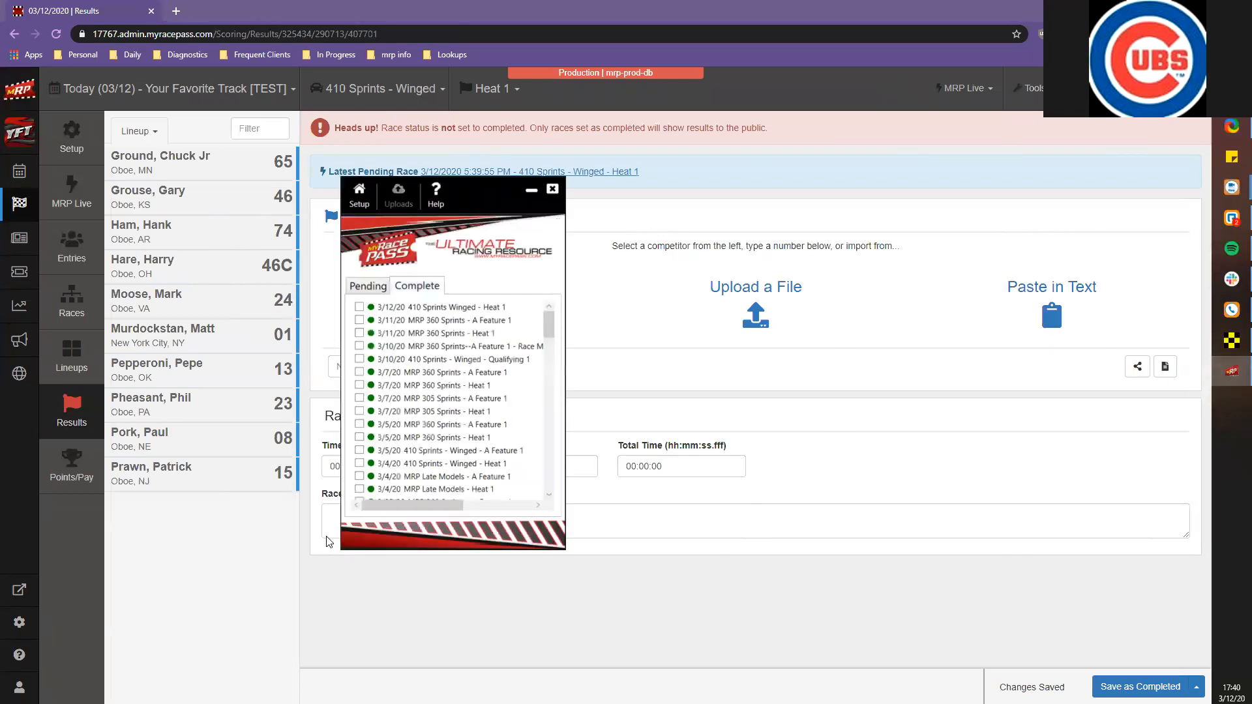
left_click(400, 285)
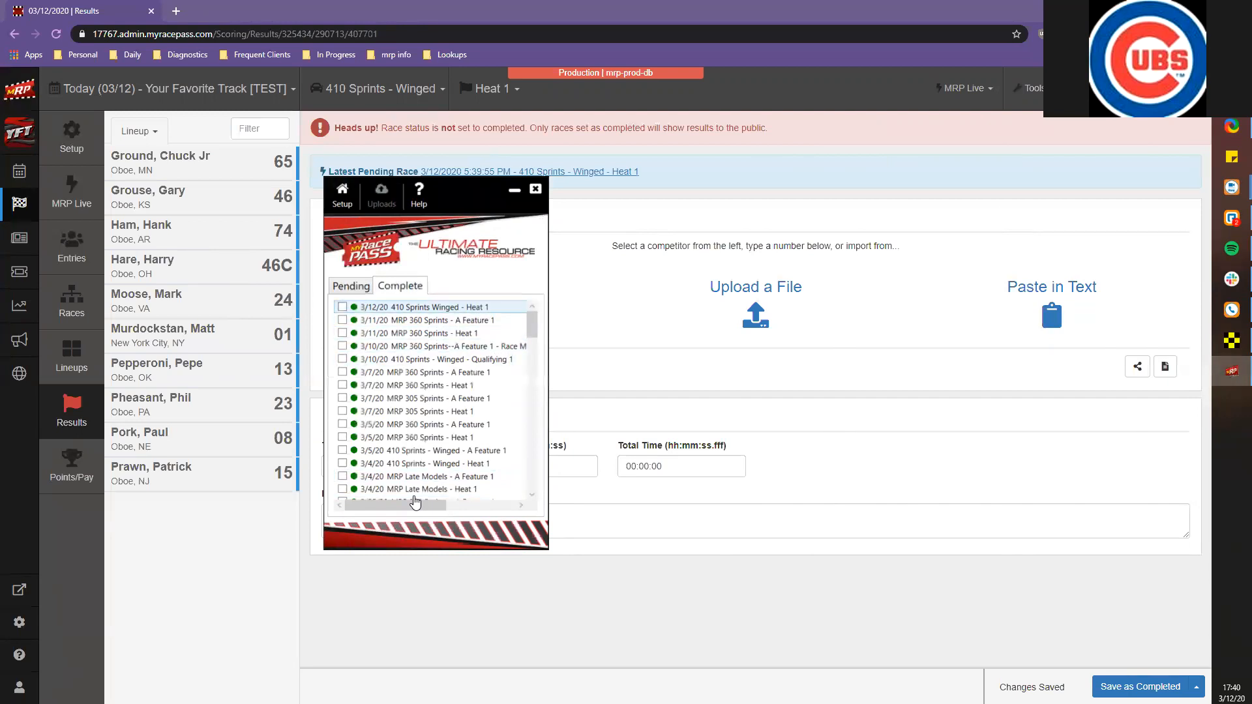
left_click(351, 285)
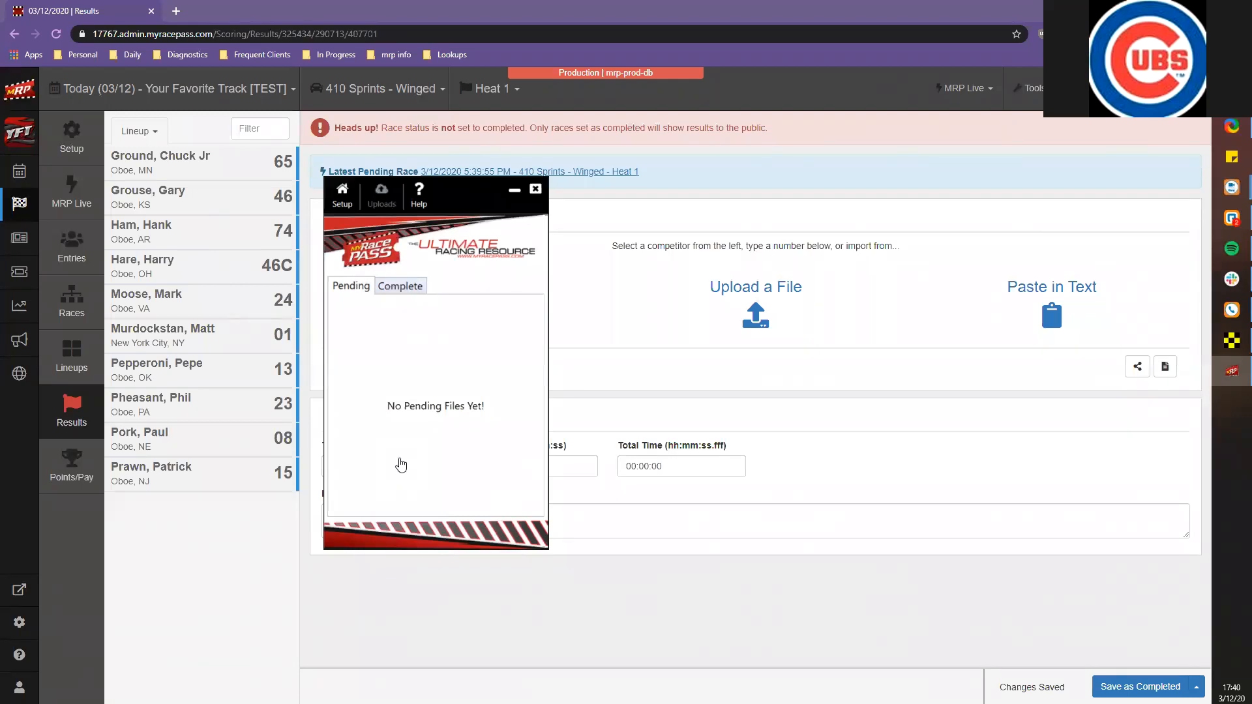
left_click(514, 190)
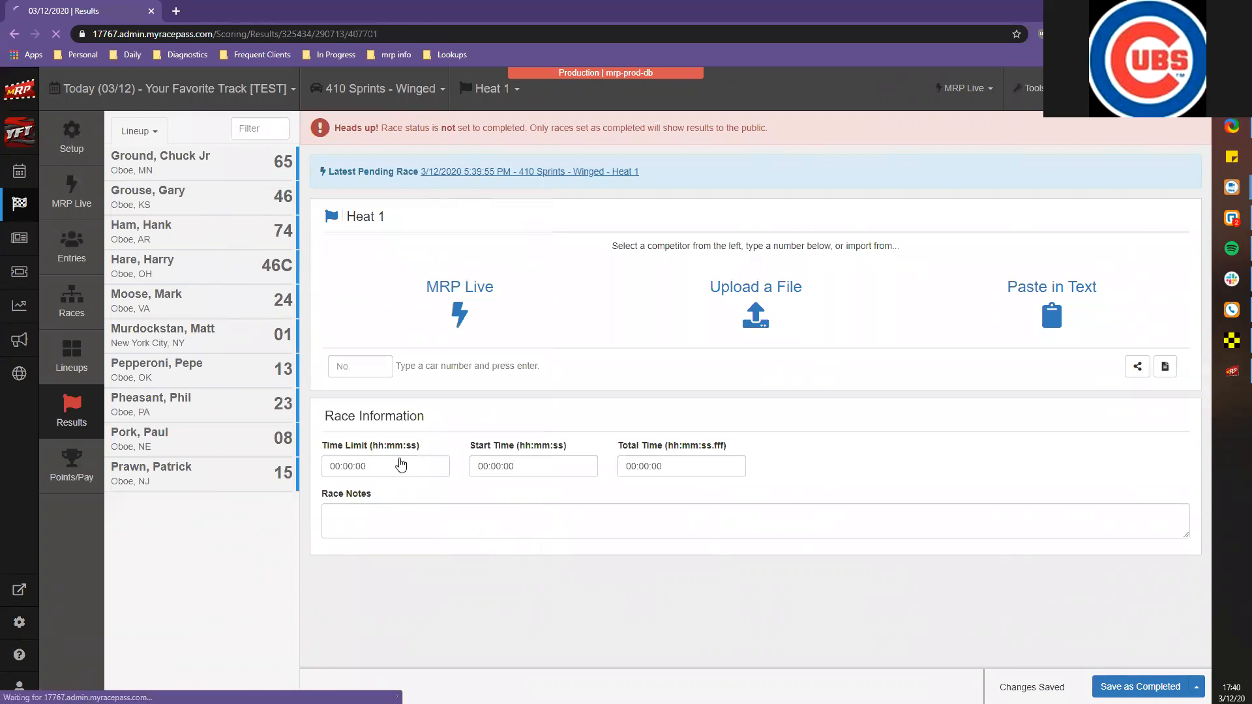
Import the latest pending MRP Live race into the Heat 1 results and match the unidentified fourth-place finisher to car 24
scroll(401, 464, "down", 4)
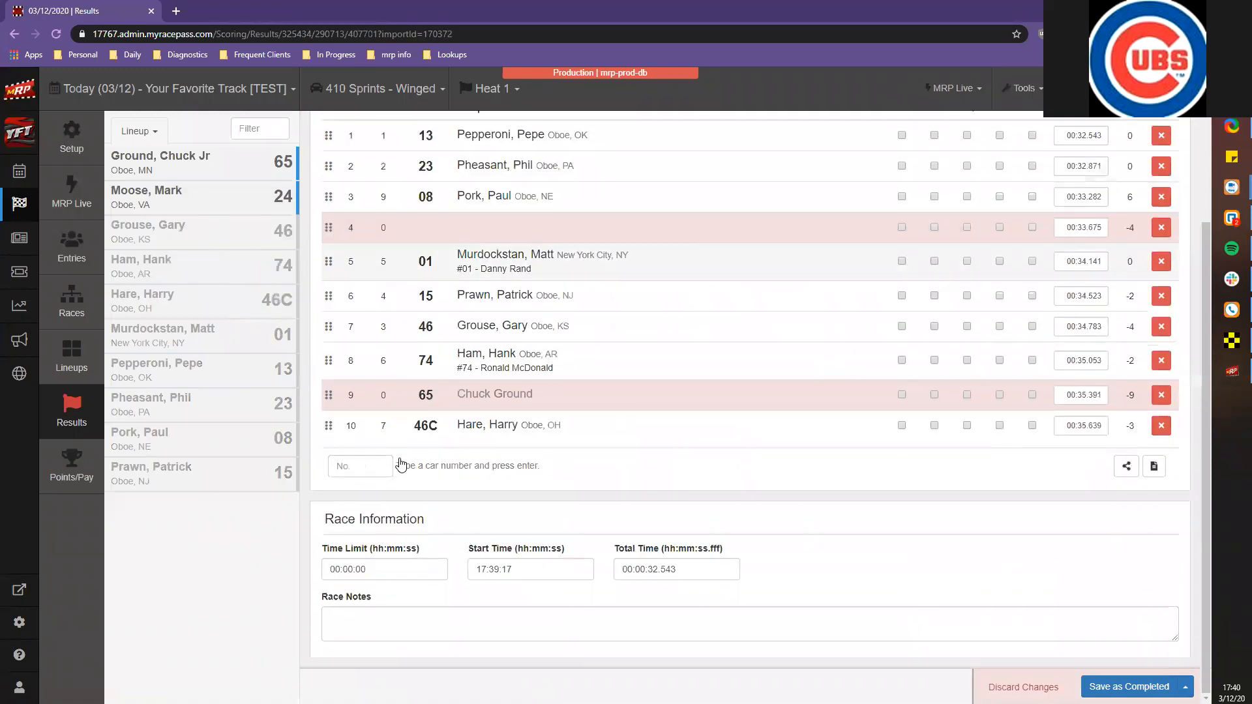
scroll(270, 363, "up", 1)
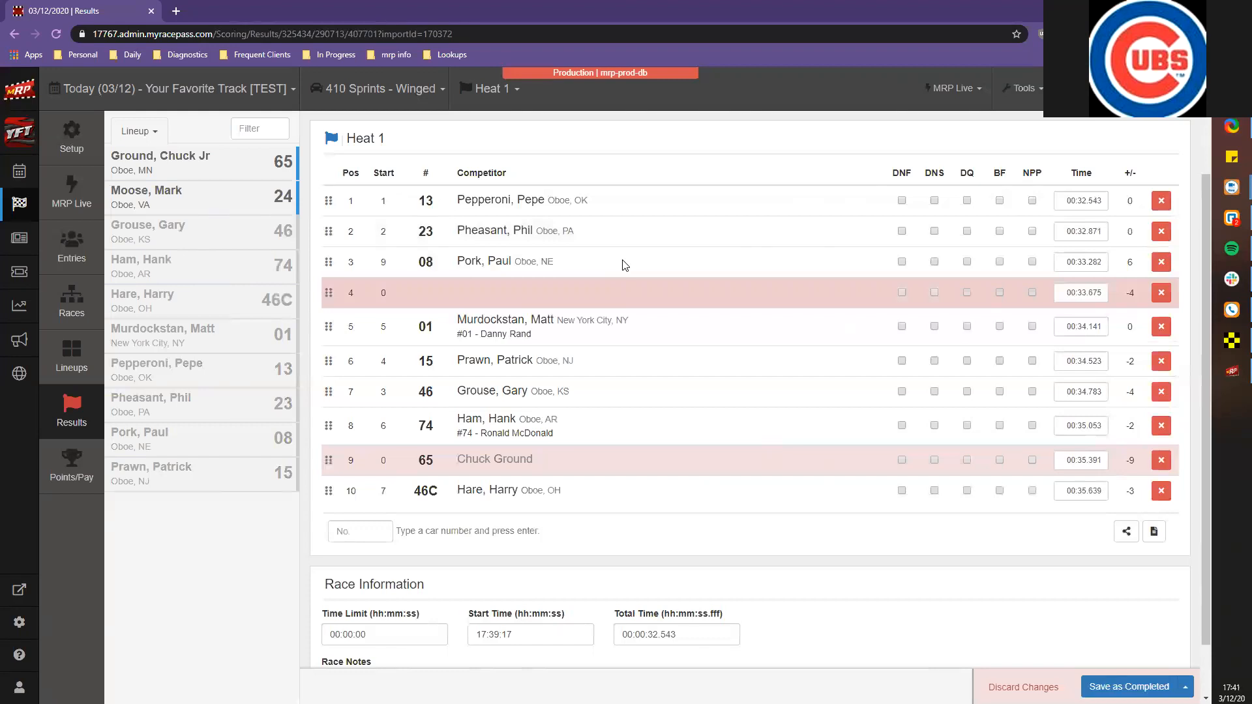
left_click(623, 279)
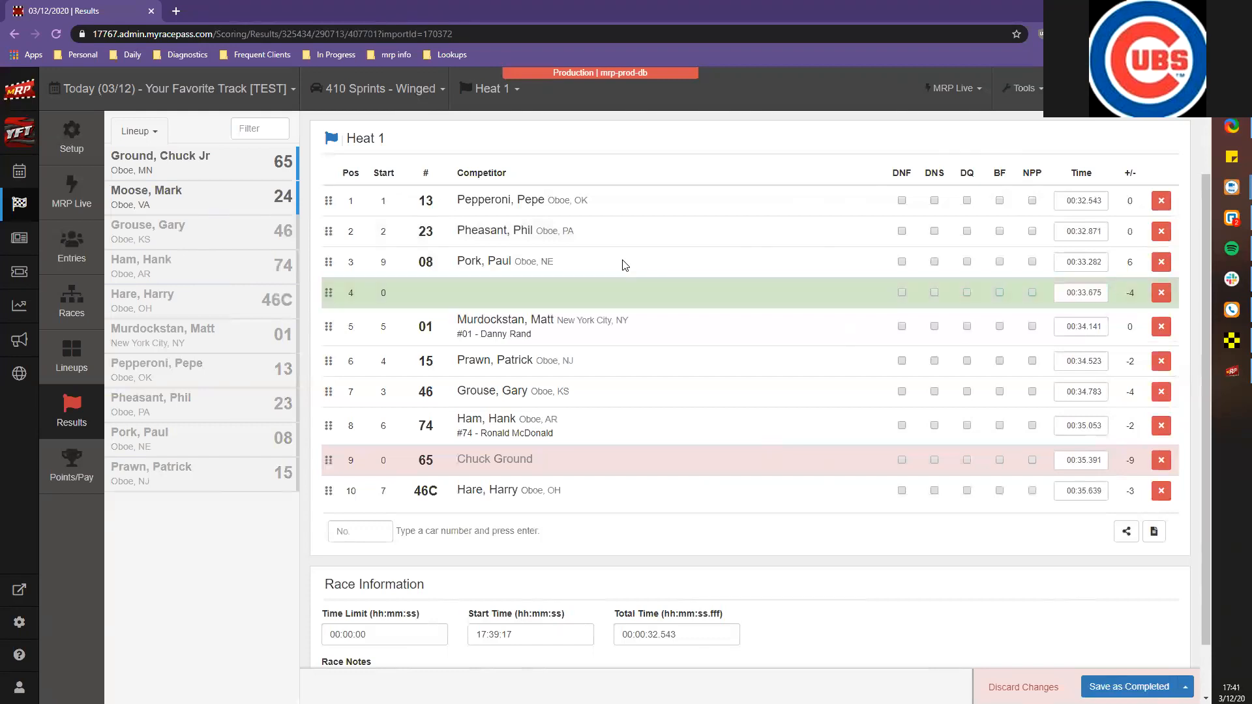
left_click(220, 203)
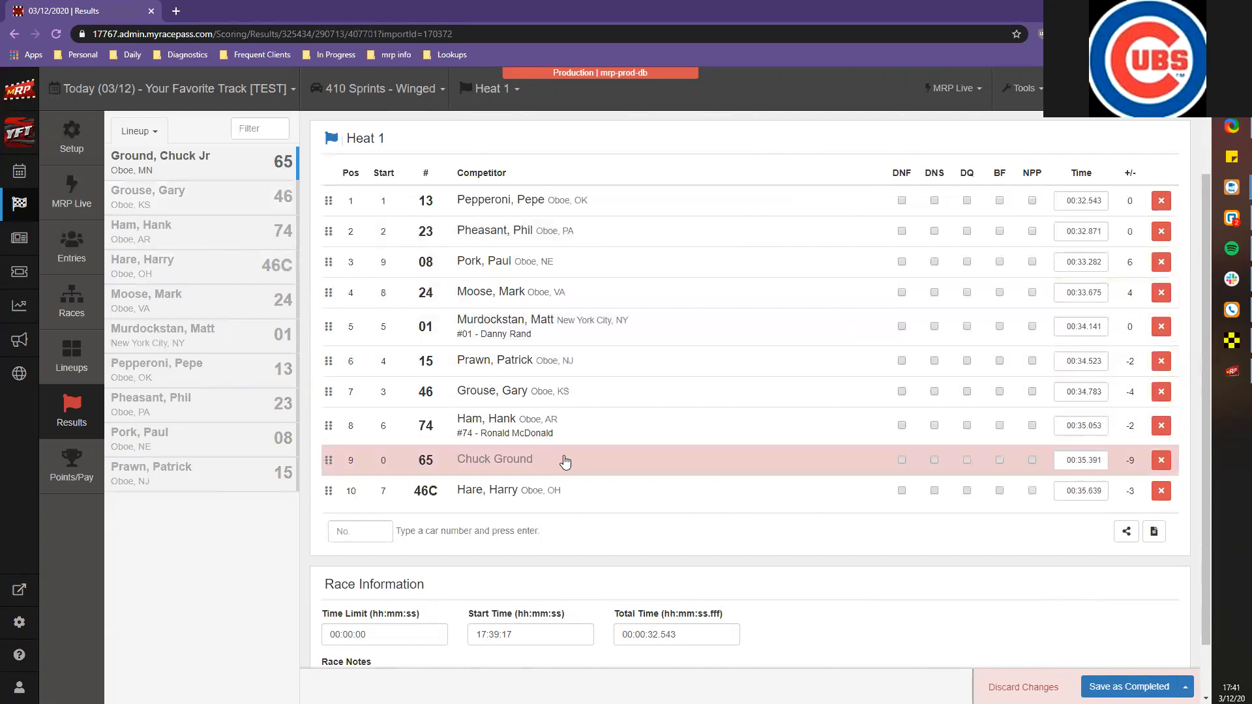
Match the unrecognized ninth-place finisher to the car 65 entry and save the Heat 1 results as completed
left_click(404, 472)
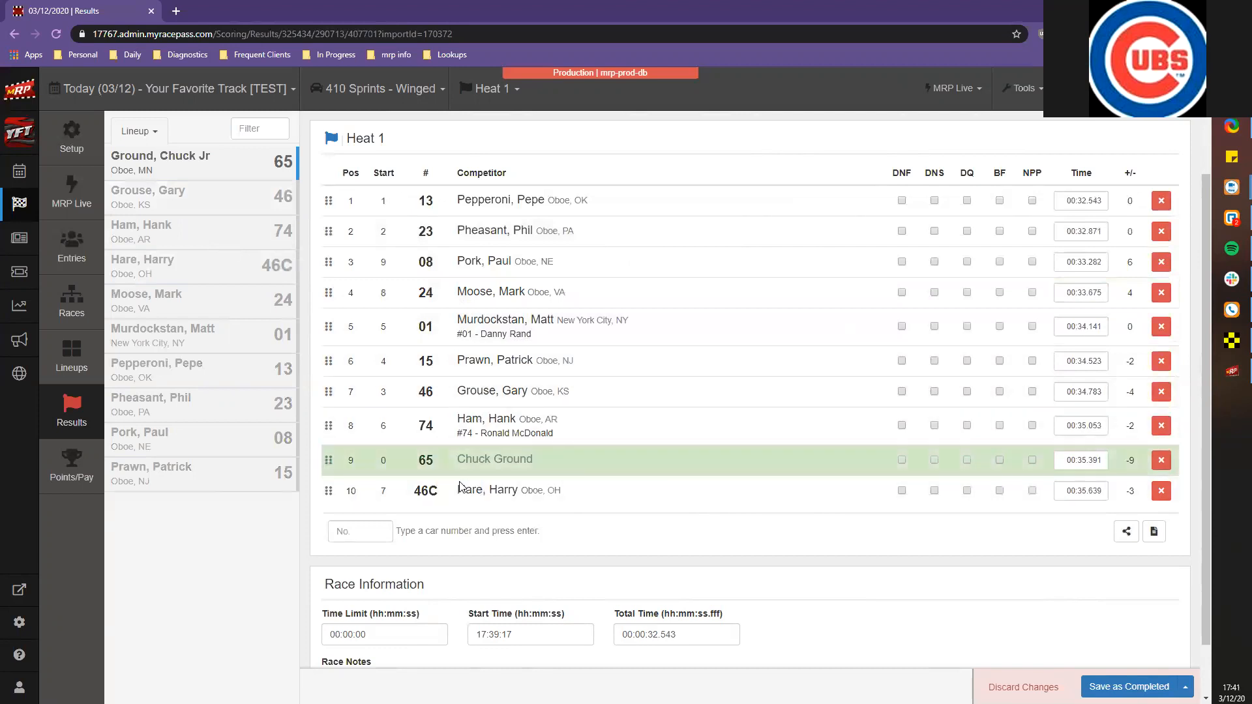
left_click(170, 180)
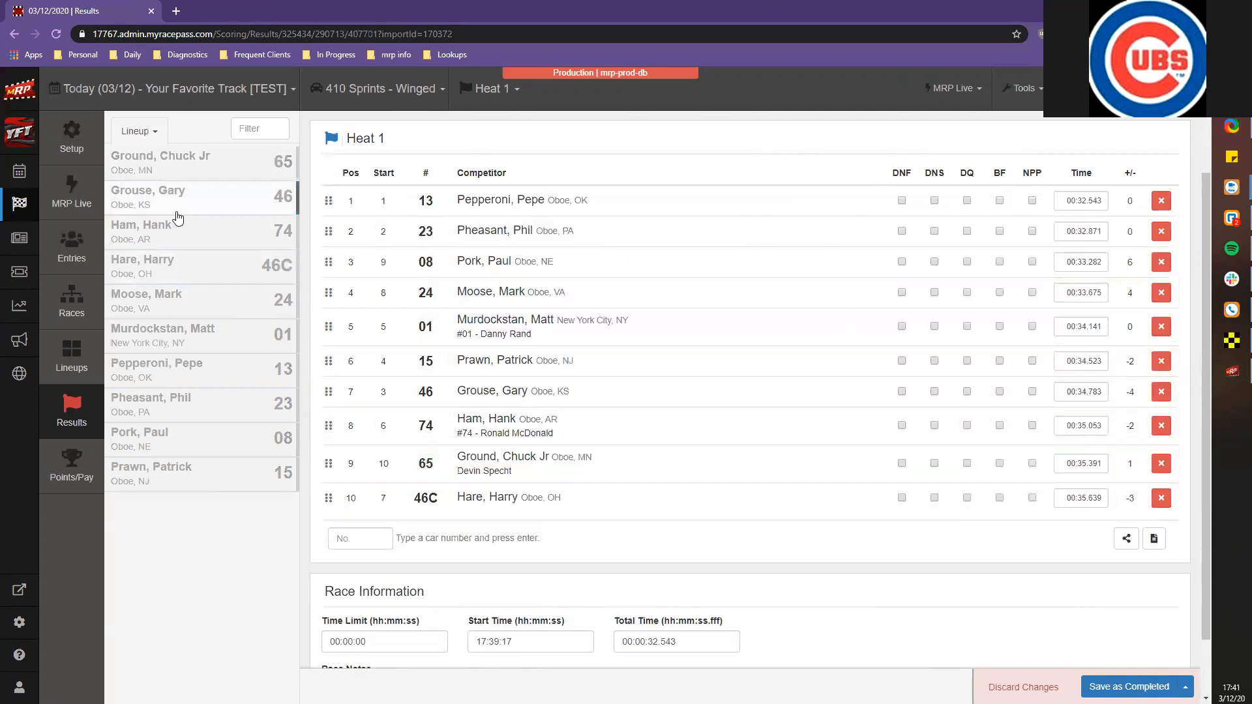
left_click(1129, 686)
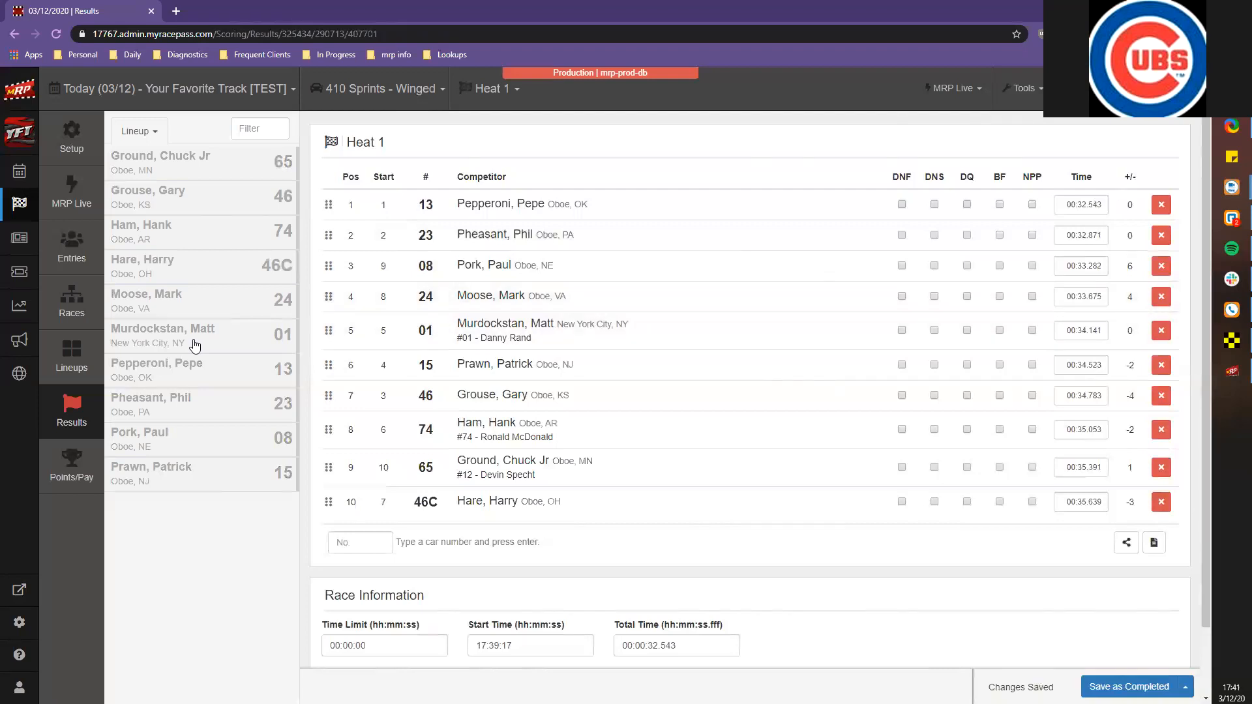
Open the 410 Sprints - Winged entries and set car 65's transponder to 1005
left_click(62, 259)
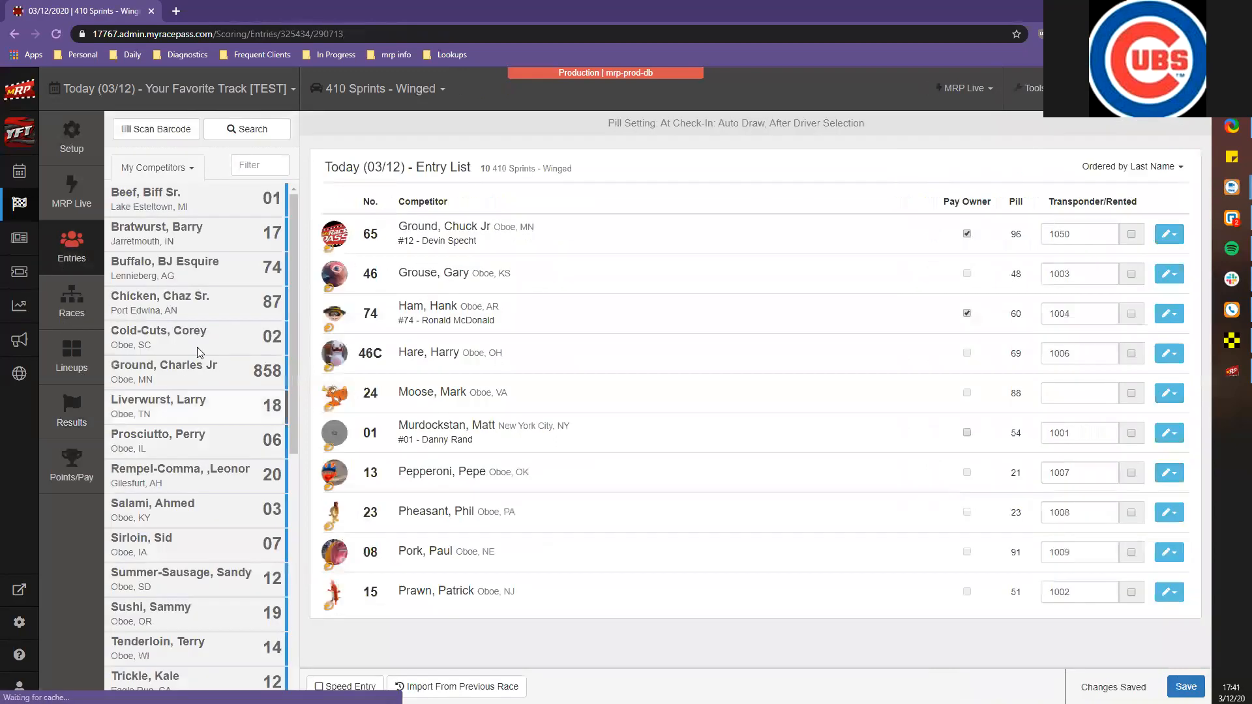
left_click(1092, 236)
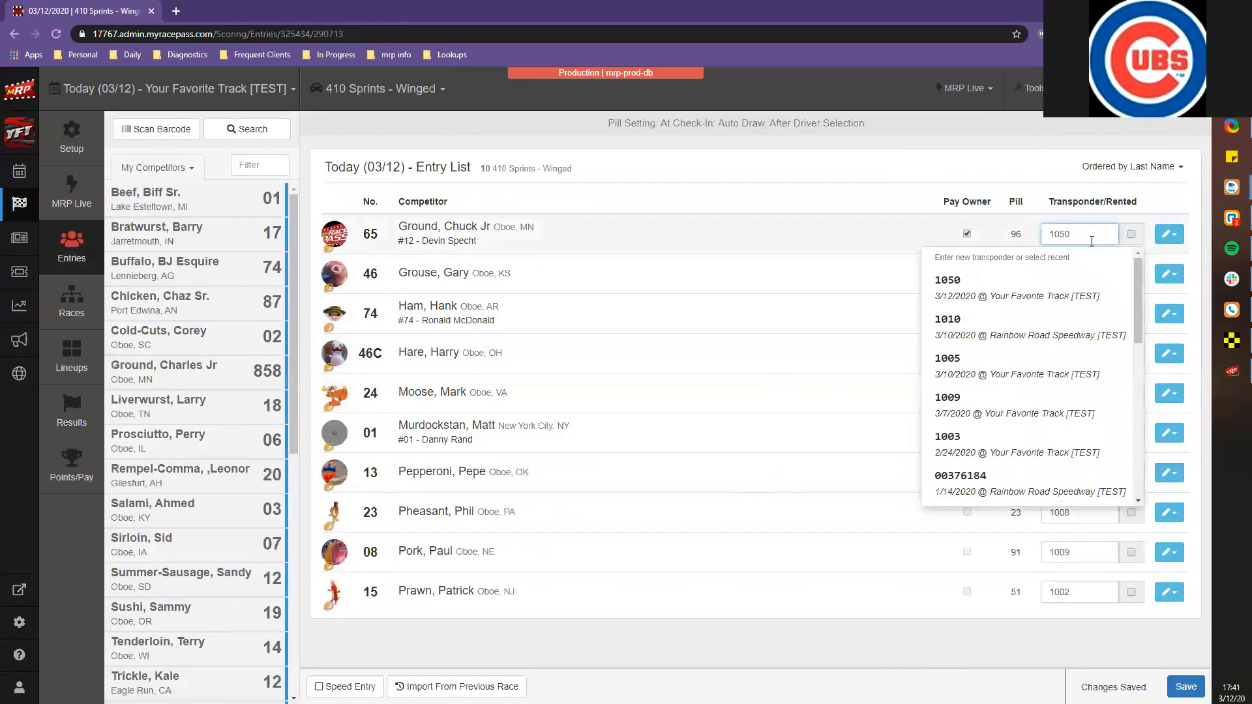
key("BackSpace")
key("BackSpace")
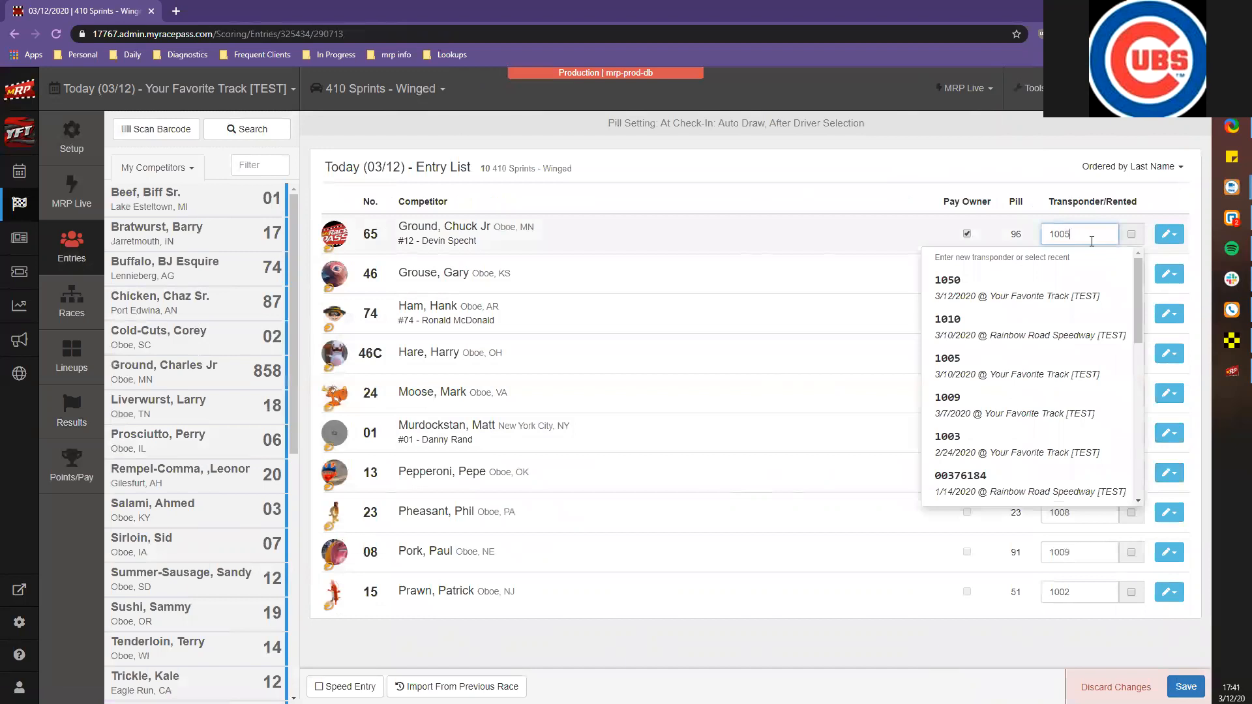
left_click(1097, 166)
left_click(965, 159)
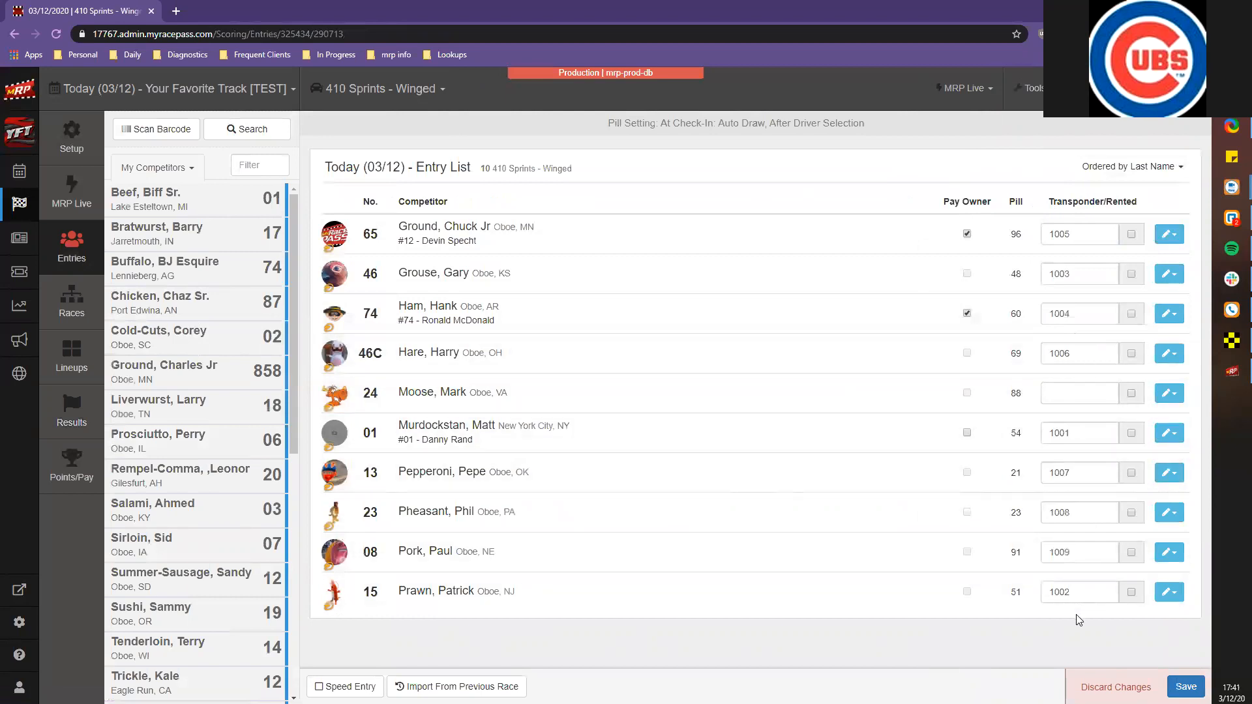
Set car 24's transponder to 1010 and save the entry list
left_click(1073, 391)
type("1010")
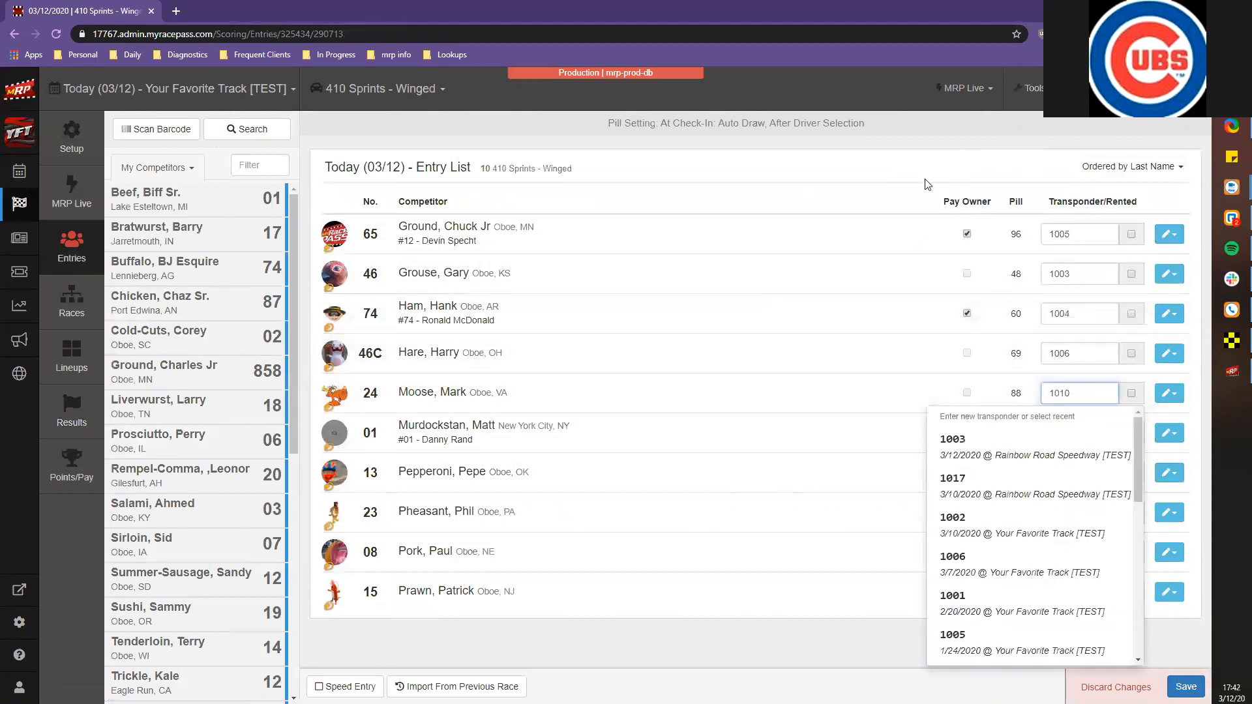
left_click_drag(927, 186, 1101, 628)
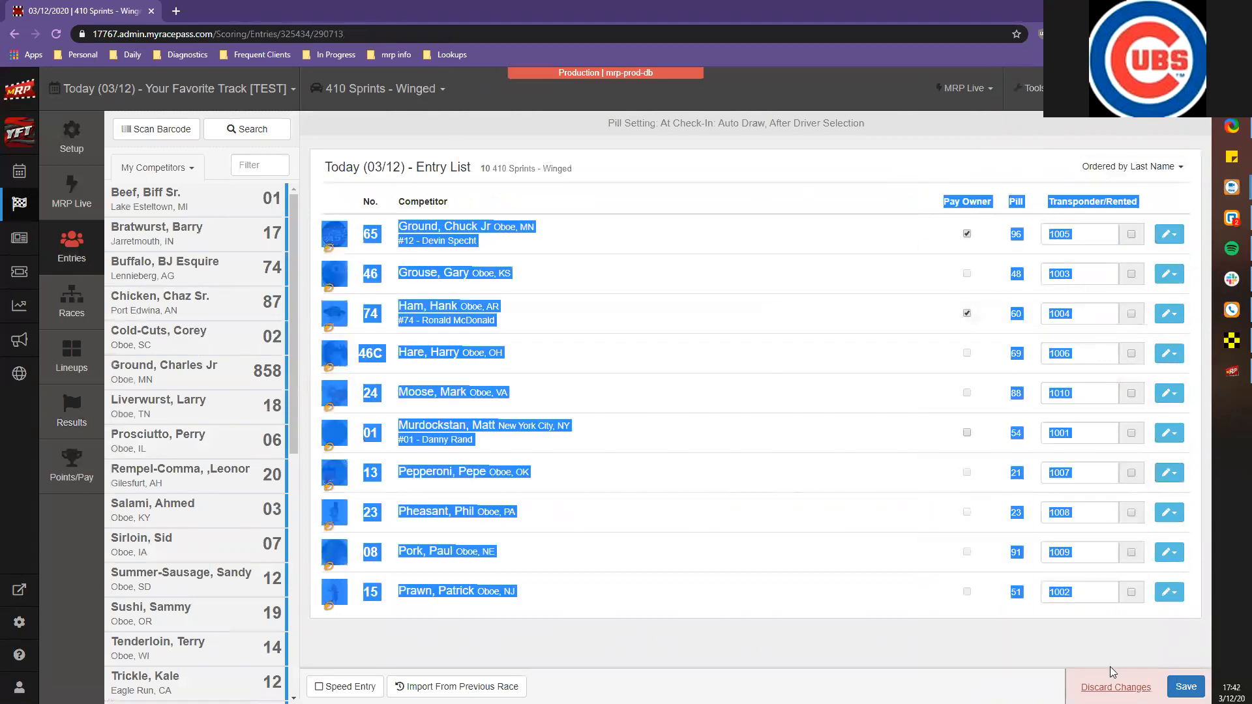
left_click(1185, 686)
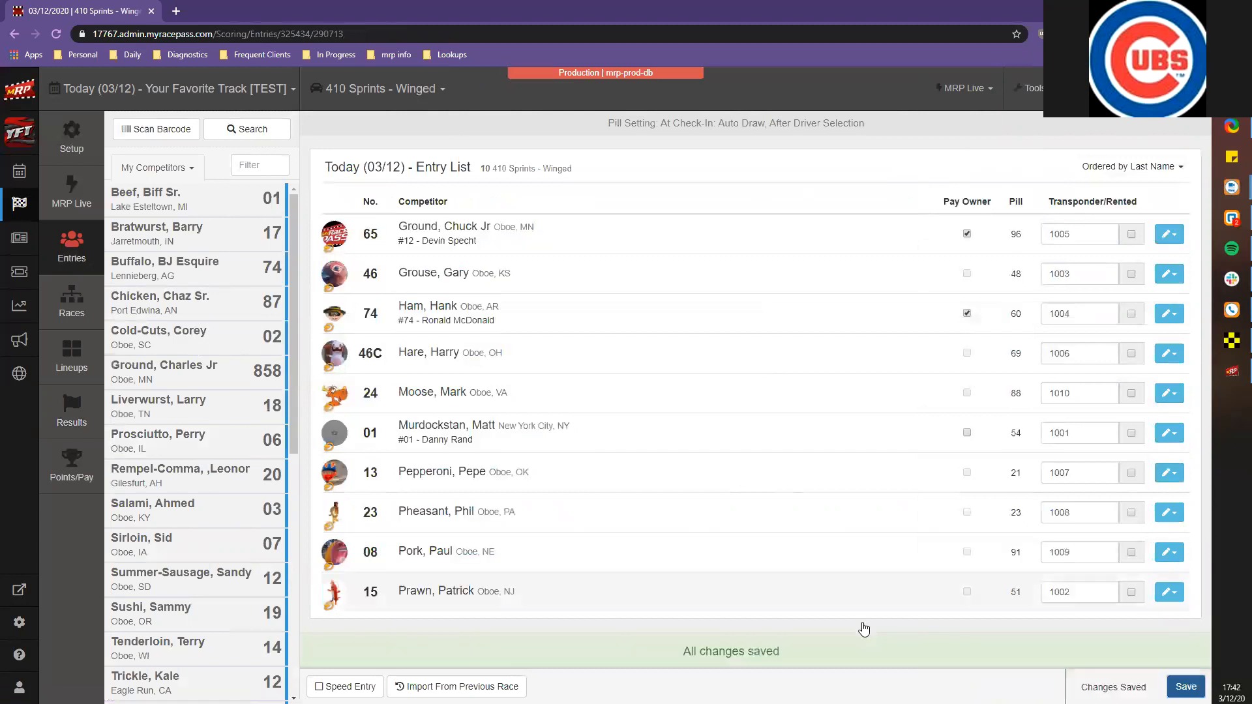
Calculate the A Feature 1 lineup using the "A Feature from Heats and B's" option
left_click(89, 343)
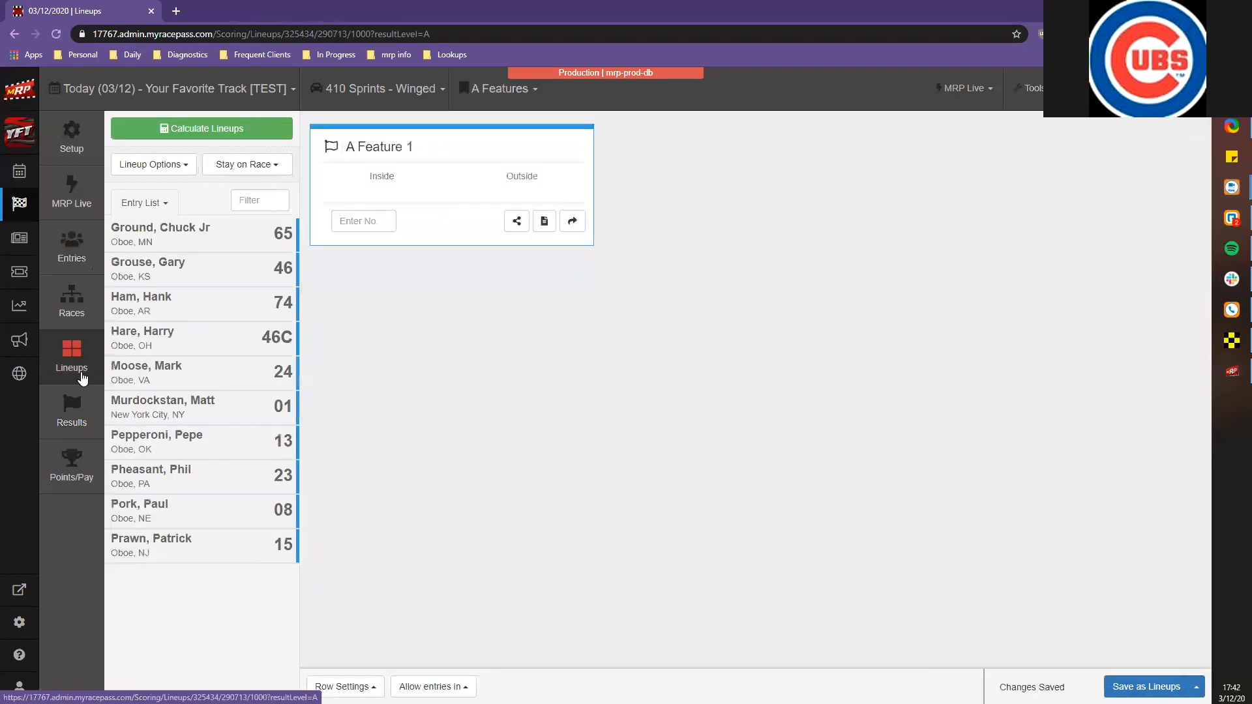
left_click(246, 130)
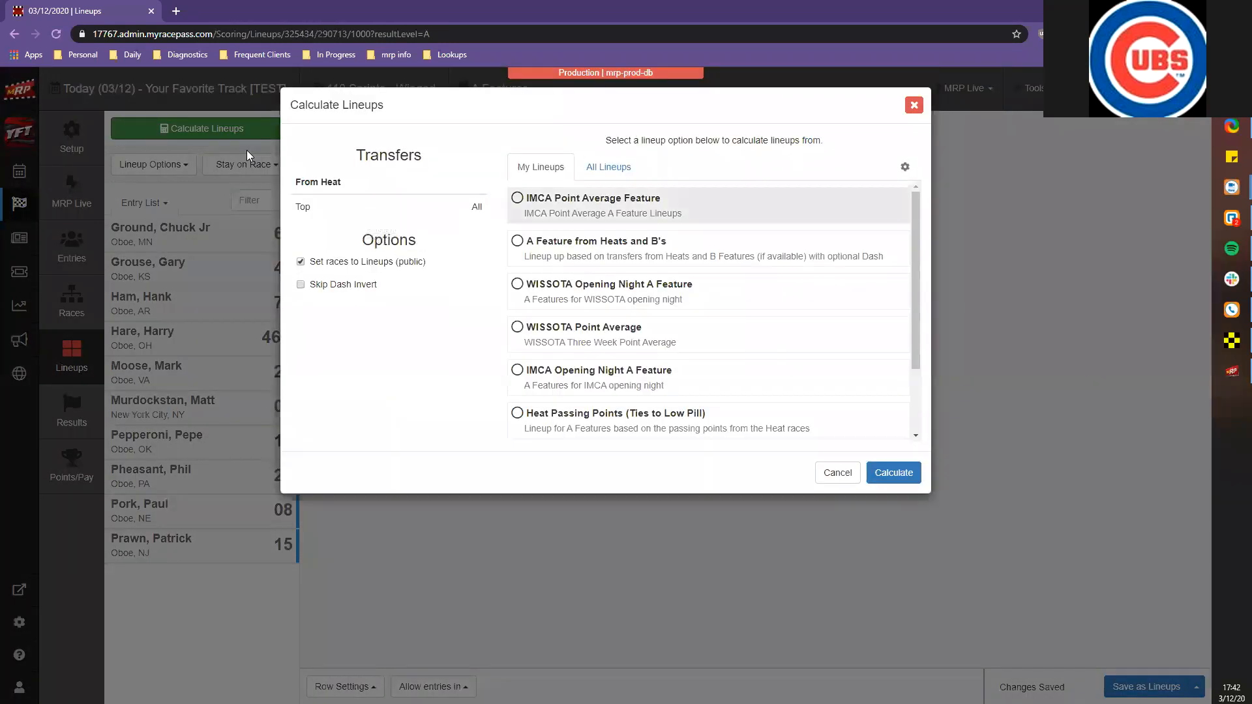
left_click(893, 473)
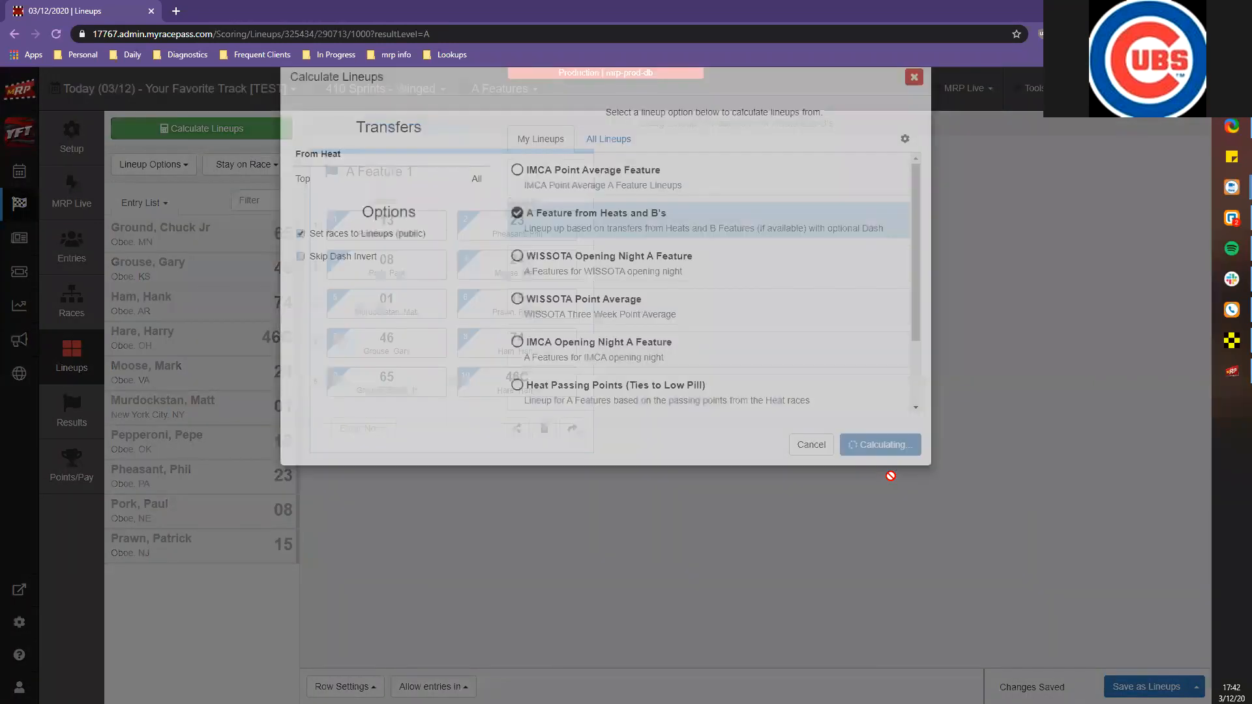
Send the A Feature lineup to the timing computer through MRP Live
left_click(963, 88)
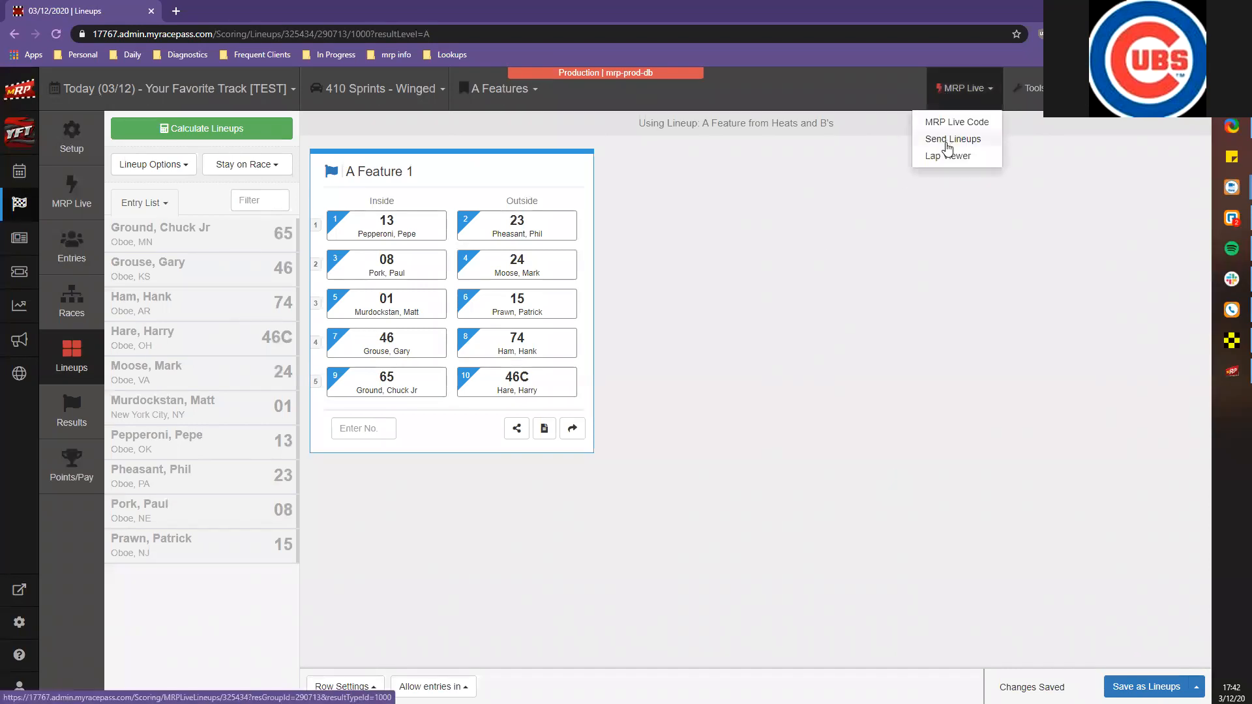
left_click(944, 141)
left_click(783, 97)
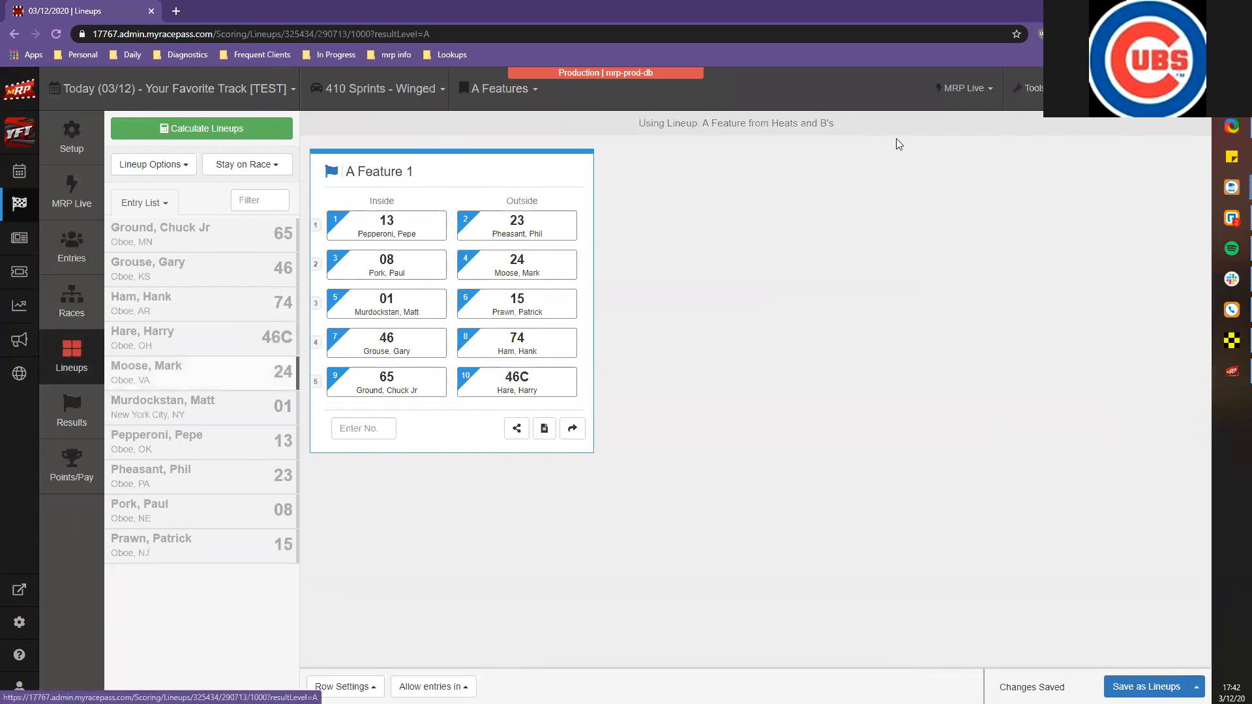
Switch to Race Manager and load the 410 Sprints Winged--A Feature 1 assignment into timing
left_click(1231, 339)
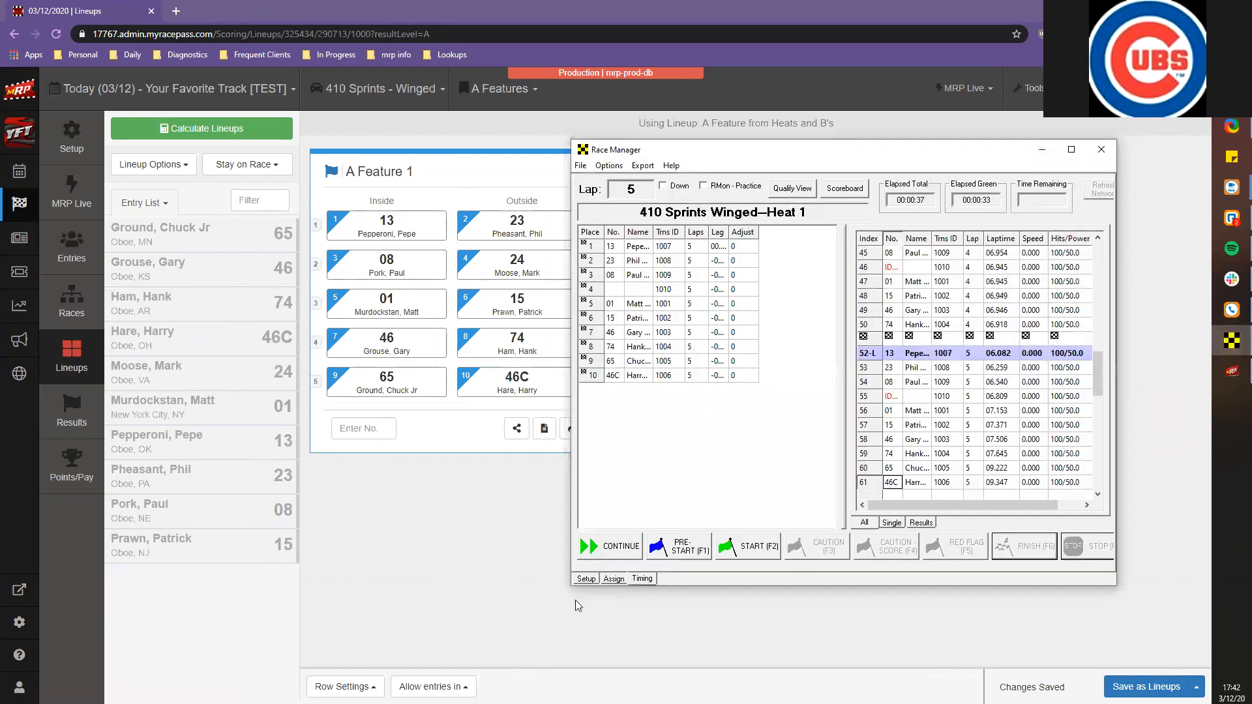
left_click(613, 579)
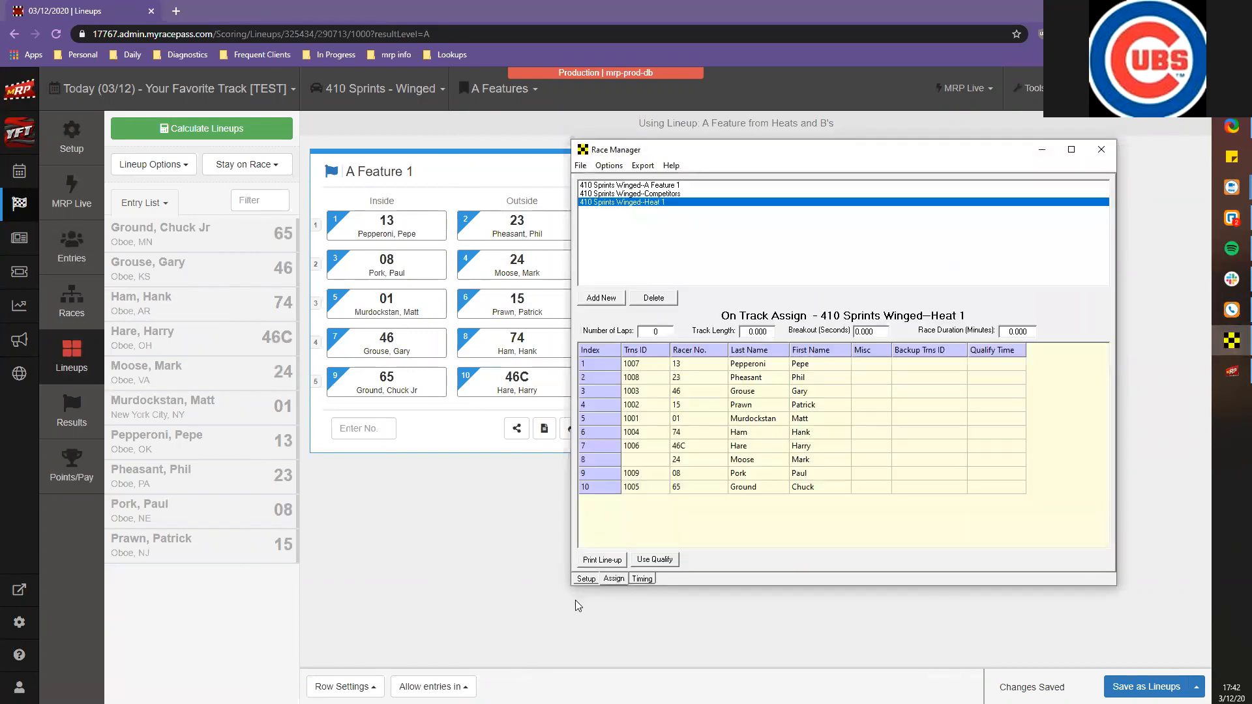
left_click(627, 185)
left_click(642, 579)
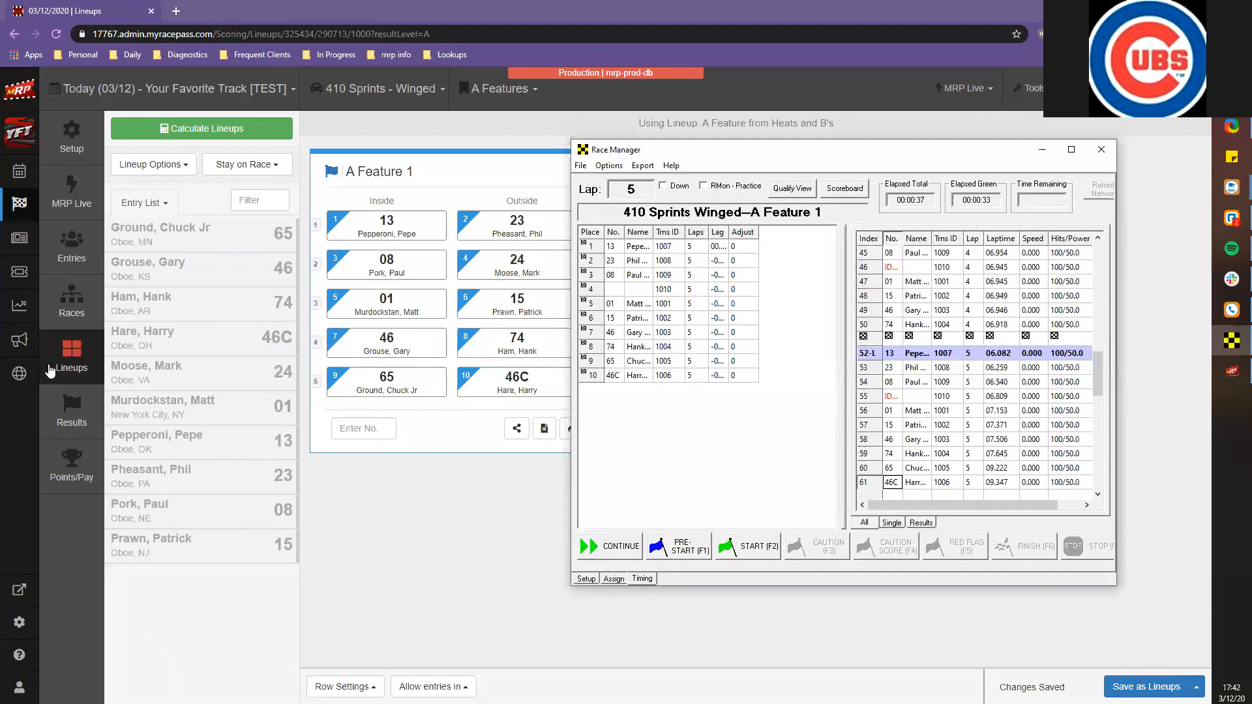
Open the A Feature 1 results page in MyRacePass and start the A Feature 1 race in Race Manager
left_click(67, 415)
left_click(1231, 339)
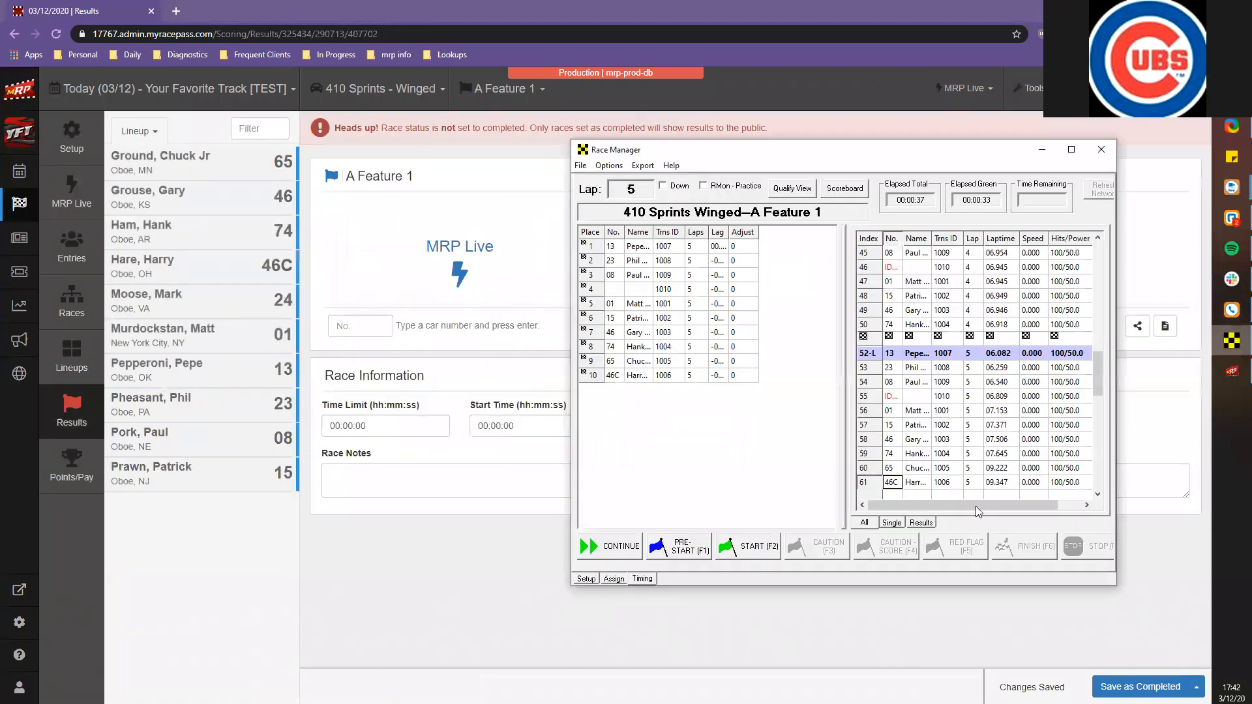
key("F2")
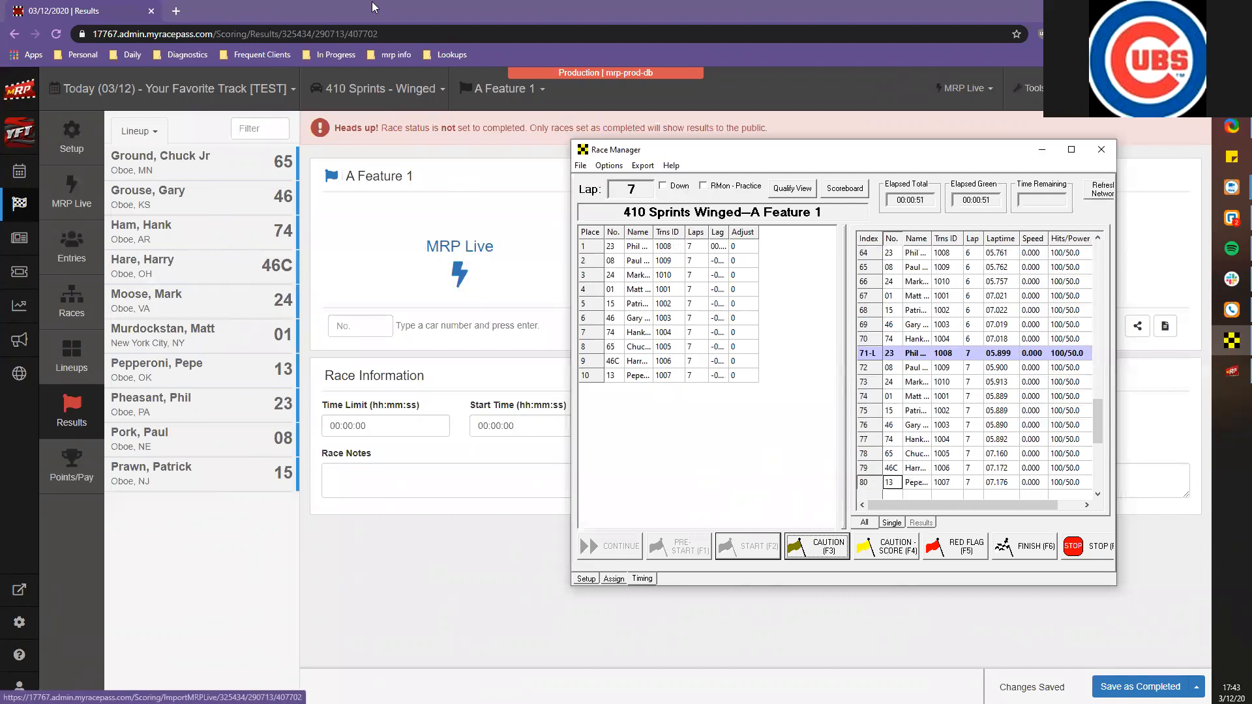
Finish and stop the A Feature 1 race in Race Manager
left_click(1001, 556)
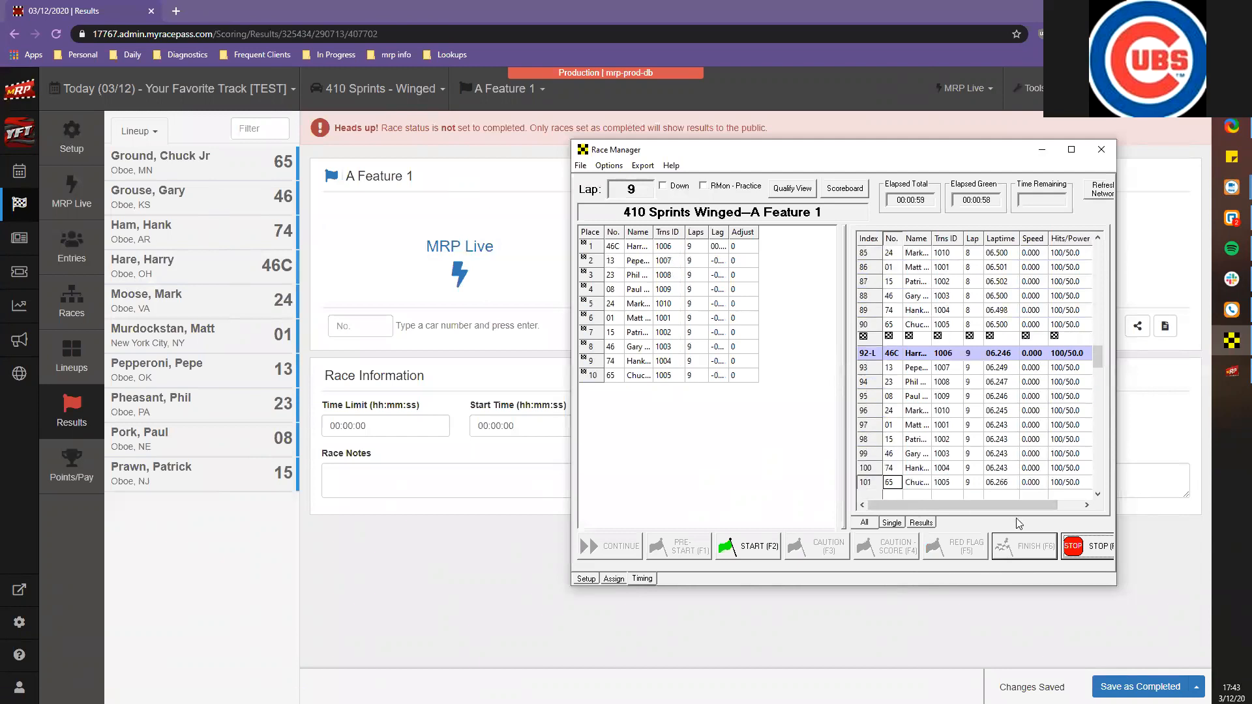
left_click(1087, 546)
left_click(948, 439)
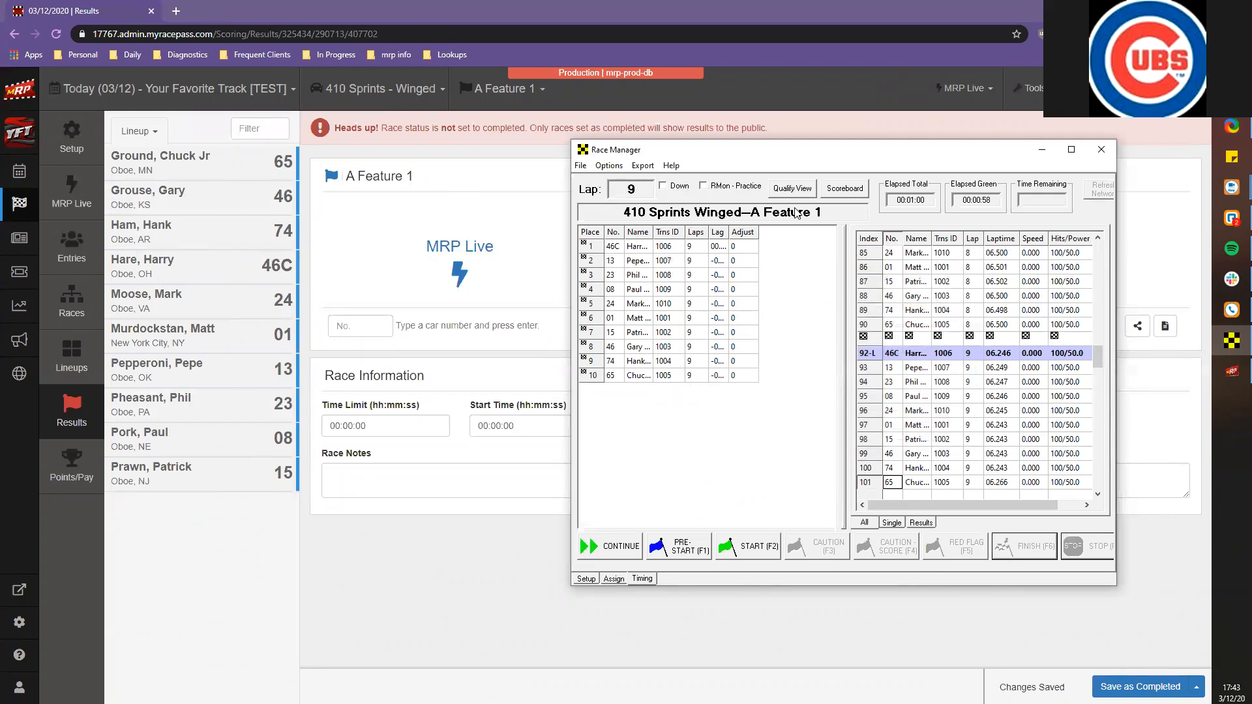
Switch to MRP Live and check the completed uploads for the 410 Sprints Winged A Feature 1 race
left_click(486, 559)
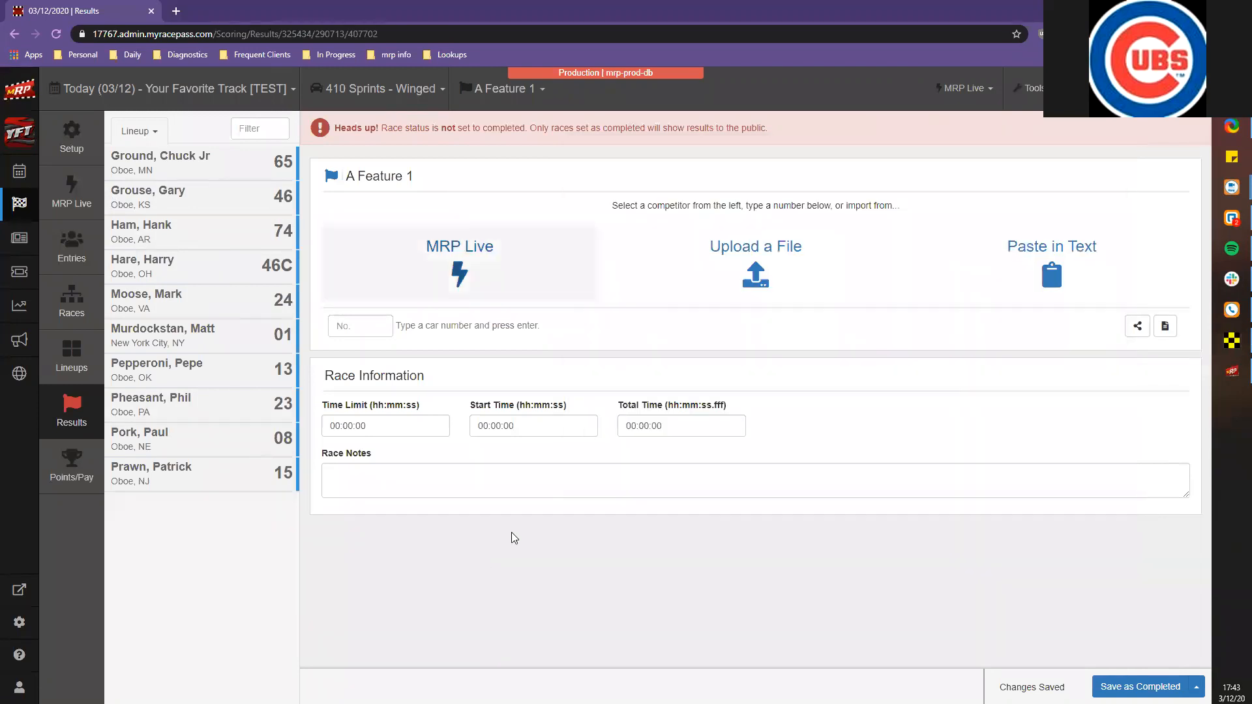
left_click(1231, 371)
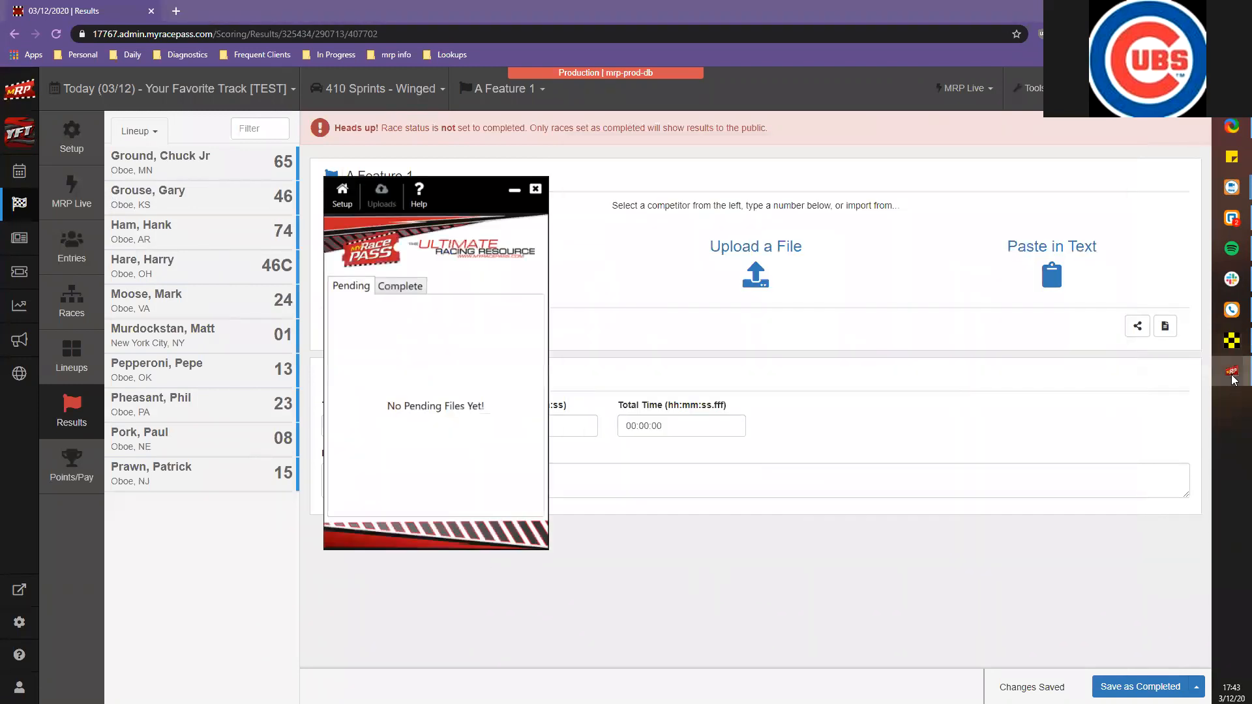
left_click(401, 285)
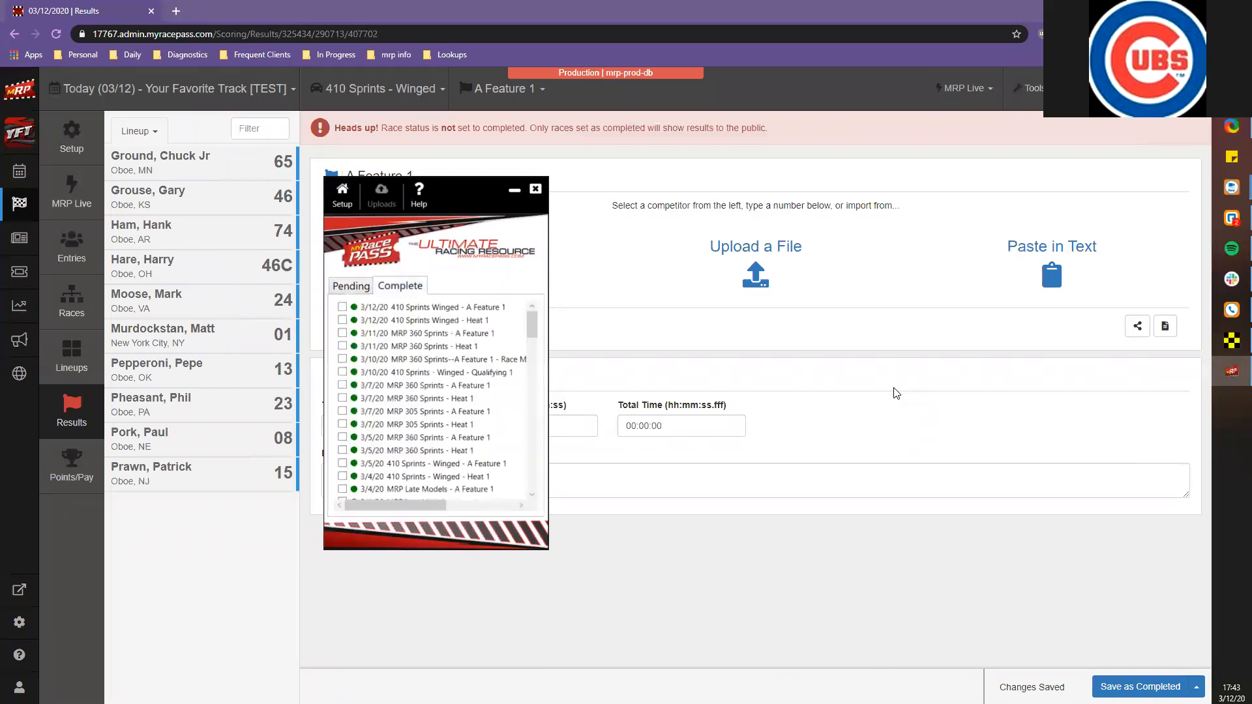
left_click(514, 190)
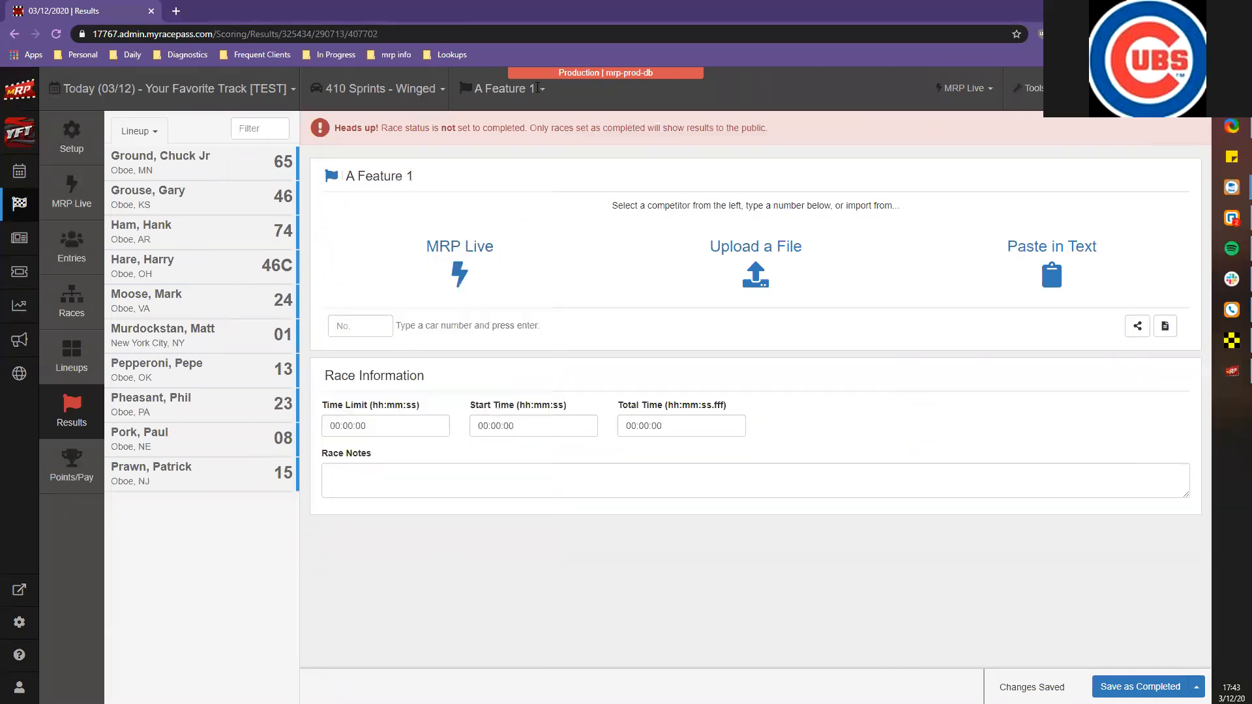
Reload the A Feature 1 results page, import the latest pending A Feature 1 race, review it and save it as completed
left_click(56, 34)
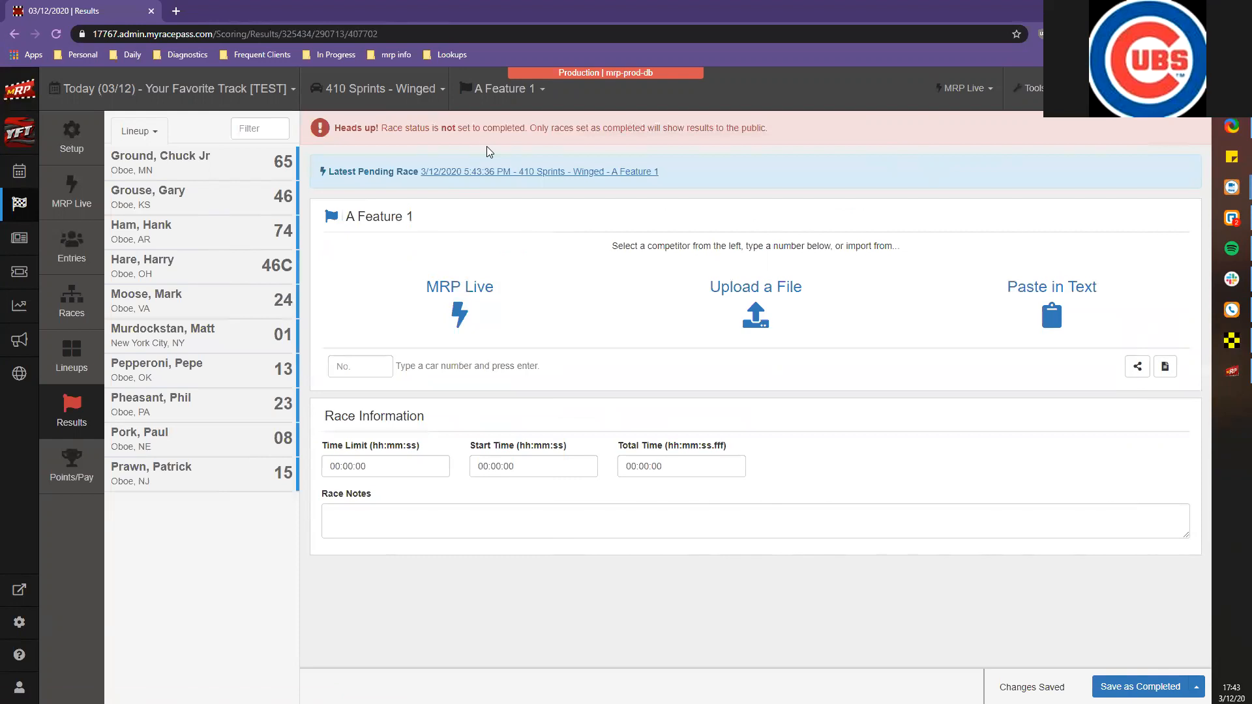
left_click(490, 171)
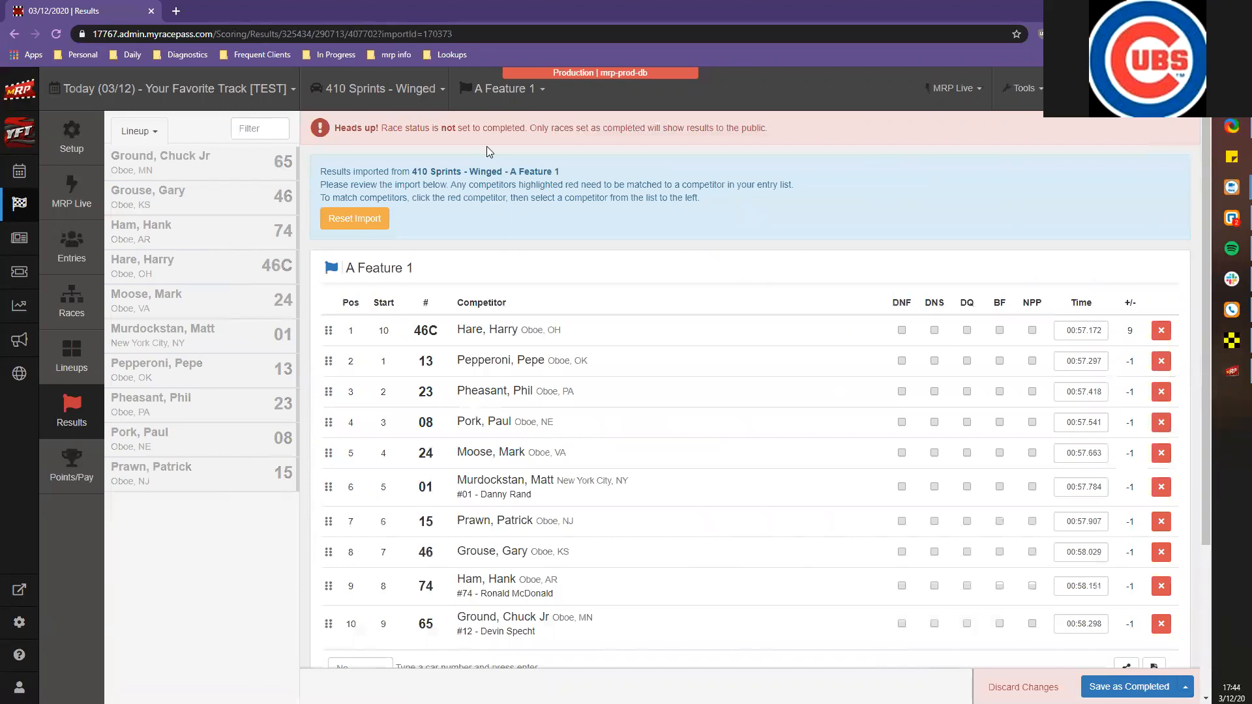
scroll(486, 146, "down", 3)
scroll(486, 146, "up", 2)
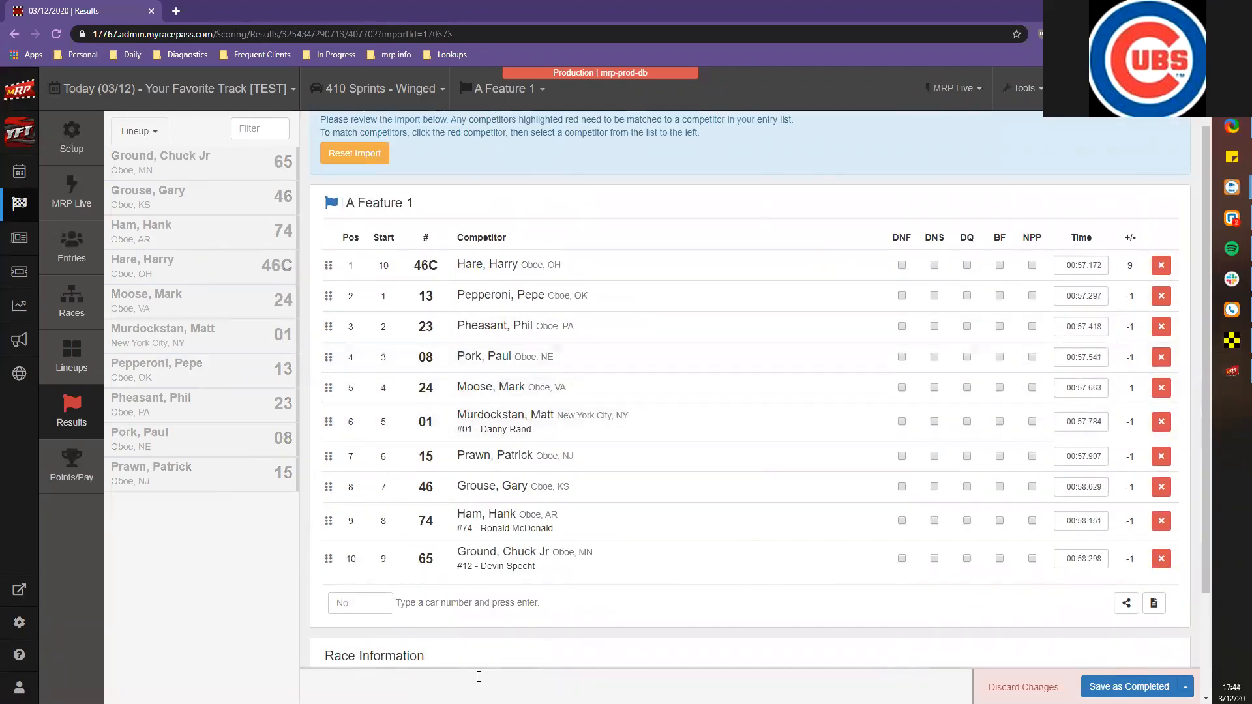
left_click(1125, 687)
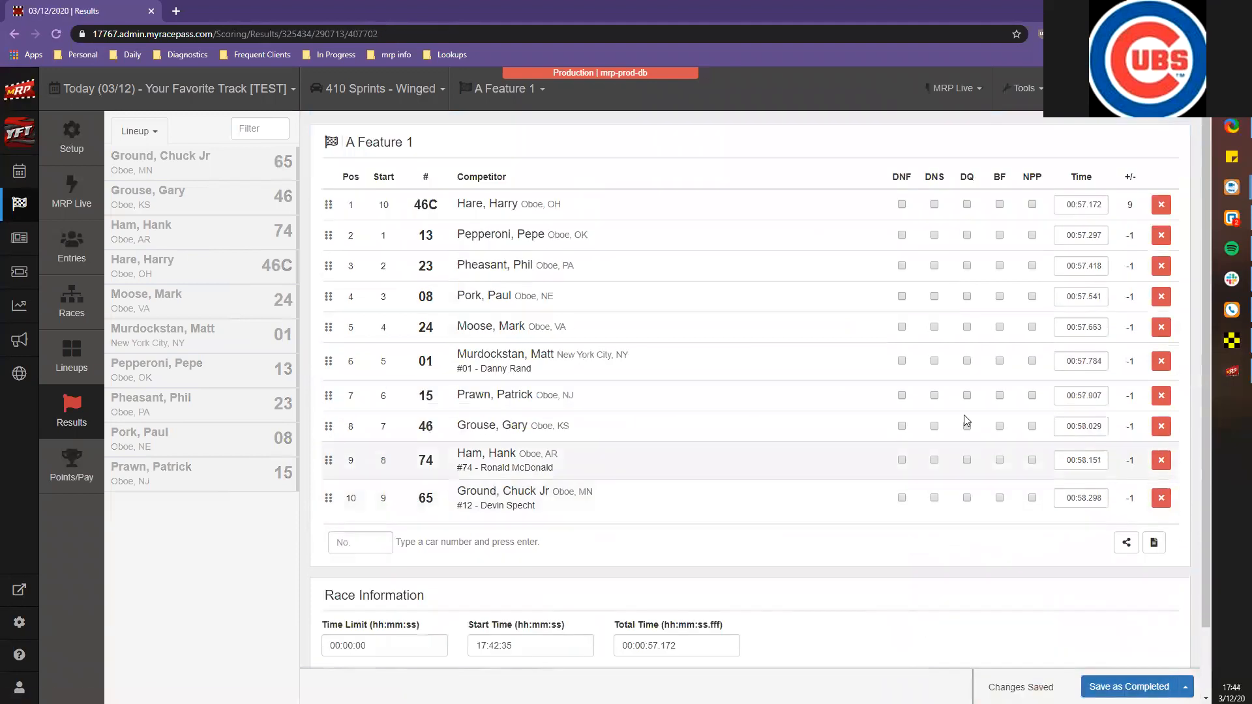
Close Race Manager and disconnect MRP Live from the timing feed
left_click(1226, 347)
left_click(1107, 152)
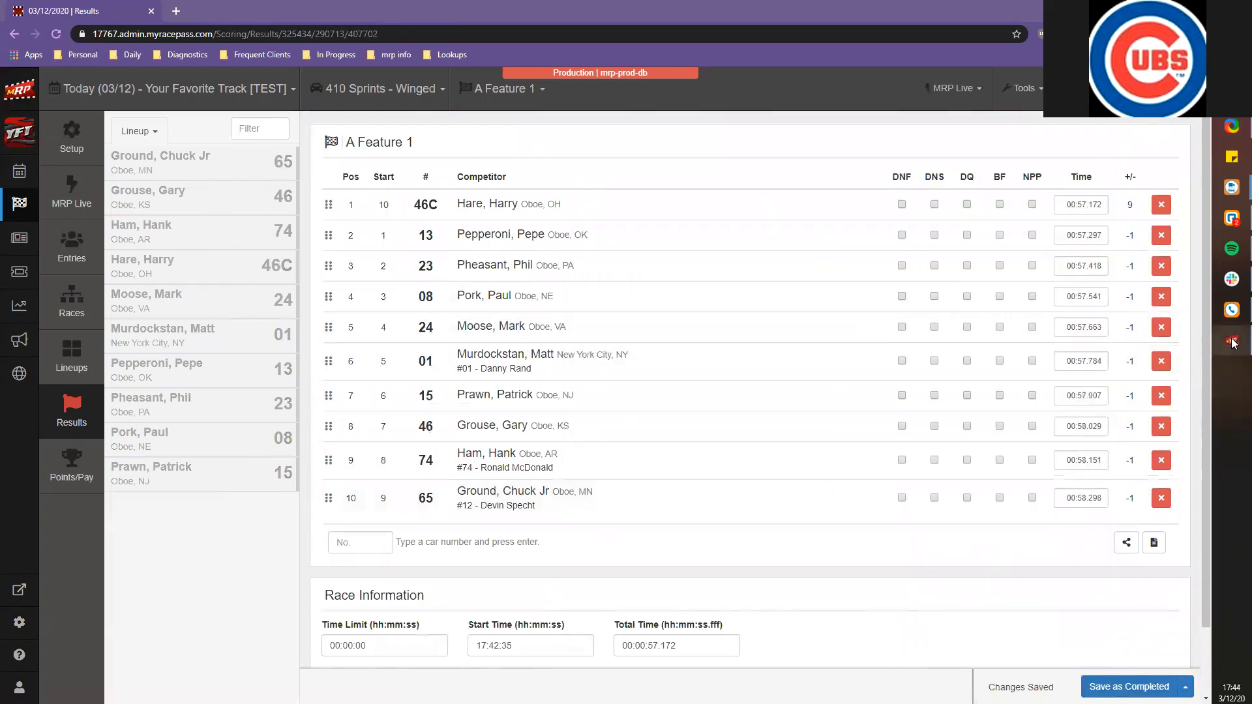
left_click(1232, 343)
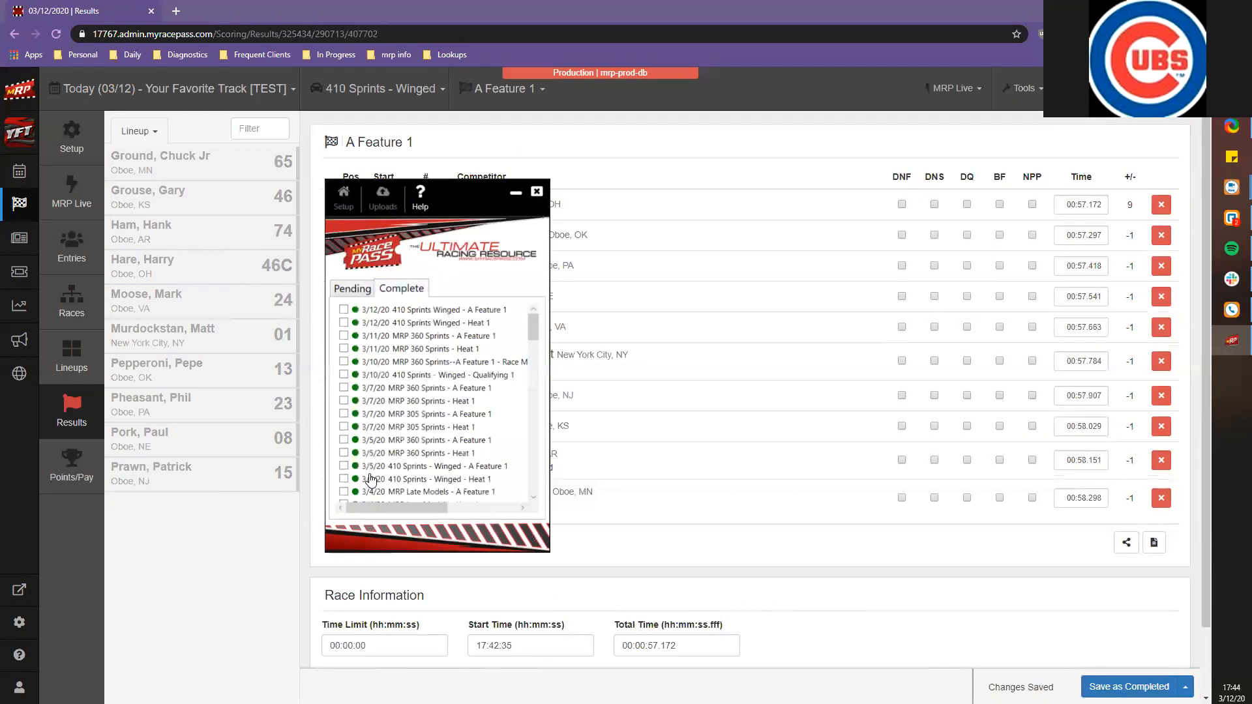
left_click(418, 508)
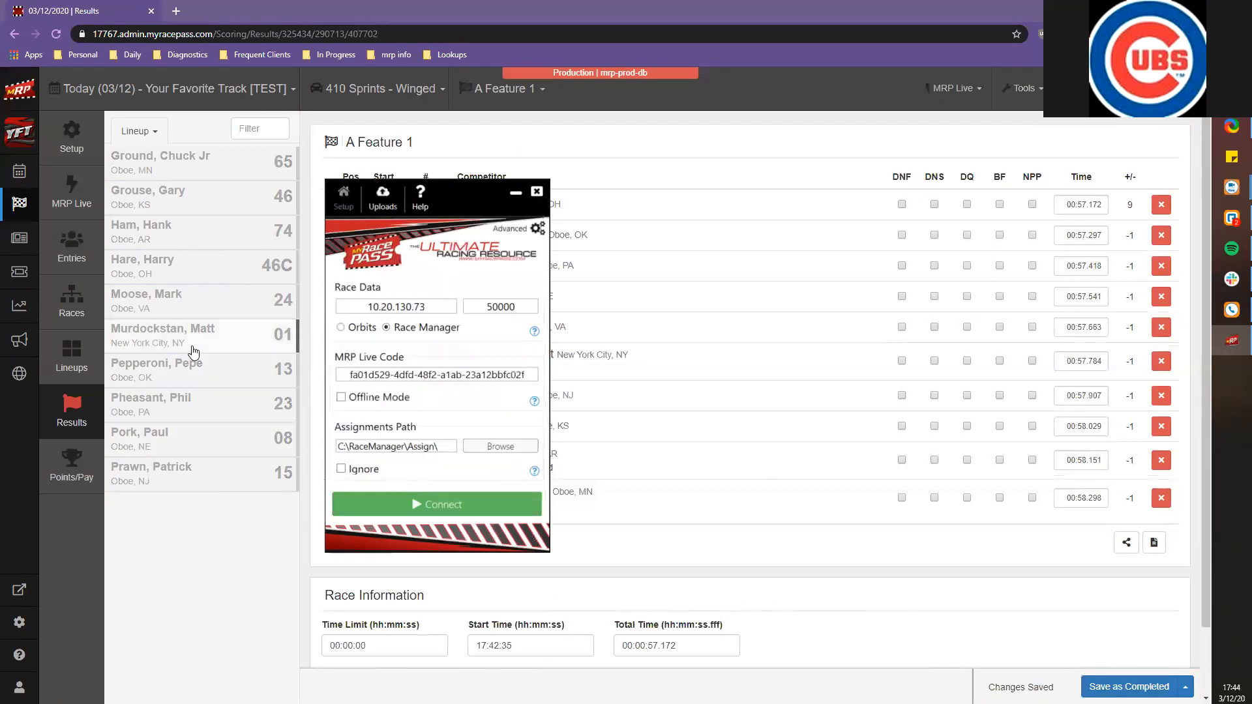
Open the MRP Live page in MyRacePass, shrink and reposition the Orbits window over it, and bring up the MRP Live application
left_click(81, 201)
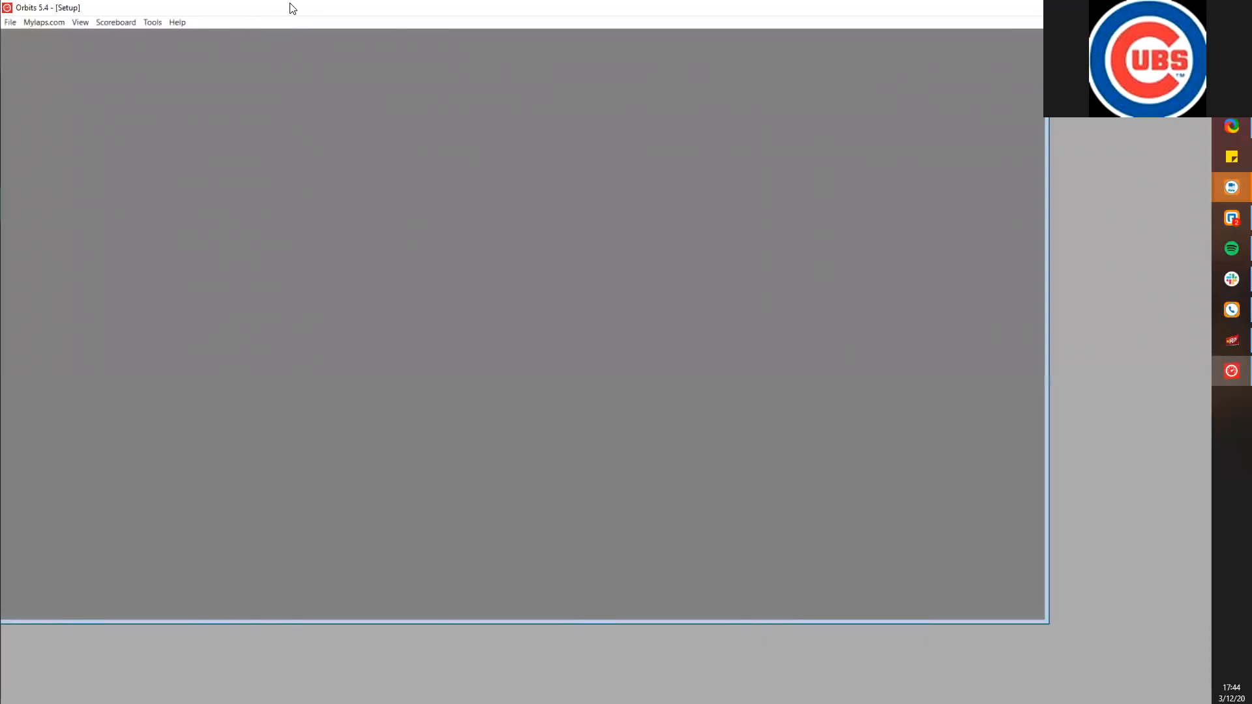
double_click(292, 8)
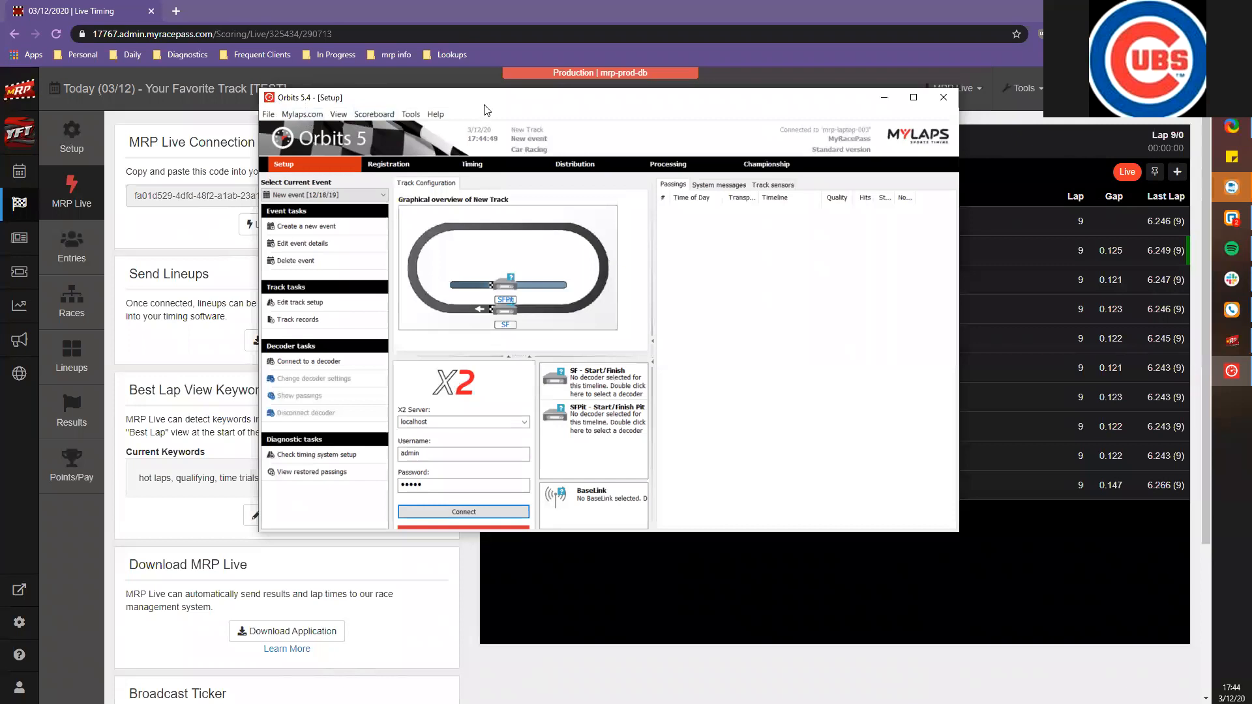
left_click_drag(490, 112, 724, 97)
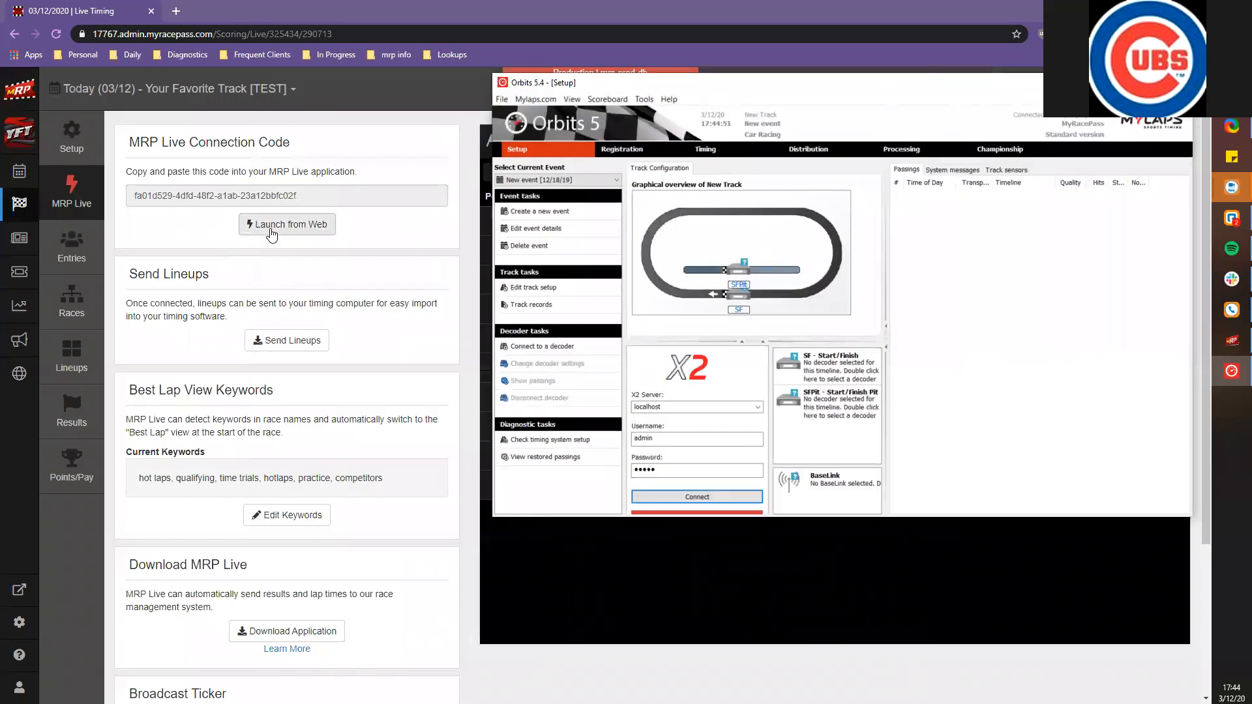
left_click(1231, 341)
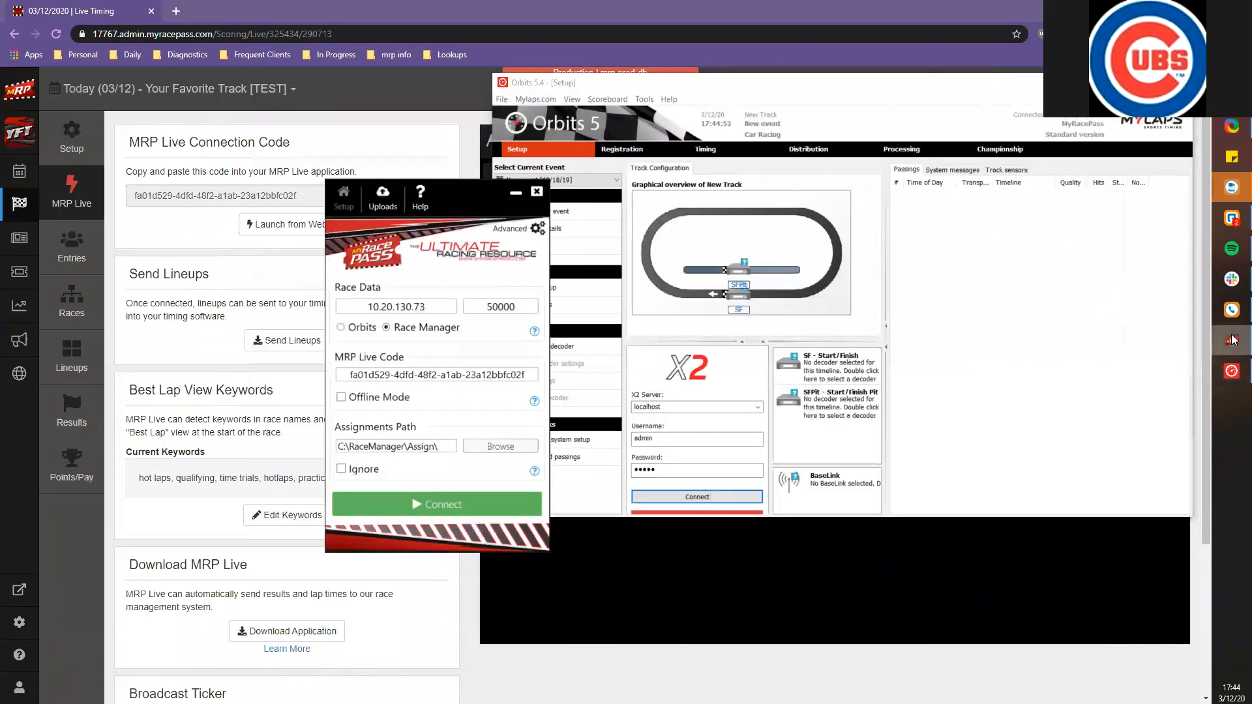
Open the scoreboard settings in Orbits and place the MRP Live window beside them
left_click(605, 100)
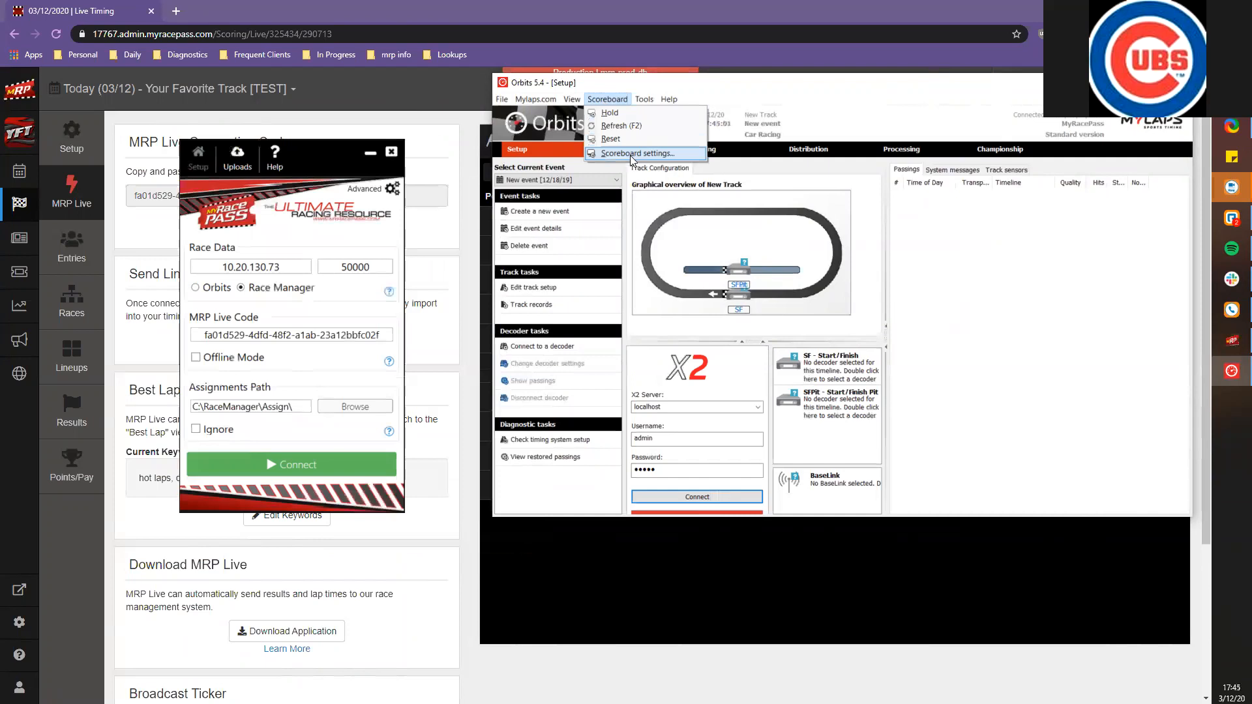
left_click(631, 154)
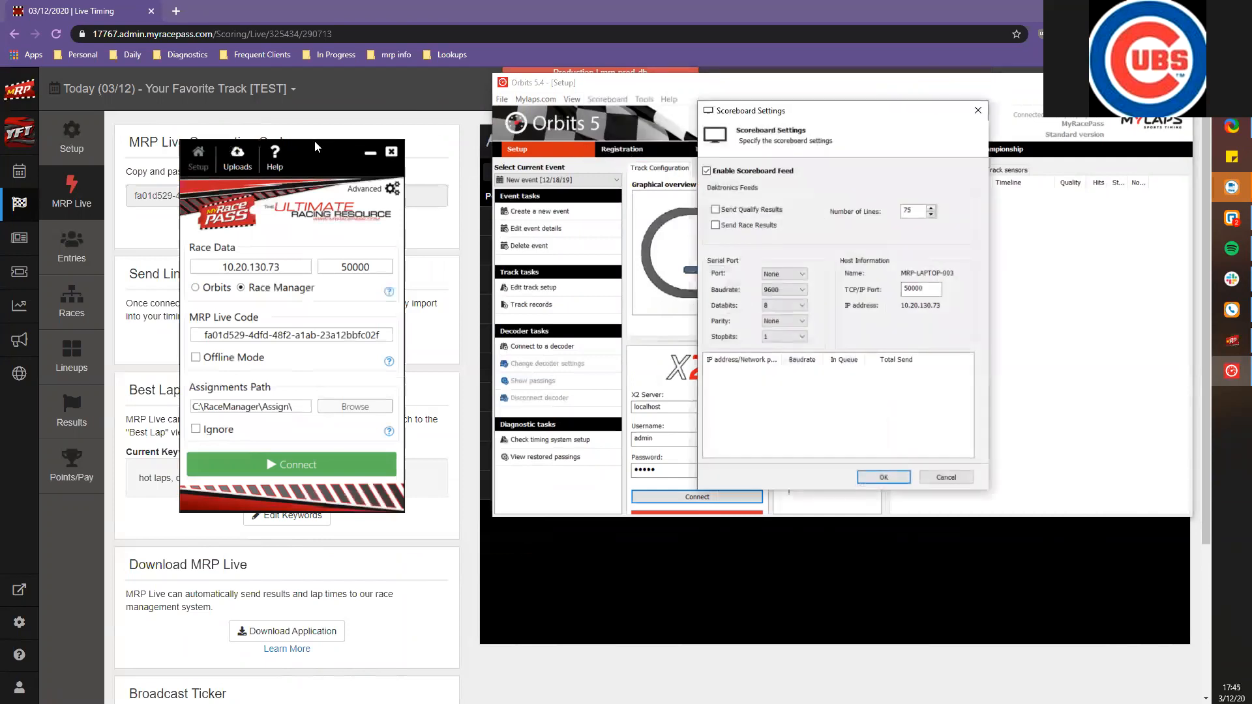
left_click_drag(316, 143, 536, 136)
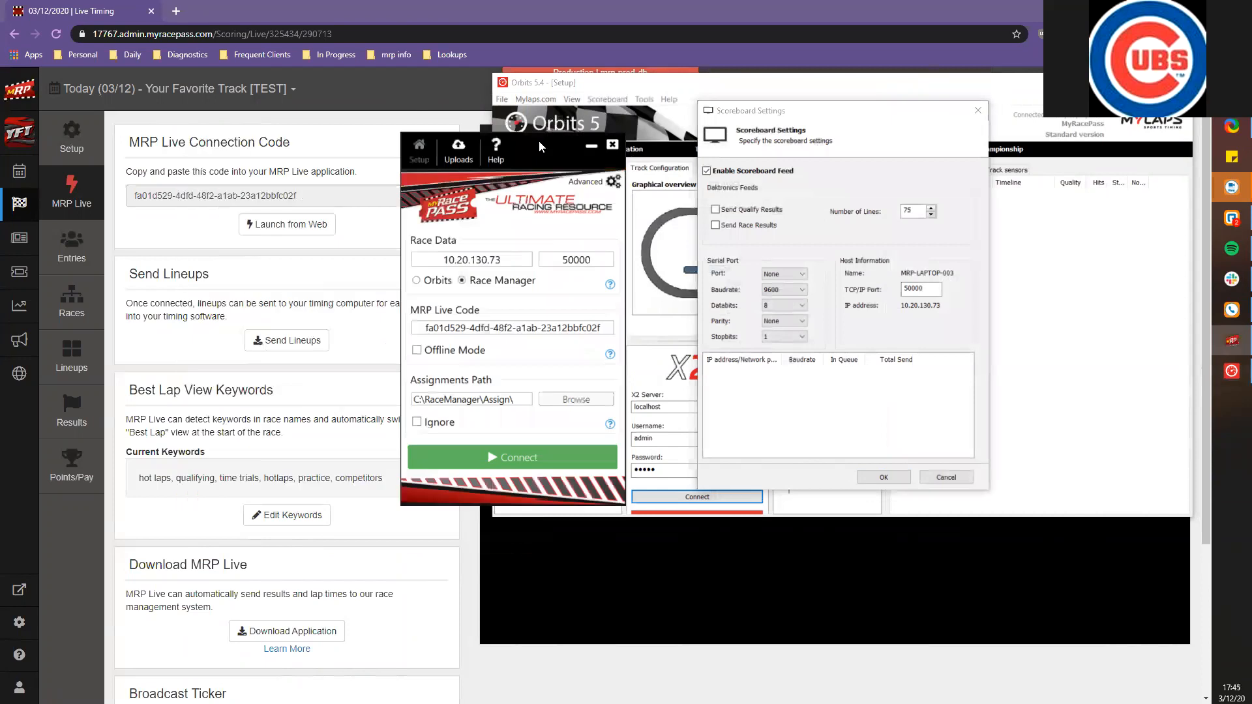
Try connecting MRP Live with the Orbits scoreboard feed disabled, and re-enable the feed
left_click(747, 172)
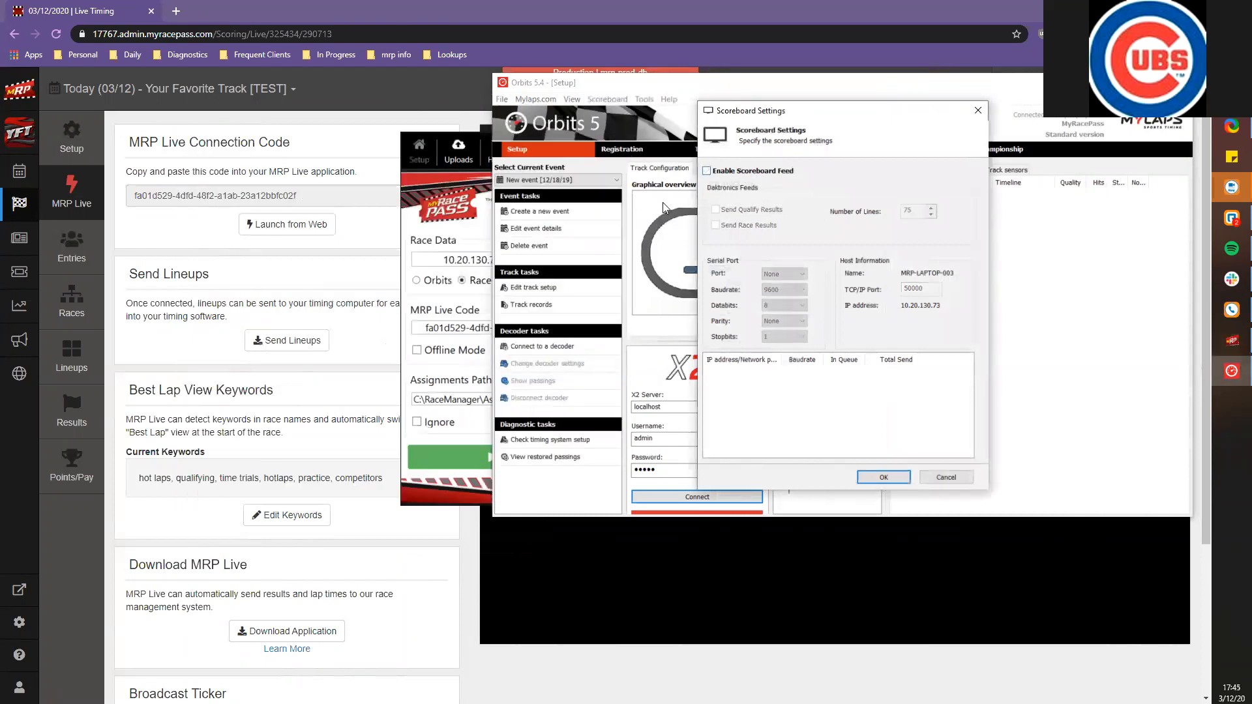
left_click(419, 478)
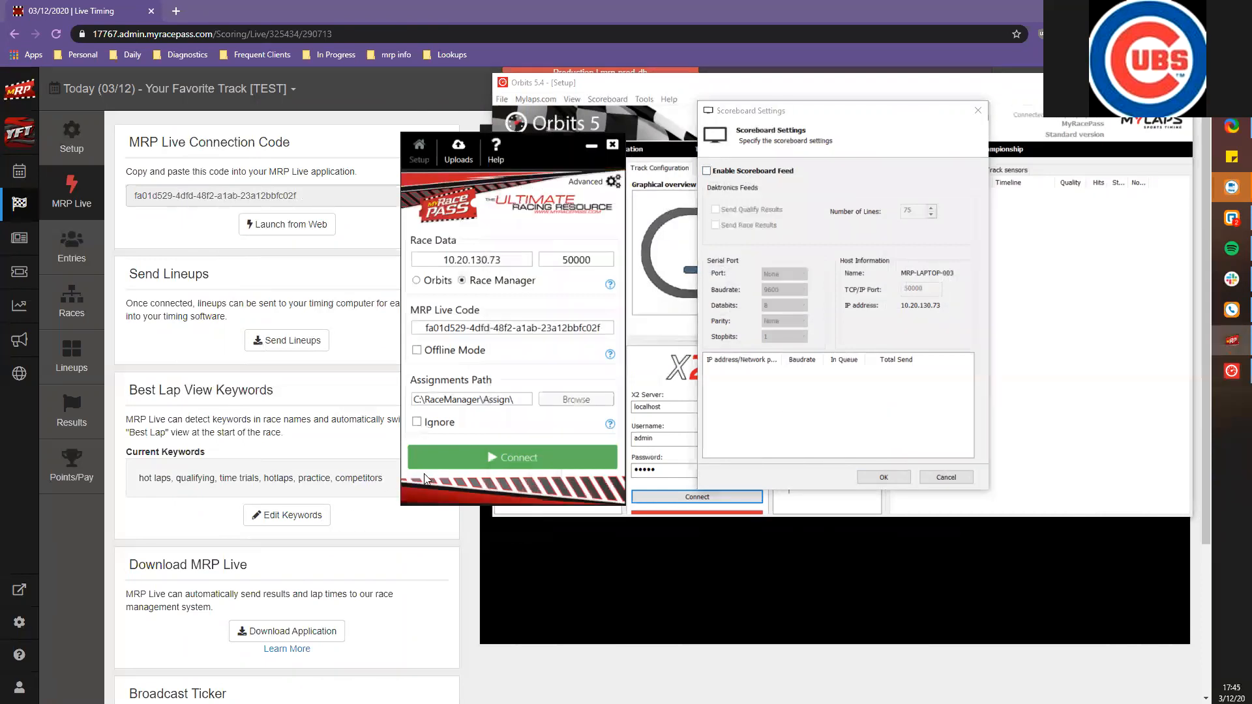
left_click(436, 469)
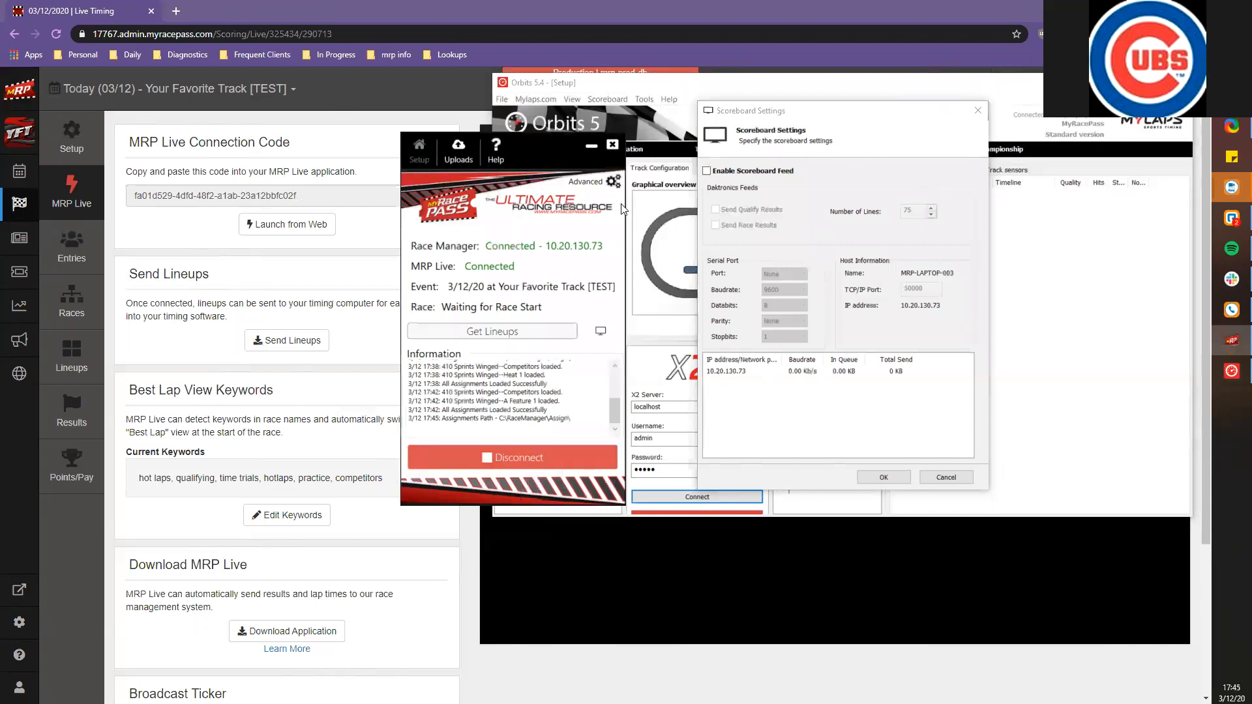
left_click(708, 171)
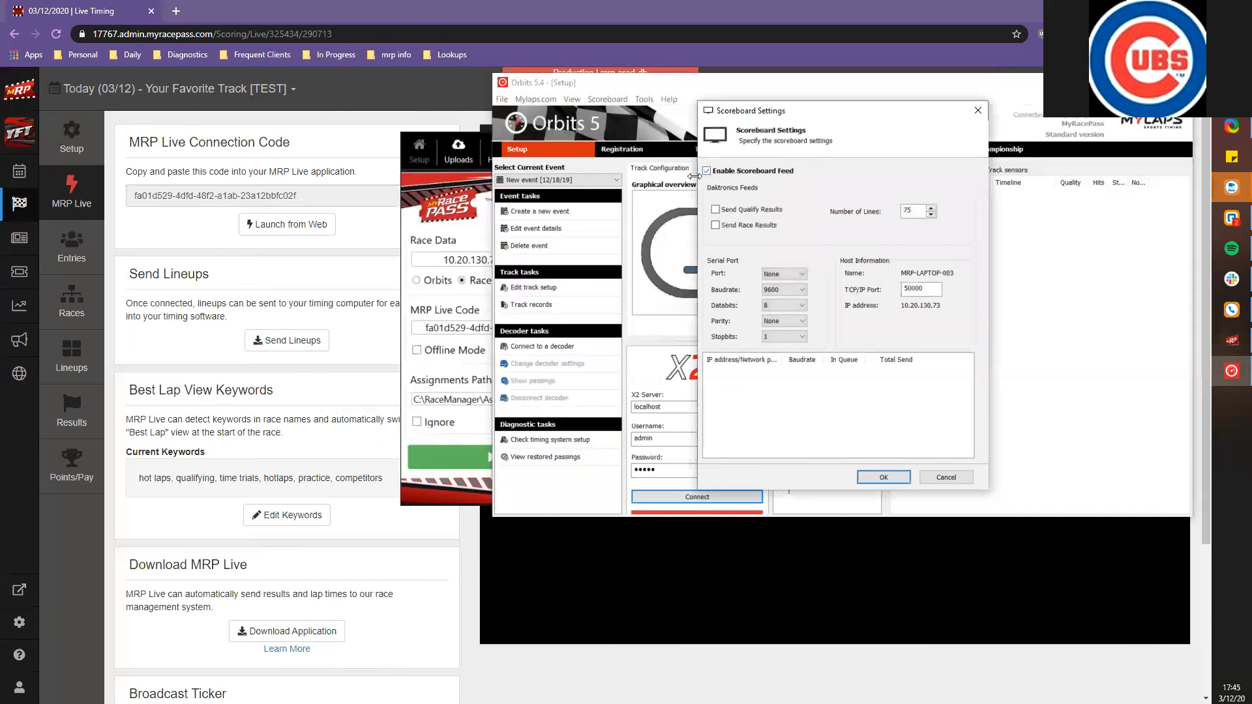
Set the MRP Live race data source to Orbits, compare its IP address and port with the Orbits host information, and ignore the assignments path
left_click(474, 295)
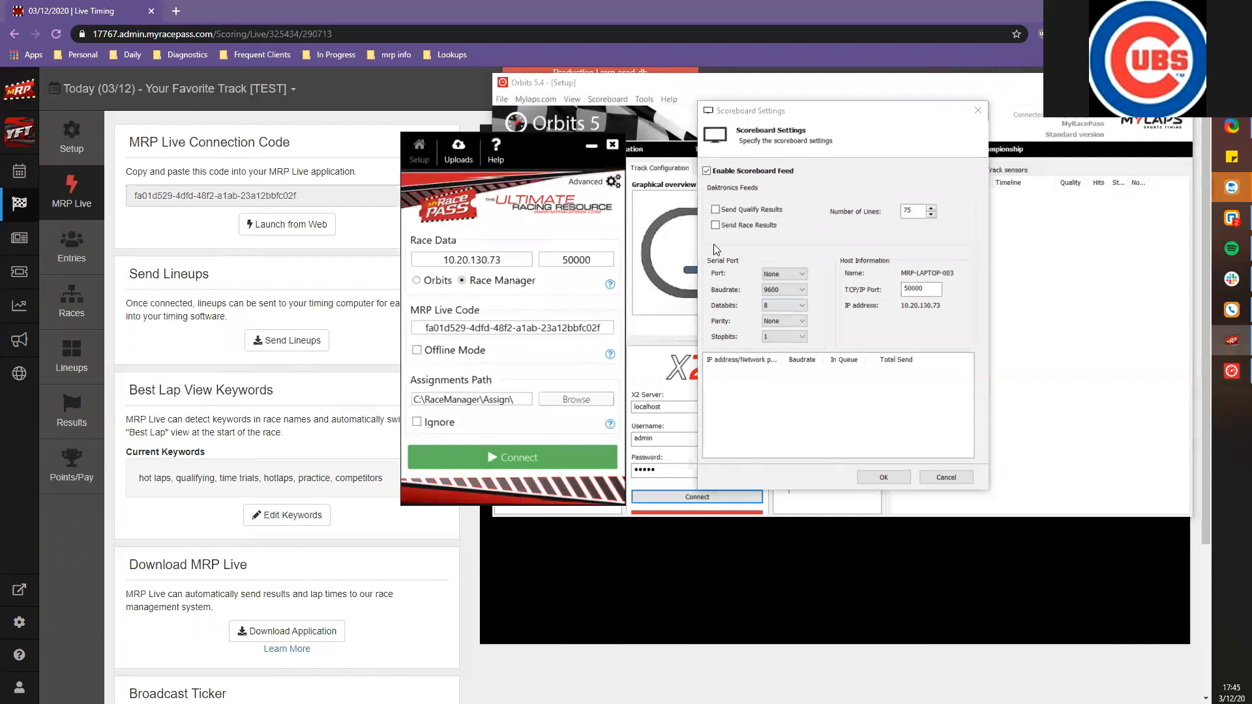
left_click(931, 314)
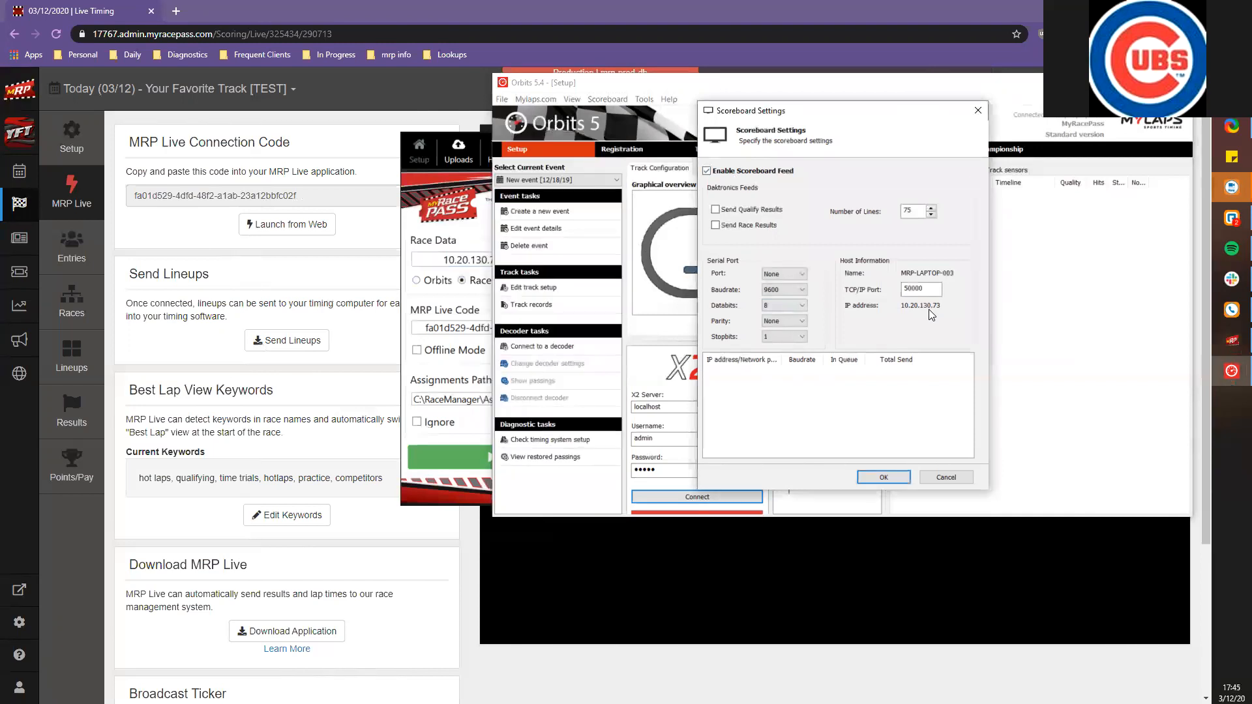
key("alt+Tab")
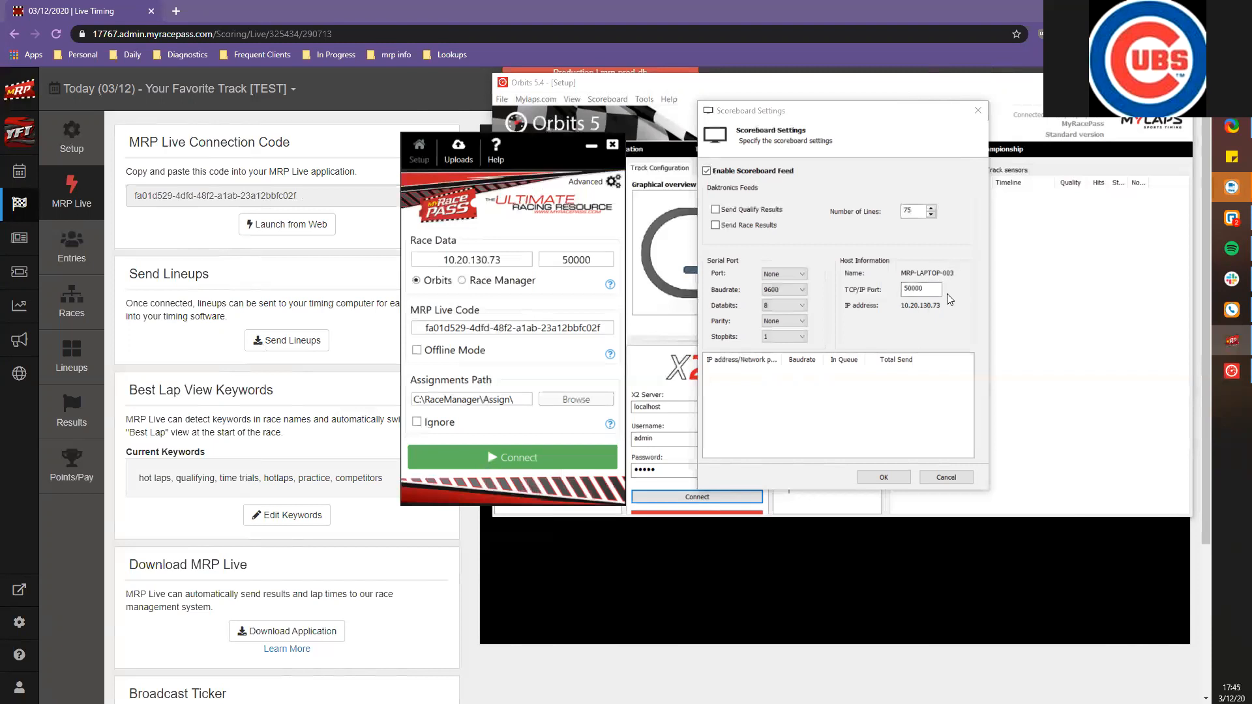
left_click(914, 290)
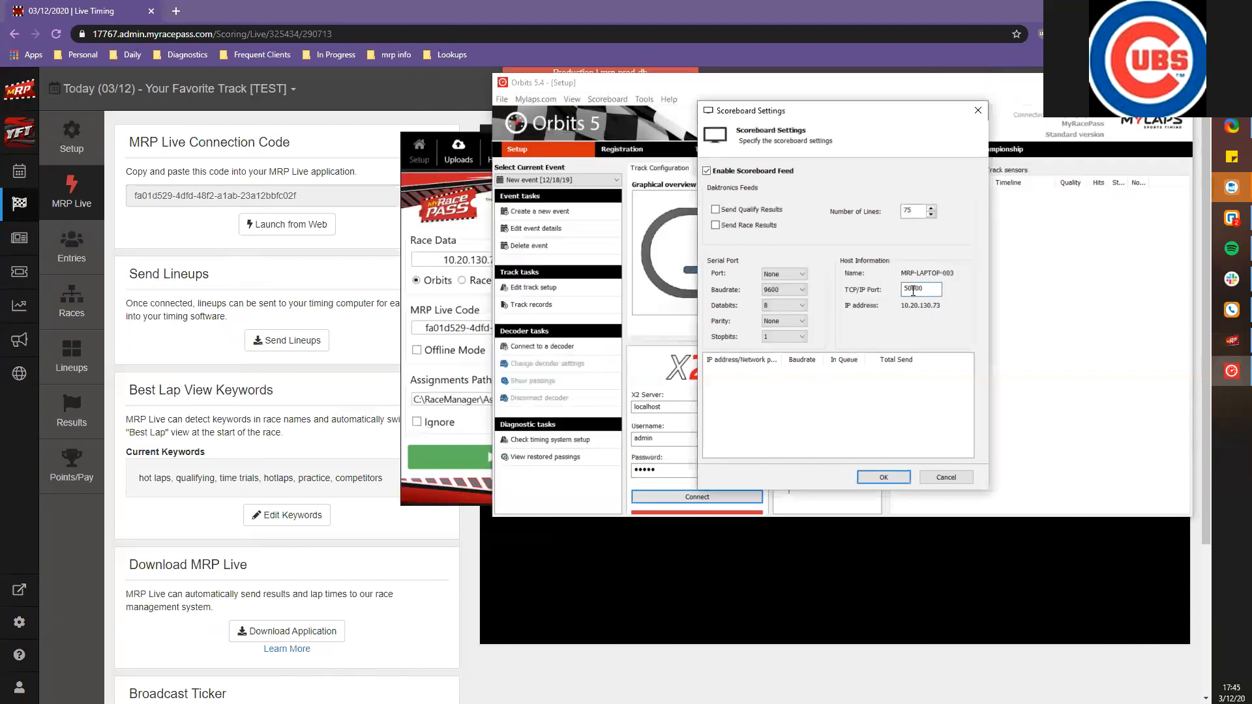
key("alt+Tab")
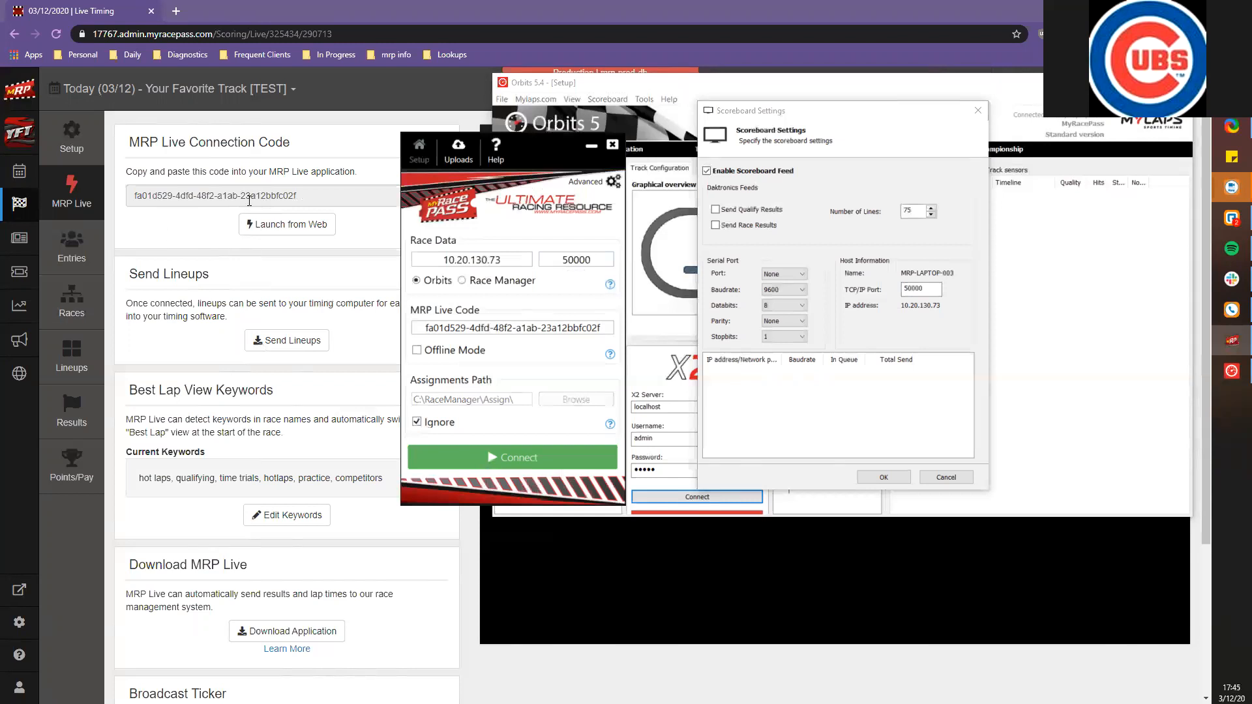
Try to connect MRP Live with 5555555 as the race data IP address
key("BackSpace")
key("BackSpace")
left_click(482, 464)
type("5555555")
left_click(523, 466)
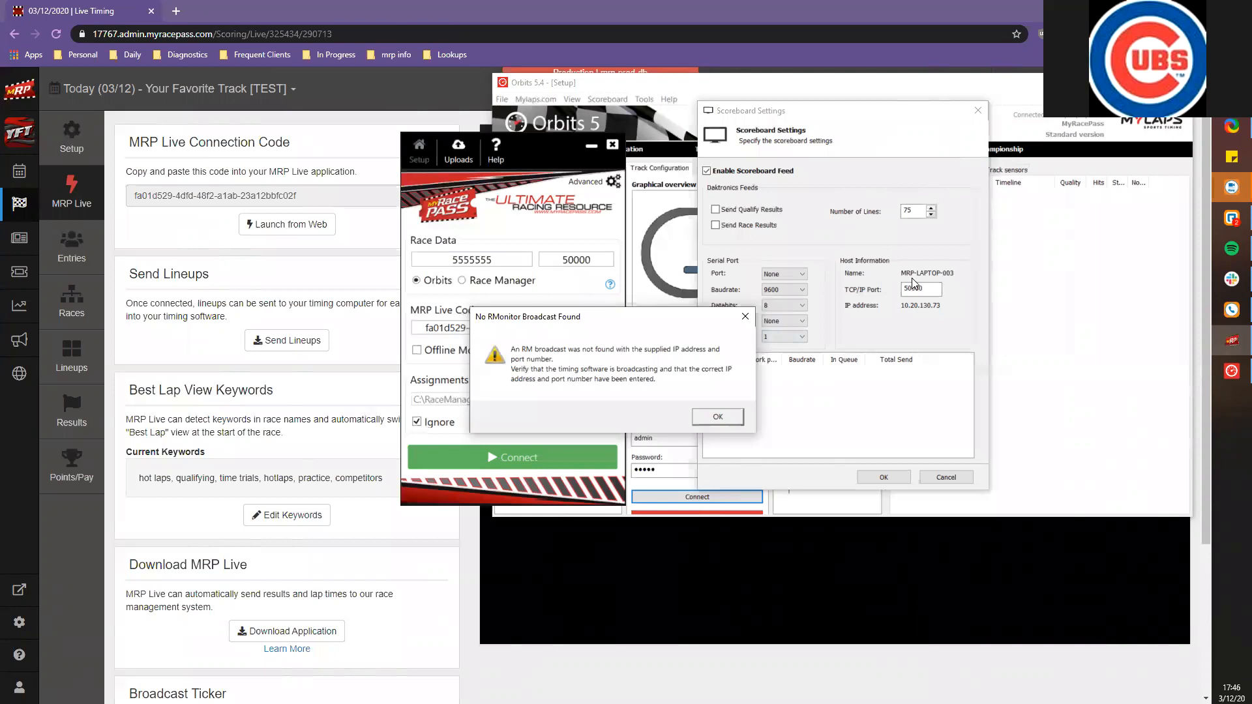
key("Return")
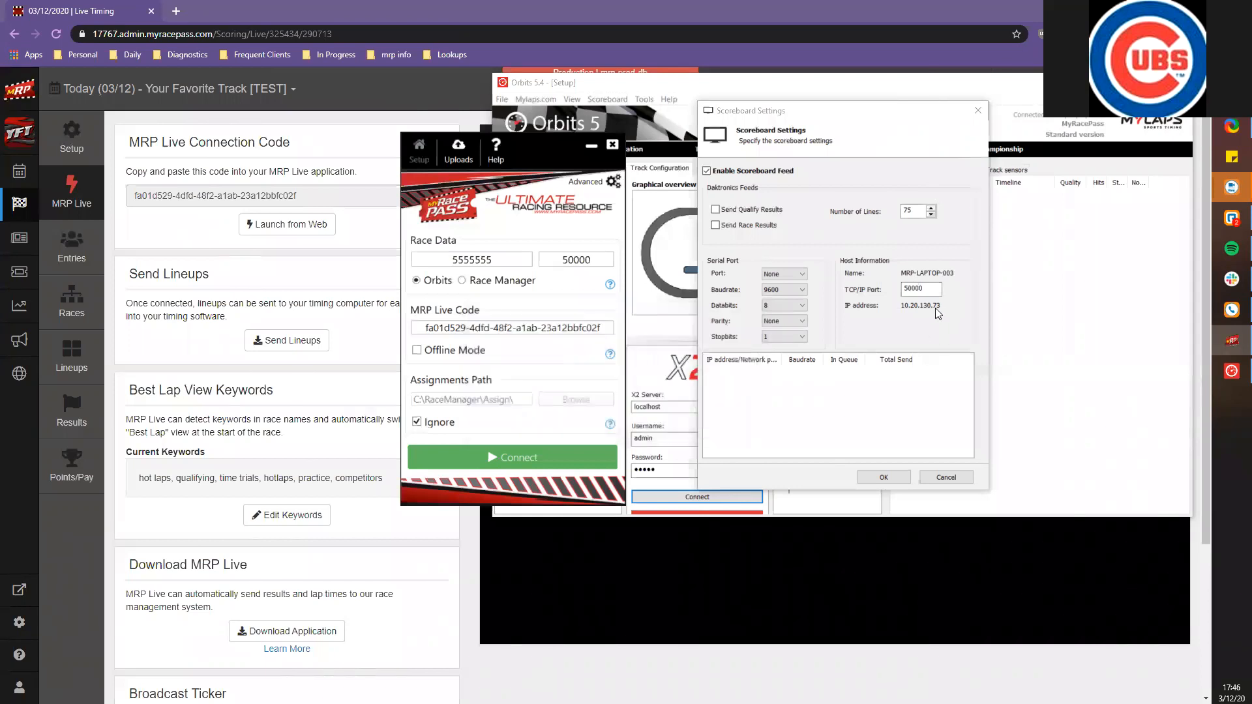
Set the MRP Live race data IP address to the Orbits host address 10.20.130.73
left_click(918, 306)
key("alt+Tab")
key("shift+Right")
key("shift+Right")
key("shift+Right")
key("shift+Right")
key("shift+Right")
key("Right")
key("ctrl+a")
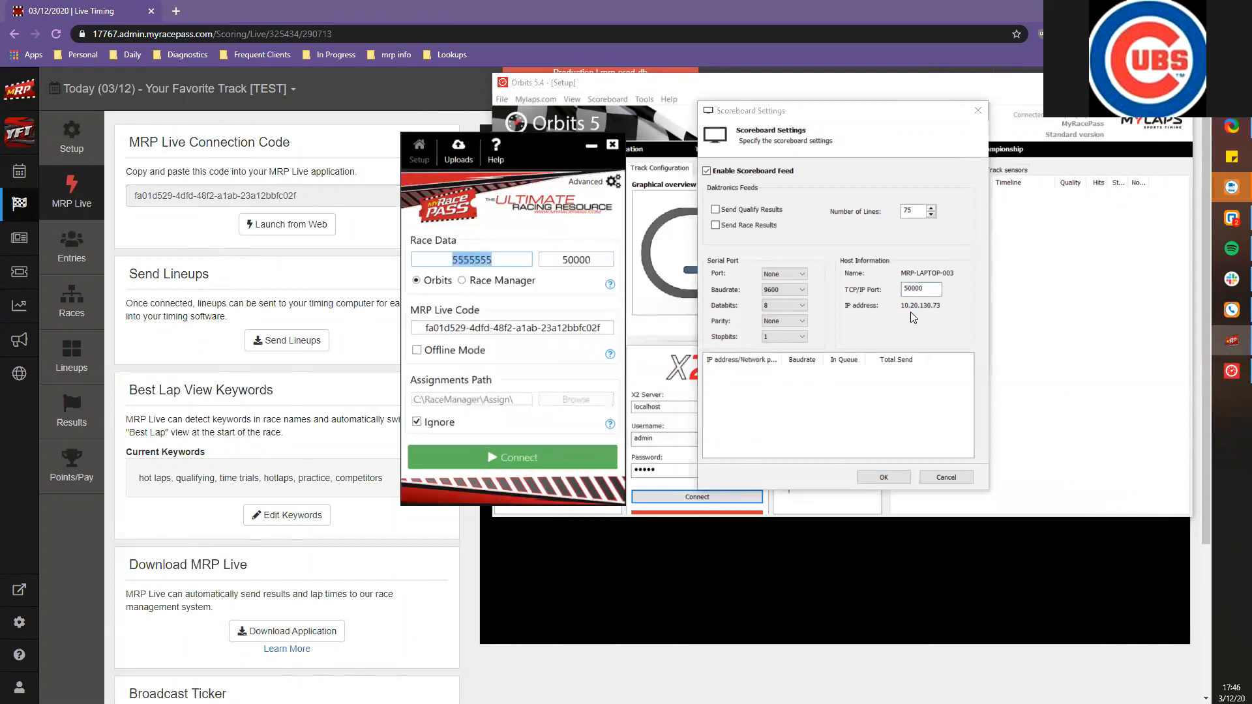
type("10.20.130.73")
Stop ignoring the MRP Live assignments path and create a folder named 3-12 inside New folder on the Desktop for it
left_click(417, 421)
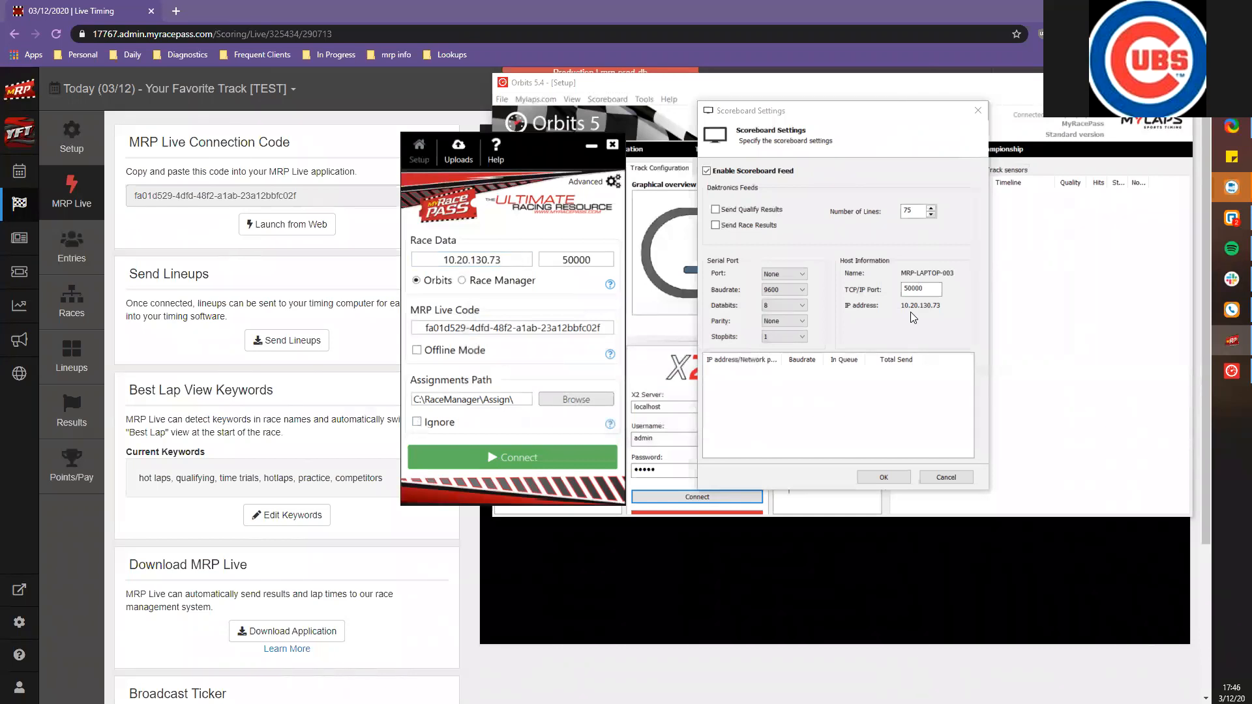
left_click(575, 399)
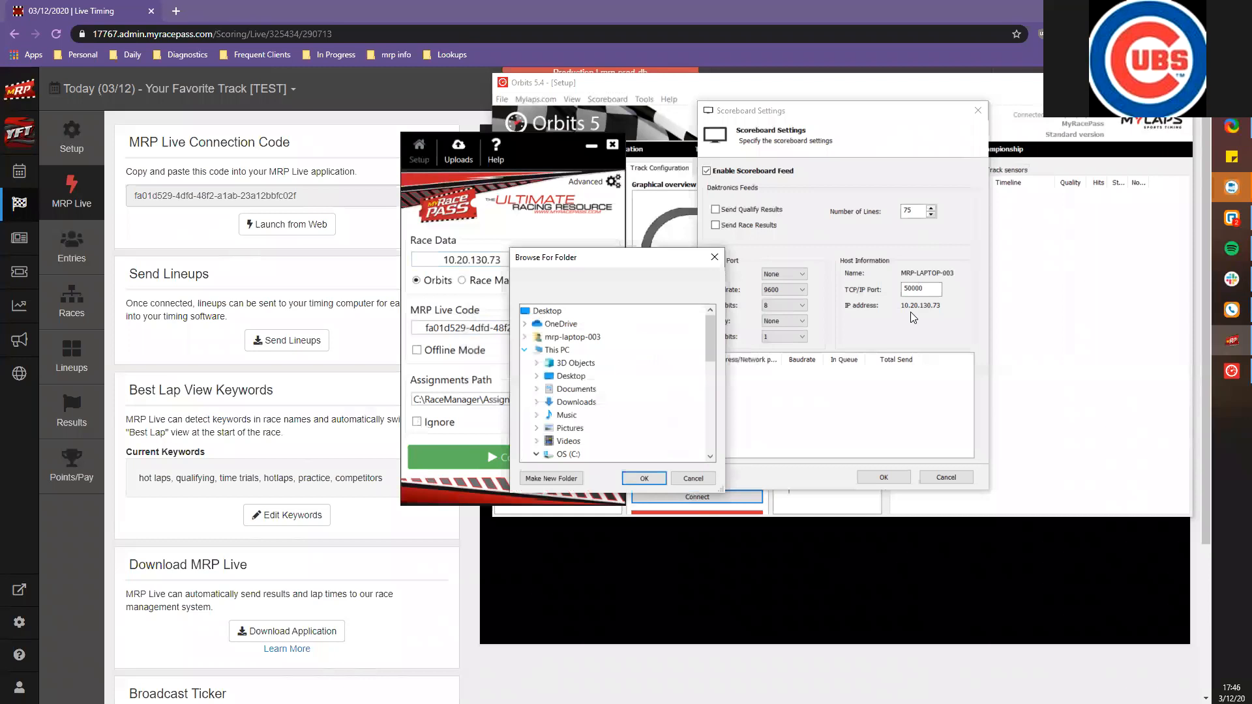
left_click(571, 376)
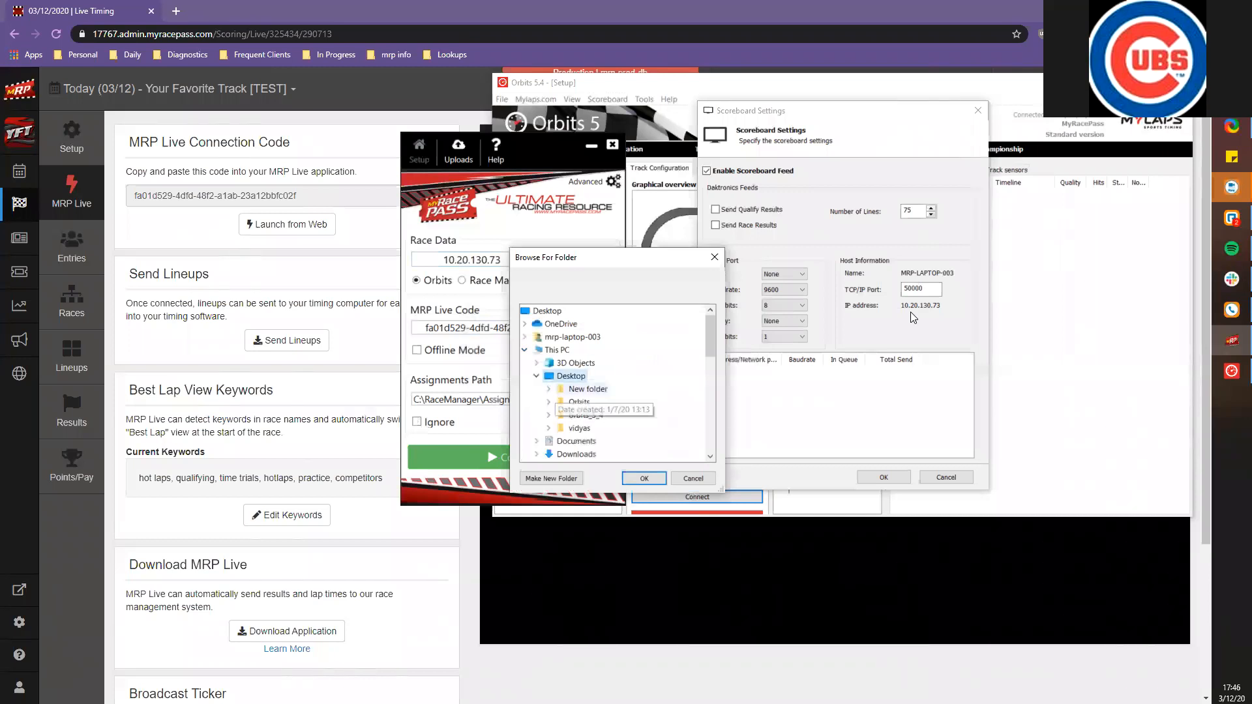
left_click(548, 389)
scroll(613, 384, "down", 1)
scroll(612, 384, "up", 1)
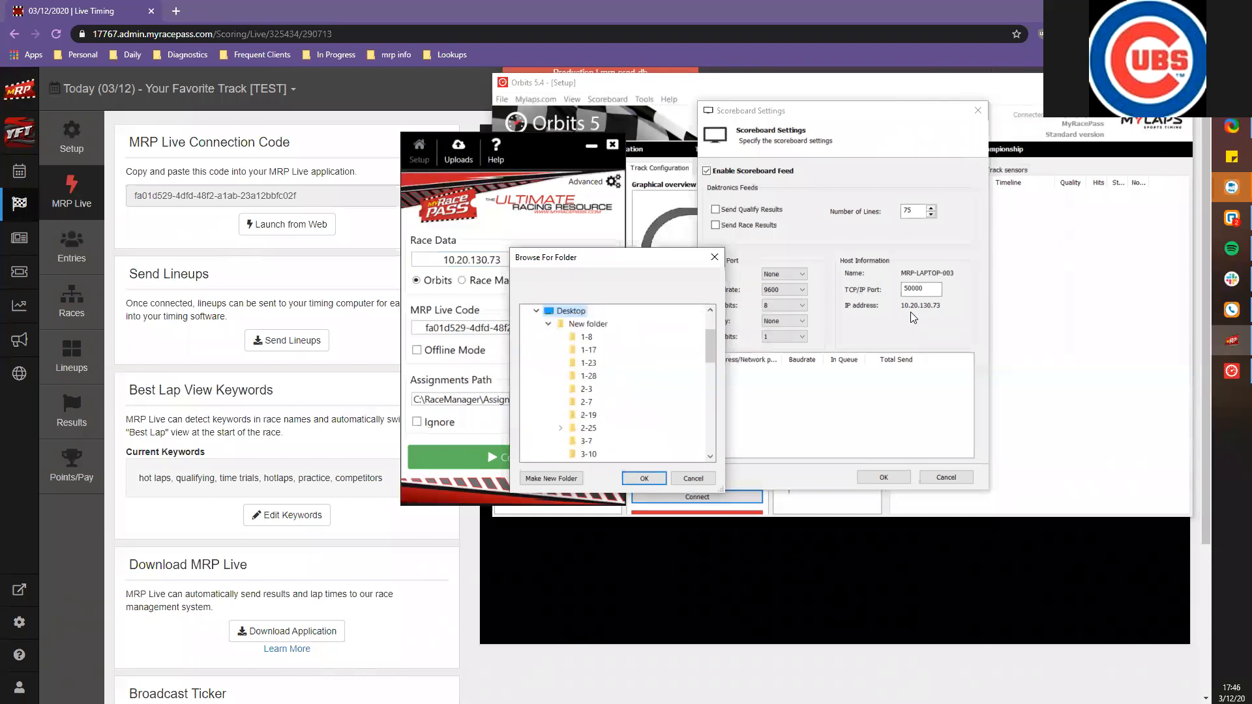
left_click(549, 480)
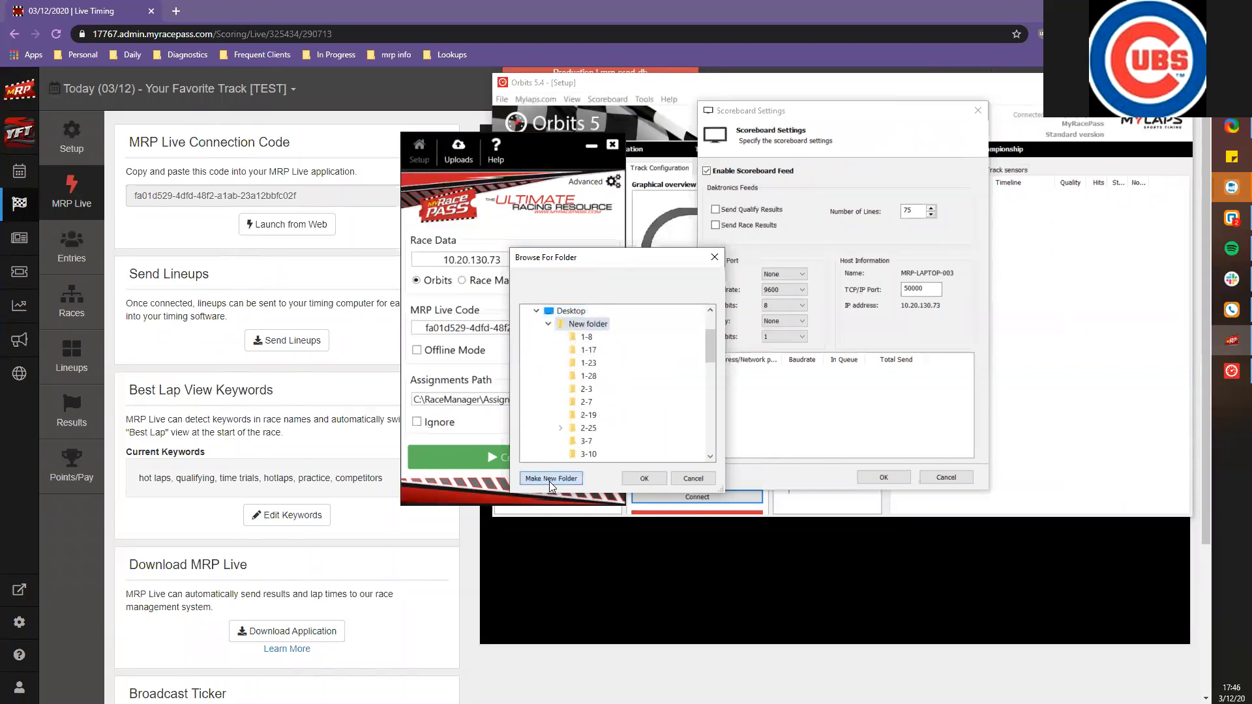
type("3-12")
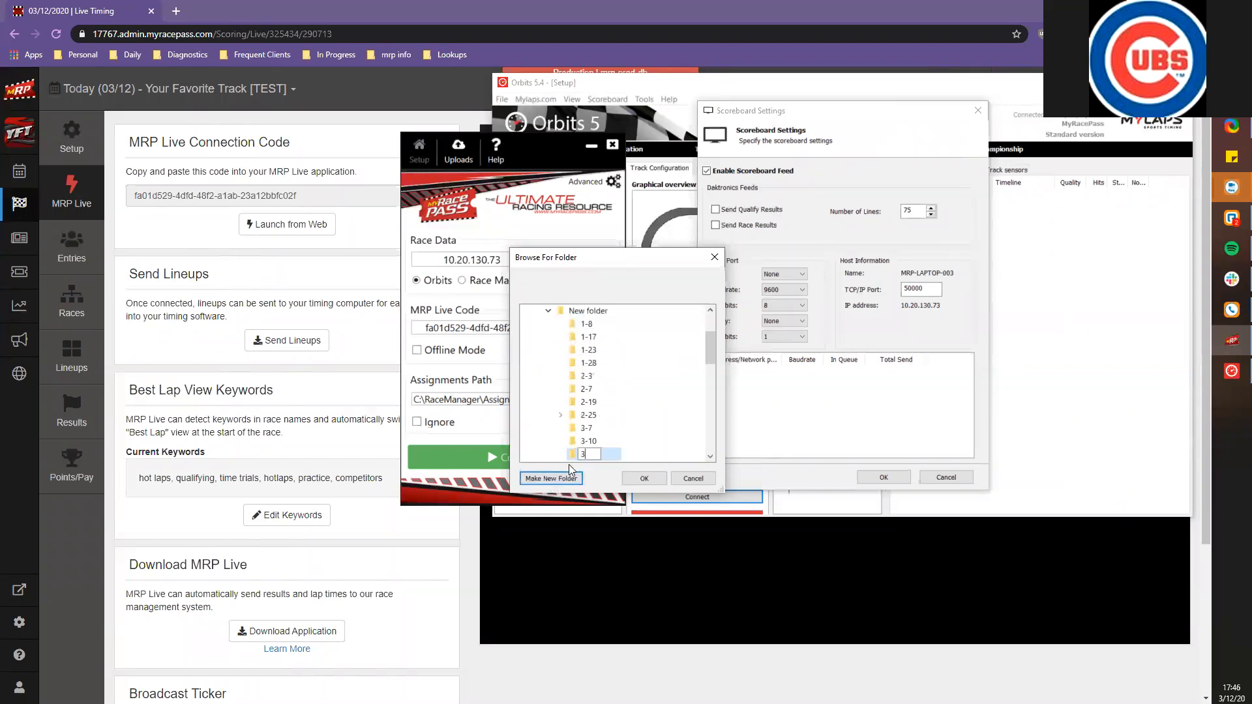
key("Return")
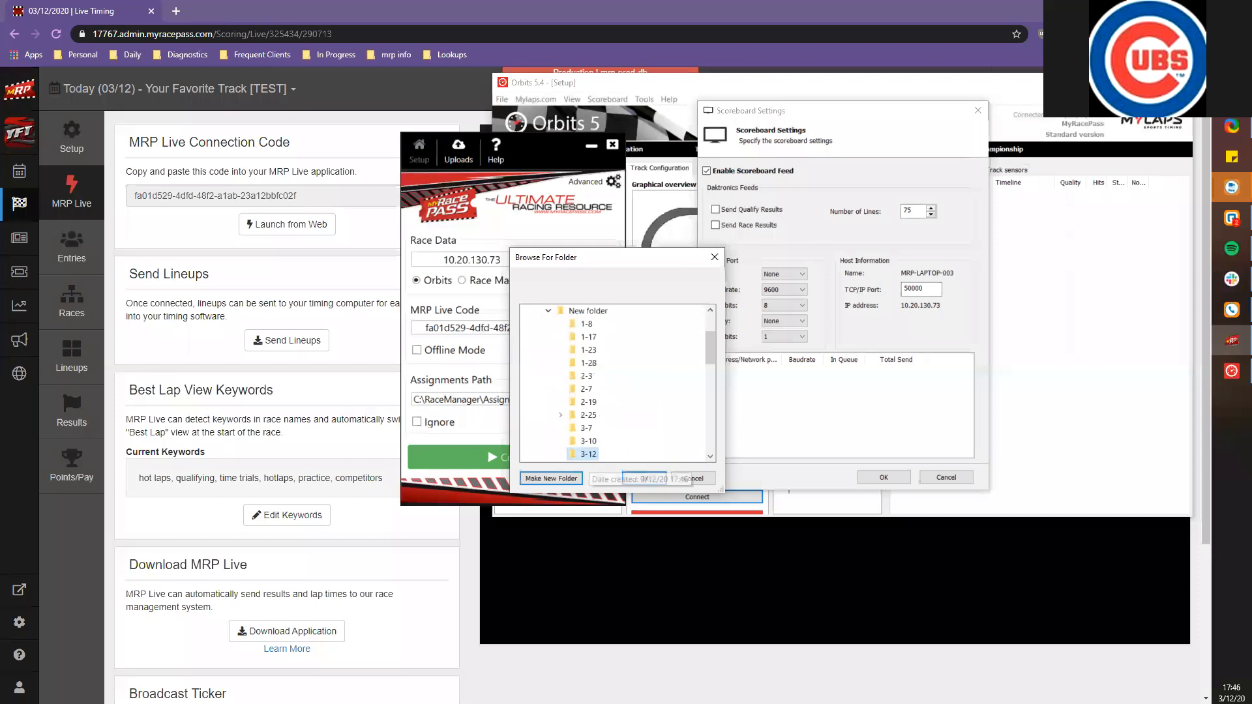
Use the 3-12 folder as the assignments path and connect MRP Live to Orbits
scroll(617, 382, "down", 2)
left_click(643, 478)
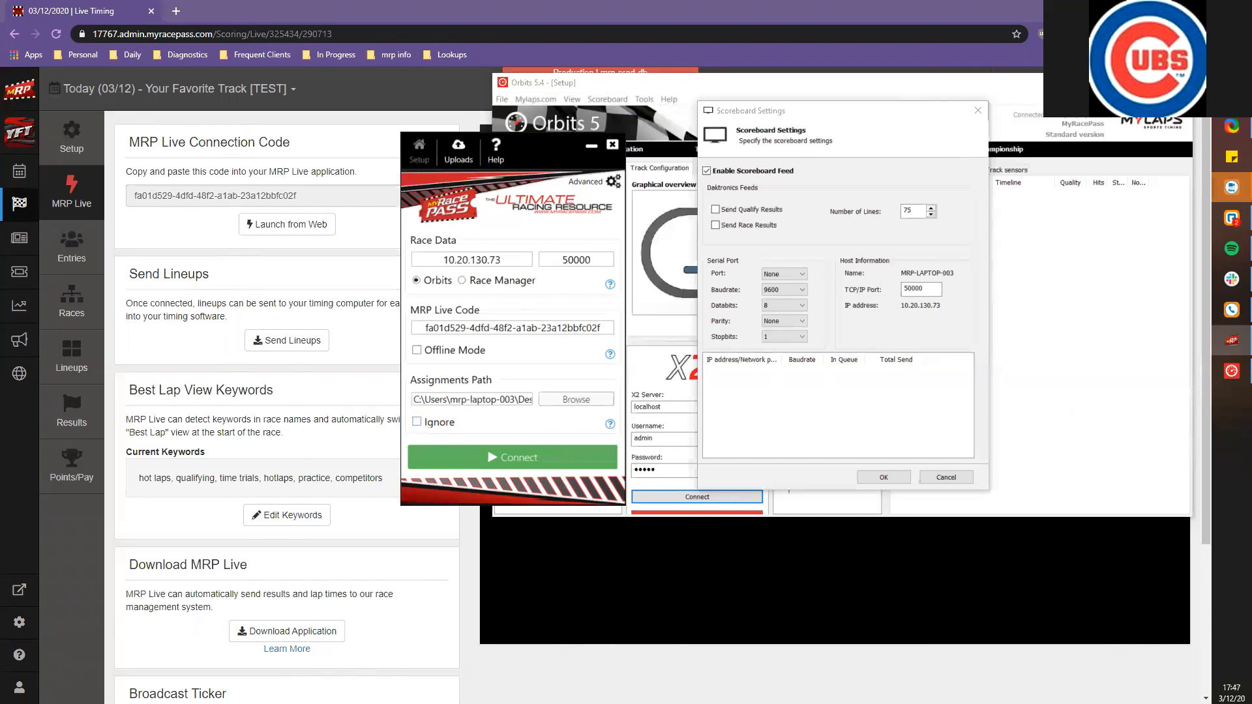
left_click(512, 458)
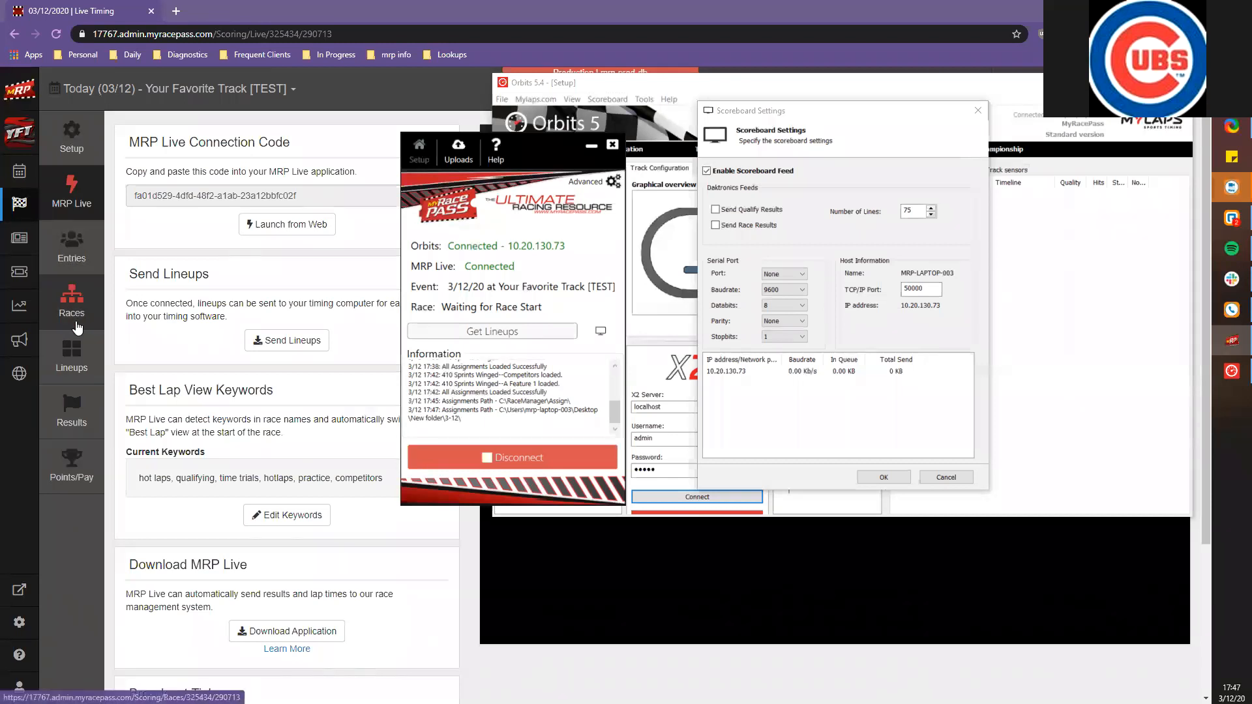
Add the MRP 360 Sprints class to today's event in MyRacePass
left_click(71, 248)
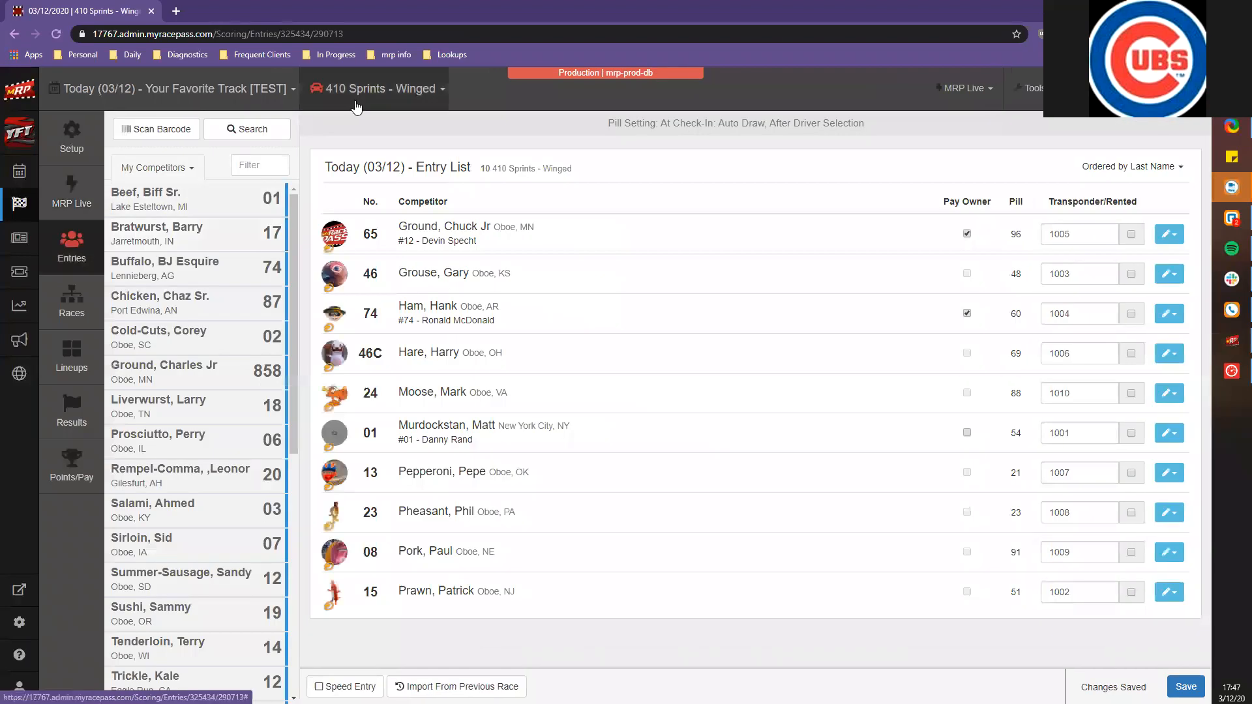
left_click(358, 95)
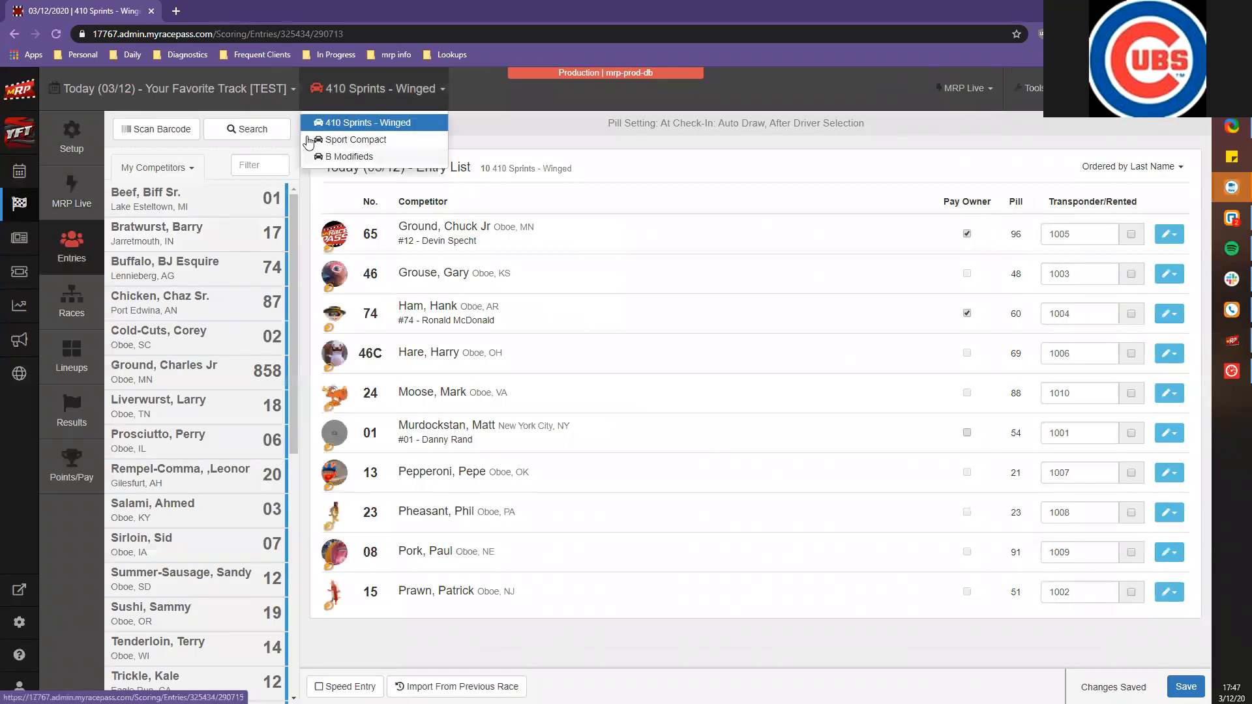
left_click(40, 136)
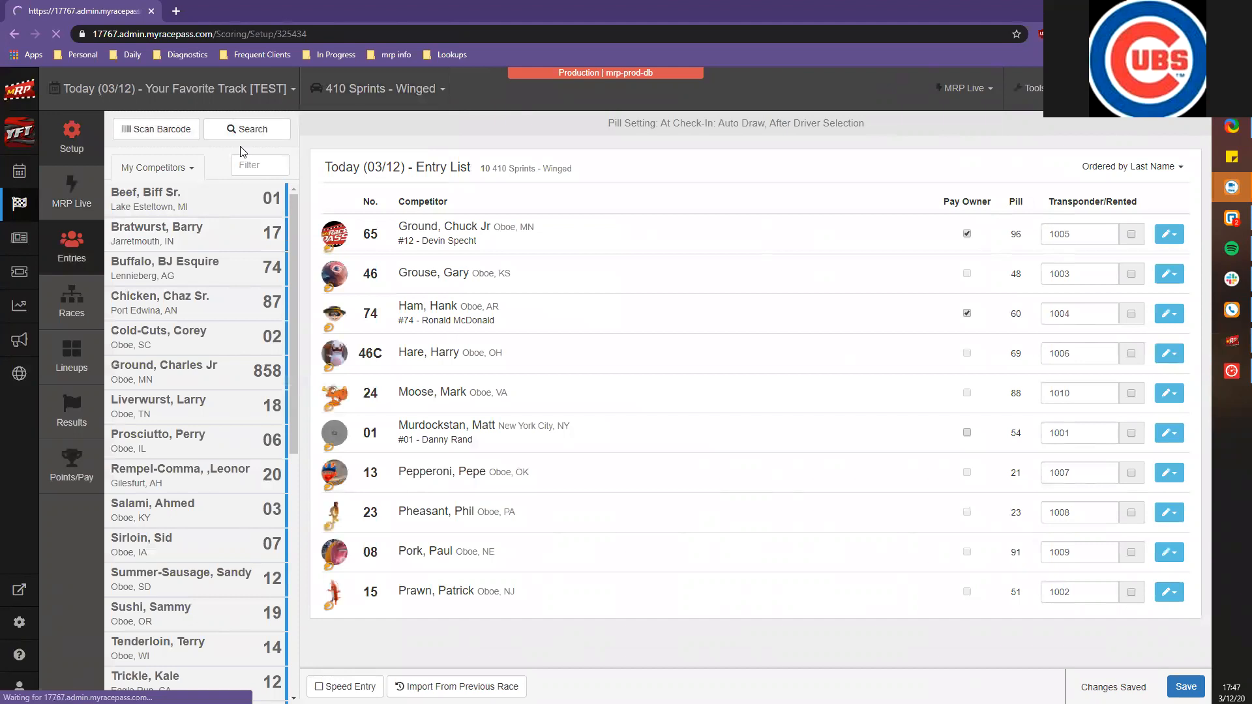
left_click(244, 128)
left_click(597, 140)
left_click(587, 178)
left_click(768, 178)
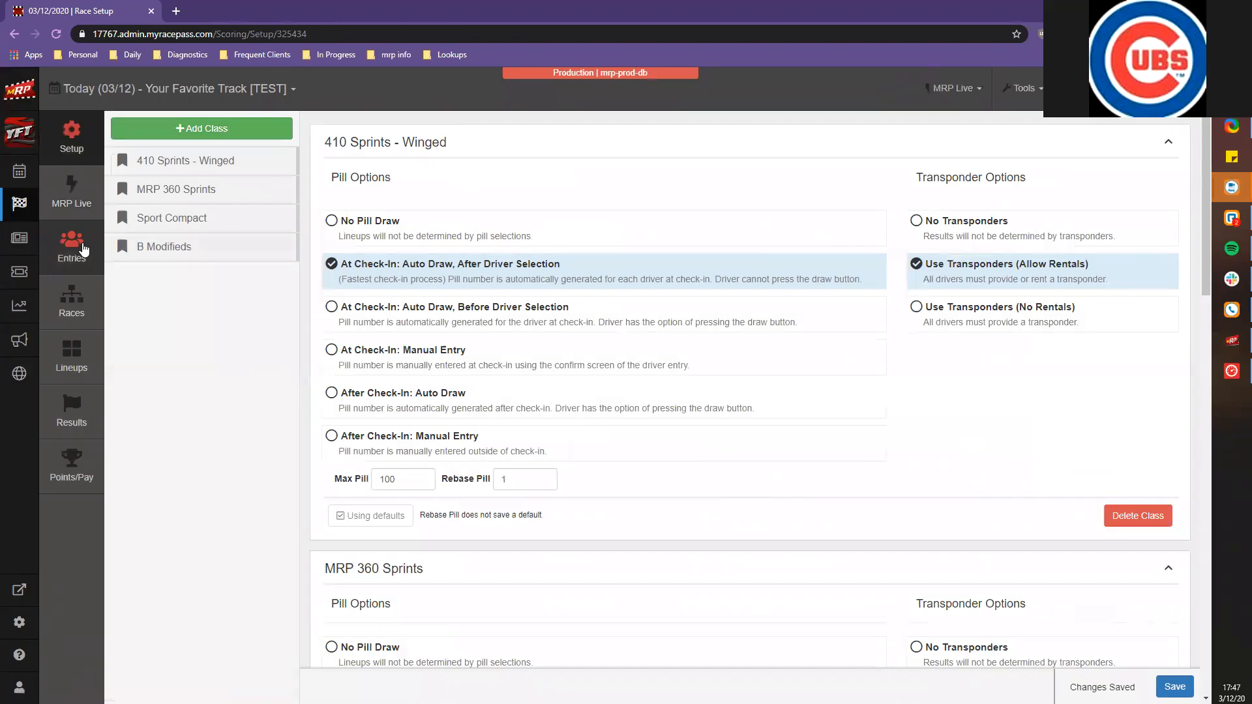
Open the entry list of the MRP 360 Sprints class and turn on Speed Entry
left_click(83, 253)
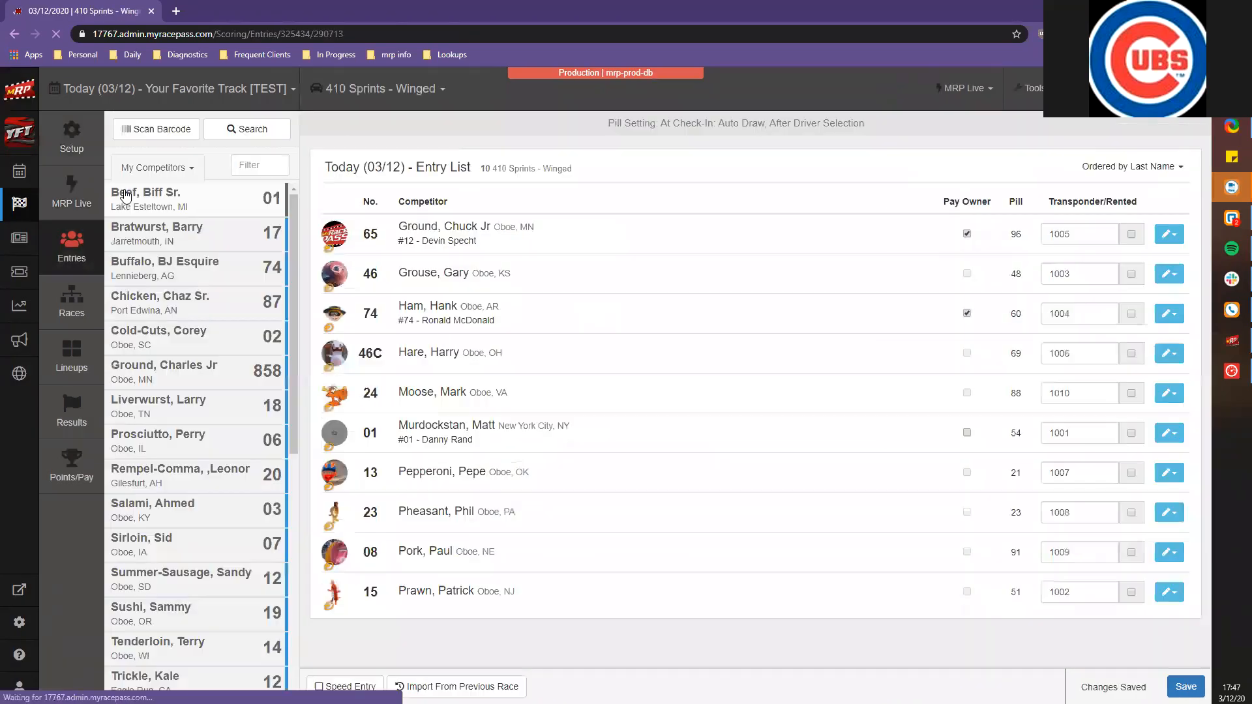
left_click(379, 88)
left_click(382, 144)
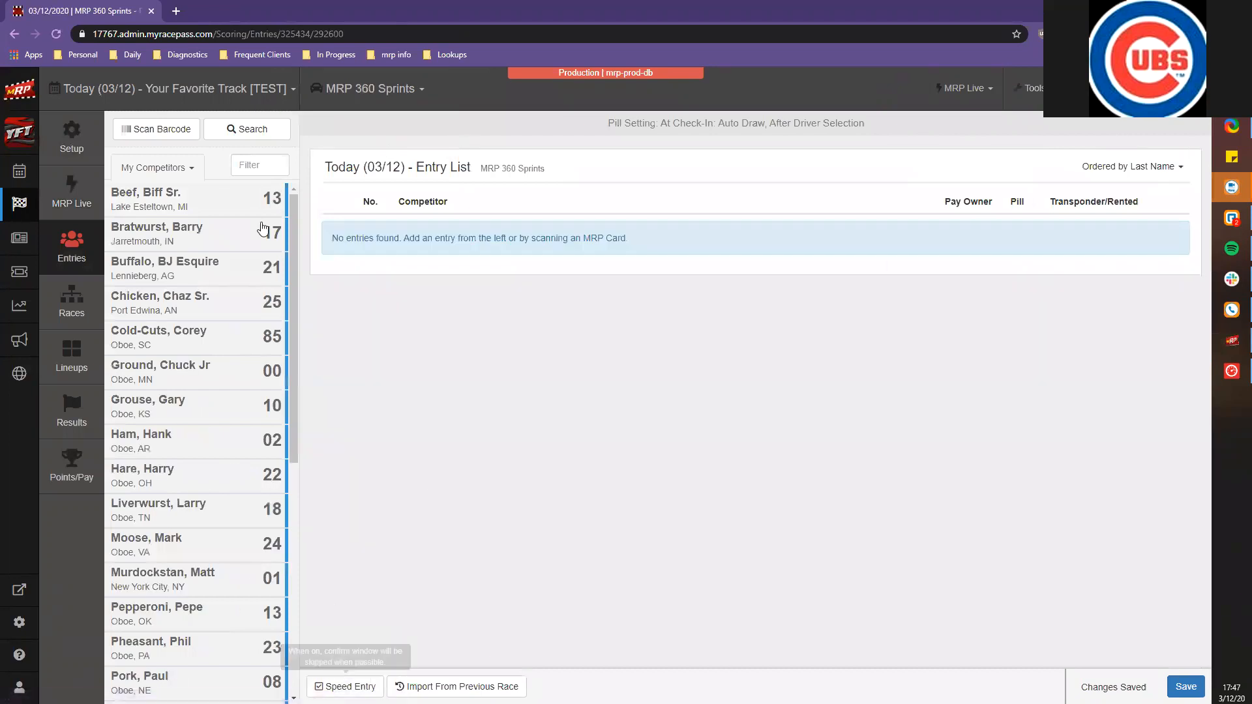
Enter the first ten competitors from My Competitors into the MRP 360 Sprints class
left_click(229, 195)
left_click(228, 194)
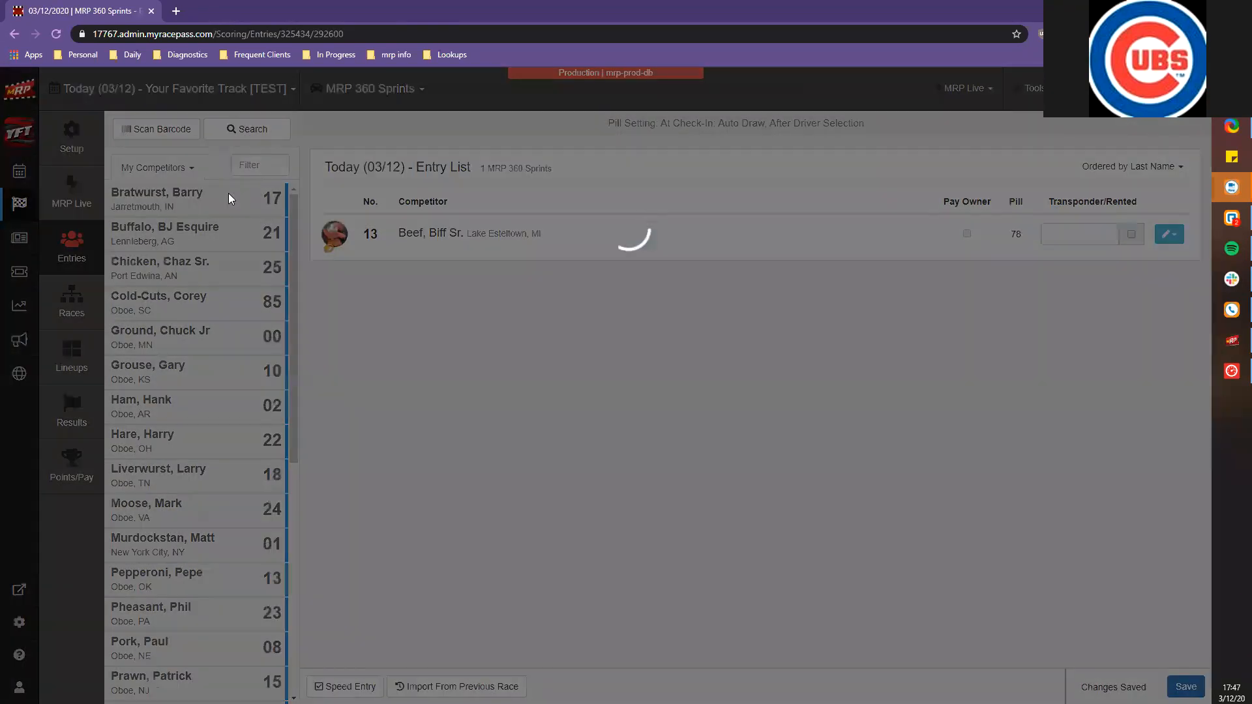
left_click(228, 194)
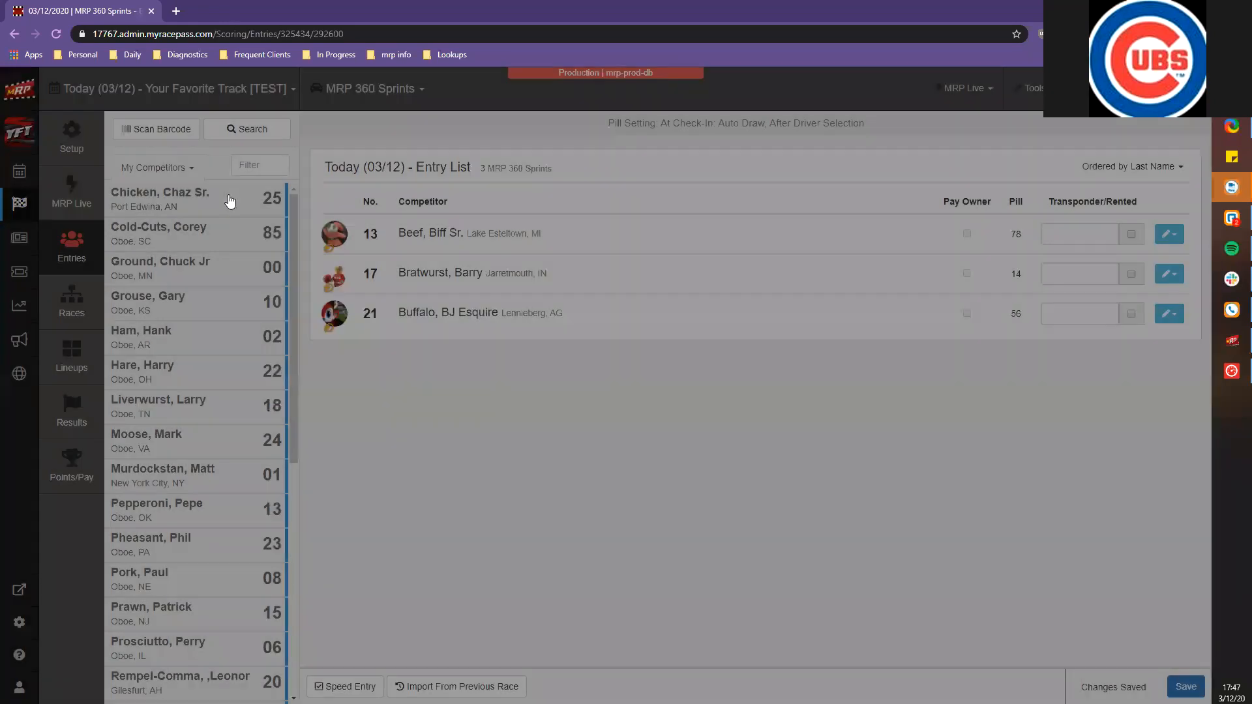
left_click(229, 195)
left_click(227, 197)
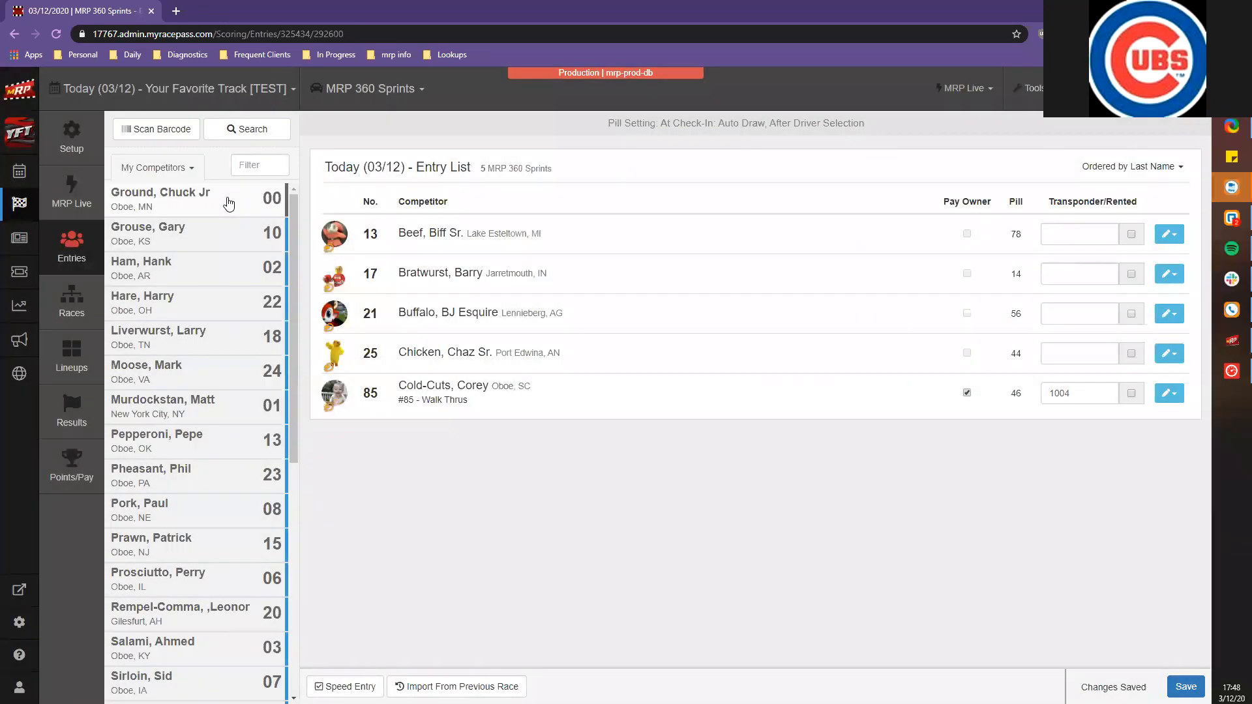
left_click(227, 197)
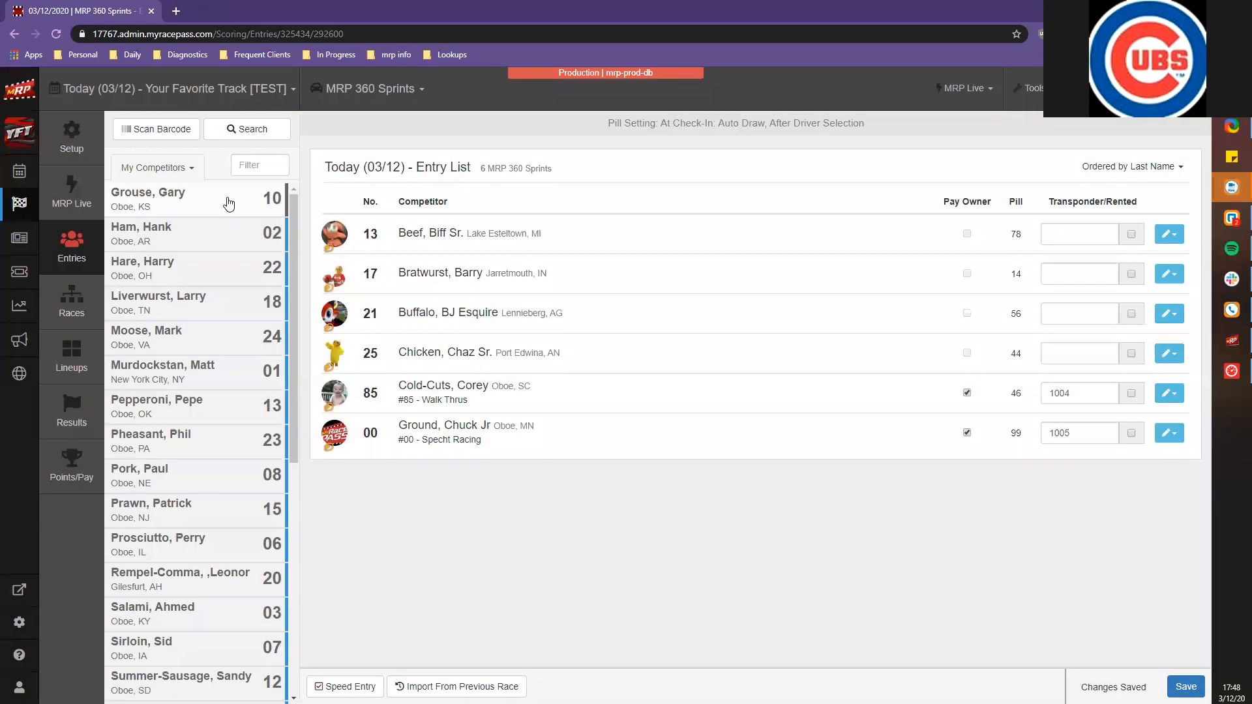
left_click(227, 197)
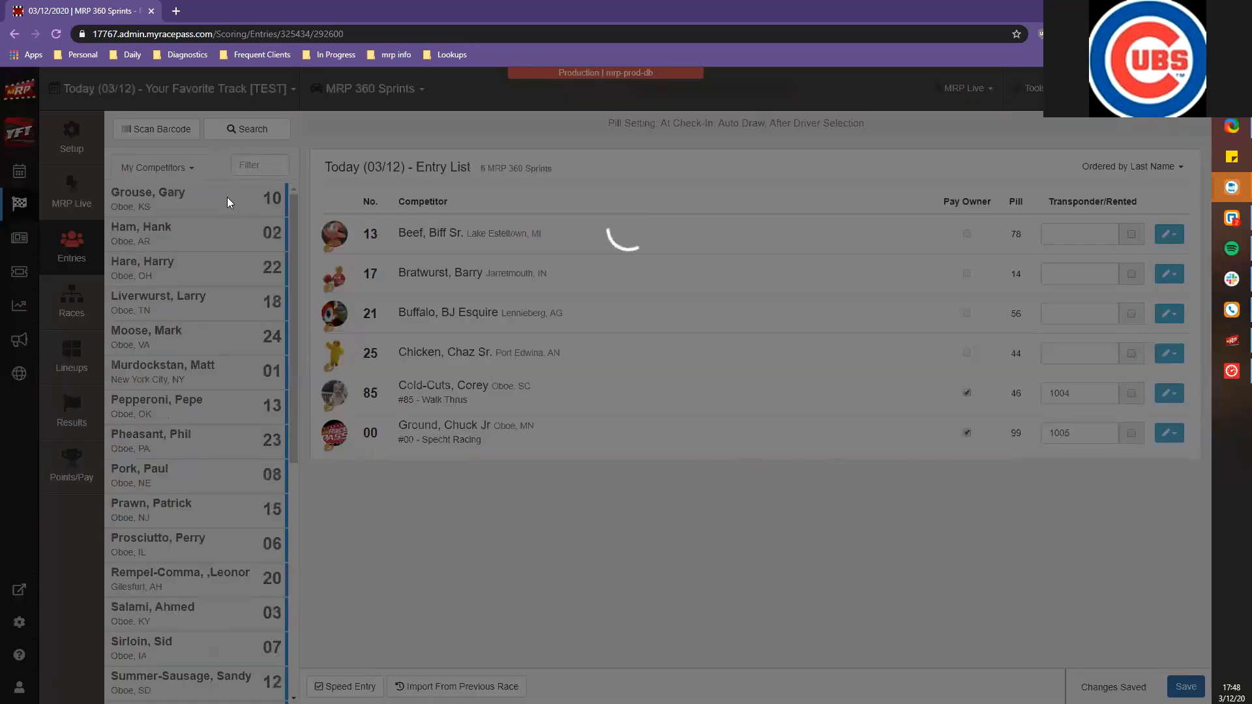
left_click(227, 197)
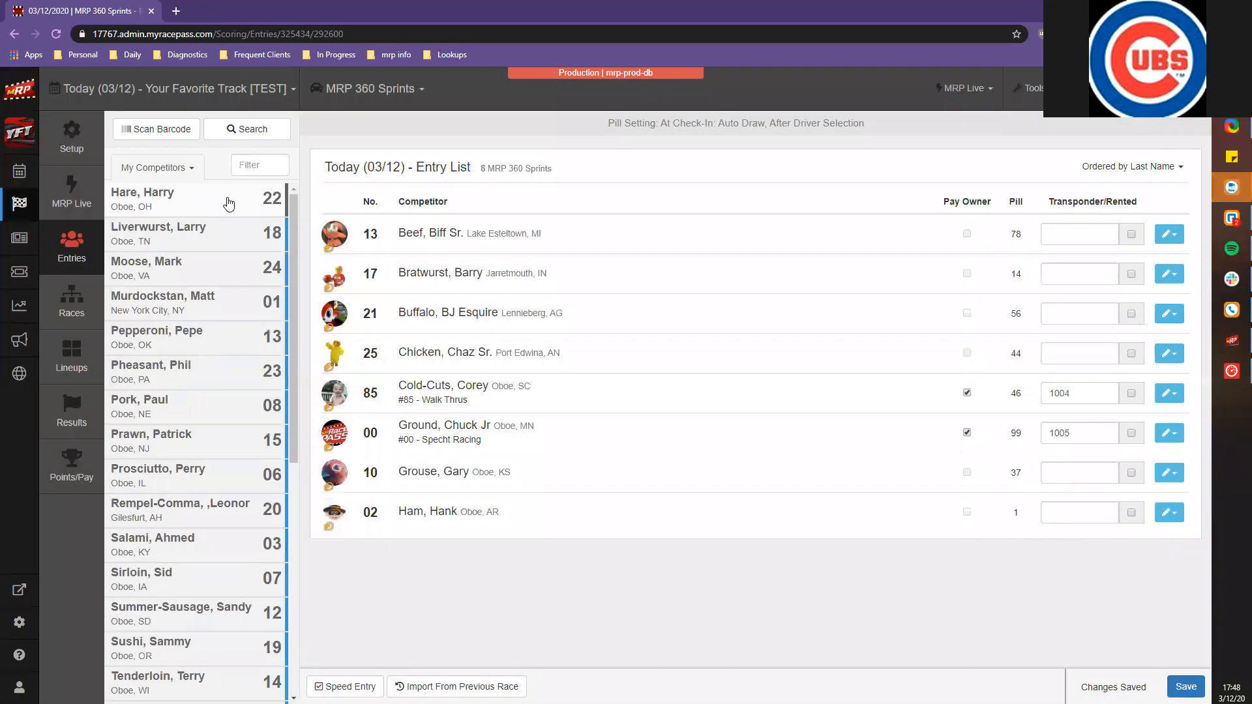
left_click(227, 198)
left_click(227, 198)
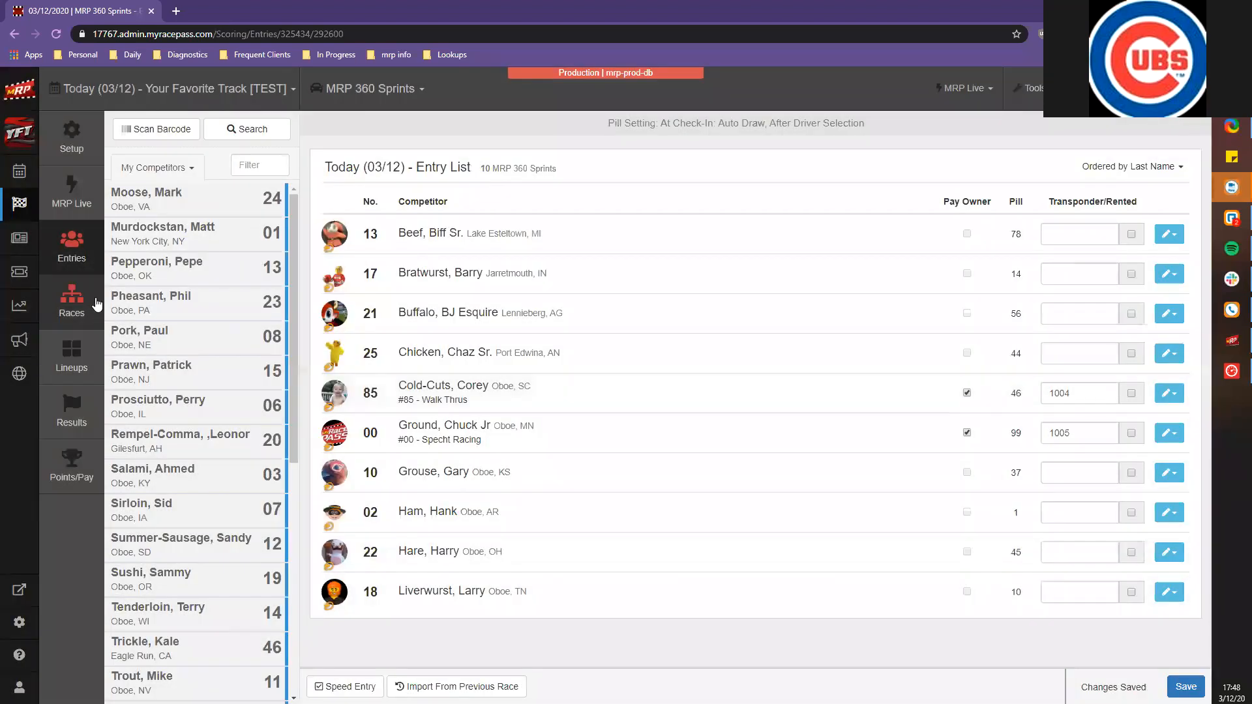
Copy the MRP 360 Sprints races from the 3/10/2020 event at Your Favorite Track [TEST]
left_click(91, 305)
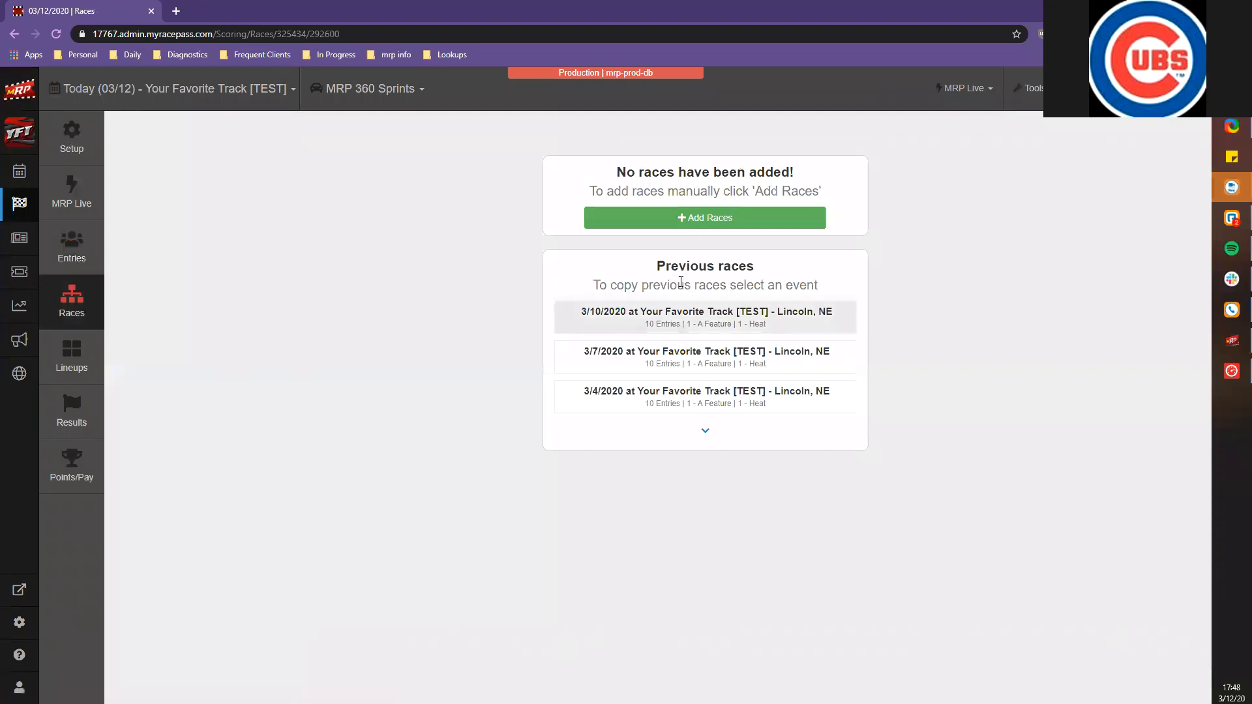
left_click(706, 316)
key("Return")
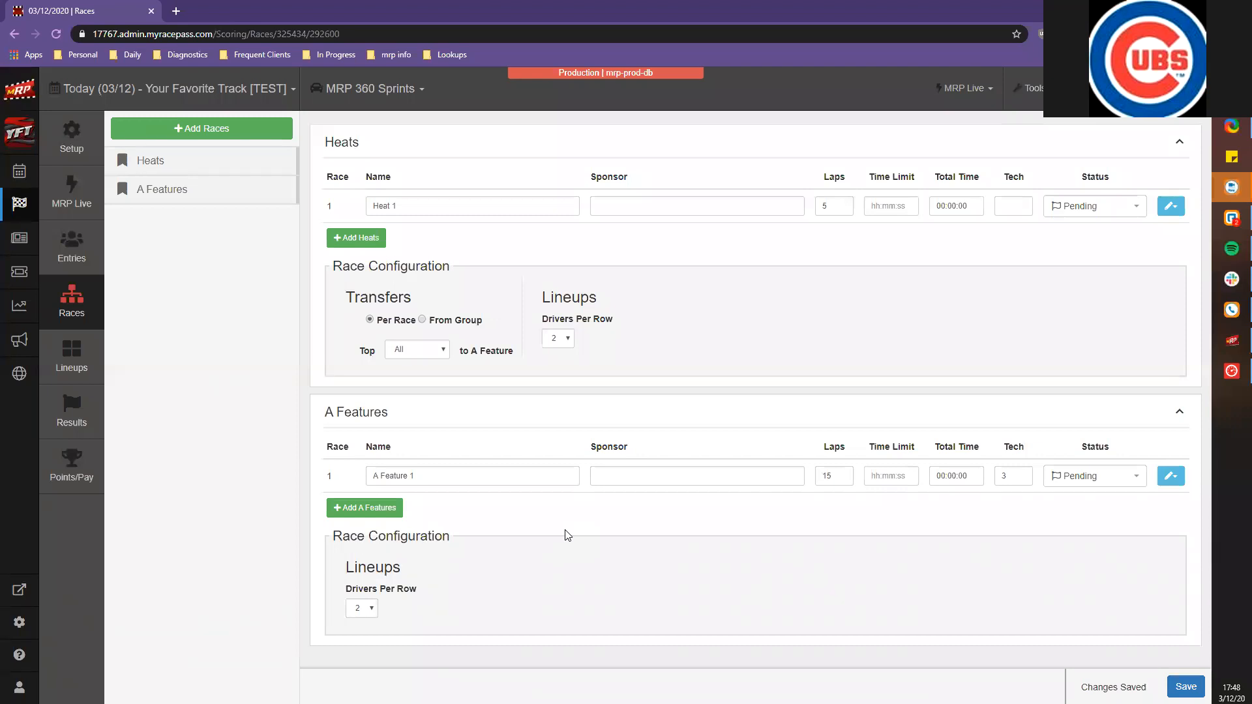
Calculate the MRP 360 Sprints heat lineup with the Heat from Pill Draw option
left_click(83, 360)
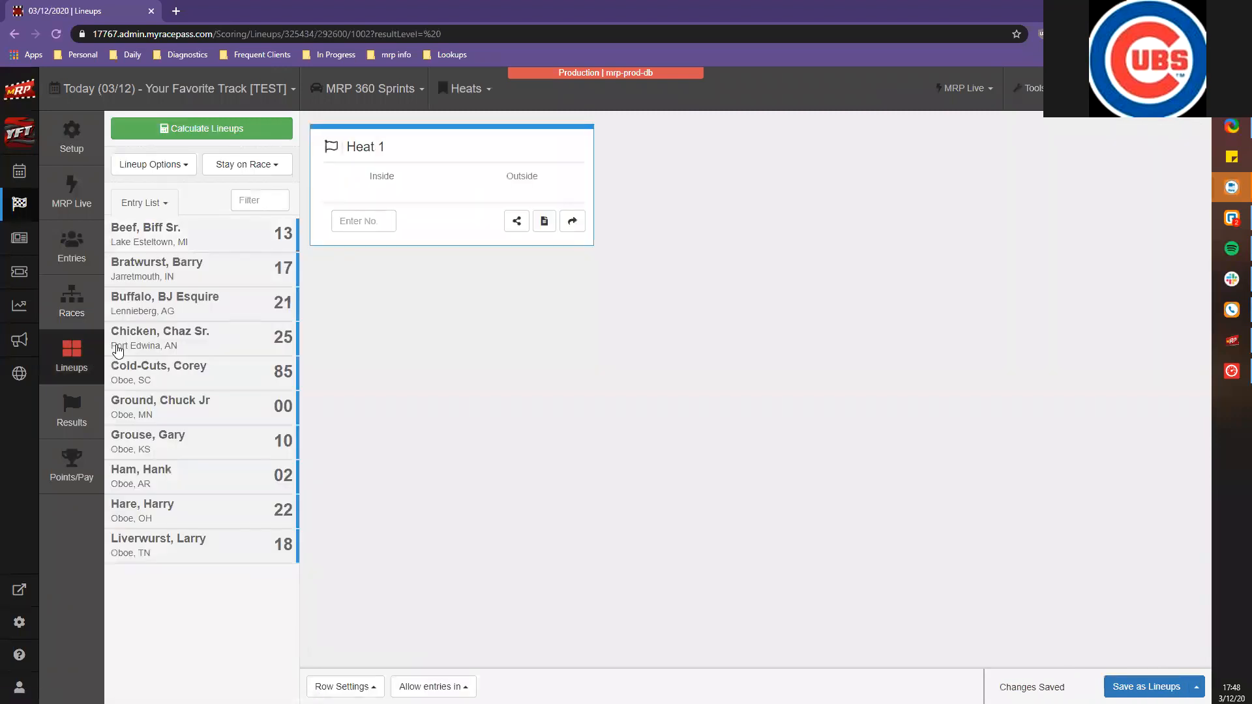
left_click(228, 132)
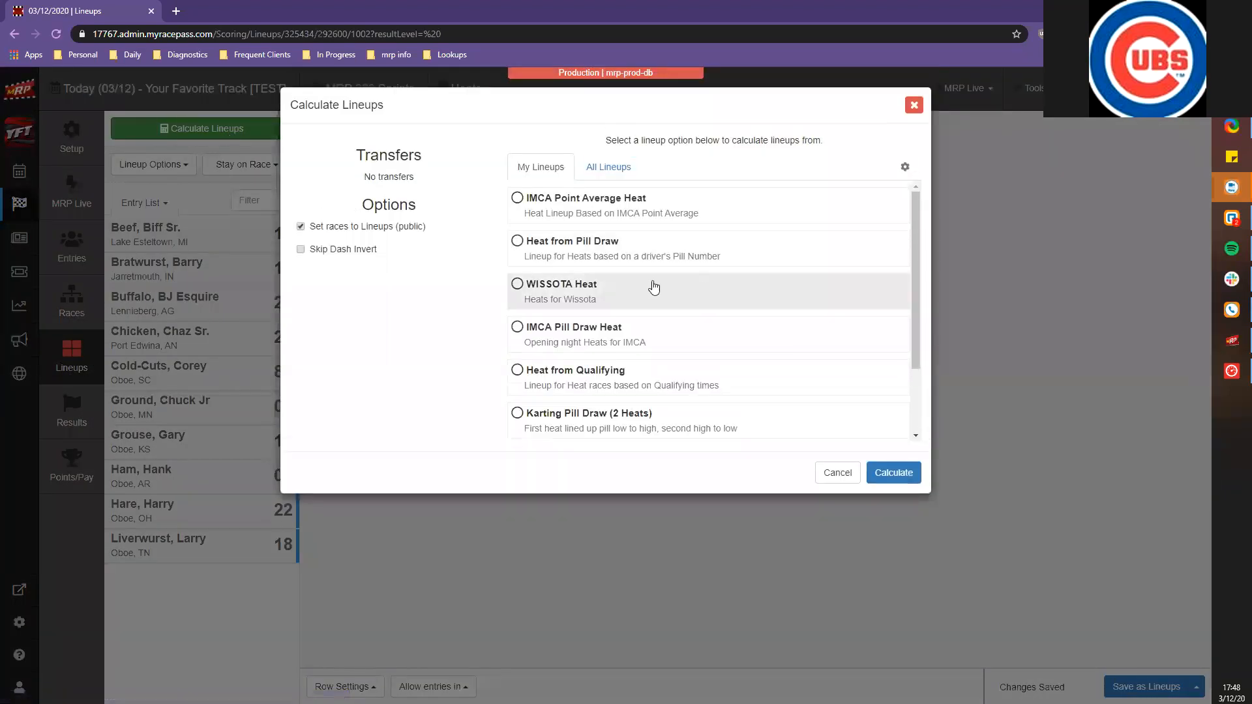
left_click(606, 246)
left_click(894, 472)
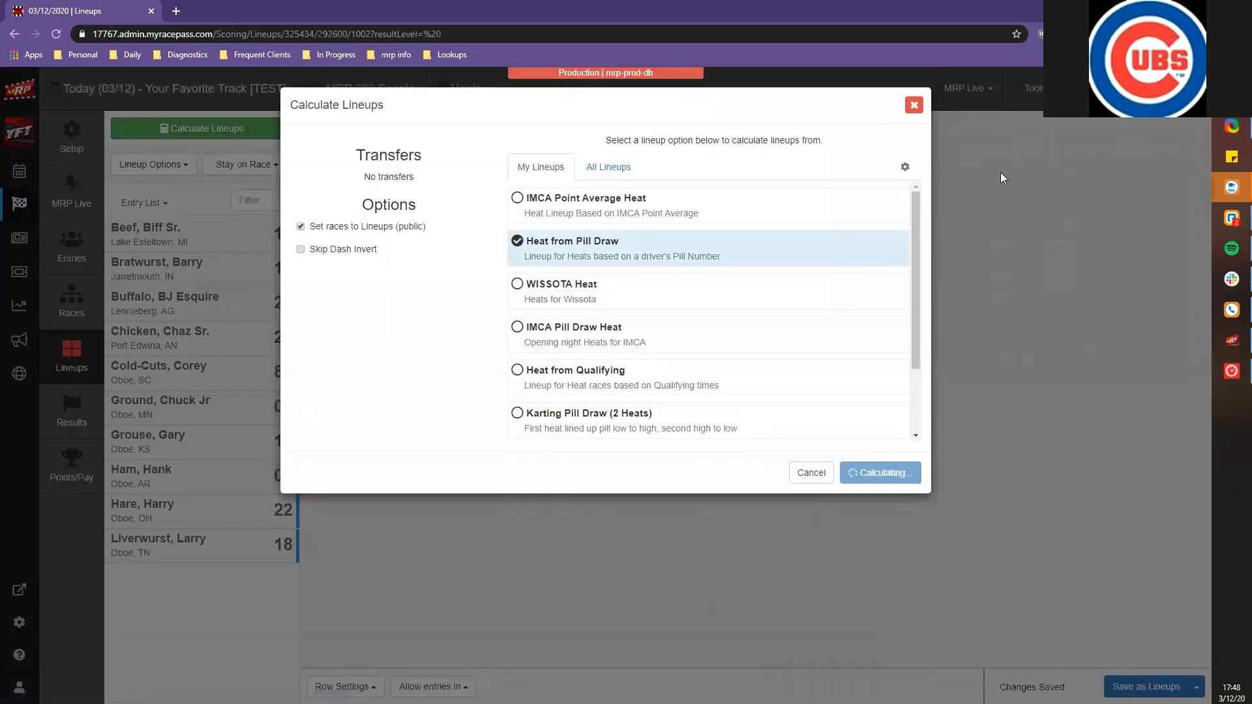
Send the lineups to MRP Live and dismiss the confirmation
left_click(966, 88)
left_click(952, 137)
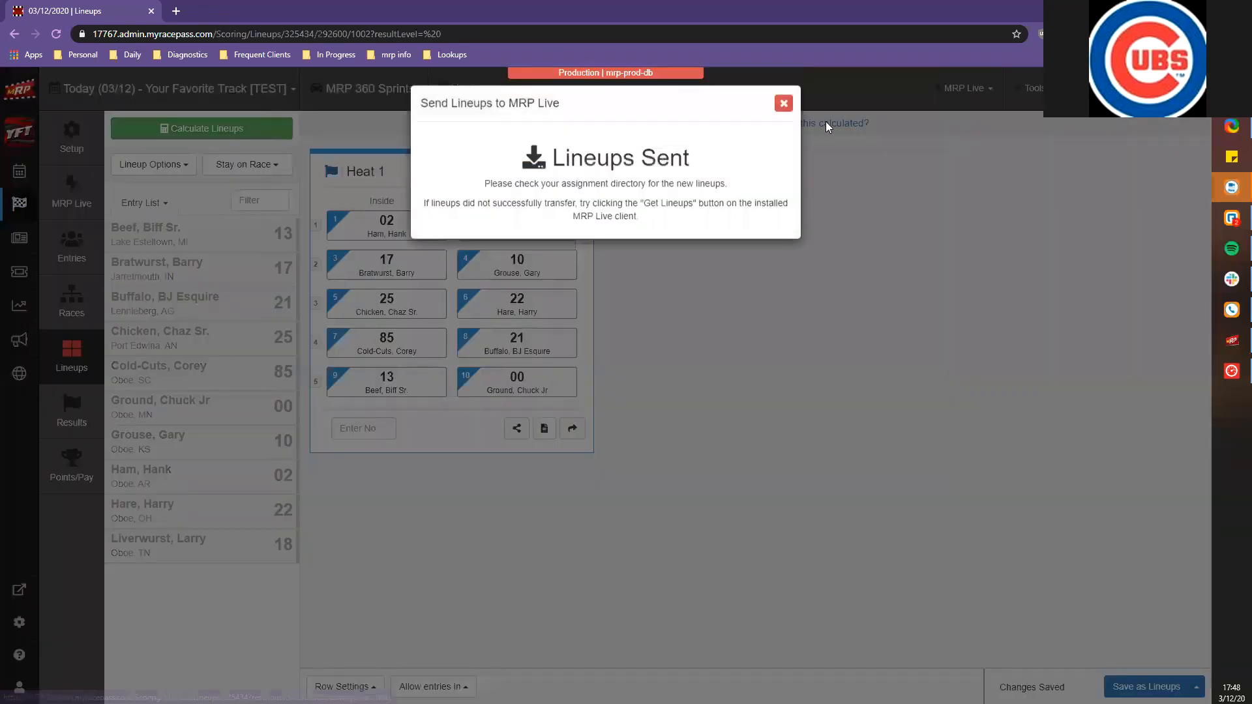
left_click(783, 103)
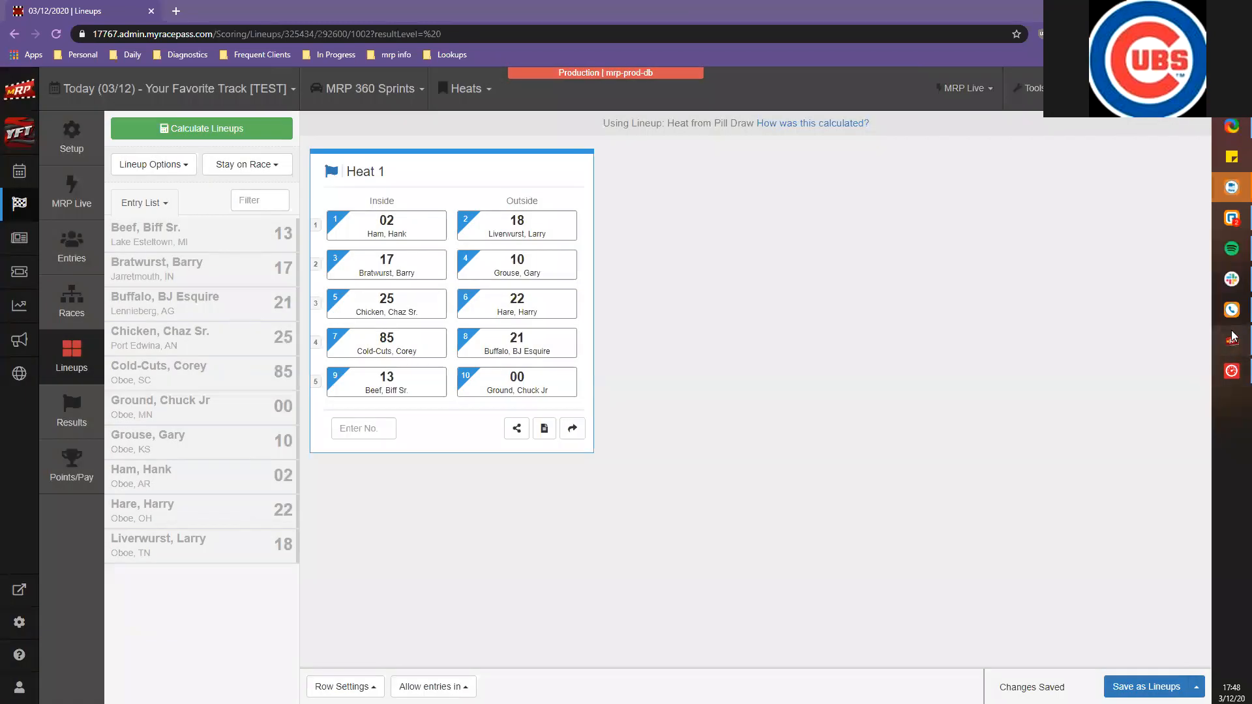
Switch to Orbits and close its scoreboard settings
left_click(1231, 340)
left_click(1231, 340)
left_click(1232, 371)
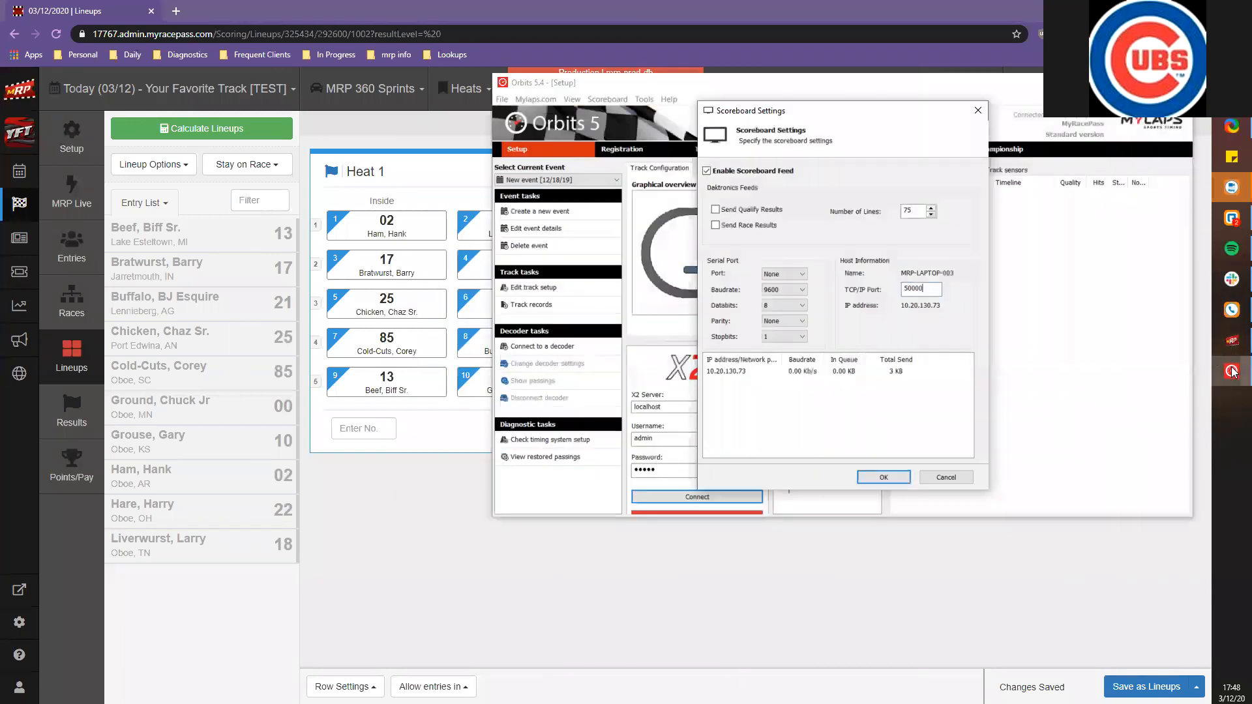
left_click(978, 110)
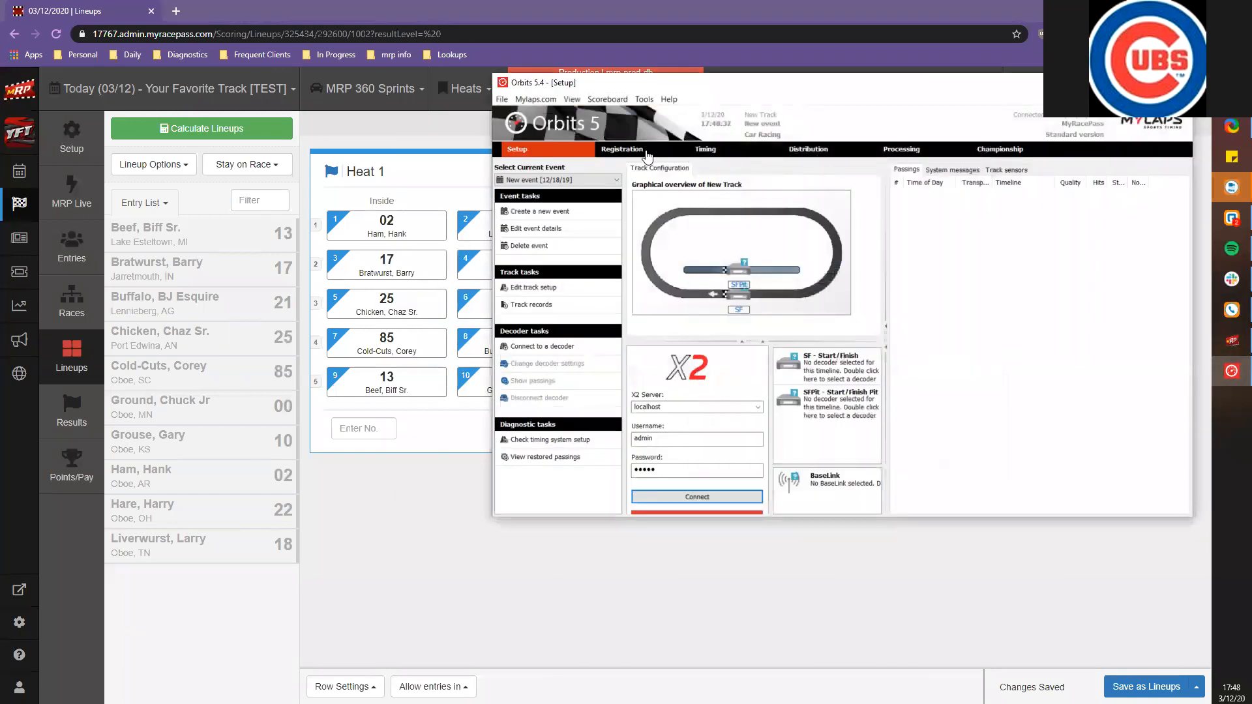
Import groups and runs into the Orbits registration from the Runs file in the 3-12 folder, and show MRP 360 Sprints Heat 1
left_click(647, 151)
left_click(586, 263)
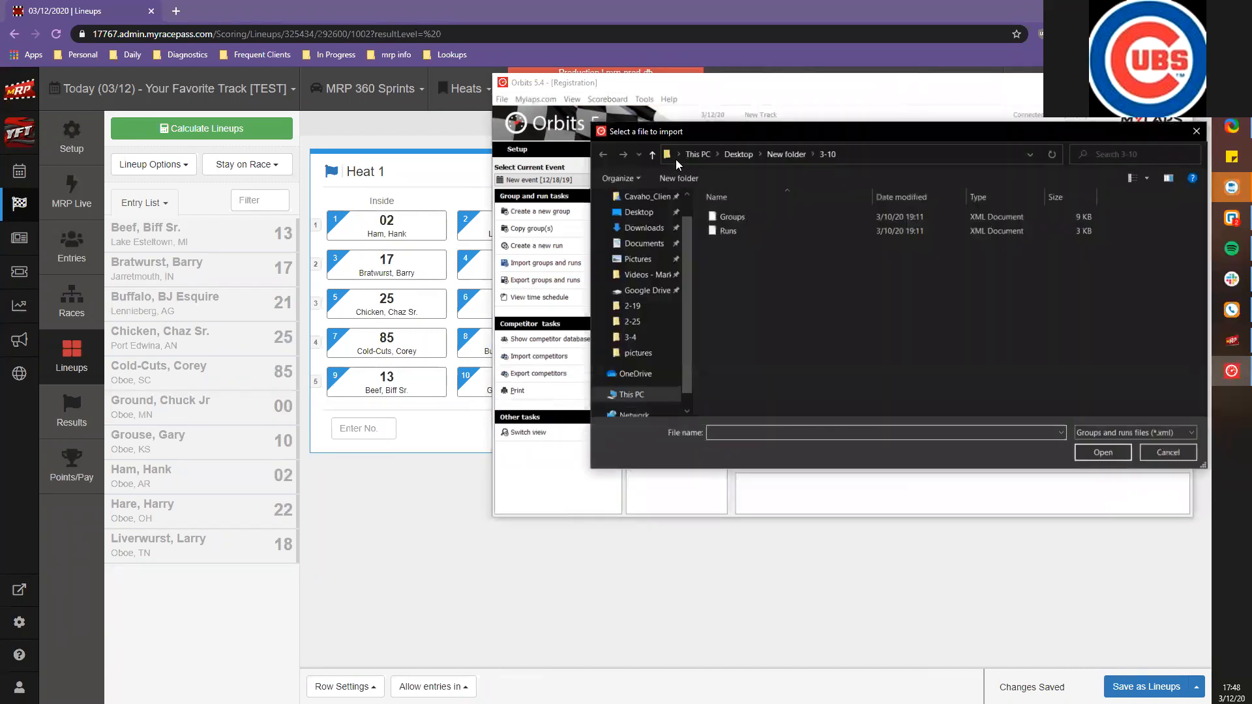
left_click(652, 155)
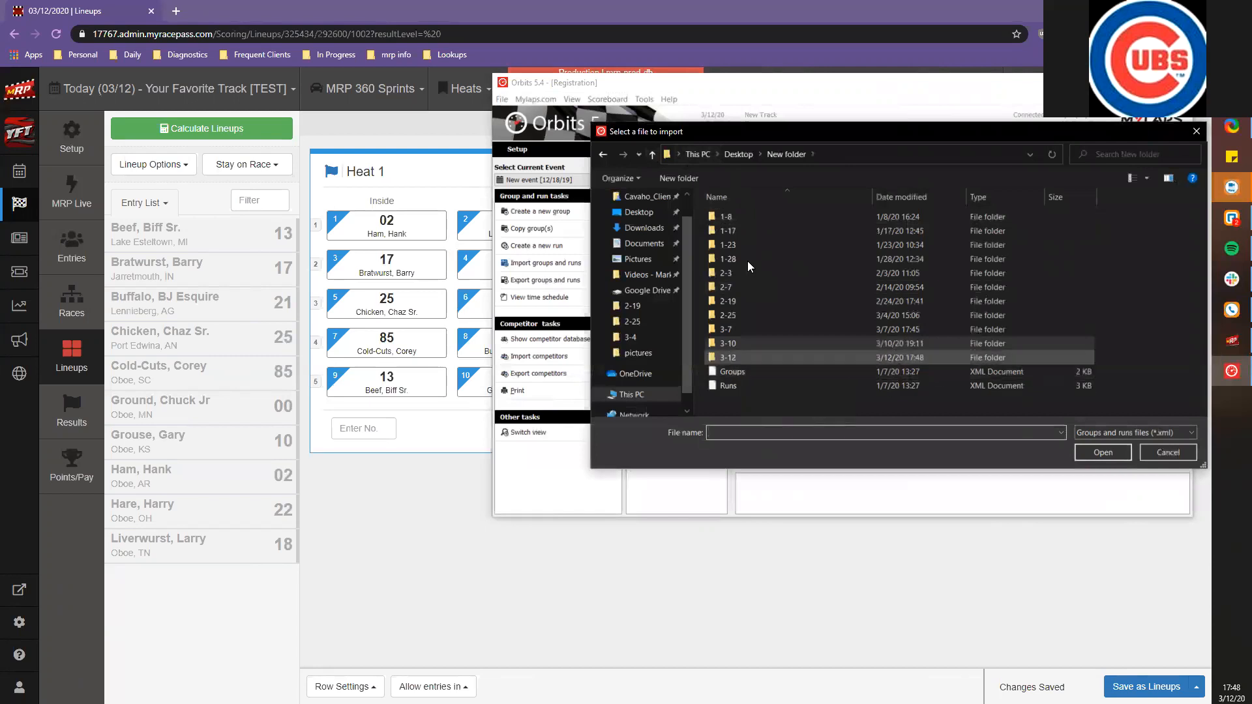
double_click(747, 357)
double_click(723, 231)
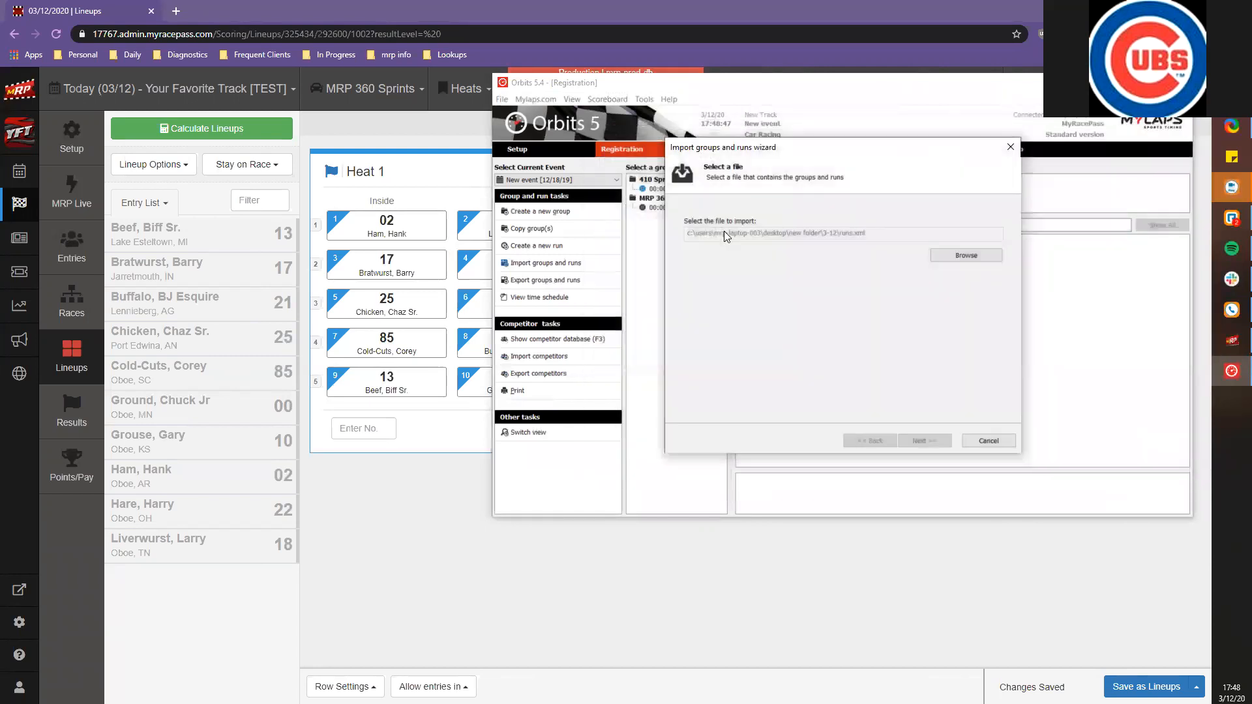
left_click(923, 440)
left_click(925, 442)
left_click(676, 219)
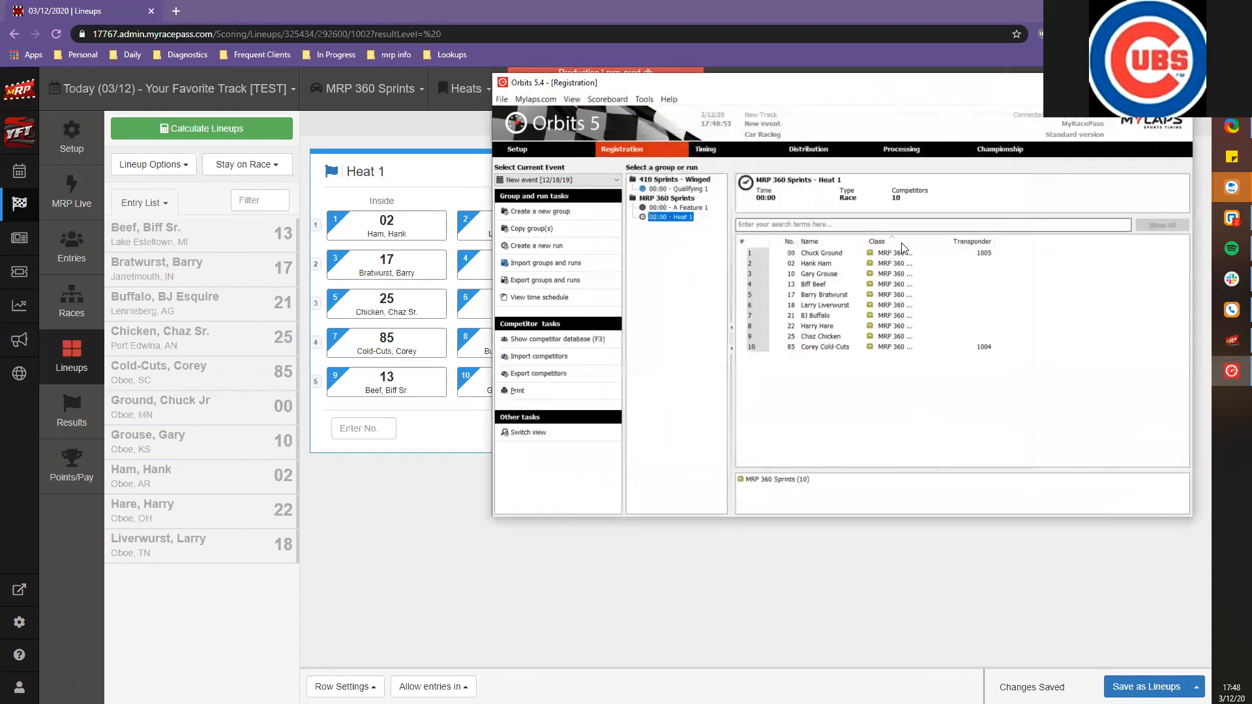
Open the Orbits track simulator and restore its window to a smaller size
left_click(604, 100)
mouse_move(634, 96)
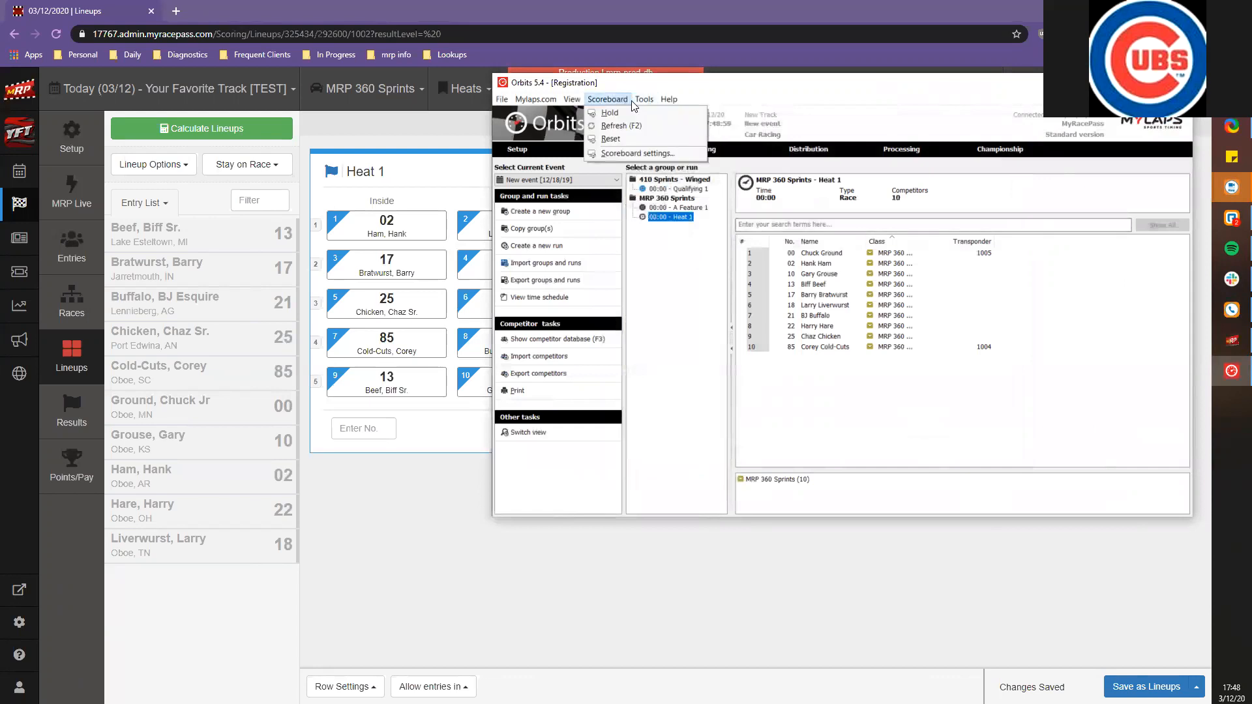
left_click(661, 136)
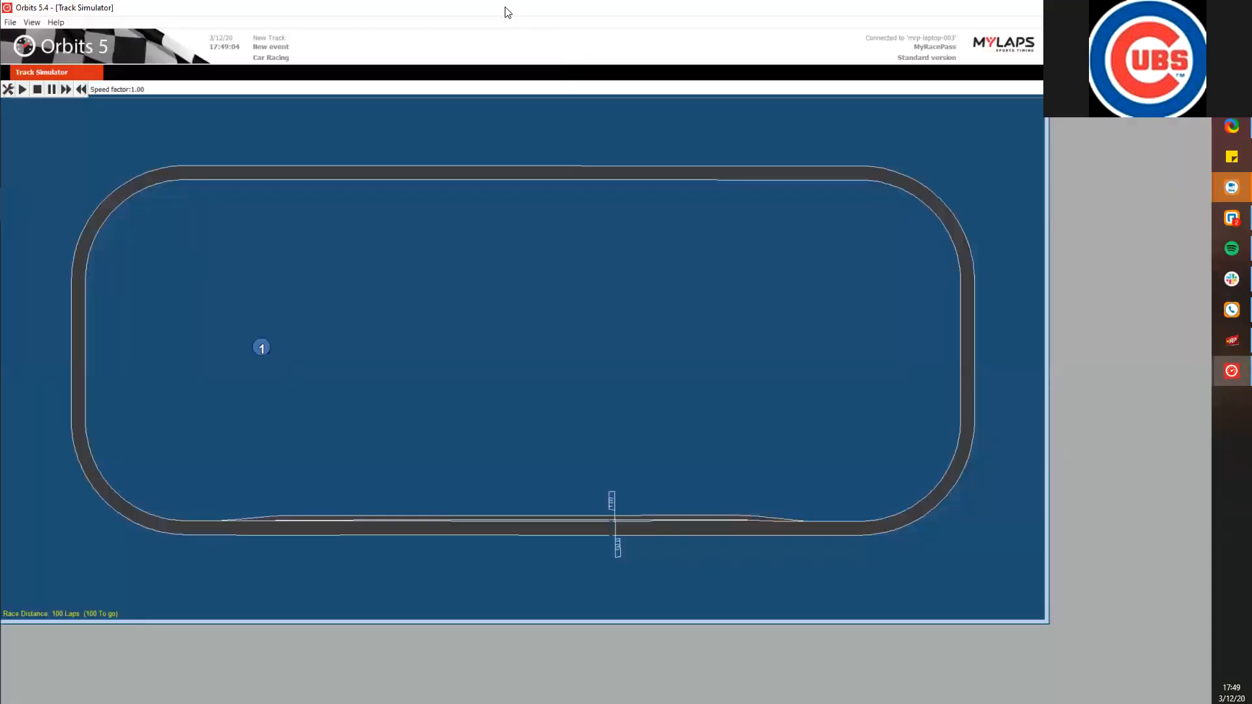
double_click(508, 12)
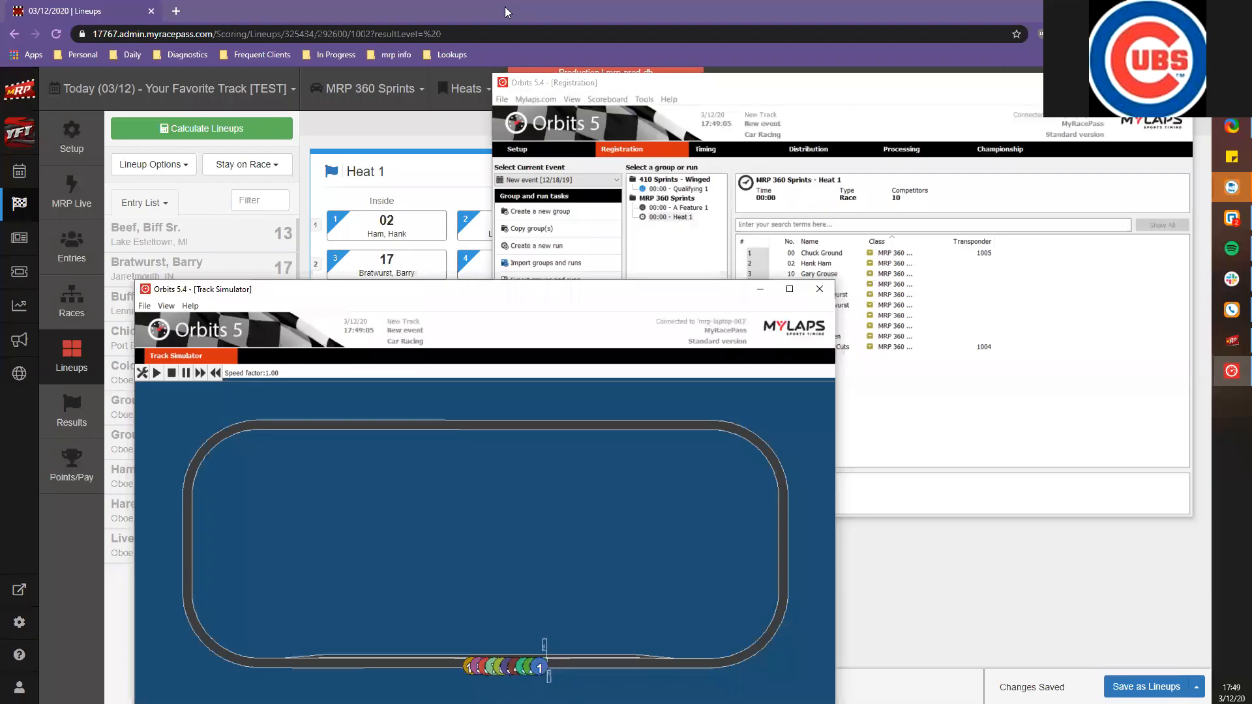
Start MRP 360 Sprints Heat 1 under the green flag, run the simulator at speed factor 4.00, and cancel the unrelated transponder dialog
left_click(735, 151)
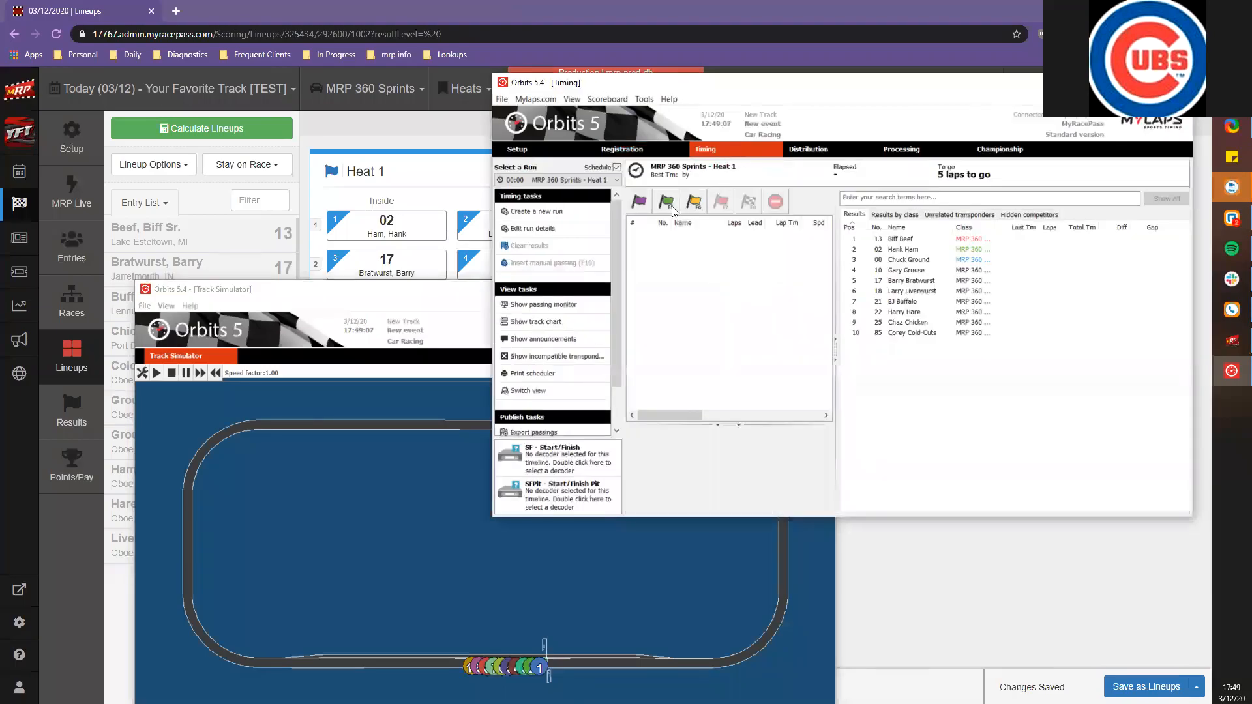
left_click(667, 202)
left_click(157, 381)
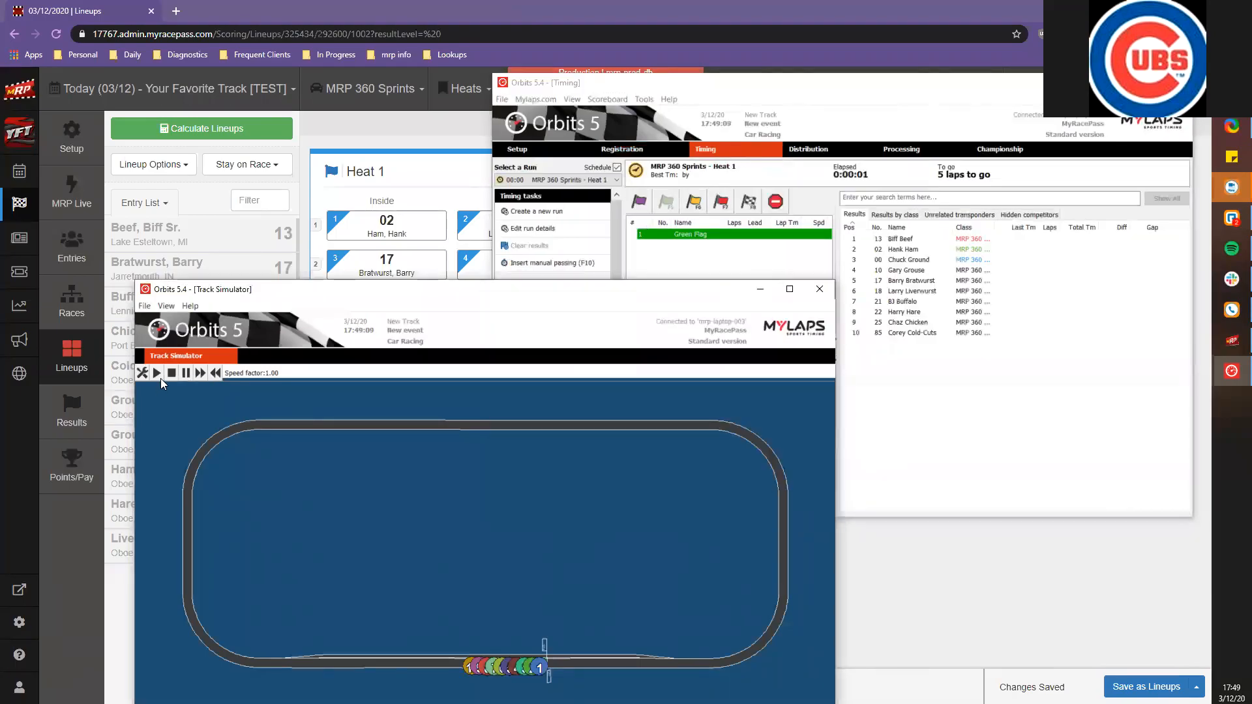
left_click(199, 375)
left_click(200, 376)
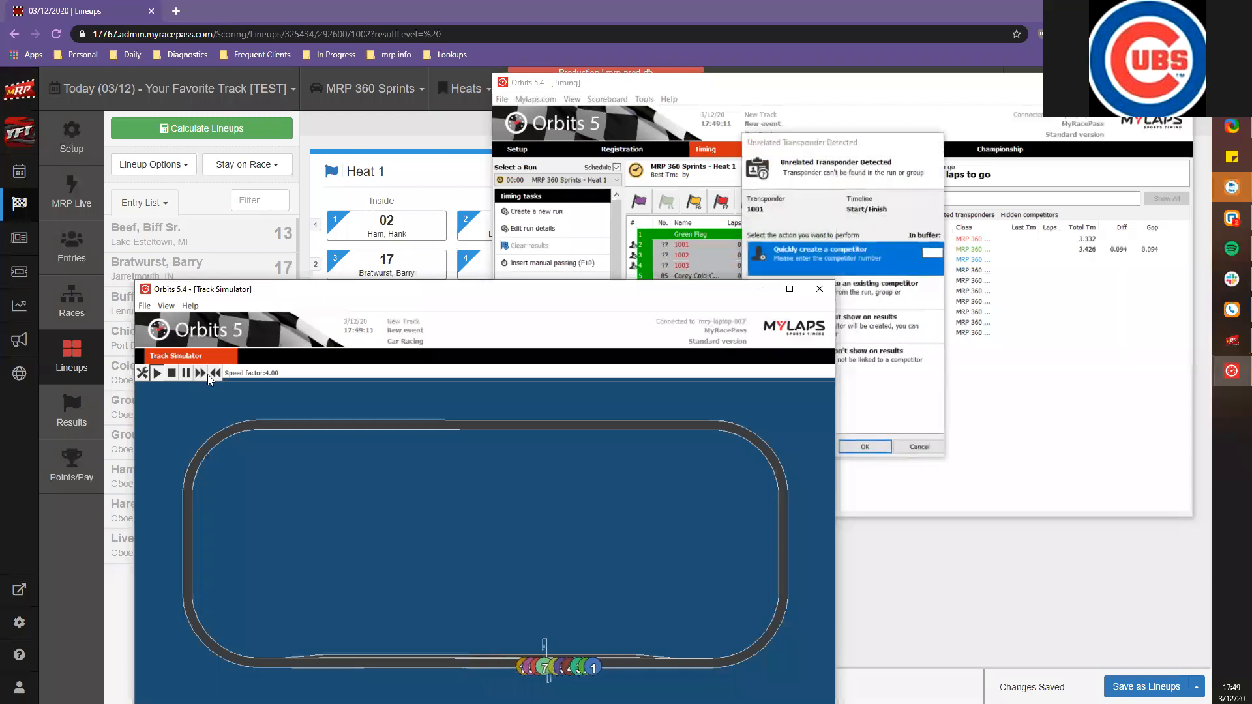
left_click_drag(876, 140, 937, 130)
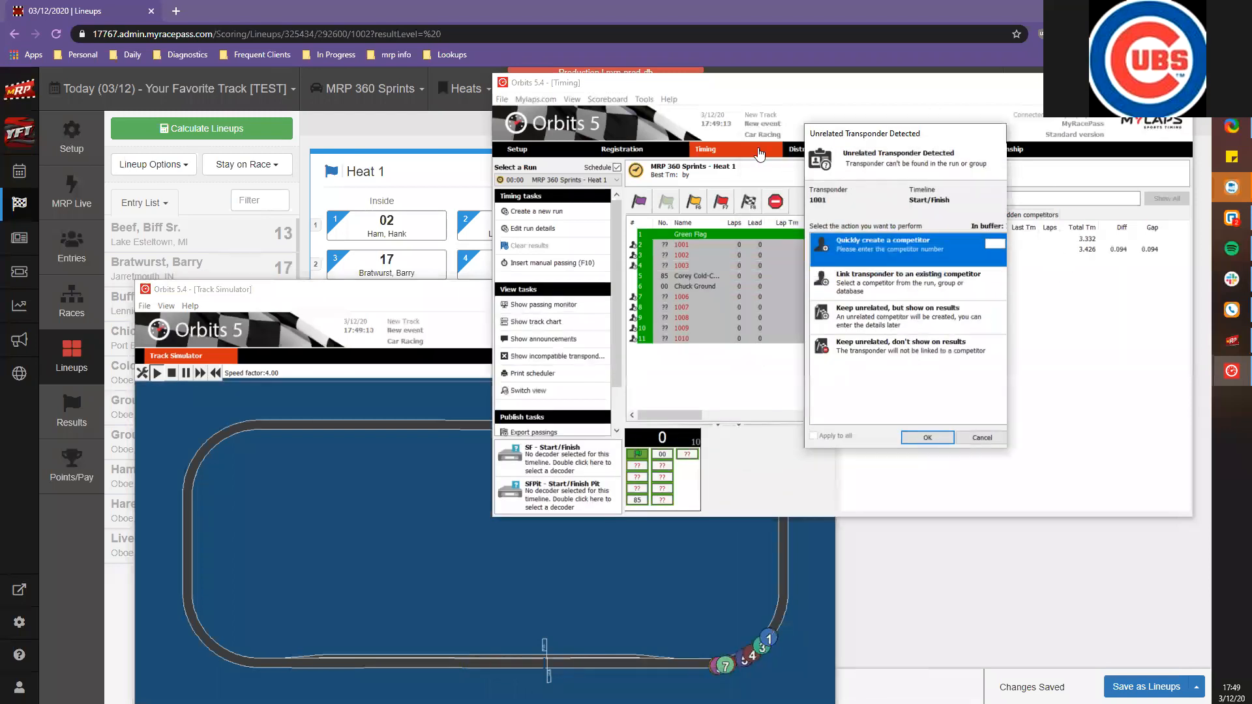
left_click(978, 437)
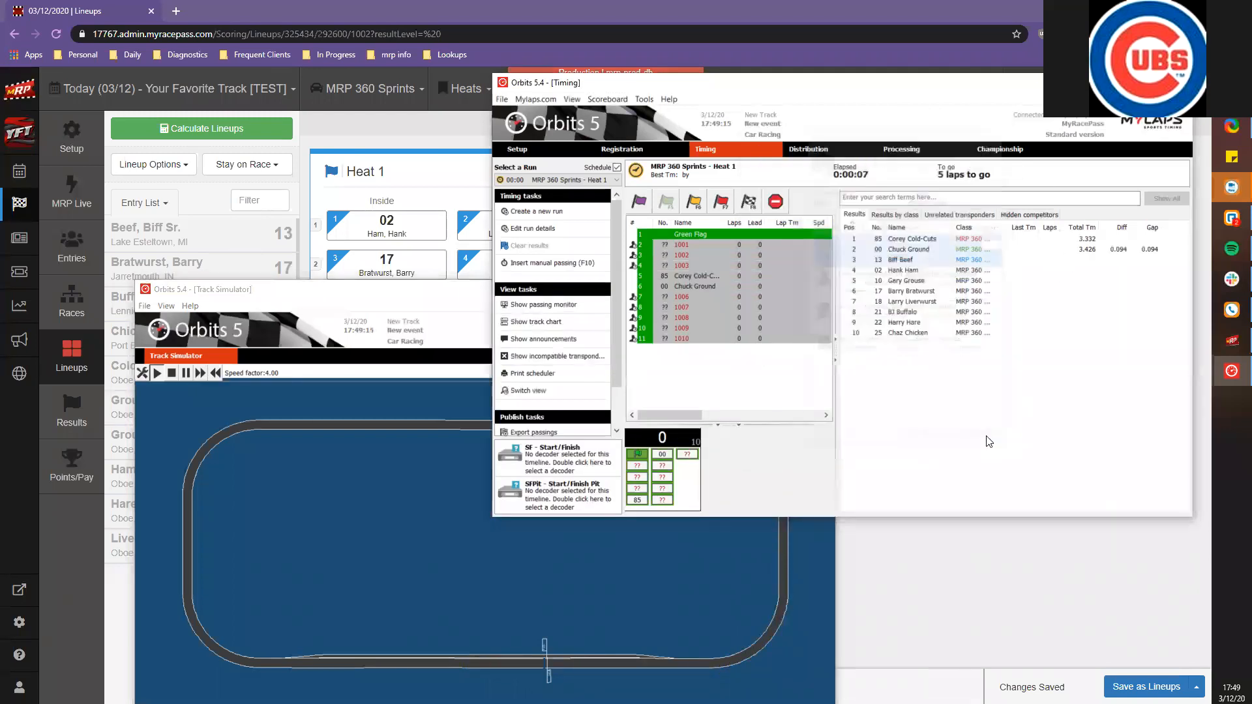
Show the MRP Live timing page in MyRacePass and bring up the MRP Live application to check the running heat
left_click(72, 195)
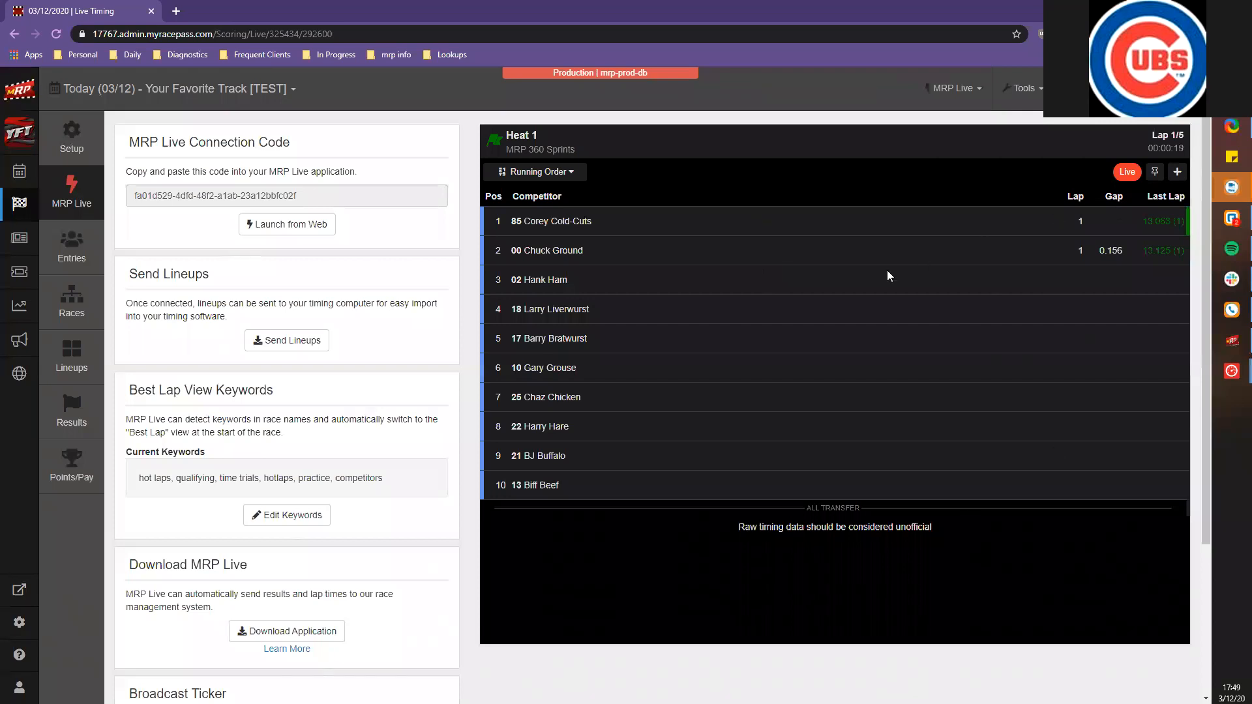
left_click(1231, 341)
Switch to Orbits timing, give Heat 1 the finish flag, and stop the run with confirmation
mouse_move(1231, 371)
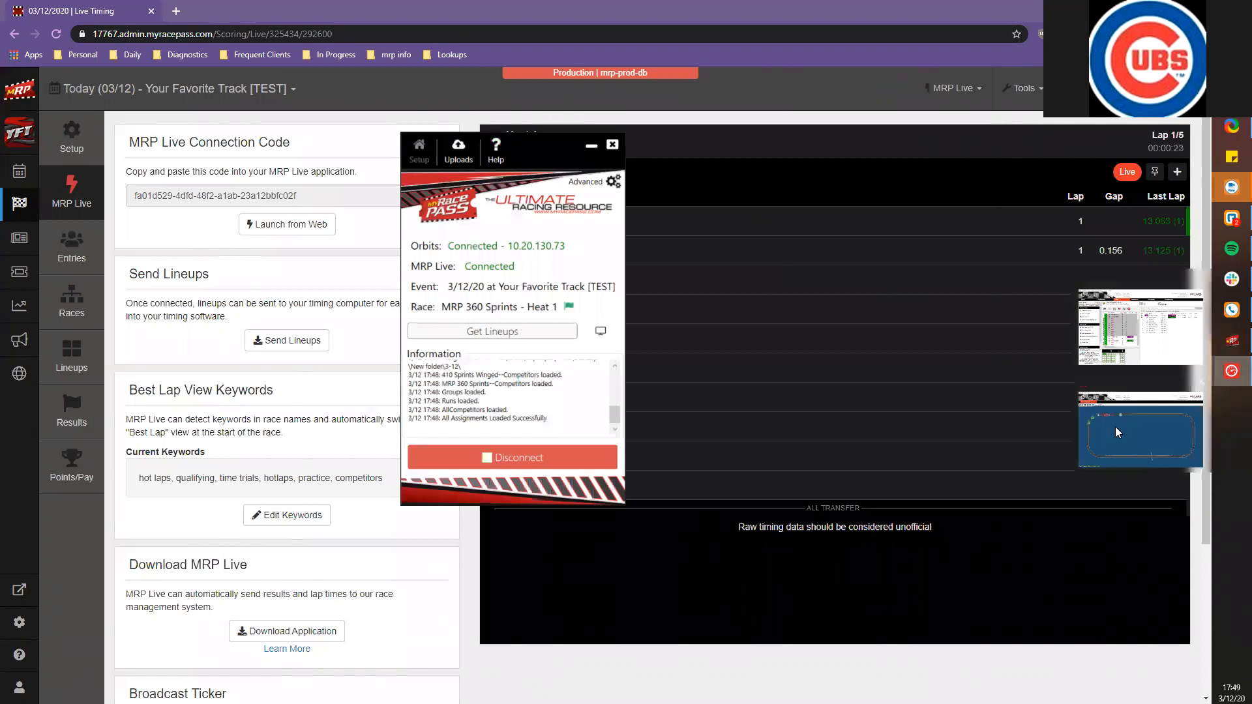
left_click(1115, 426)
left_click(1167, 356)
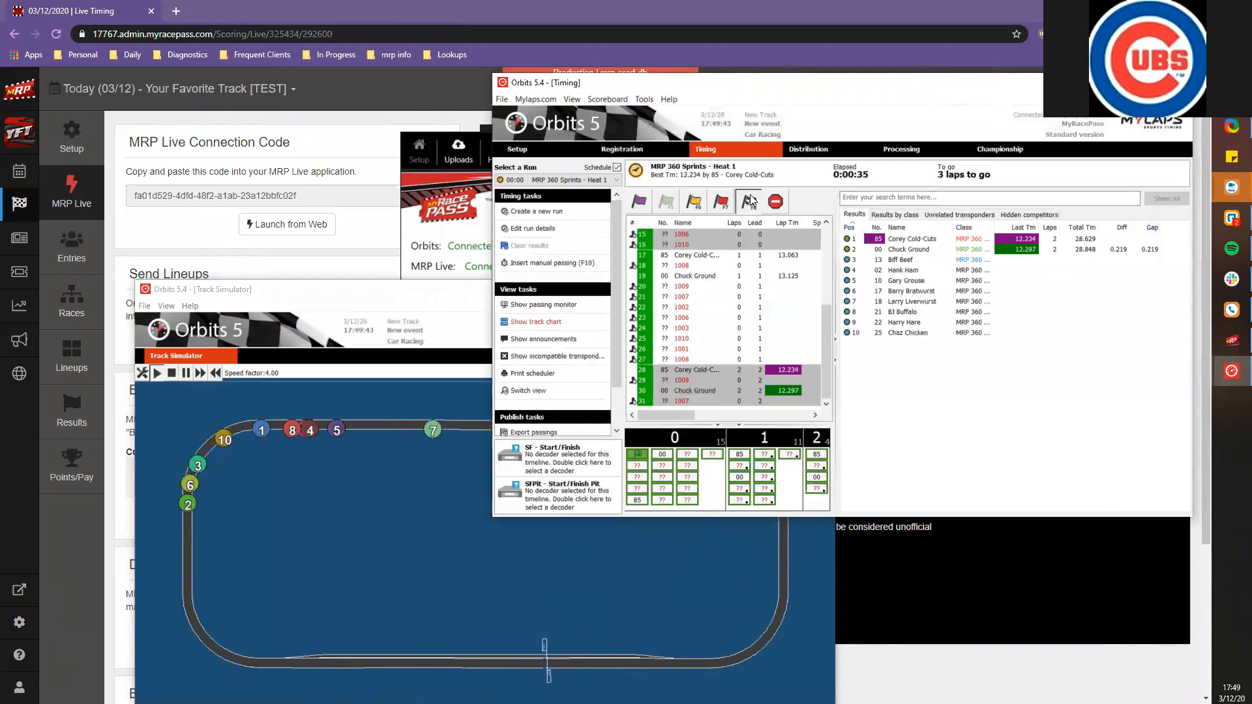
key("F8")
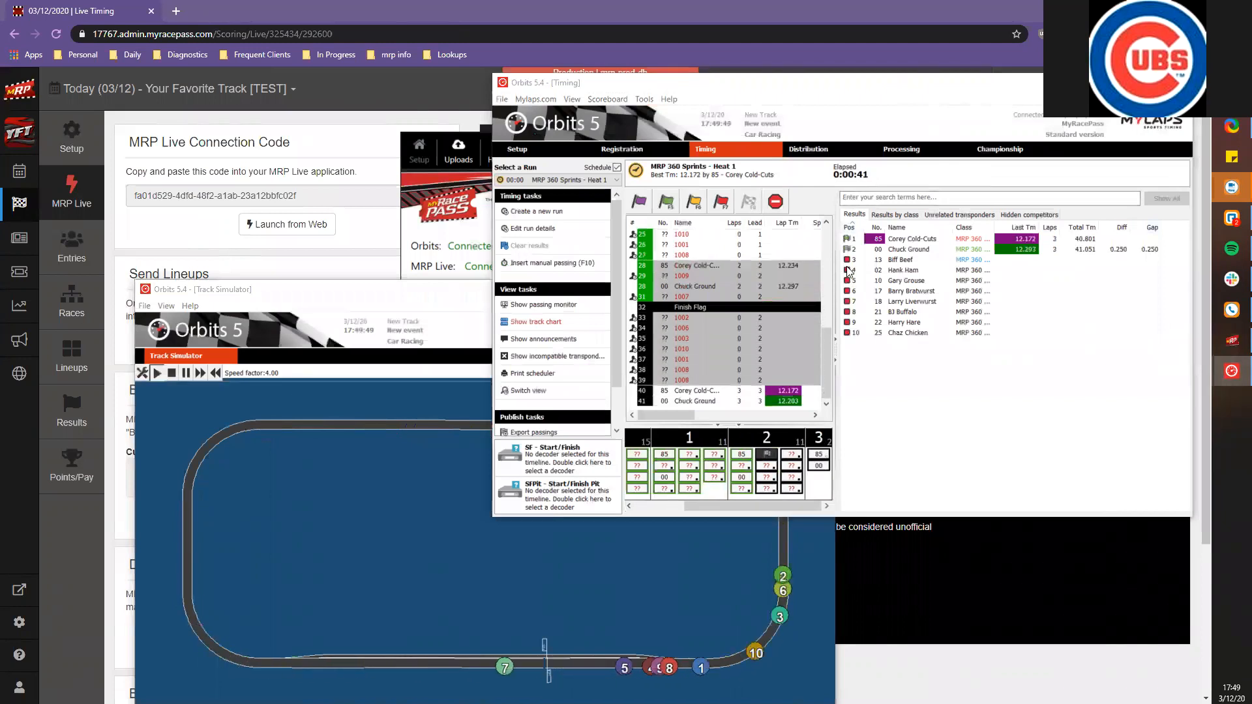
left_click(775, 202)
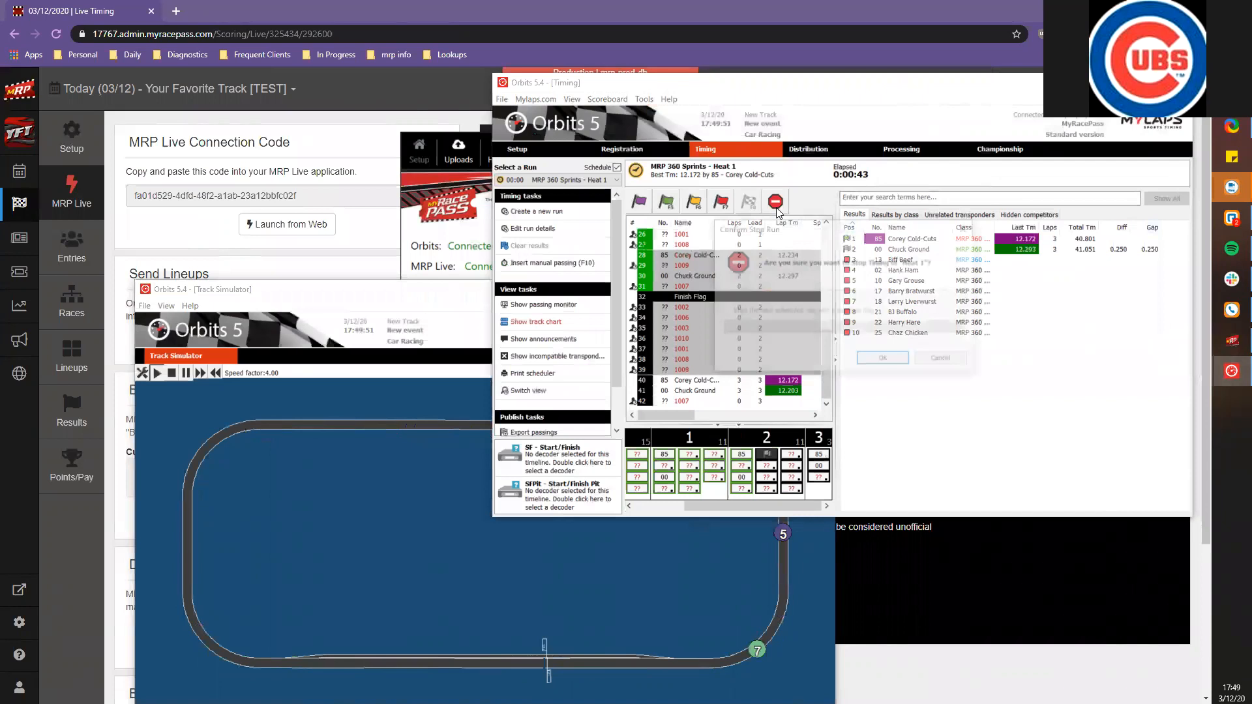
key("Return")
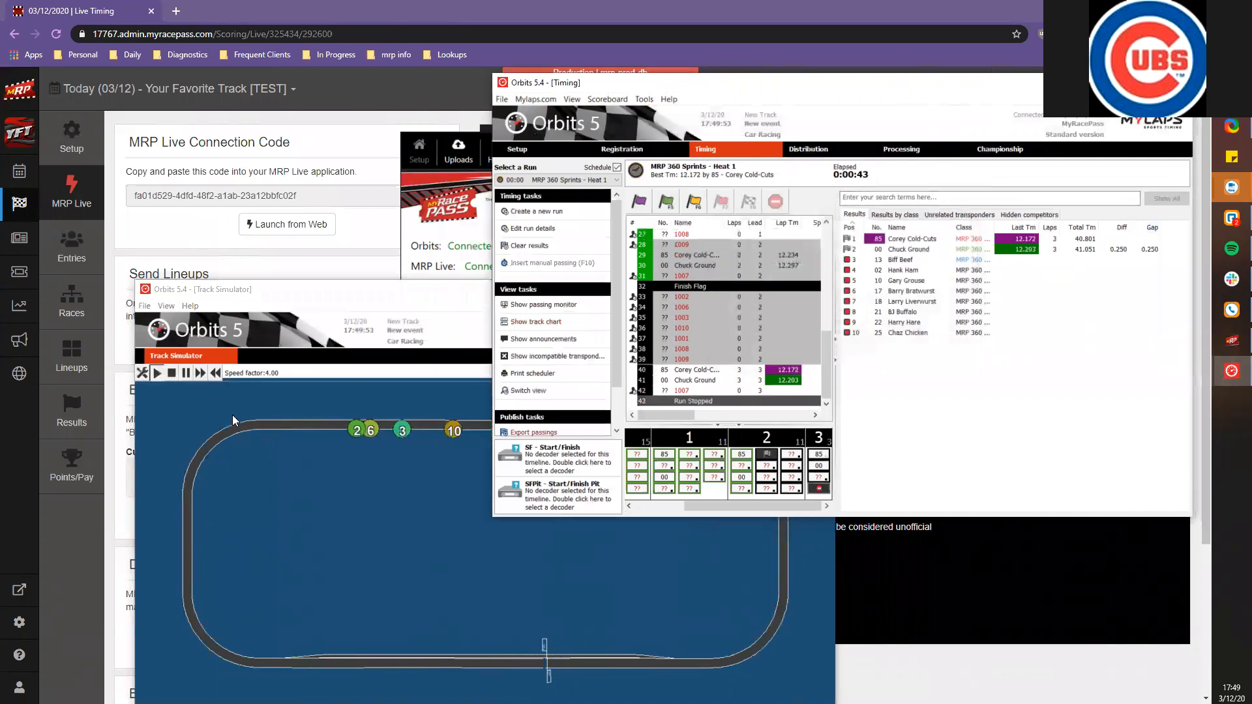
Stop the track simulation and minimize both Orbits windows
left_click(170, 374)
left_click(168, 374)
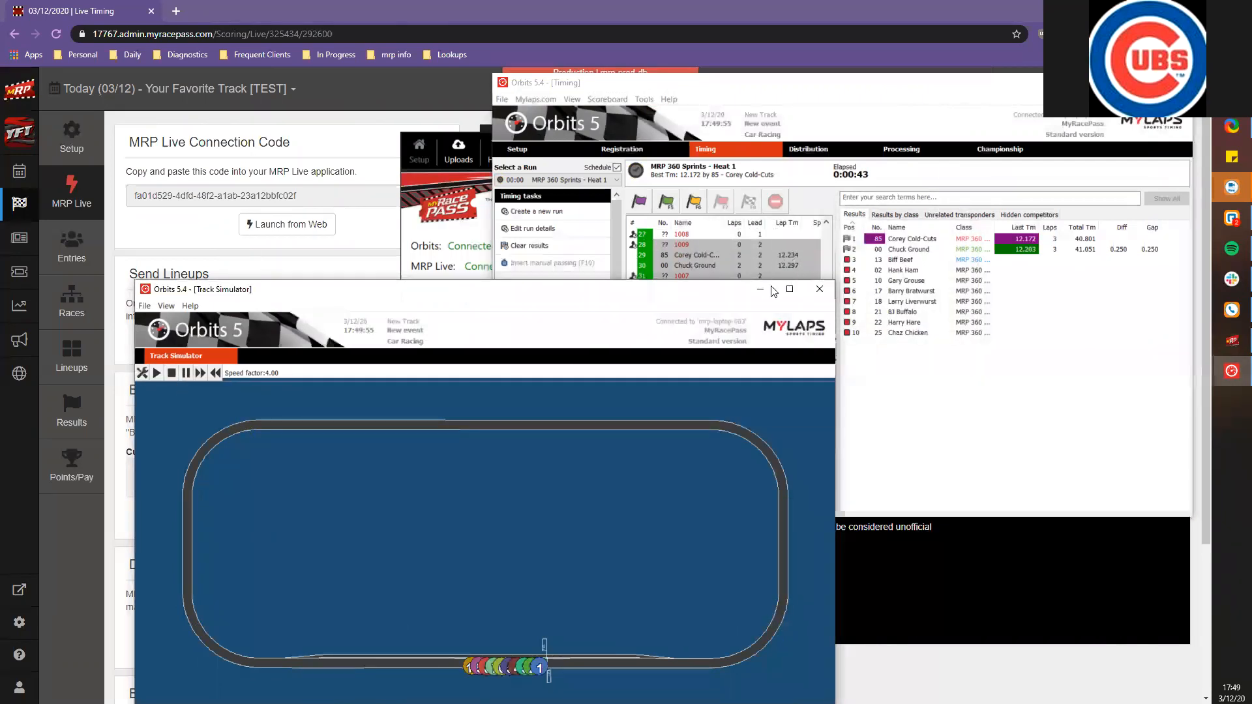
left_click(761, 289)
left_click(1116, 83)
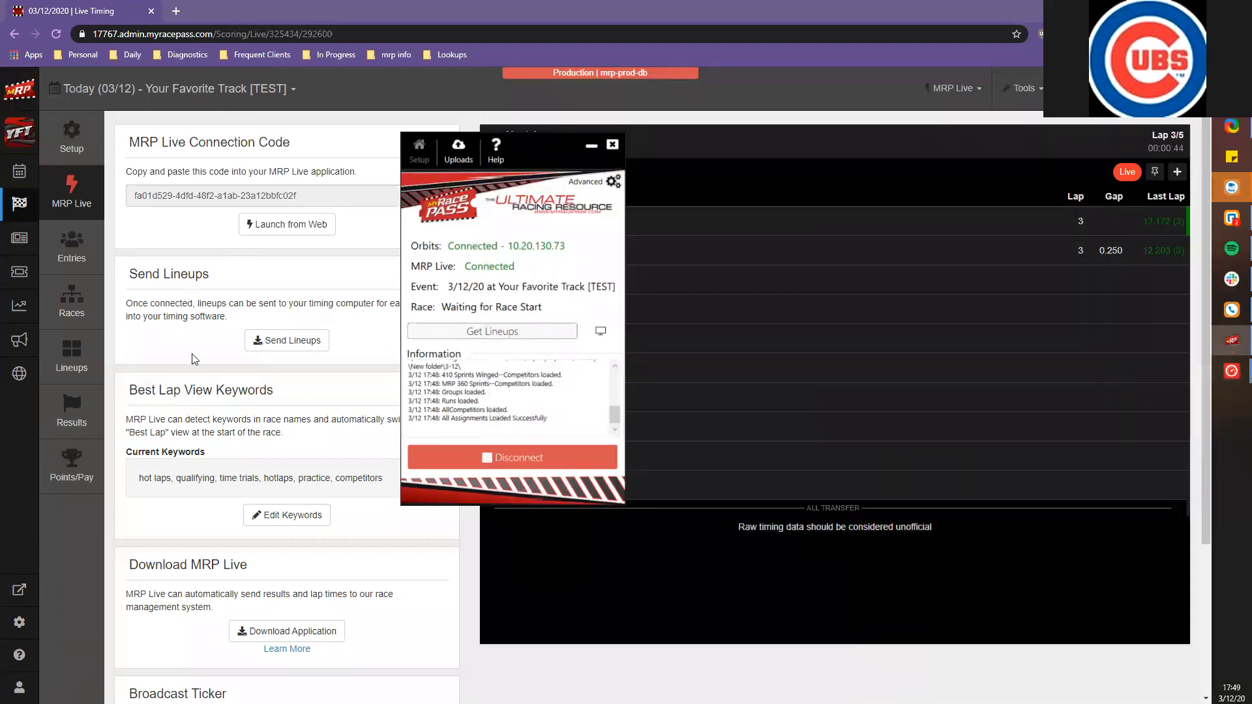
Open the imported Heat 1 results in MyRacePass and add cars 17, 21, 25, 10, 02, 22, 13 and 18 below the two finishers
left_click(86, 420)
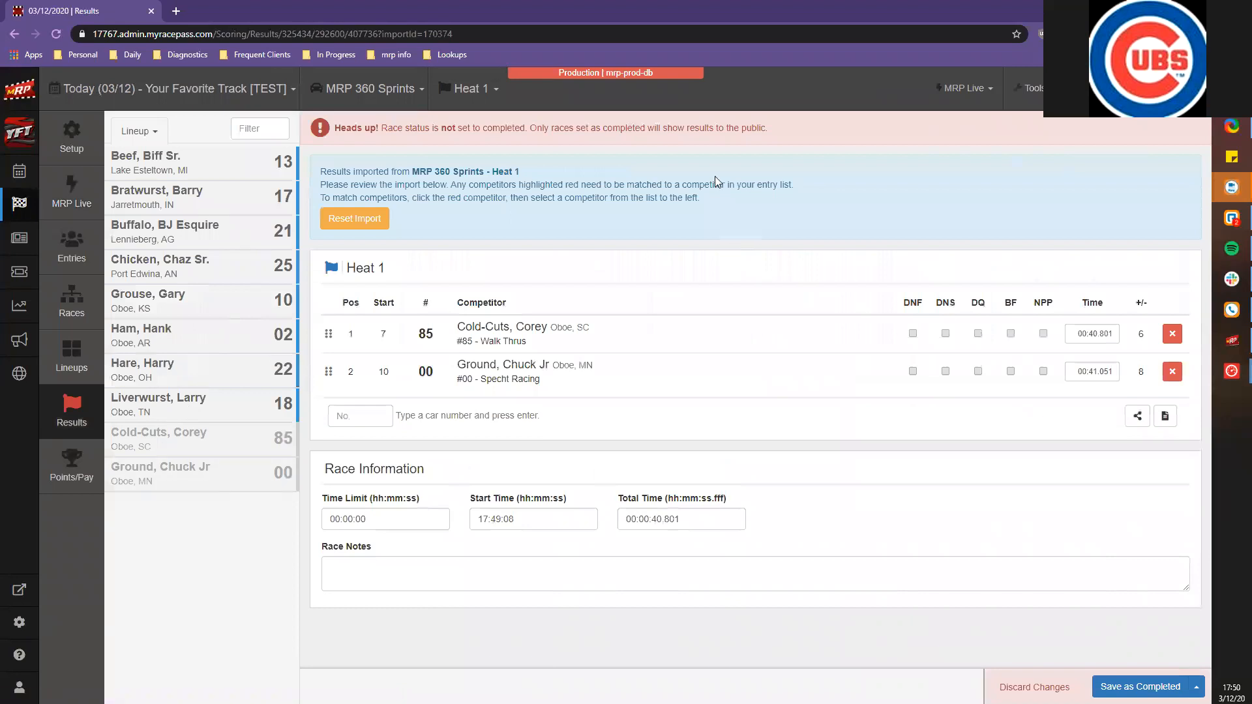
left_click(235, 365)
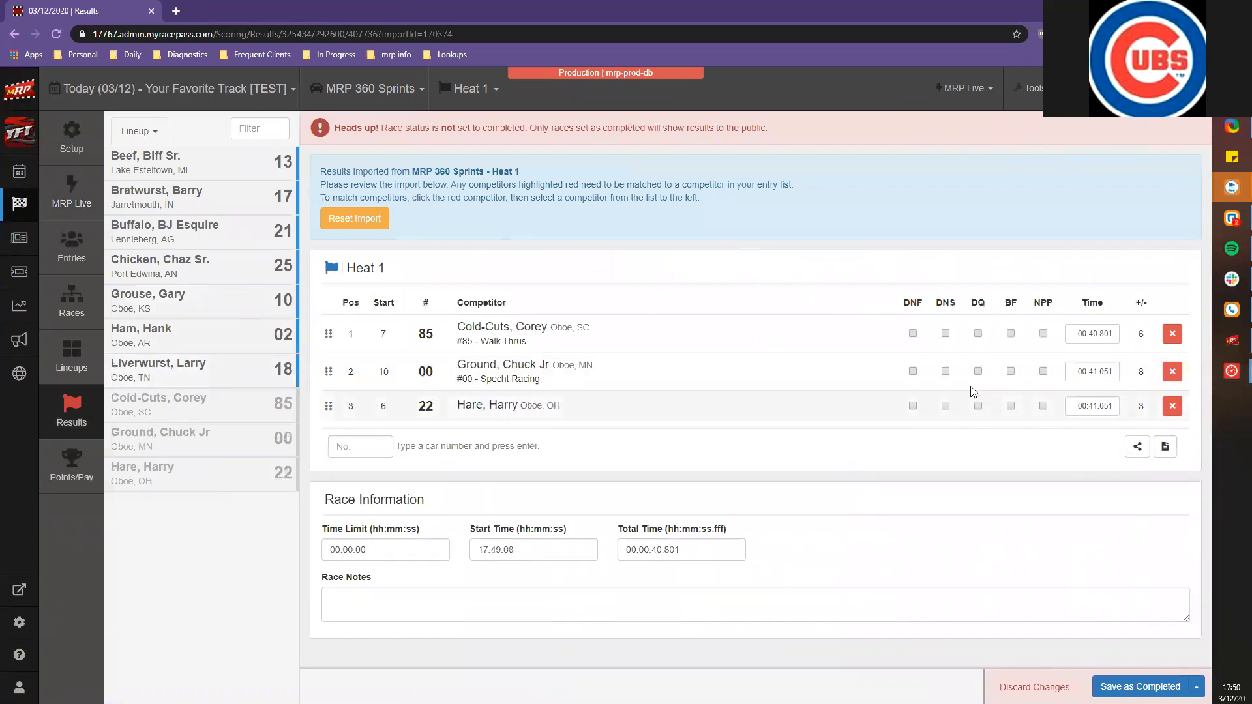
left_click(1172, 406)
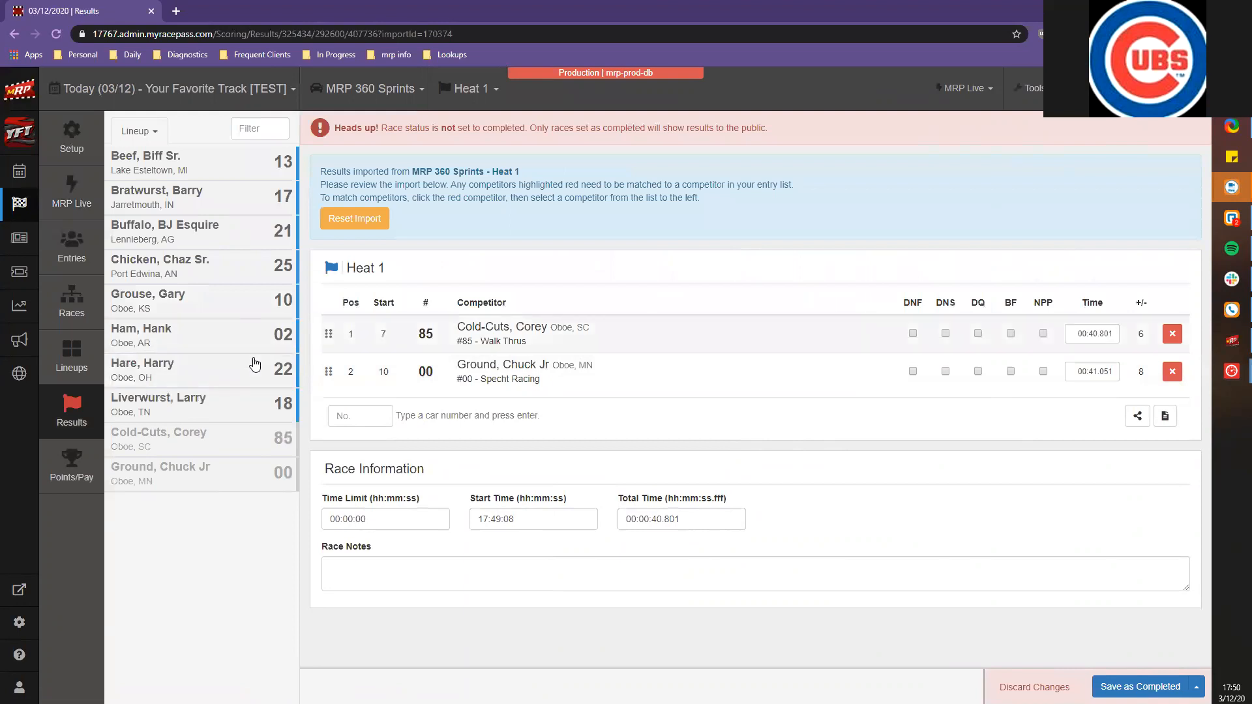
double_click(196, 211)
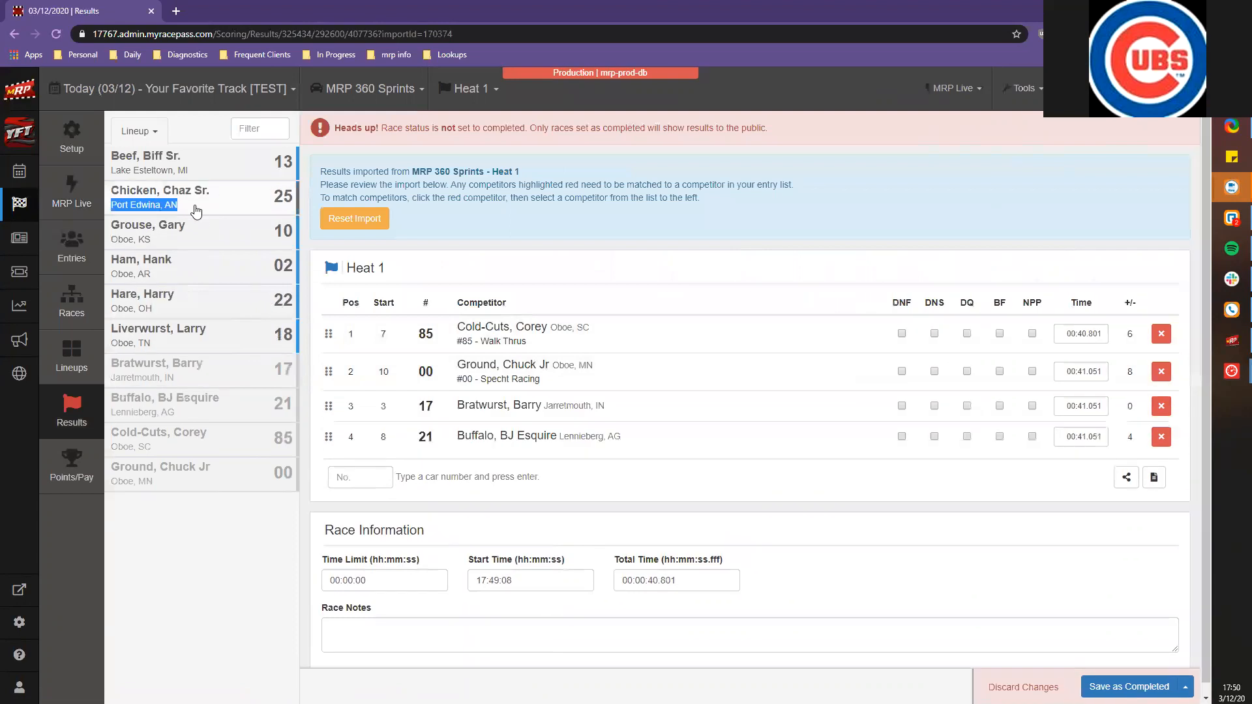
left_click(252, 162)
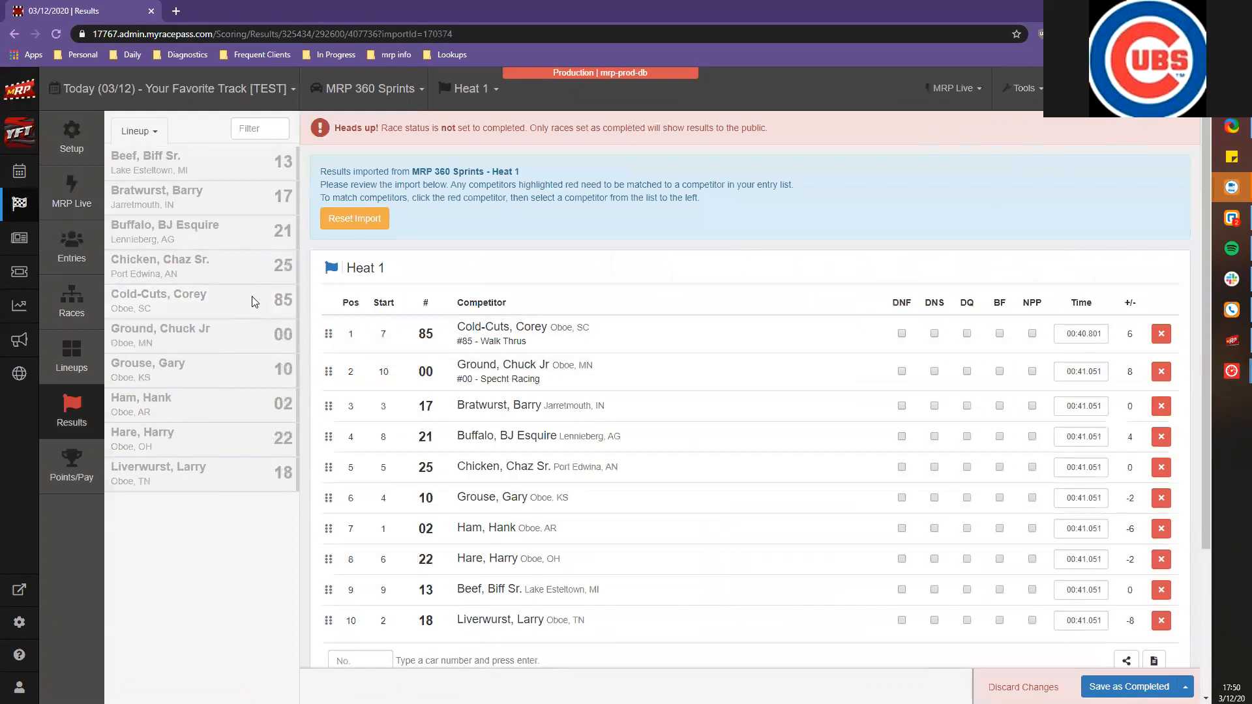
Move car 00 to fifth position in the Heat 1 results and save them as completed
mouse_move(329, 371)
left_mouse_down()
mouse_move(328, 300)
mouse_move(329, 463)
left_mouse_up()
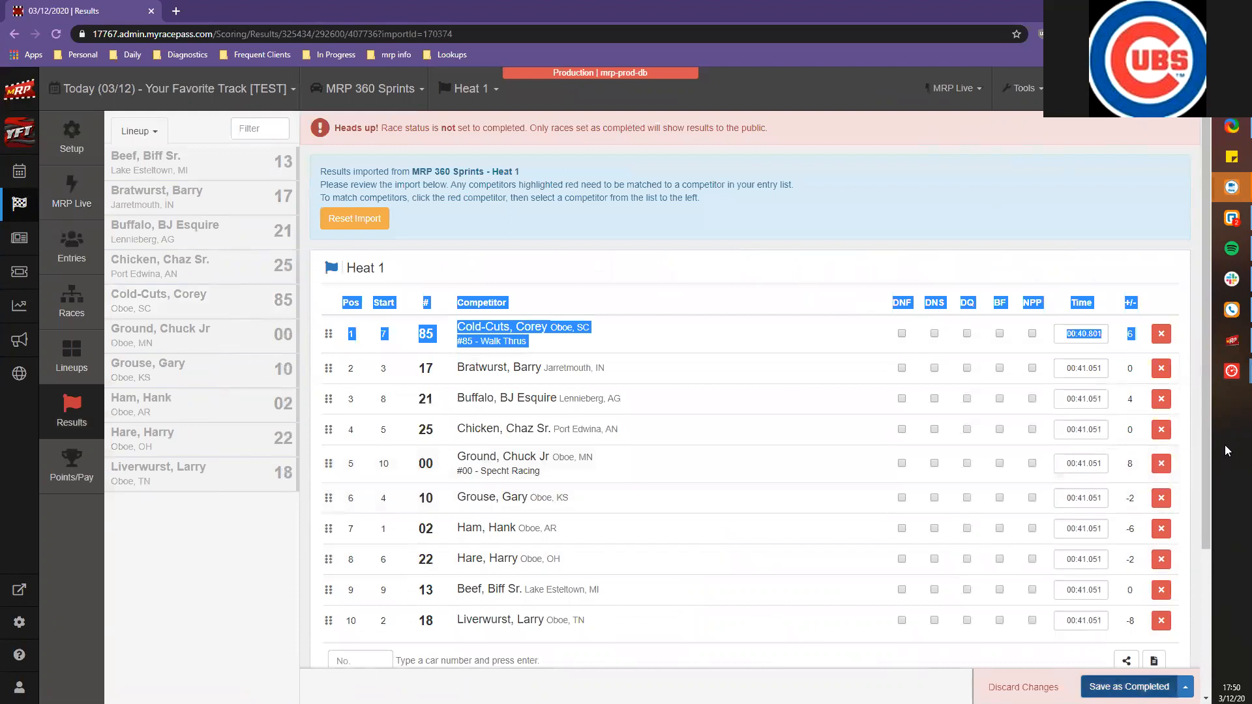
left_click(1231, 342)
left_click(1231, 343)
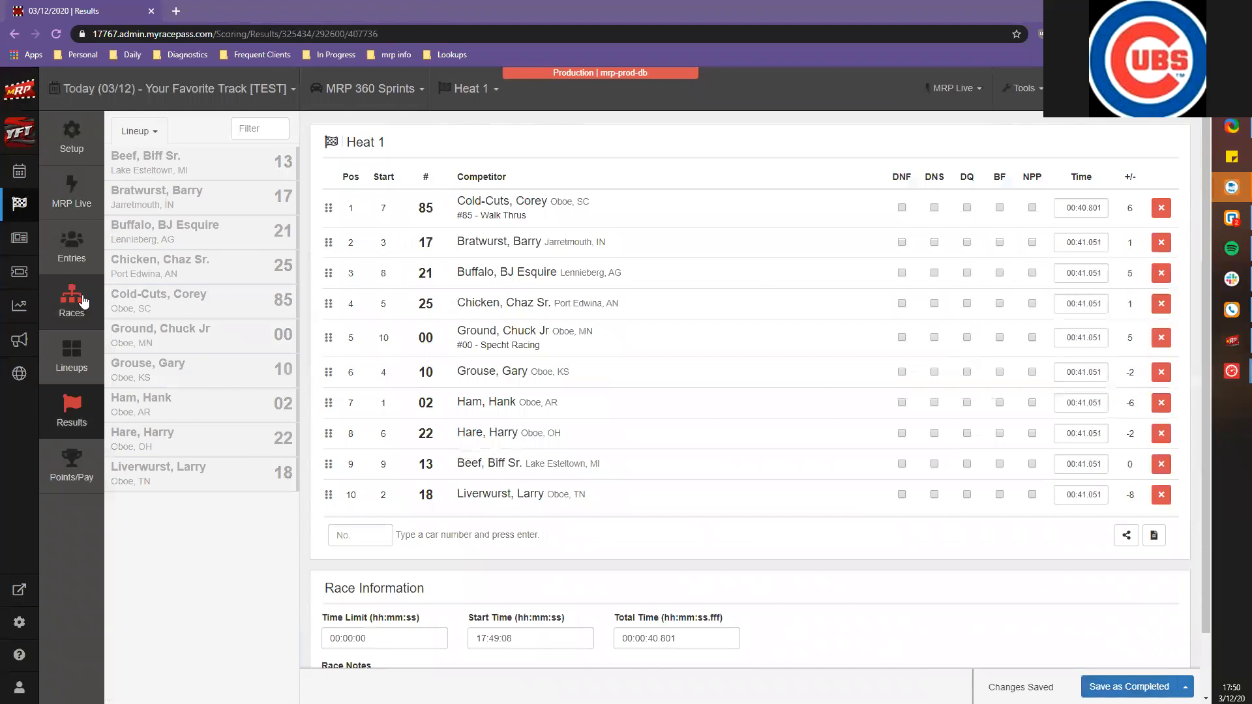
Open the MRP 360 Sprints entry list and assign transponders 1002, 1001, 1005 and 1003 to cars 13, 17, 21 and 25
left_click(68, 261)
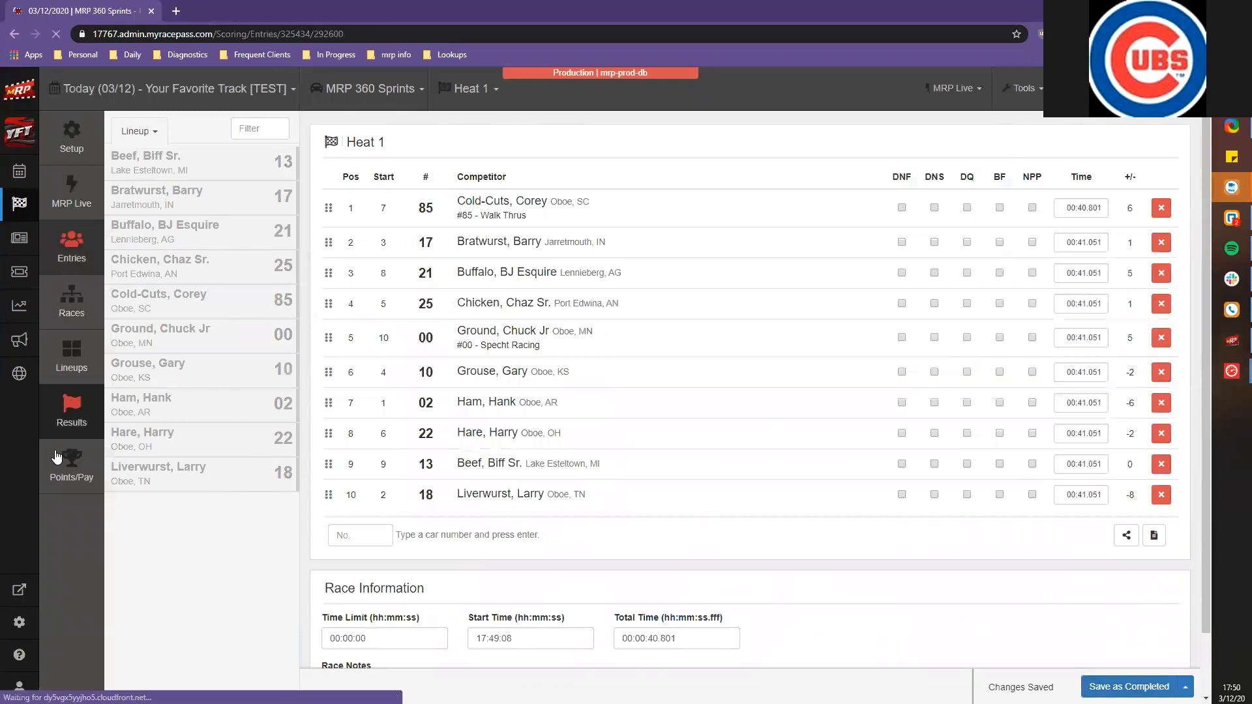
left_click(1077, 234)
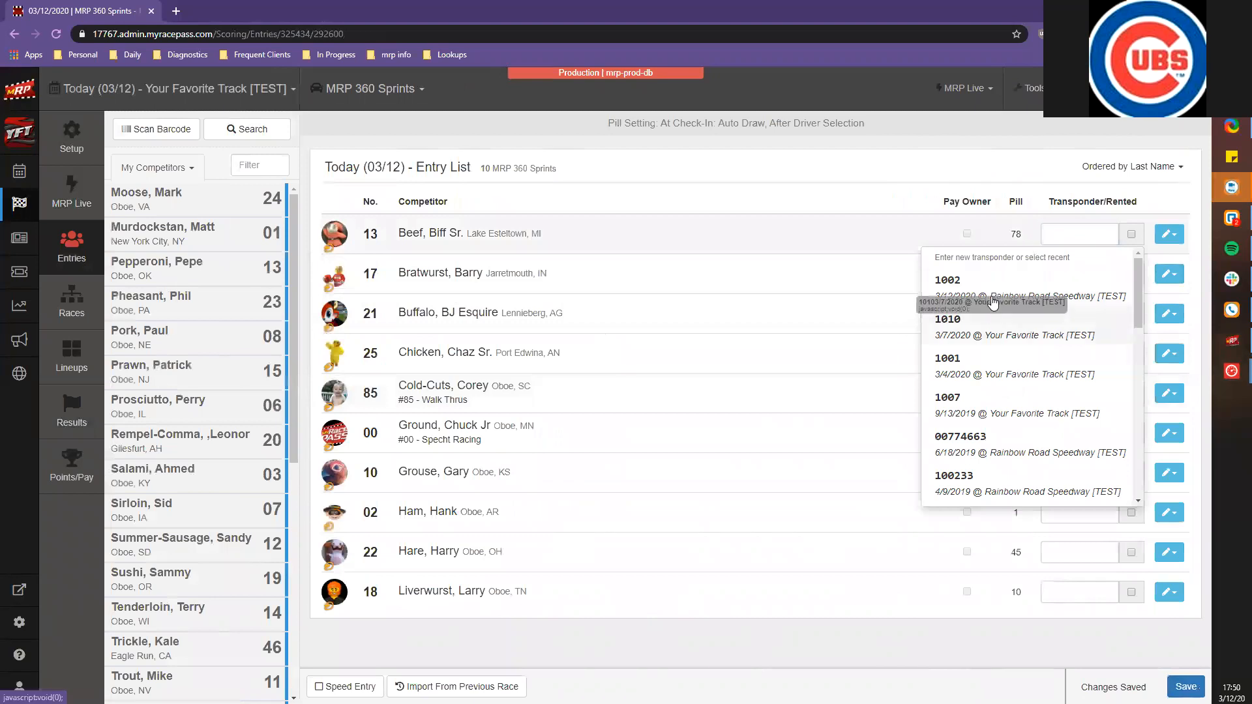
left_click(1028, 281)
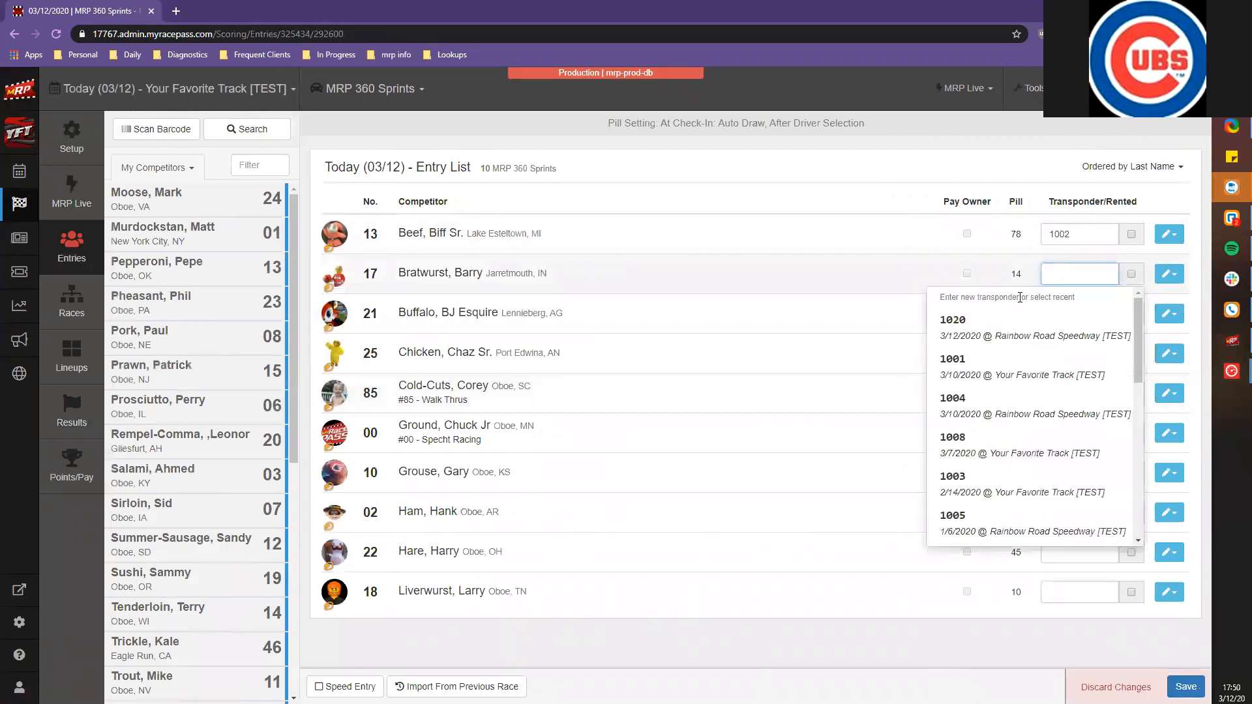
left_click(1043, 364)
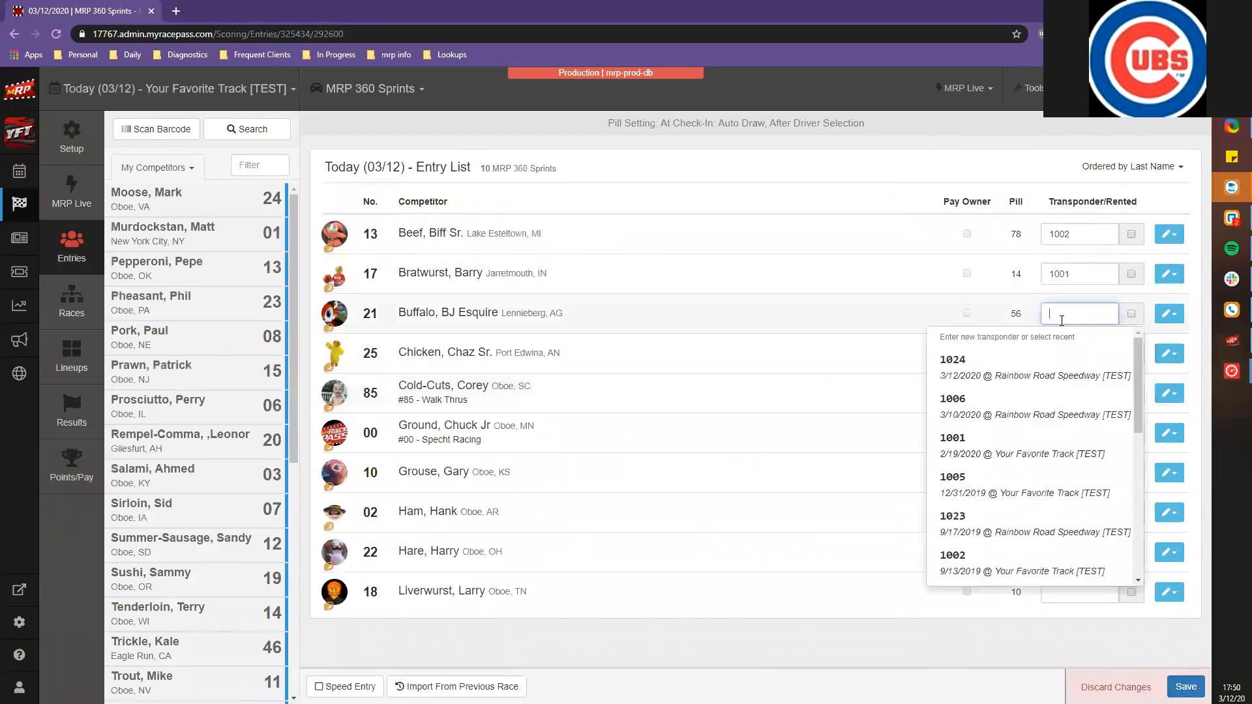
left_click(972, 485)
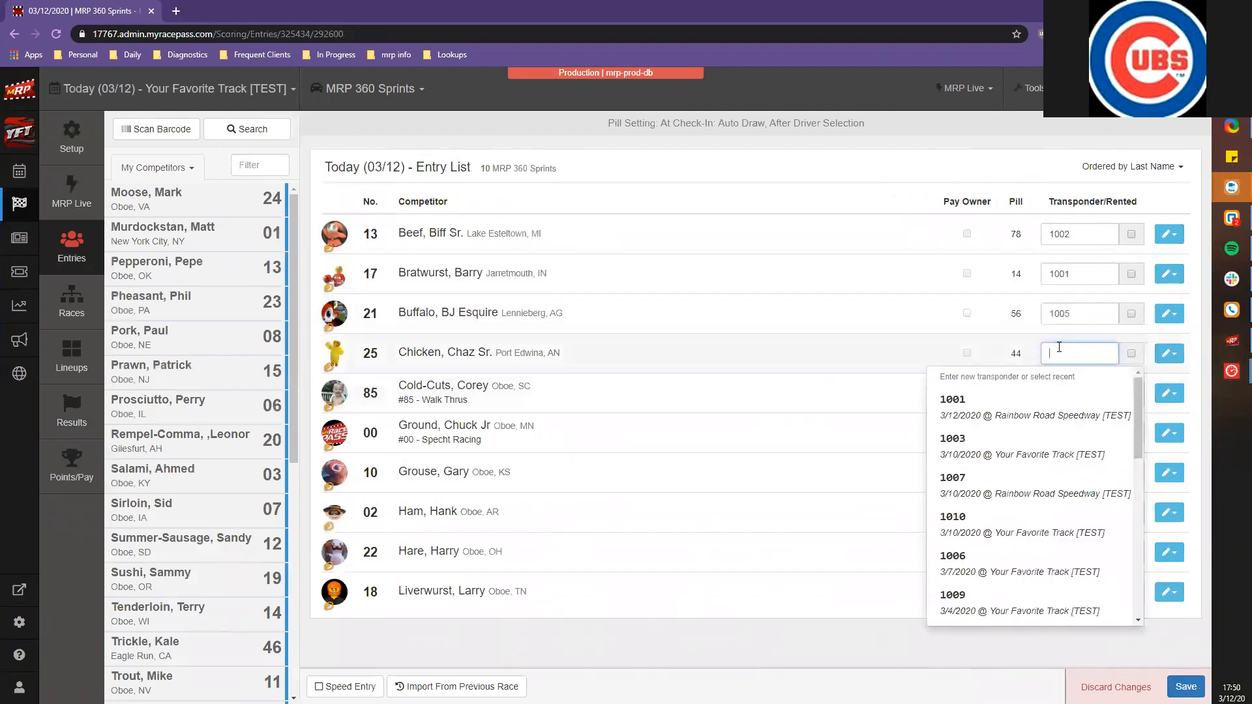
left_click(997, 440)
Assign transponders 1006, 1009 and 1008 to cars 00, 10 and 02 in the entry list
type("100")
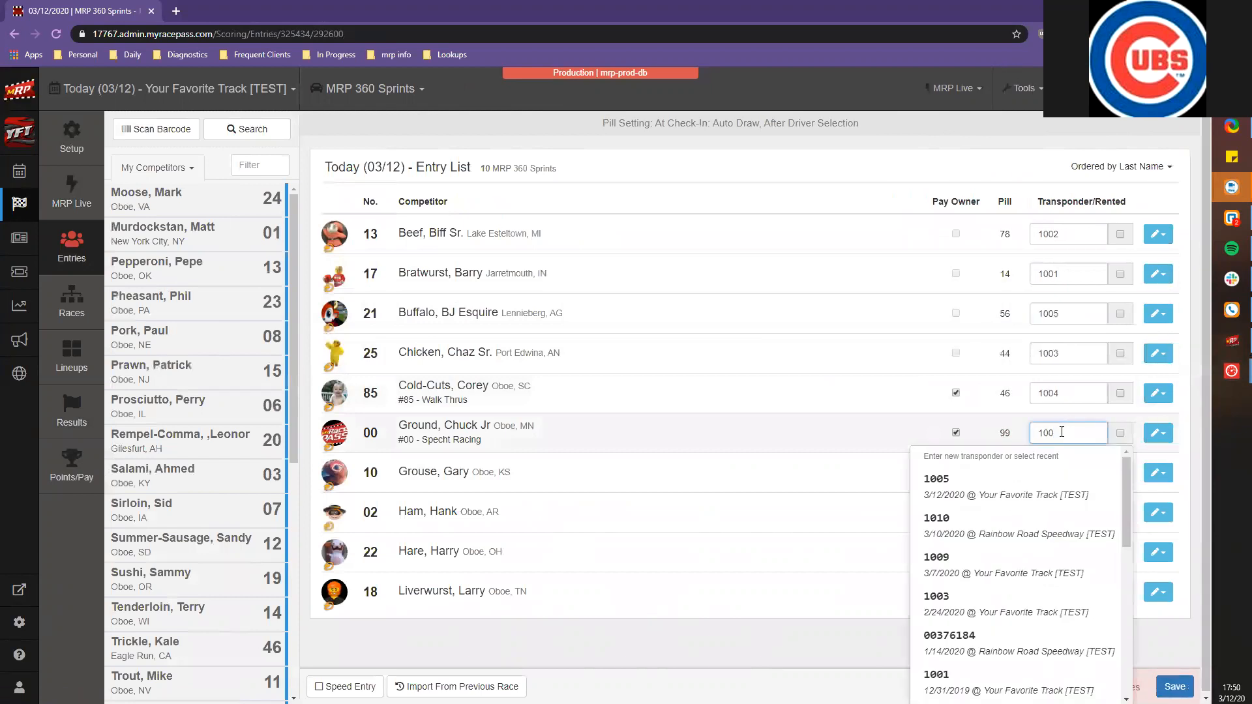
type("6")
left_click(1065, 471)
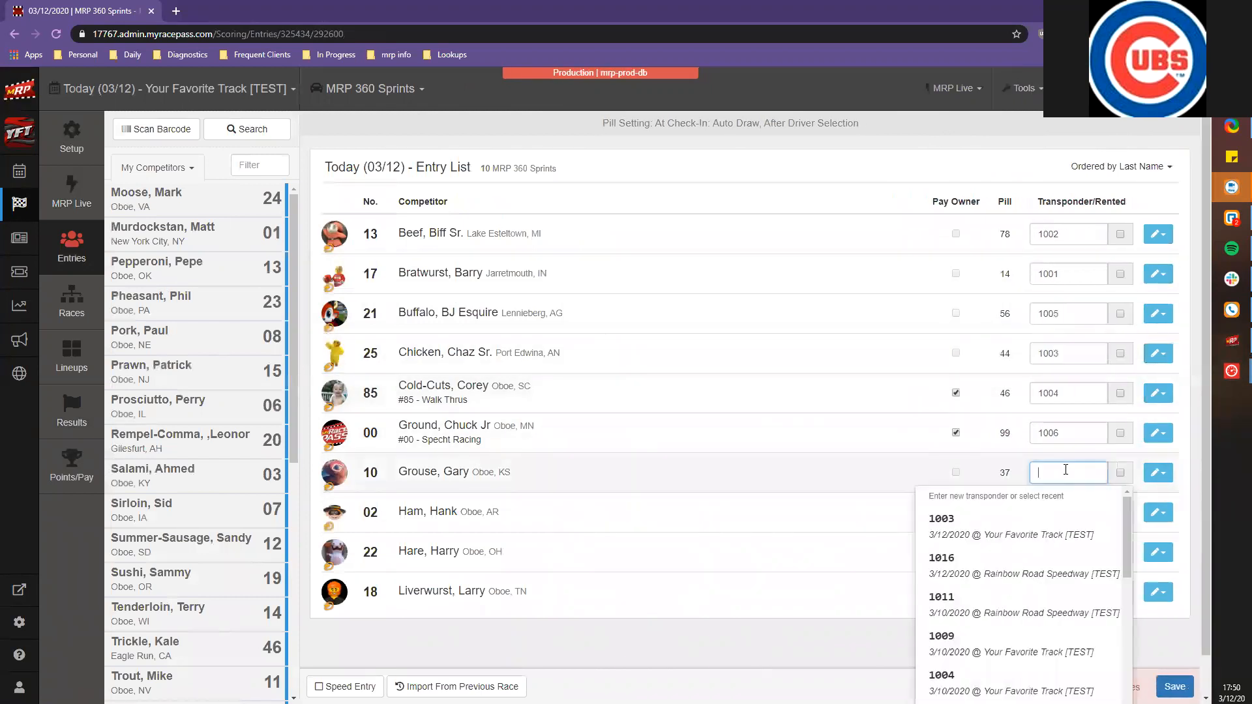
scroll(960, 569, "down", 1)
left_click(958, 548)
left_click(1078, 513)
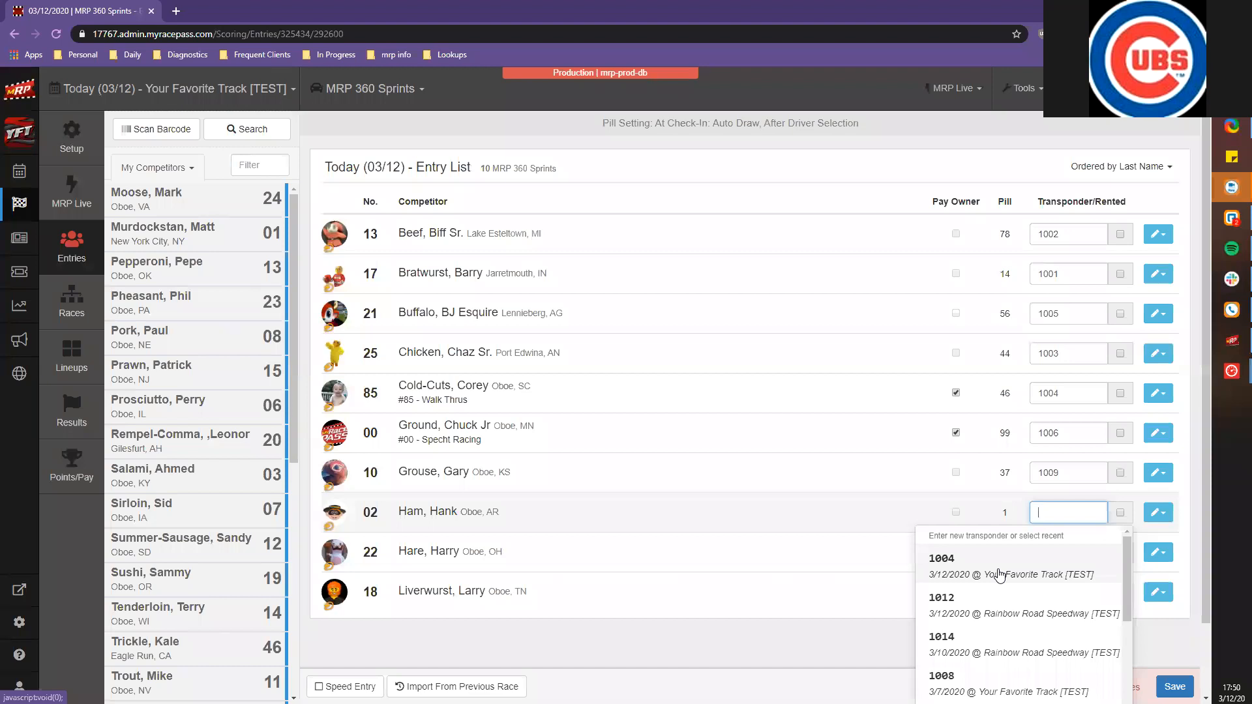
left_click(1007, 683)
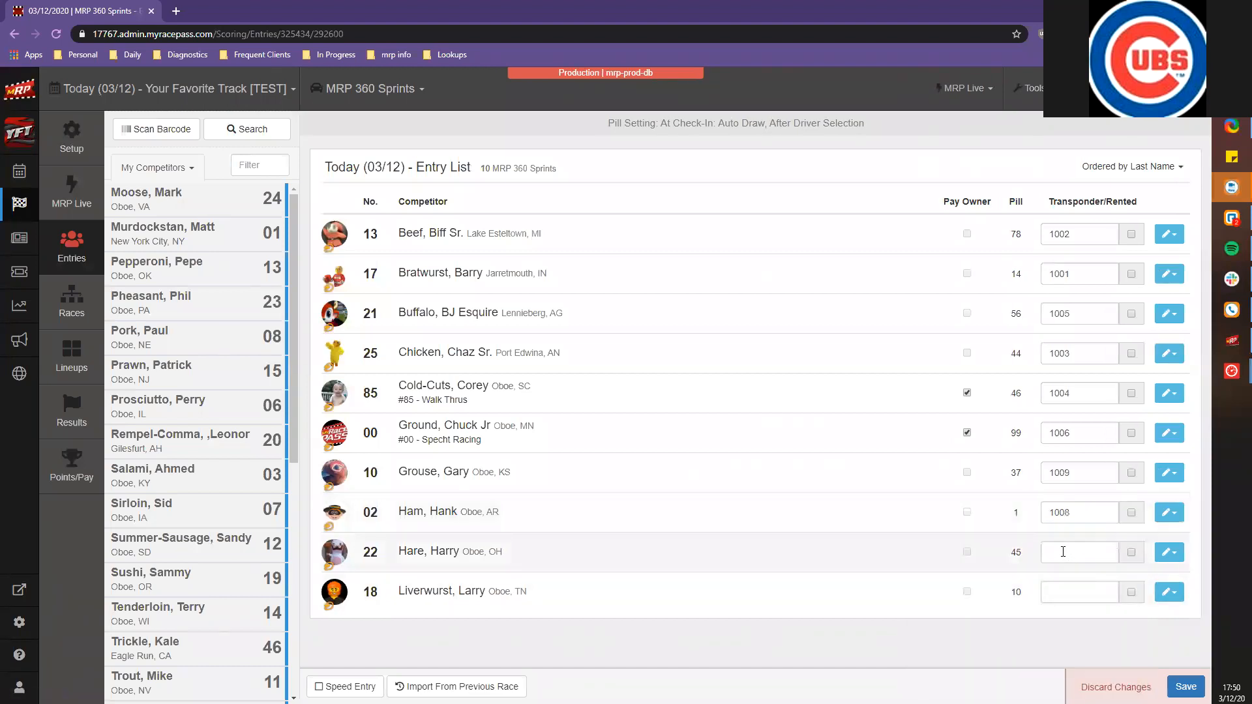
Assign transponders 1007 and 1010 to cars 22 and 18, and save the entry list
left_click(1063, 552)
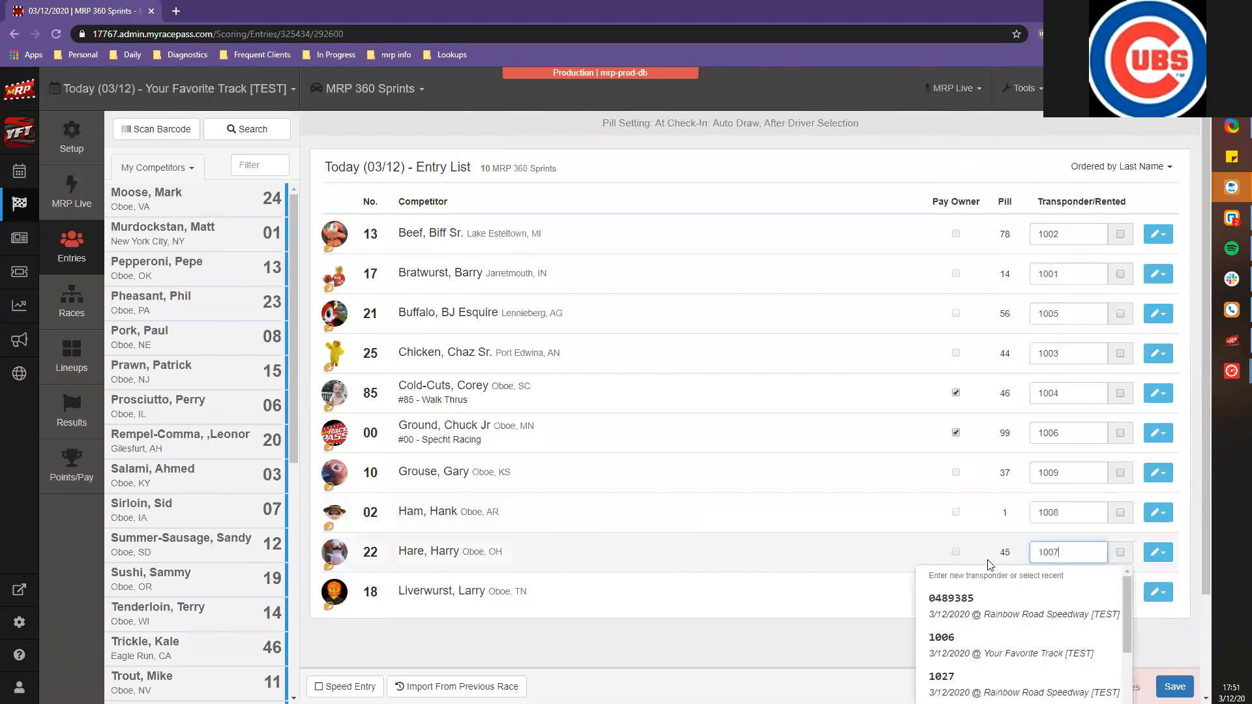
type("1007")
key("Return")
left_click(1057, 591)
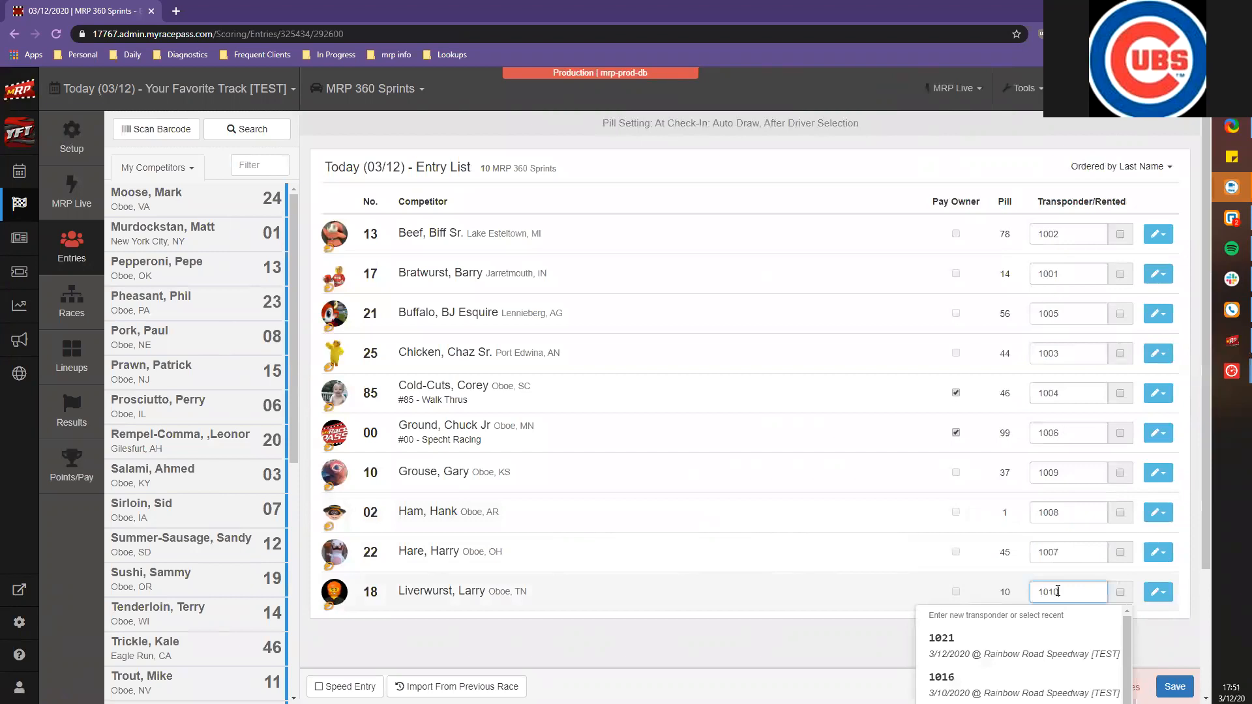
key("Return")
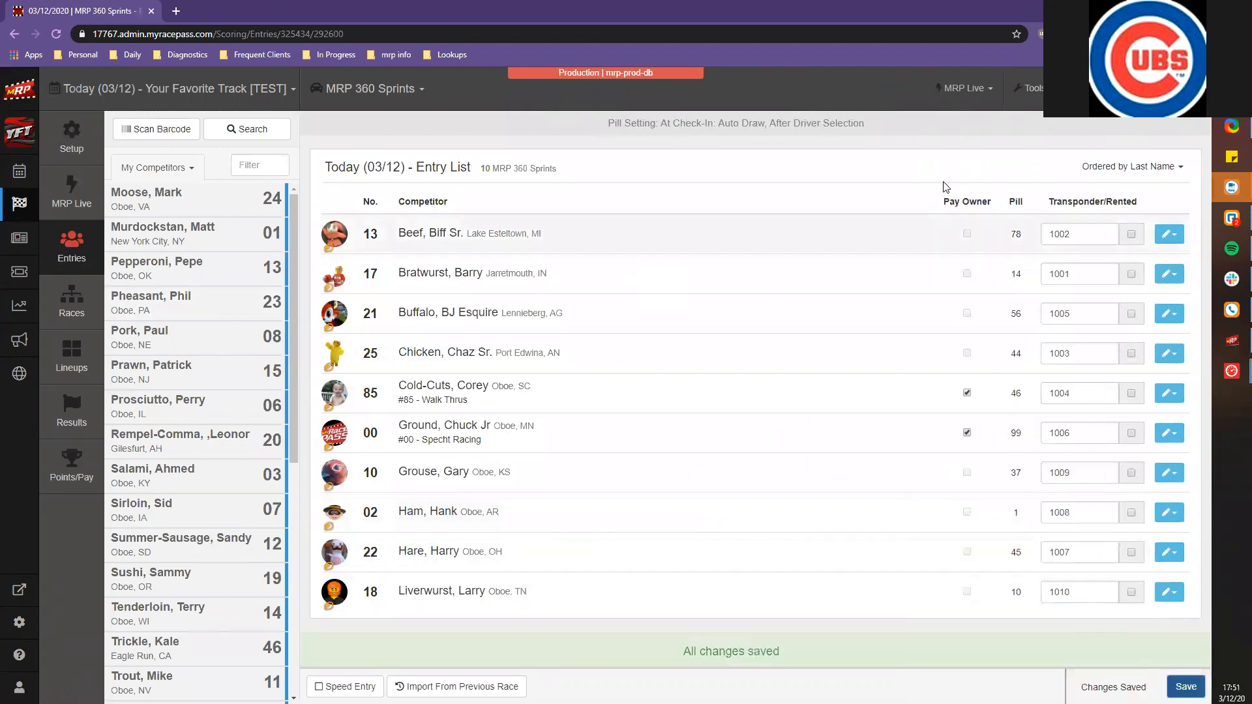
Send the MRP 360 Sprints lineups with the saved transponders to MRP Live and dismiss the notice
left_click(965, 88)
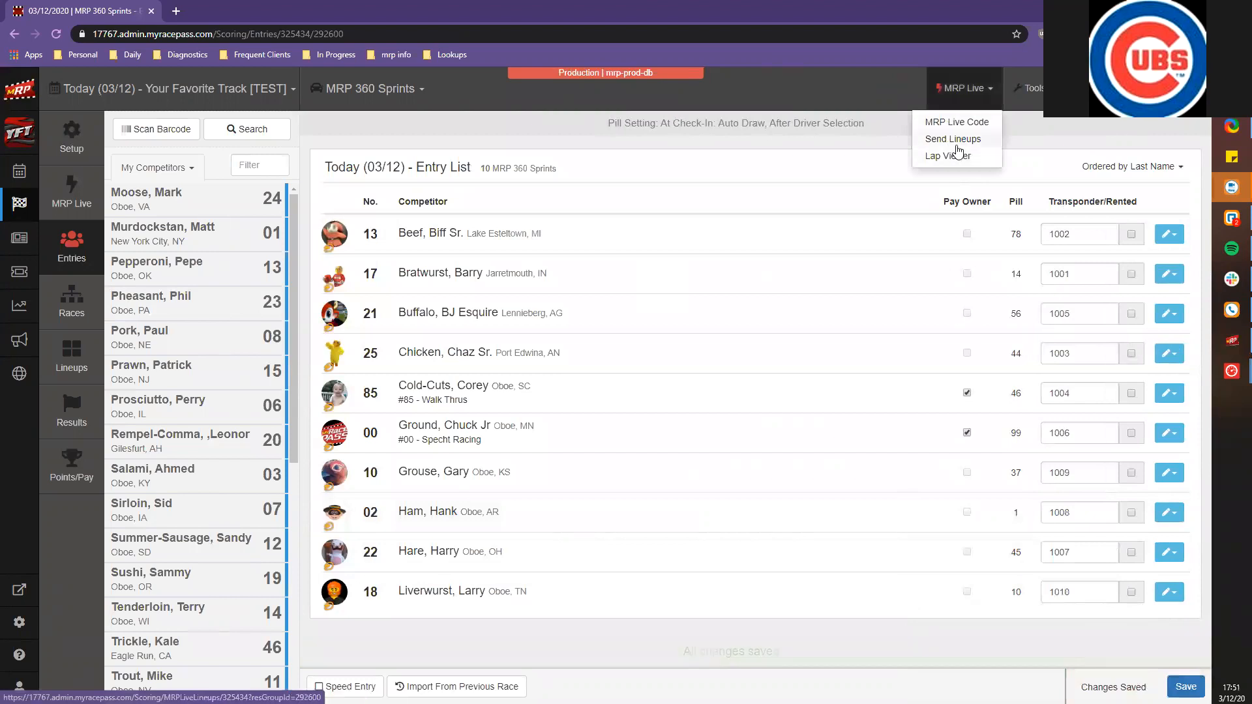
left_click(955, 146)
left_click(782, 104)
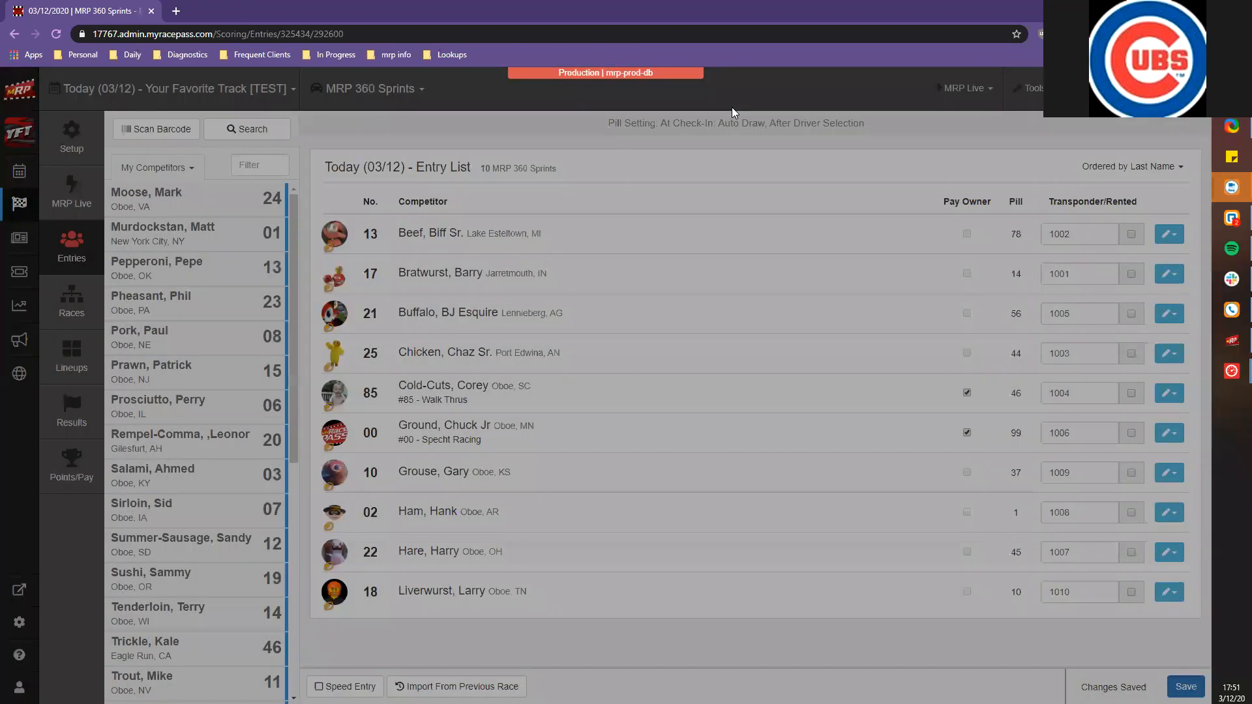
Open the MRP 360 Sprints lineups and calculate them with the "A Feature from Heats and B's" option
left_click(71, 356)
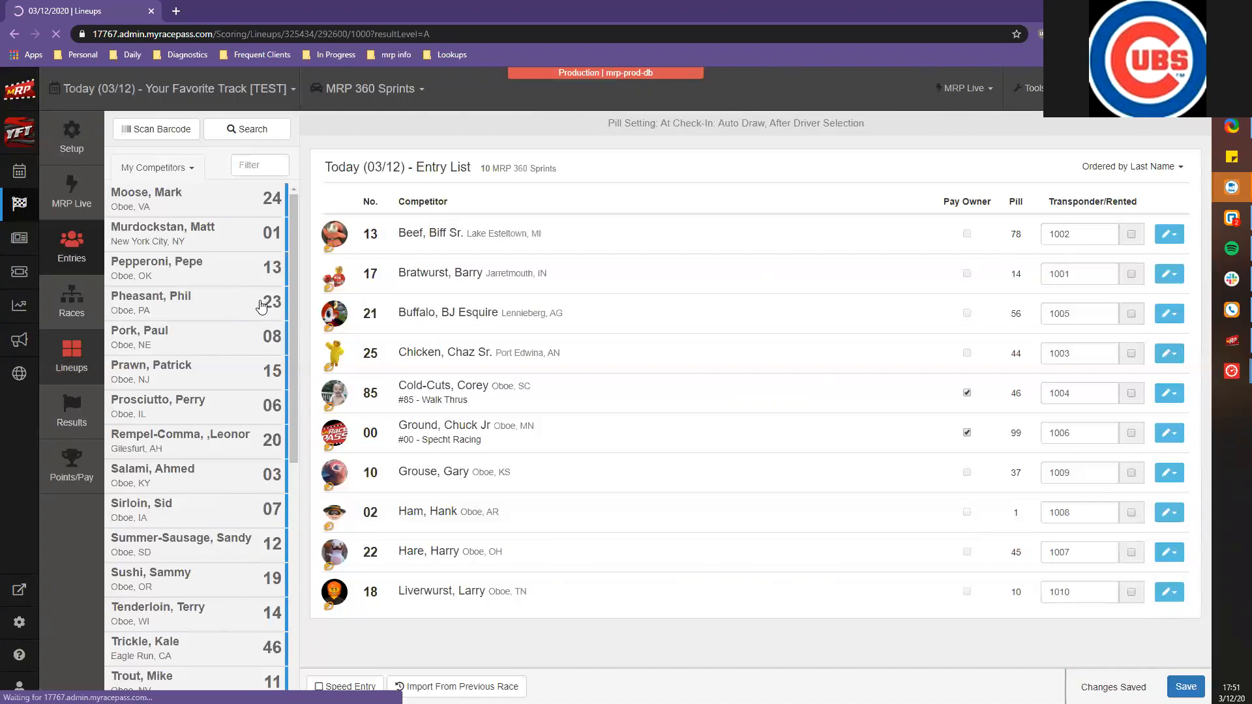
left_click(176, 125)
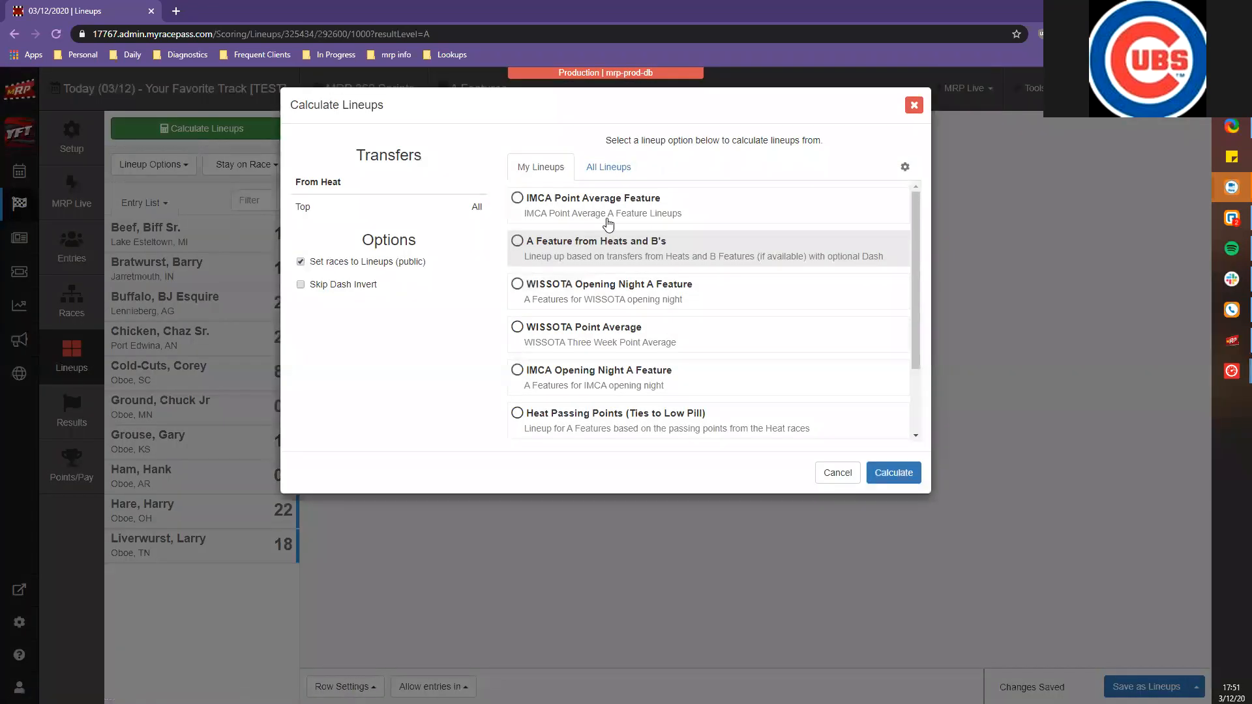
left_click(594, 243)
left_click(891, 475)
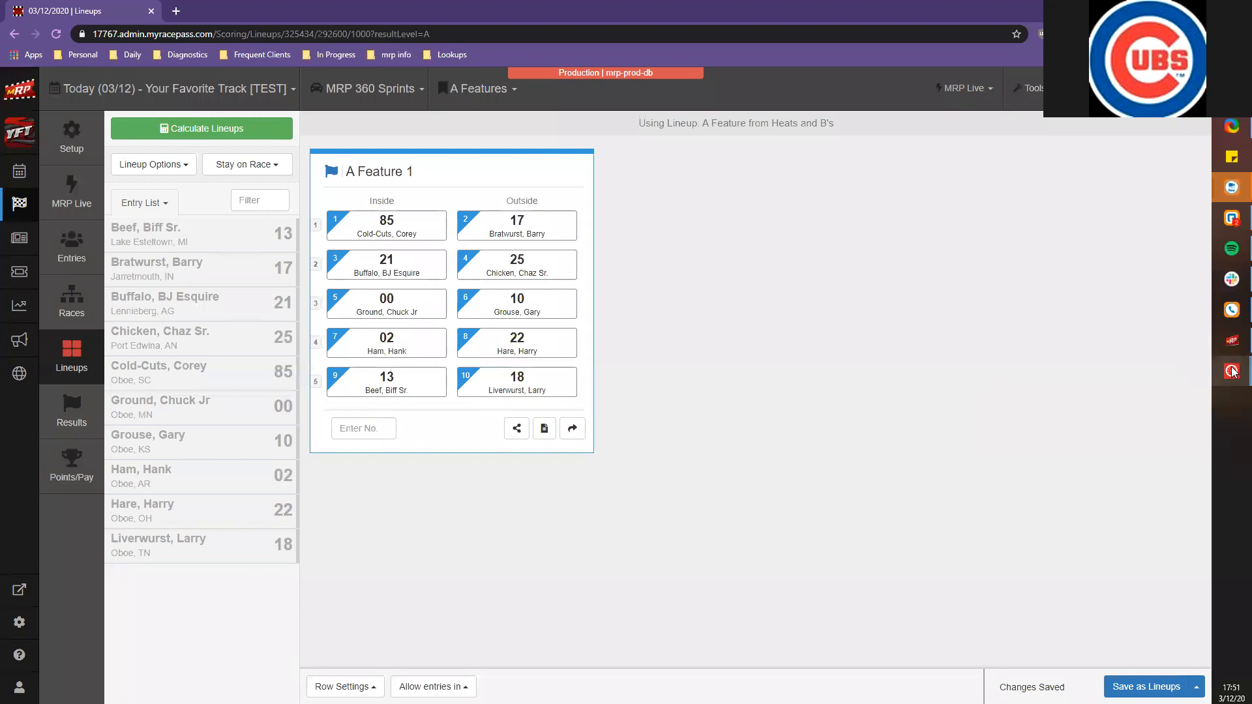
Switch to Orbits registration and delete the MRP 360 Sprints group with all its runs
mouse_move(1231, 371)
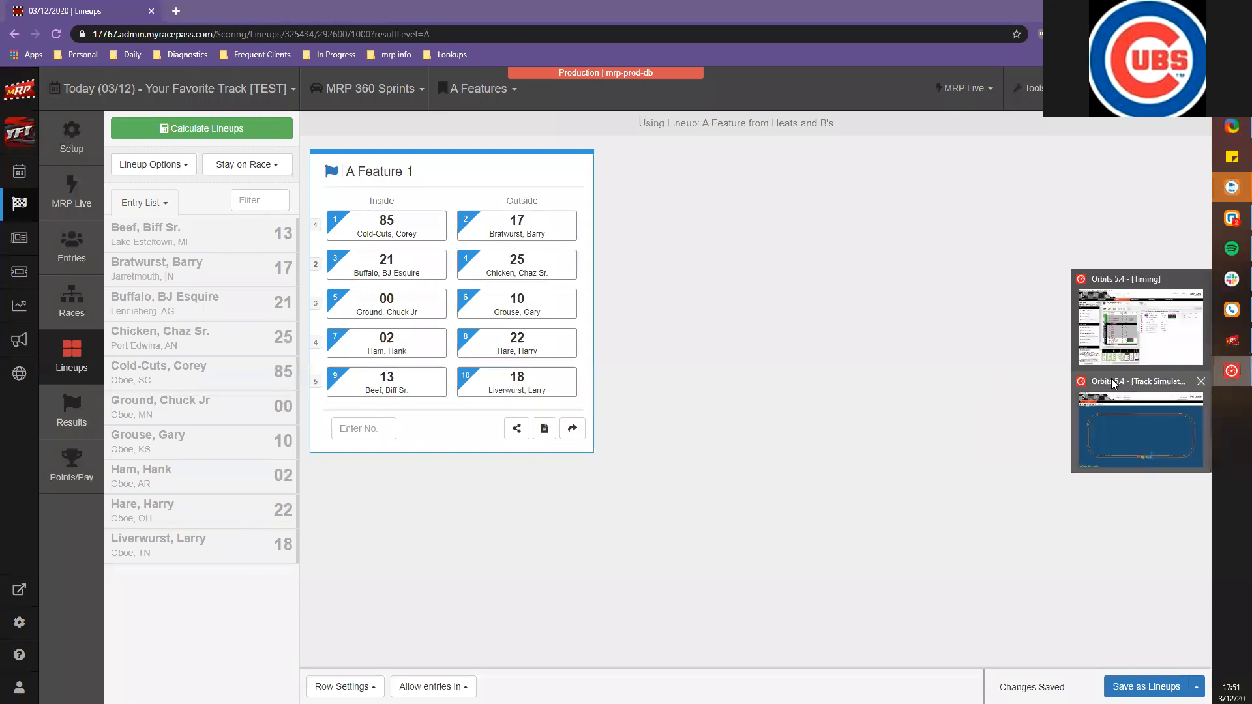
left_click(1140, 322)
left_click(636, 153)
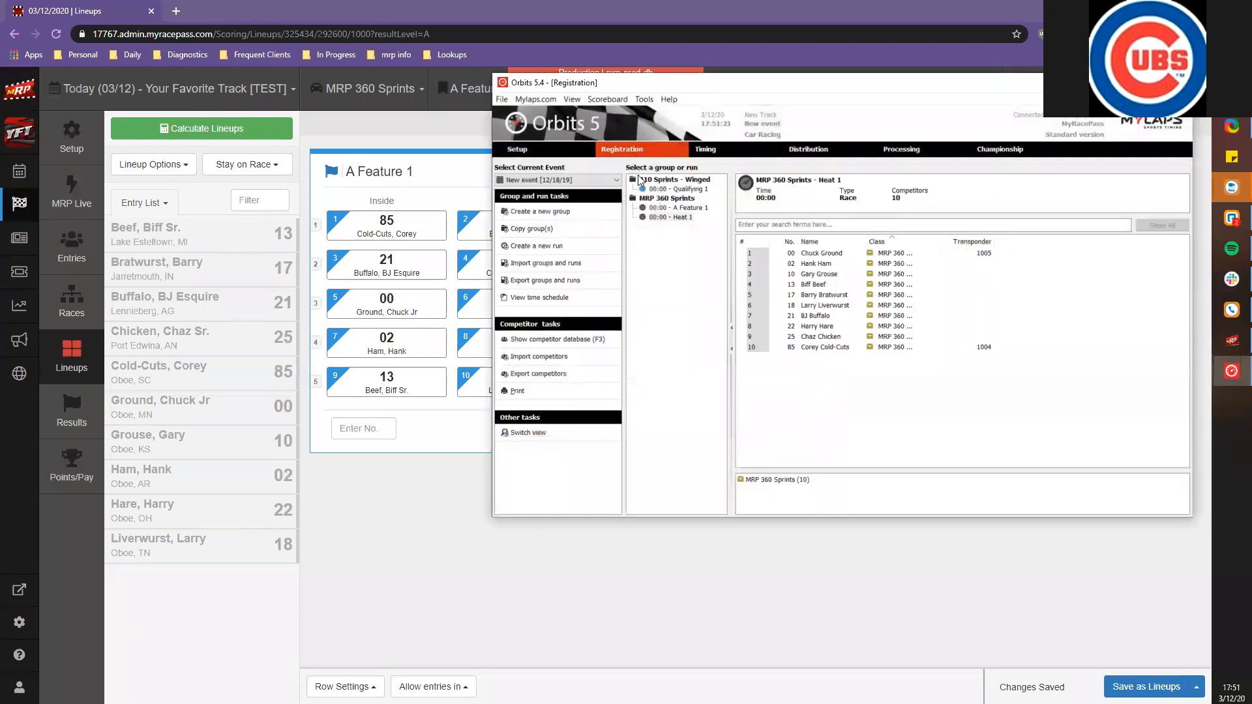
left_click(667, 197)
key("Delete")
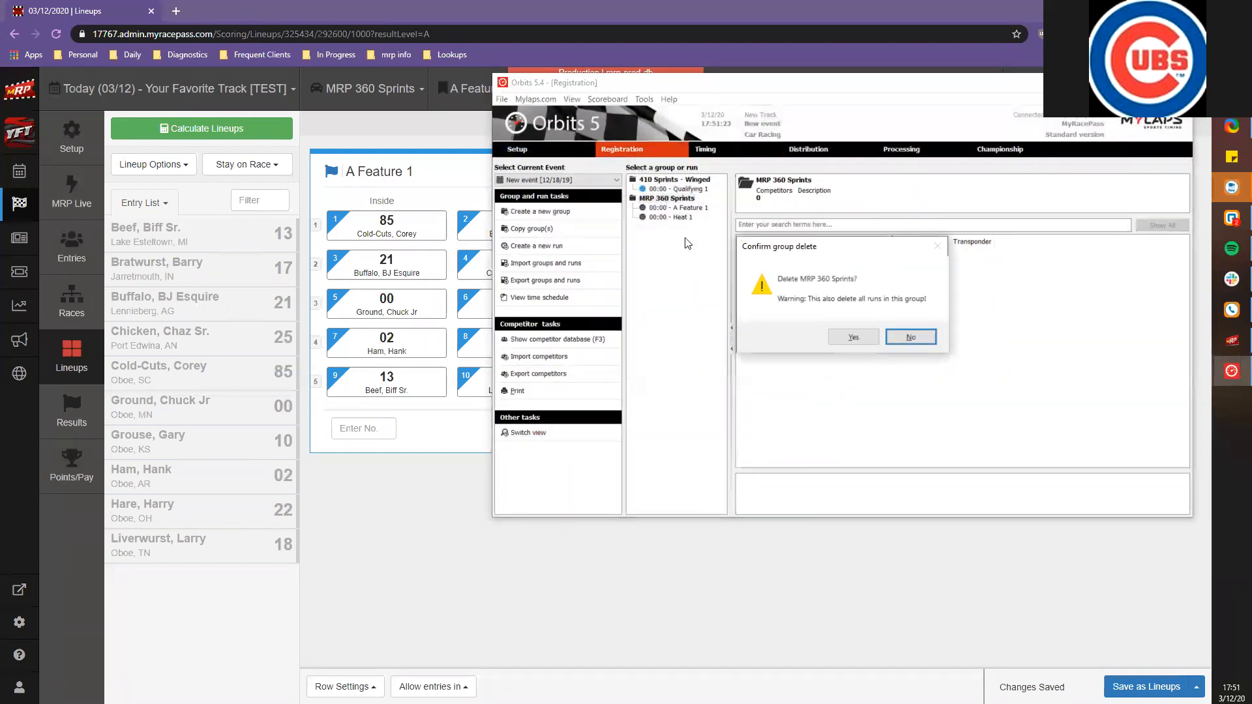
left_click(853, 337)
Delete the 410 Sprints - Winged group and its Qualifying 1 run from the event
left_click(647, 179)
left_click(652, 179)
key("BackSpace")
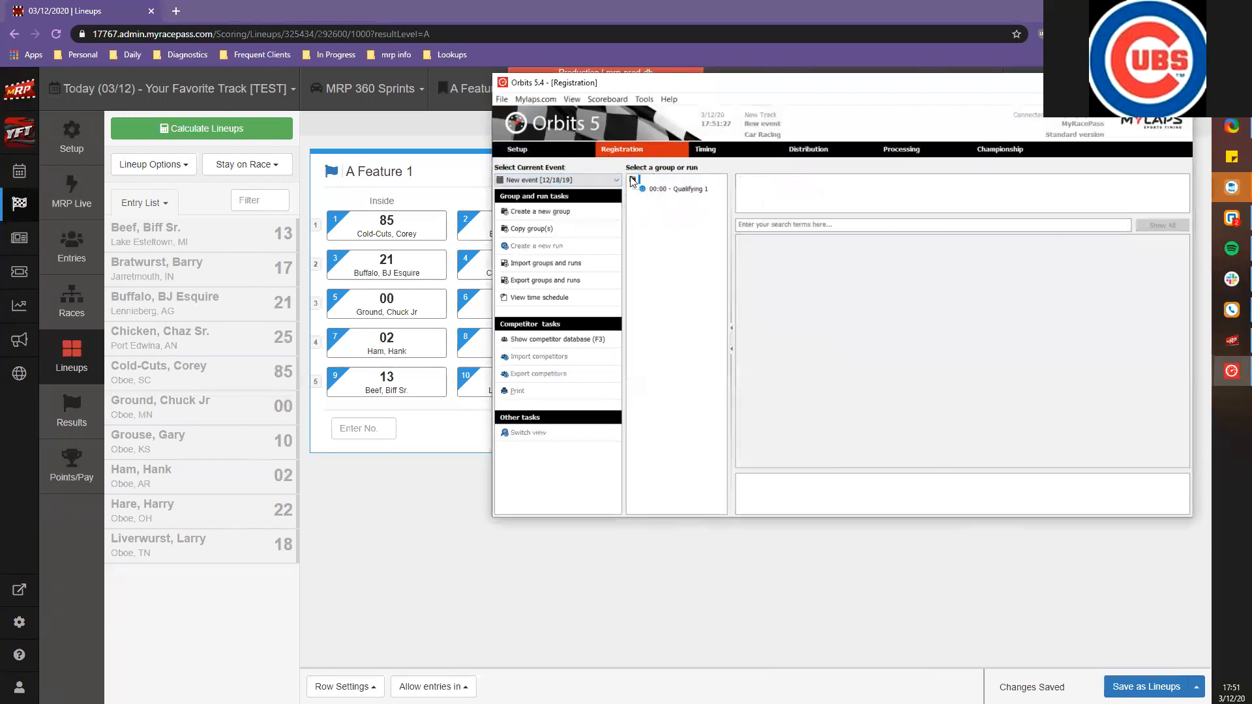
key("Delete")
key("Left")
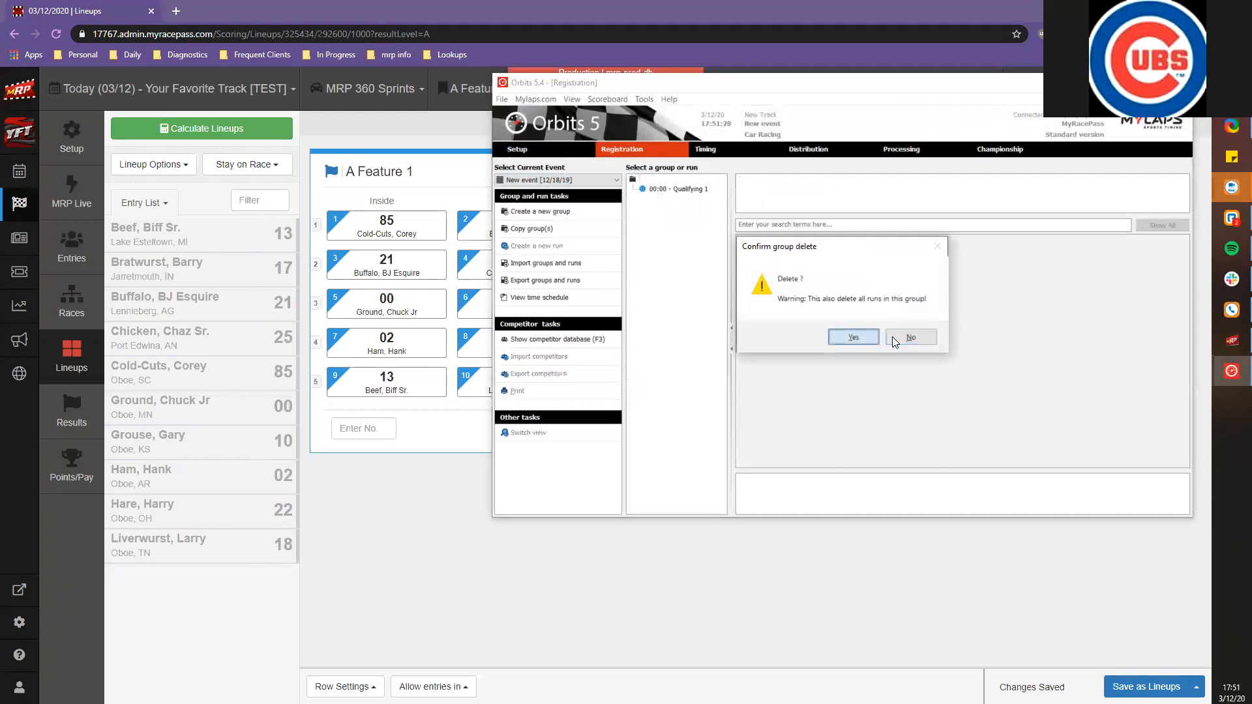
key("Return")
Try to import the groups and runs from the Runs file into the emptied event
left_click(953, 256)
double_click(740, 268)
left_click(931, 441)
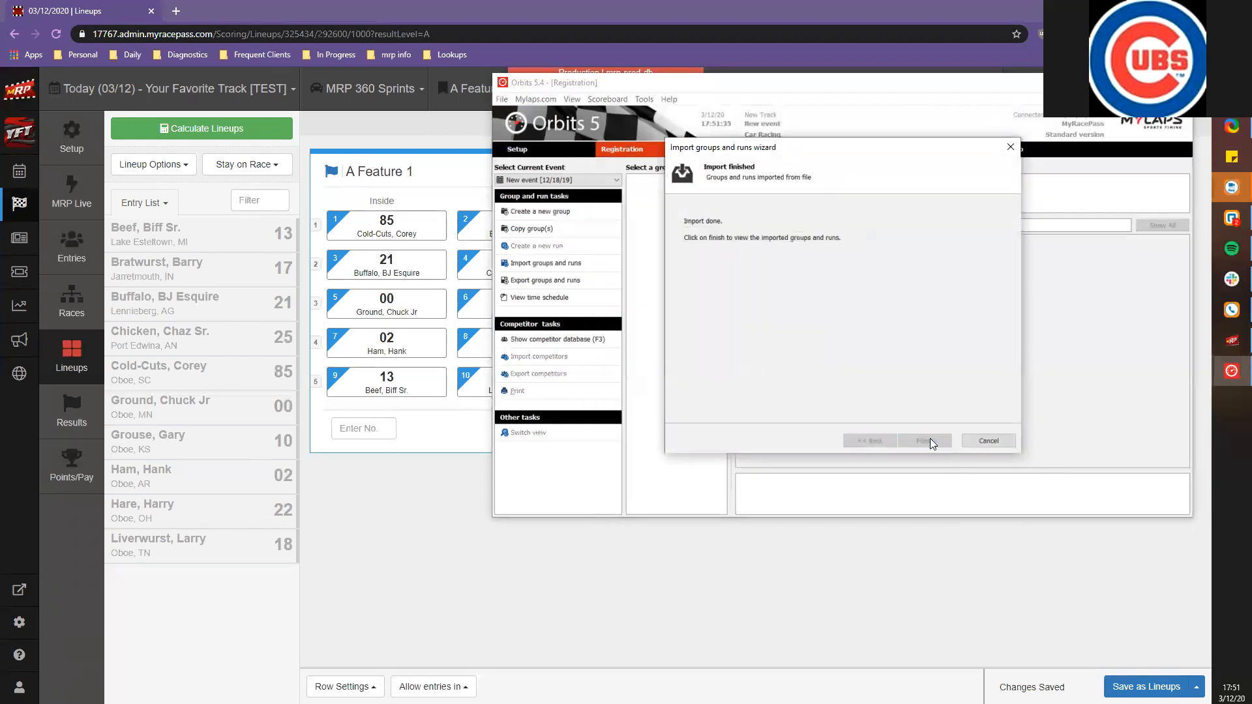
left_click(941, 442)
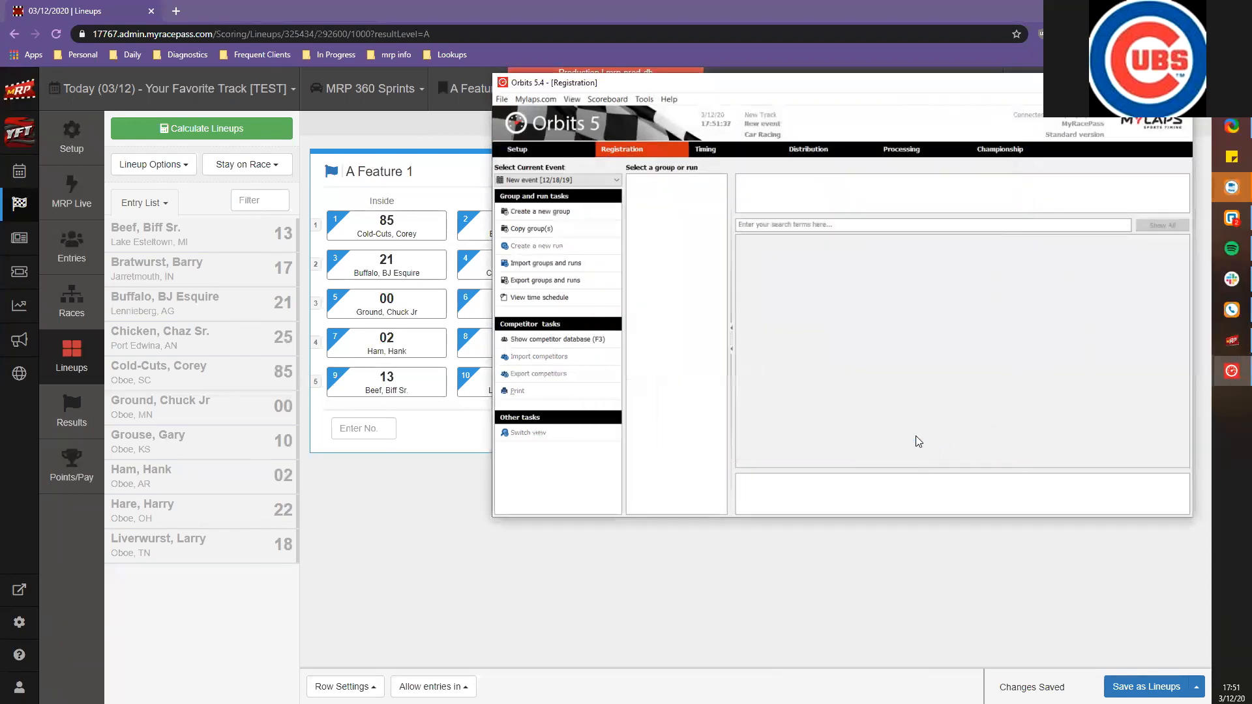
Return to the MyRacePass lineups, move car 85 to seventh in A Feature 1, and save as lineups
left_click(461, 138)
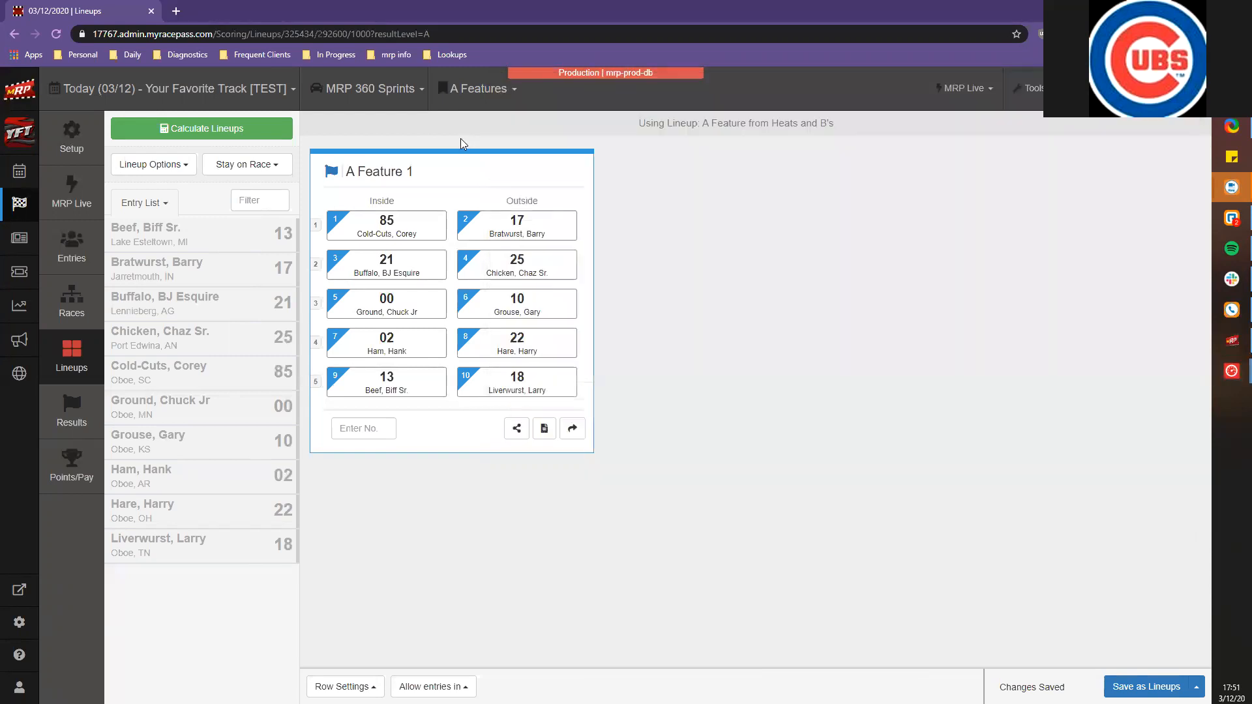
left_click_drag(385, 231, 392, 382)
left_click(1145, 686)
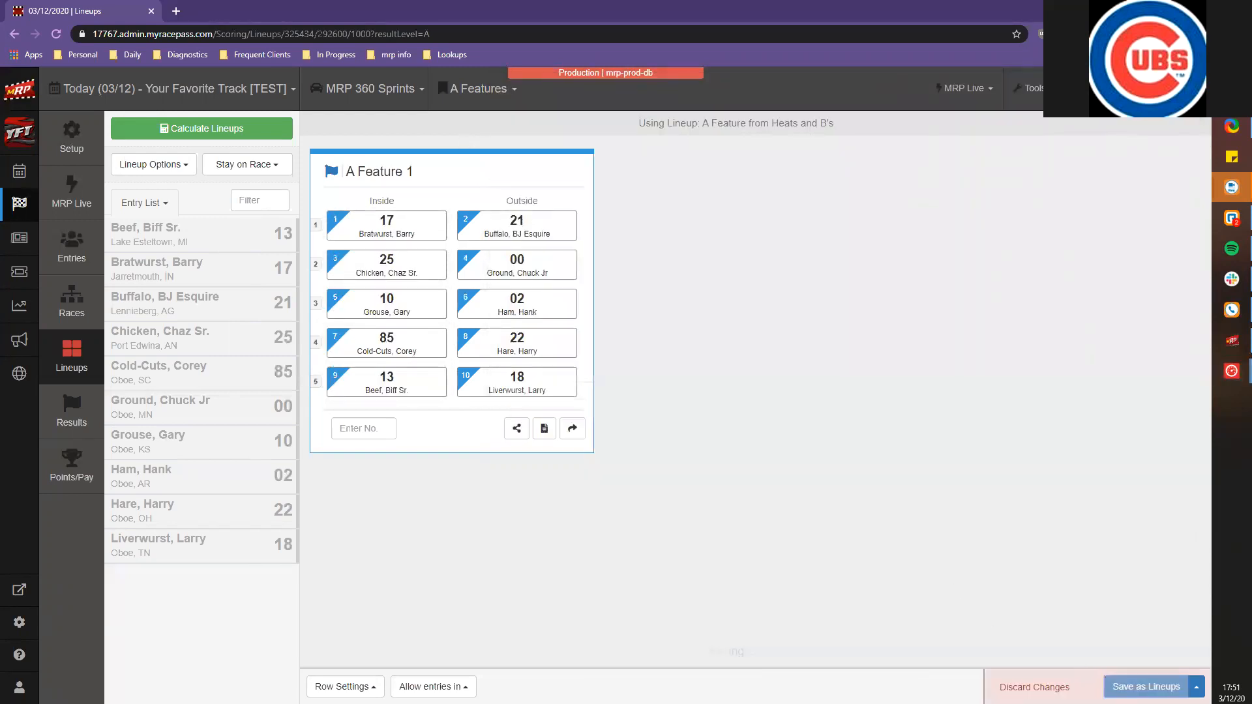
Send the saved A Feature lineups to MRP Live and dismiss the notice
left_click(965, 88)
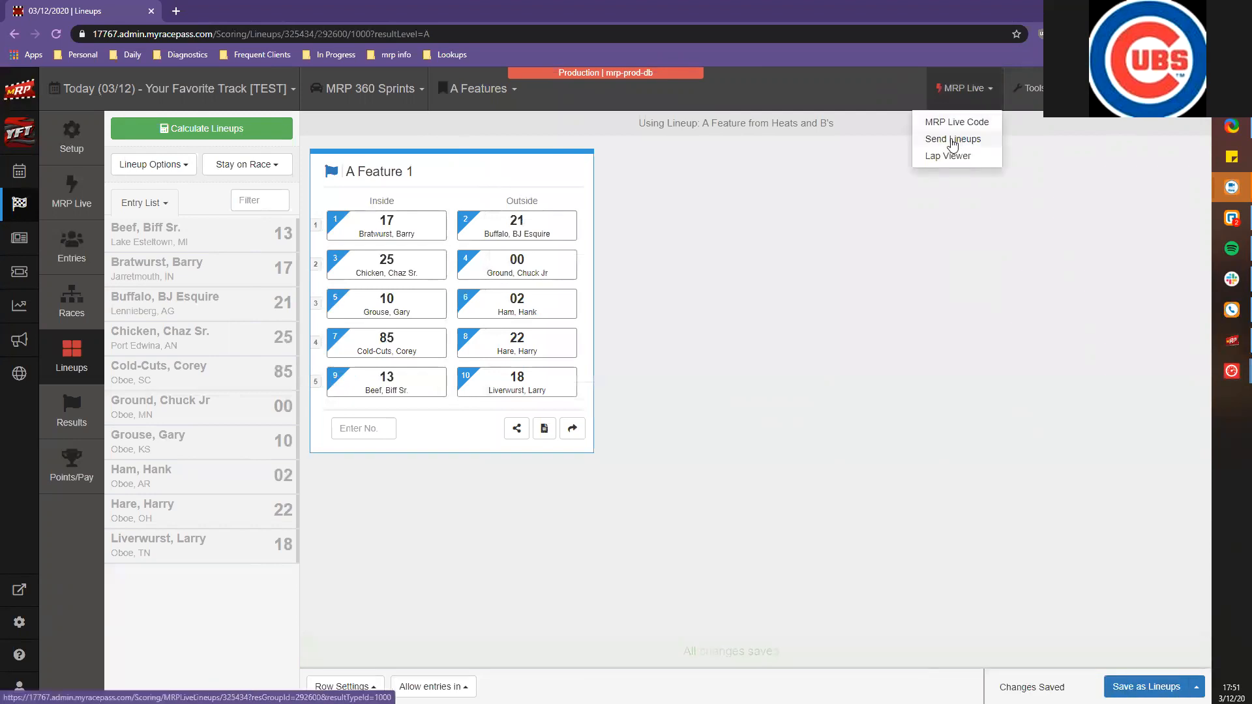
left_click(952, 139)
left_click(790, 99)
Import the Runs file into the Orbits event and select the A Feature 1 run under MRP 360 Sprints
mouse_move(1231, 370)
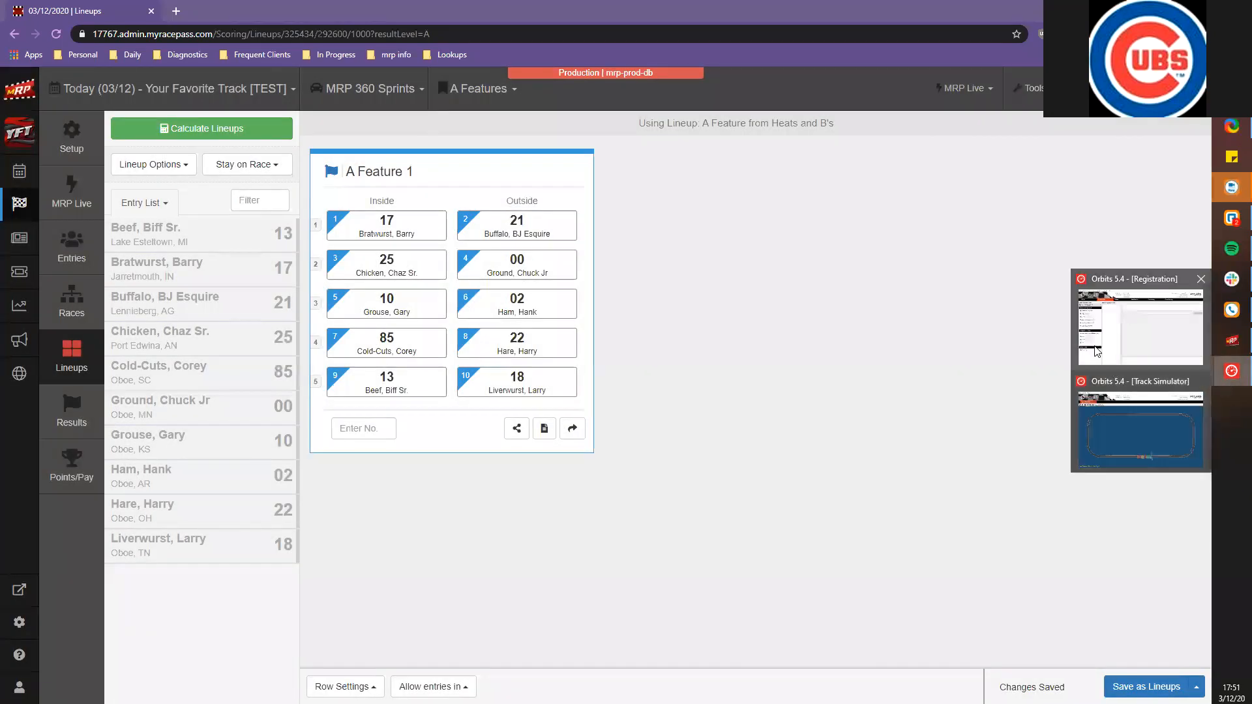
left_click(1138, 320)
left_click(580, 151)
left_click(628, 155)
left_click(546, 262)
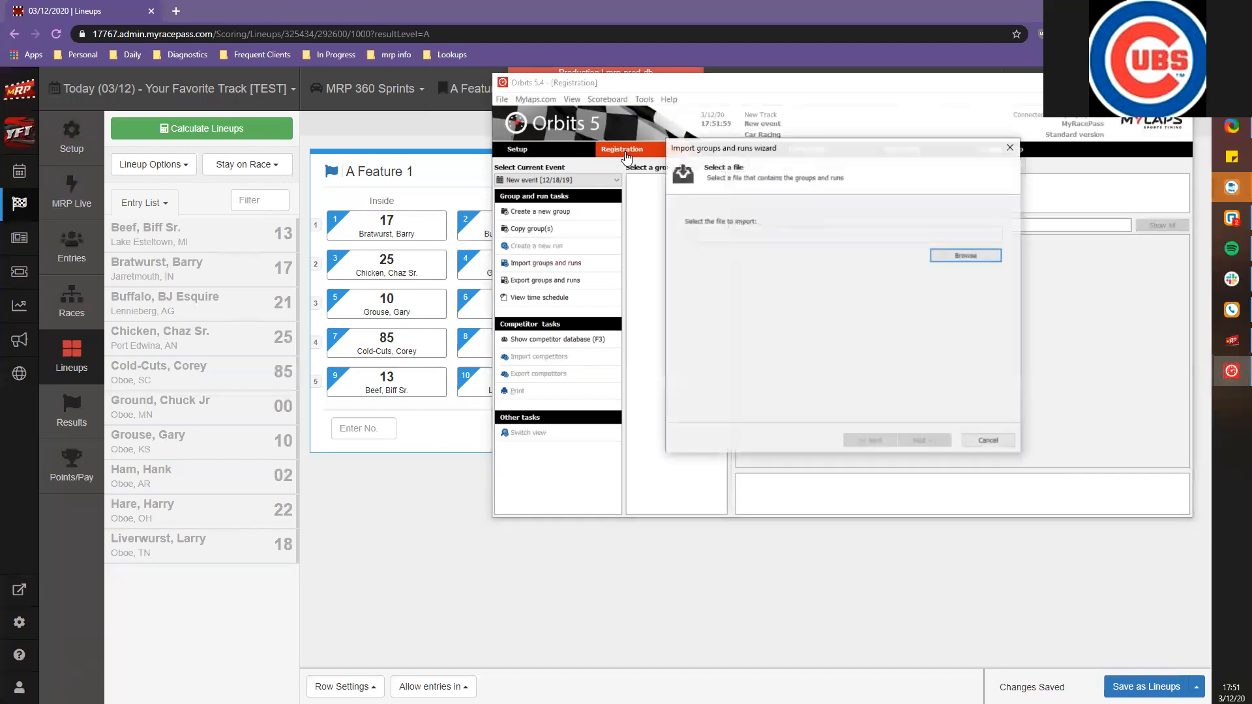
key("Return")
double_click(733, 267)
left_click(941, 444)
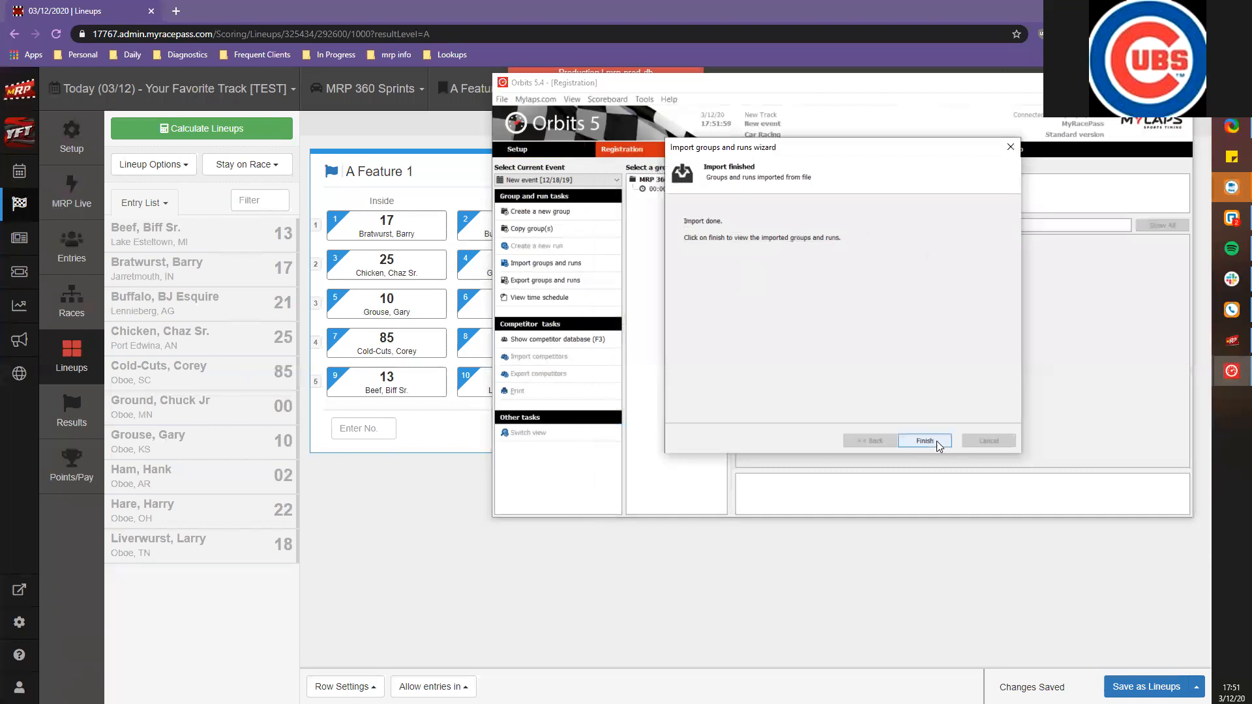
left_click(936, 440)
left_click(664, 189)
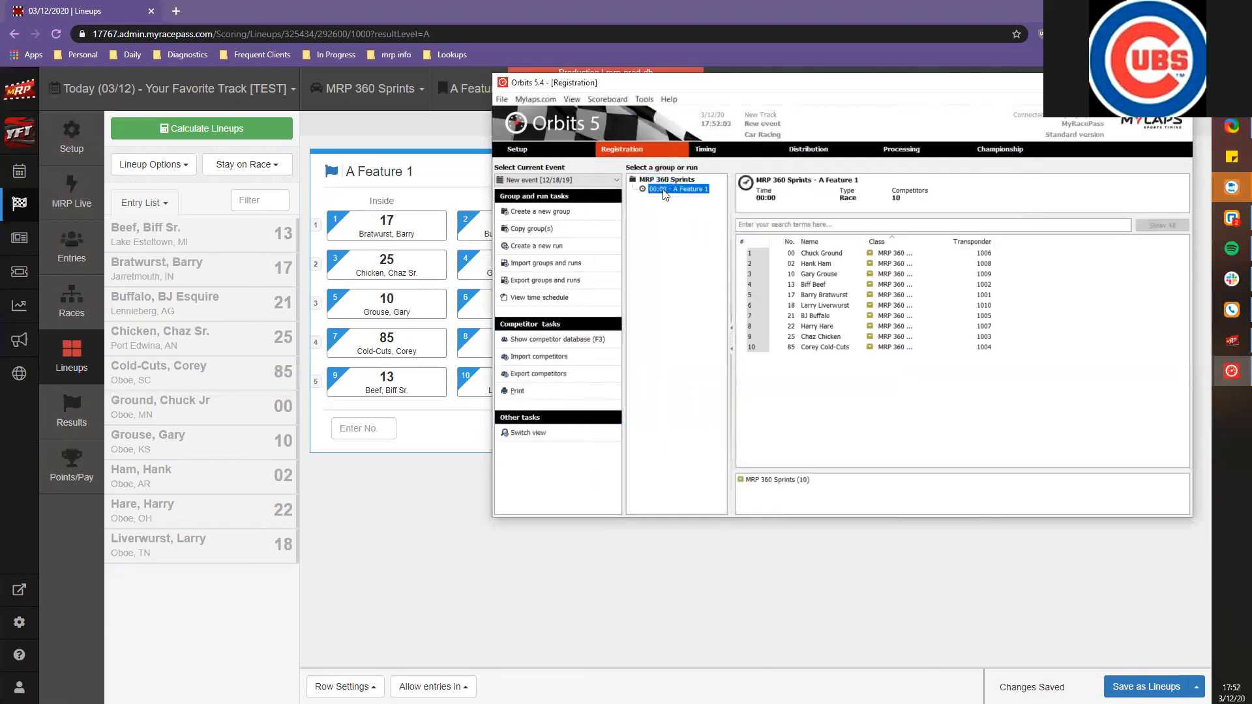
Back in MyRacePass, move car 00 to tenth in A Feature 1 and send the saved lineups to MRP Live
left_click(365, 460)
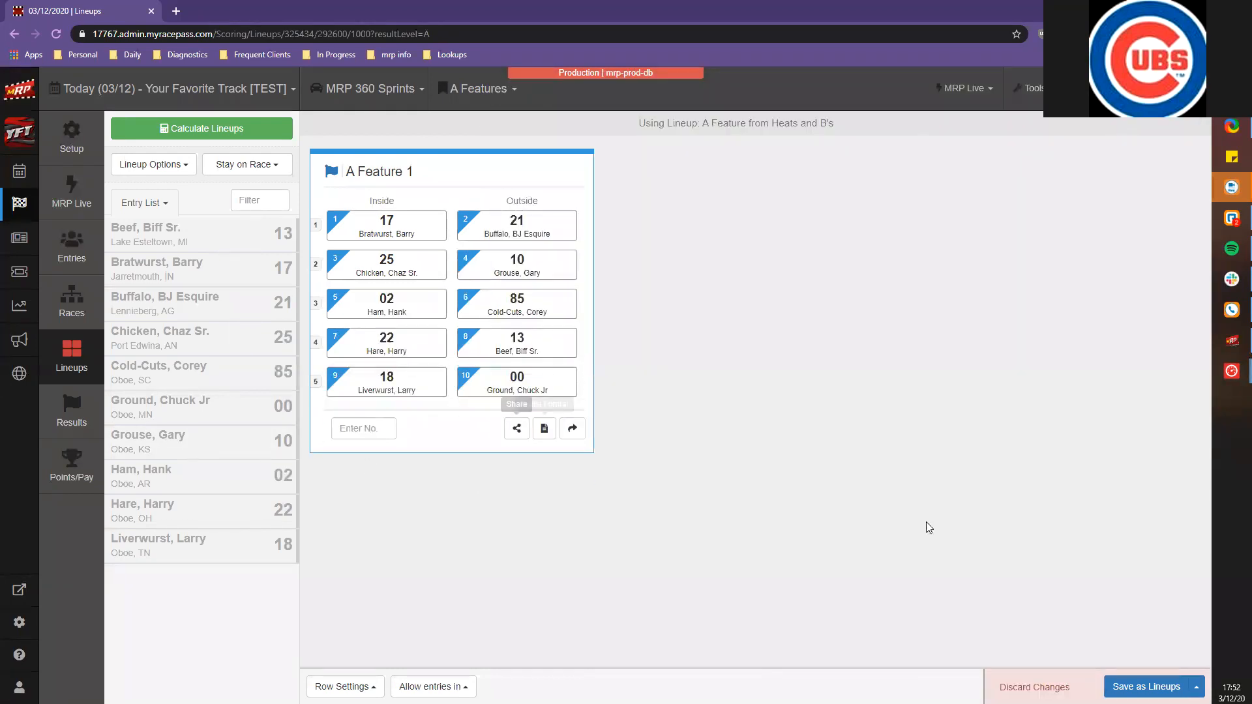
left_click(964, 88)
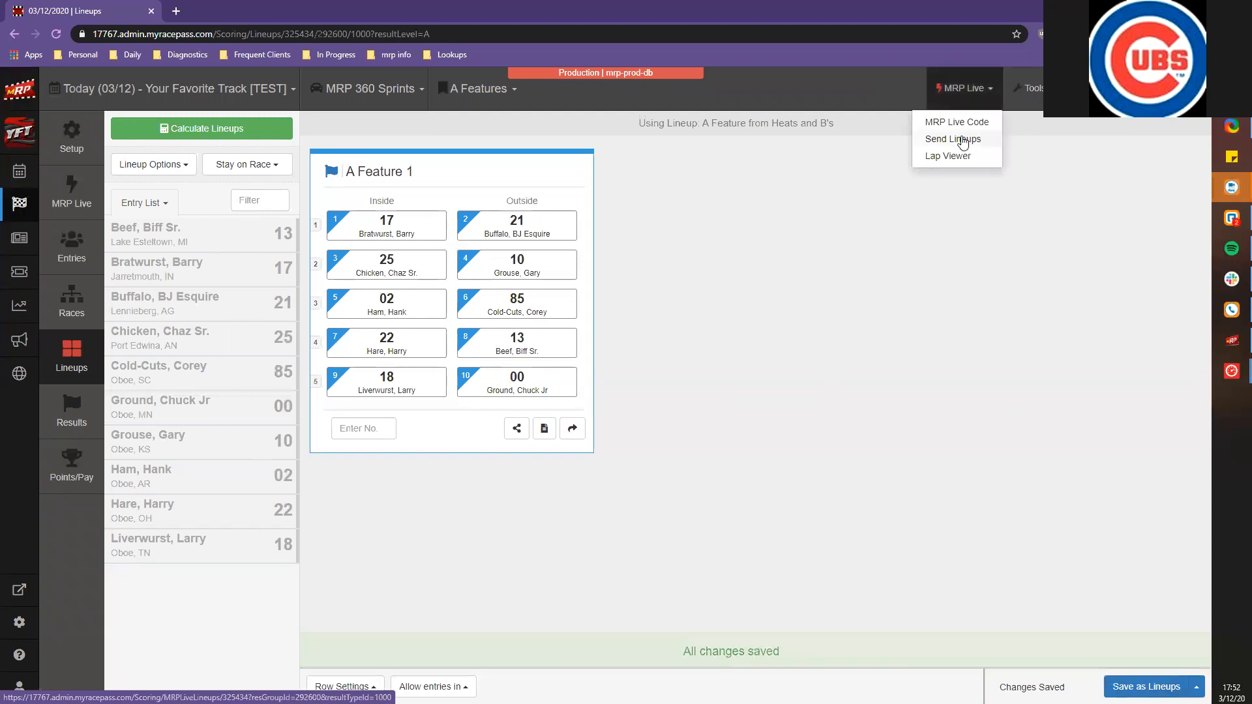
left_click(961, 140)
left_click(784, 106)
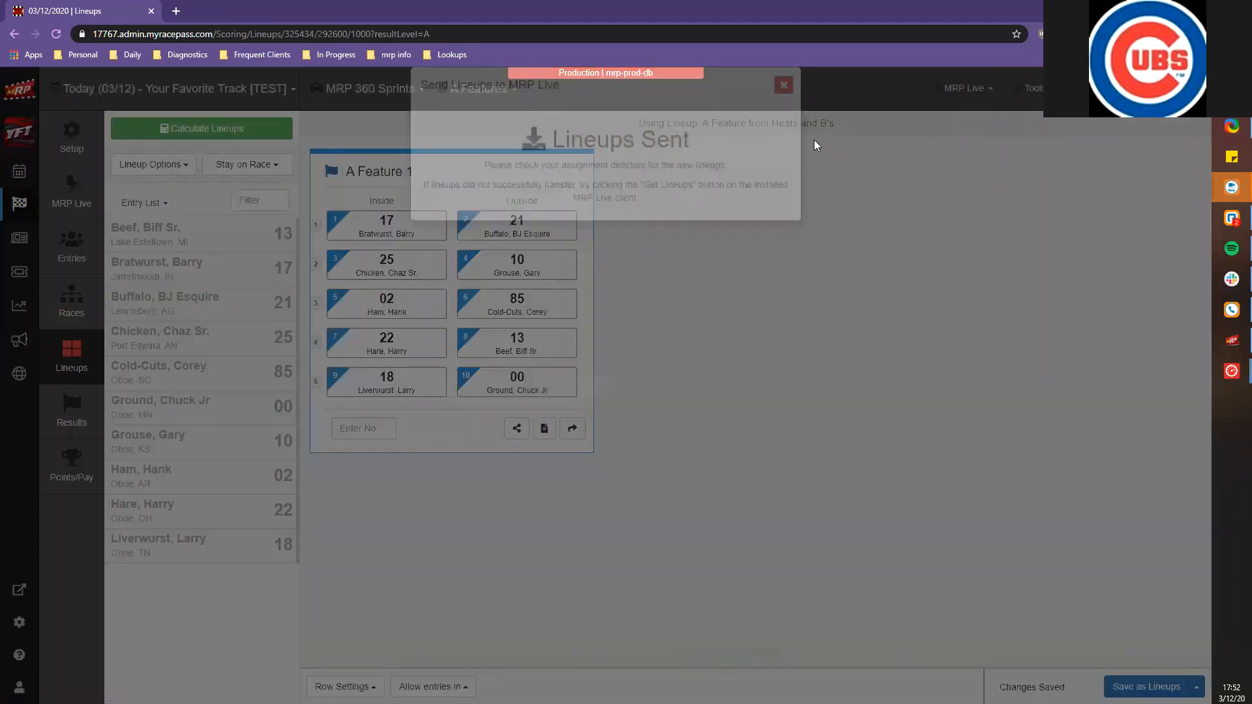
Bring up the MRP Live client, and import the updated Runs file into the Orbits event again
left_click(1230, 339)
mouse_move(1231, 369)
left_click(1141, 319)
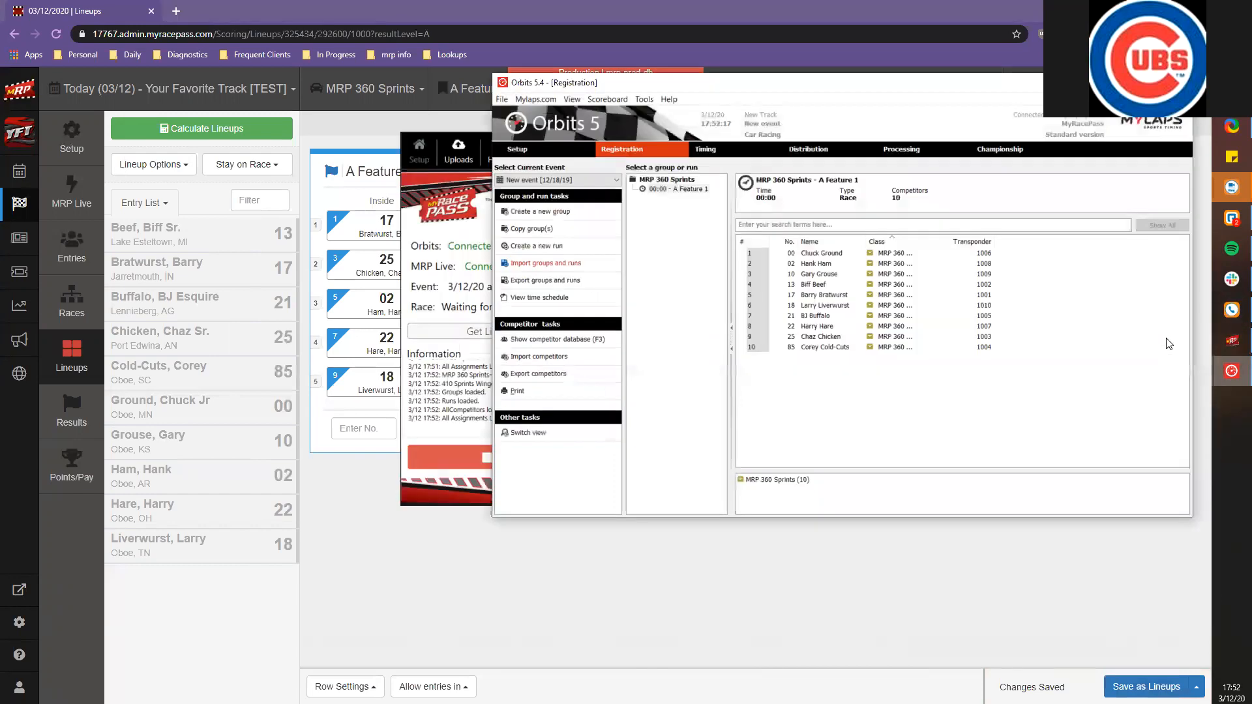
left_click(545, 263)
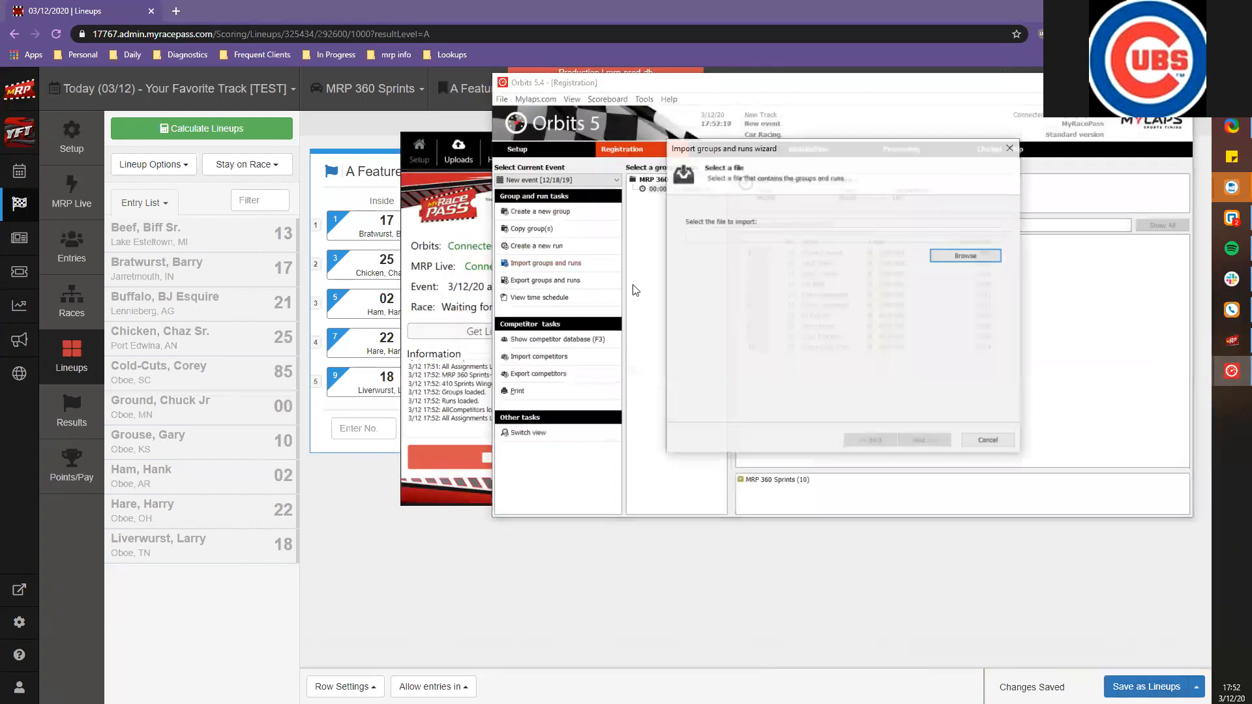
left_click(978, 254)
left_click(726, 269)
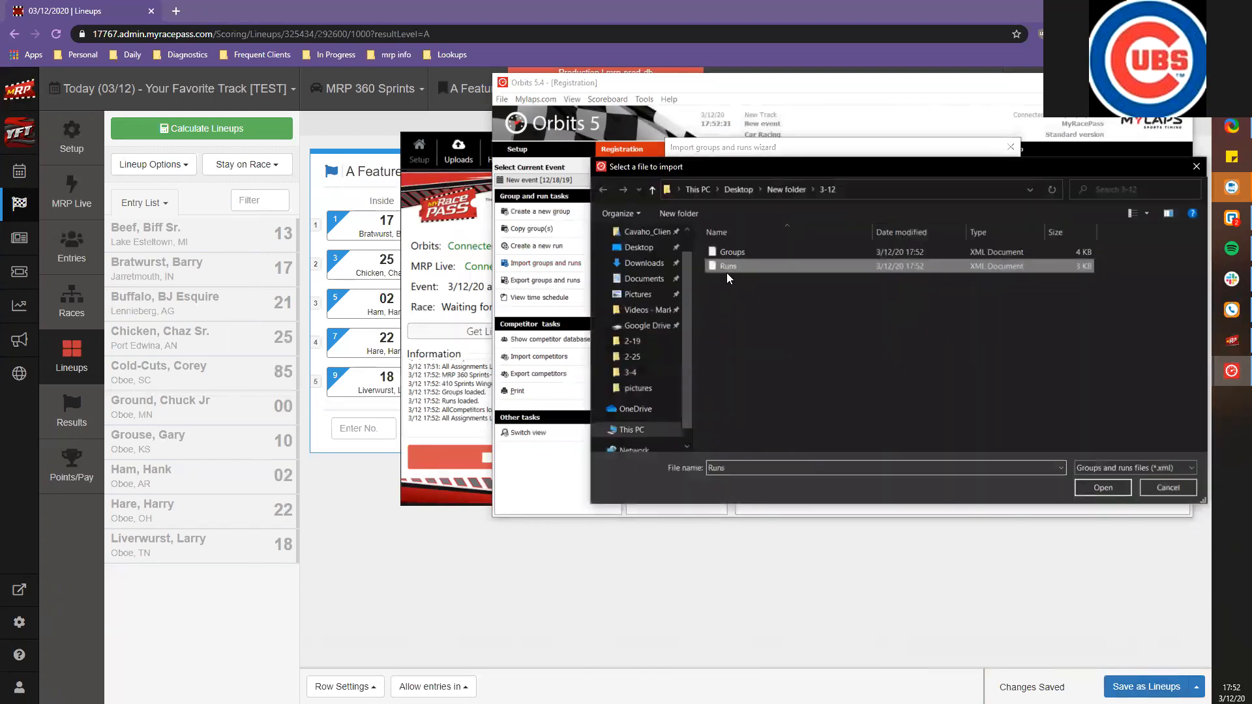
left_click(1088, 486)
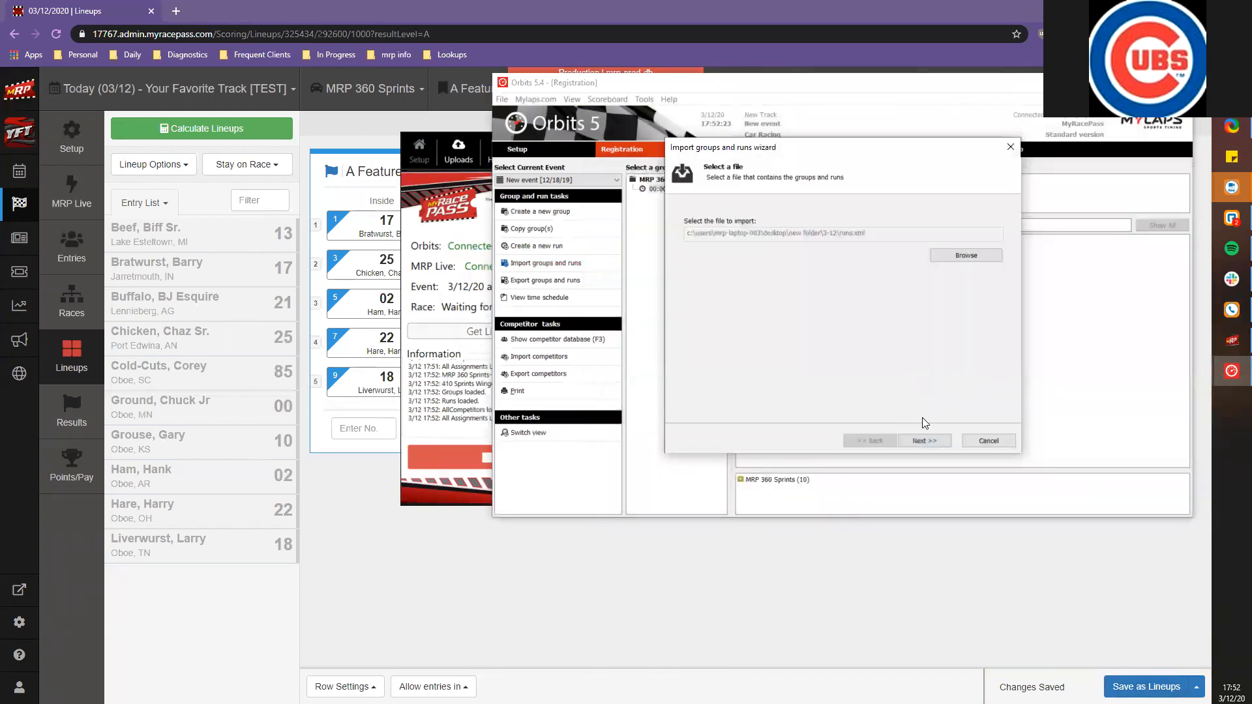
left_click(944, 442)
left_click(934, 442)
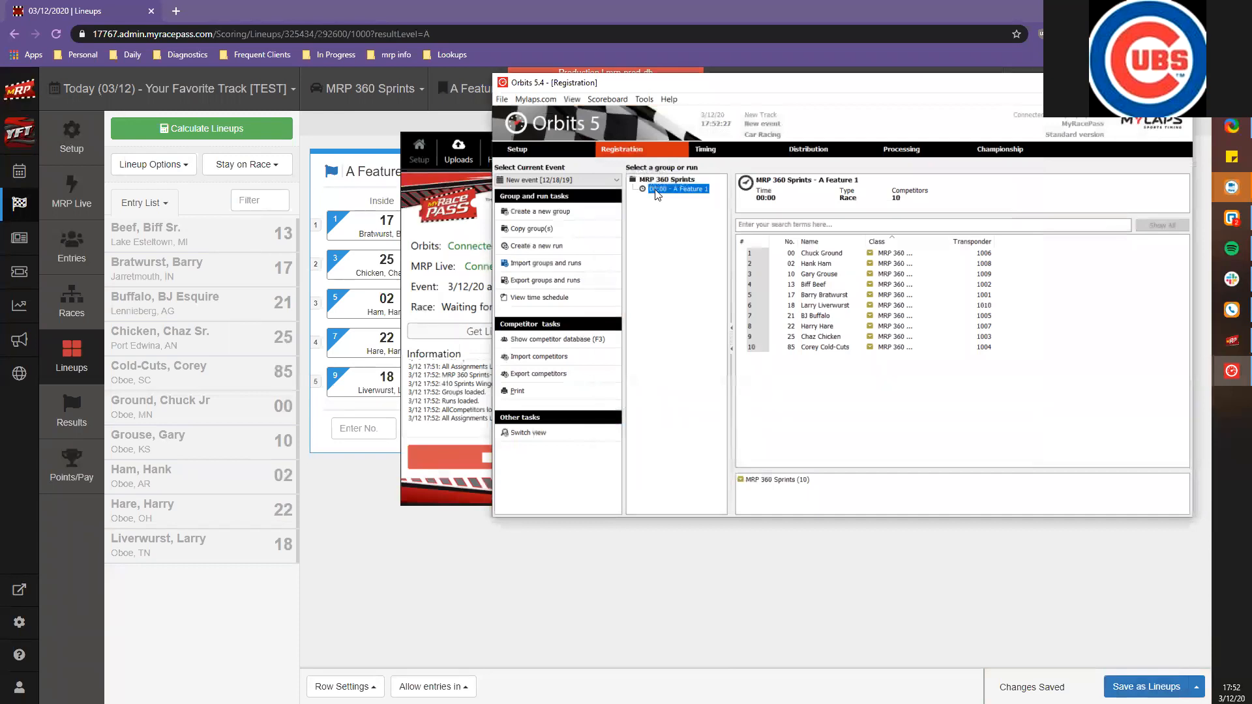
Start timing A Feature 1 under the green flag and run the track simulator, moving its window clear of the timing results
left_click(731, 151)
left_click(604, 100)
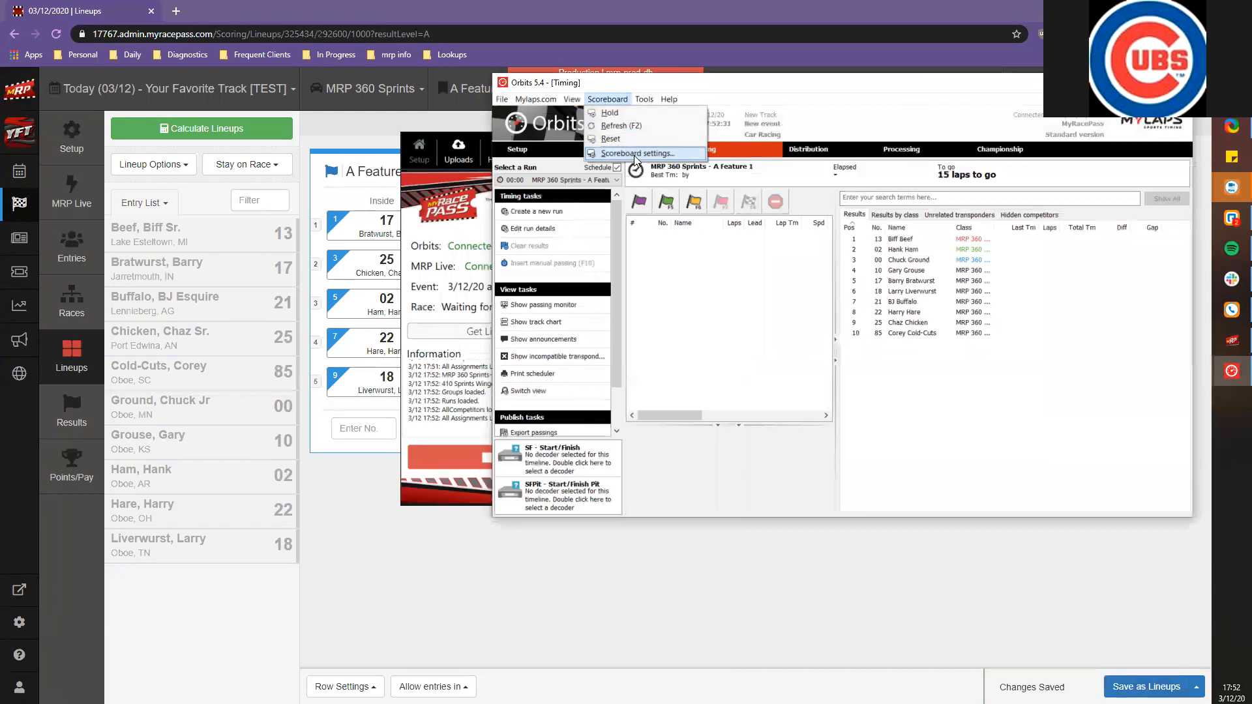
mouse_move(644, 99)
left_click(661, 130)
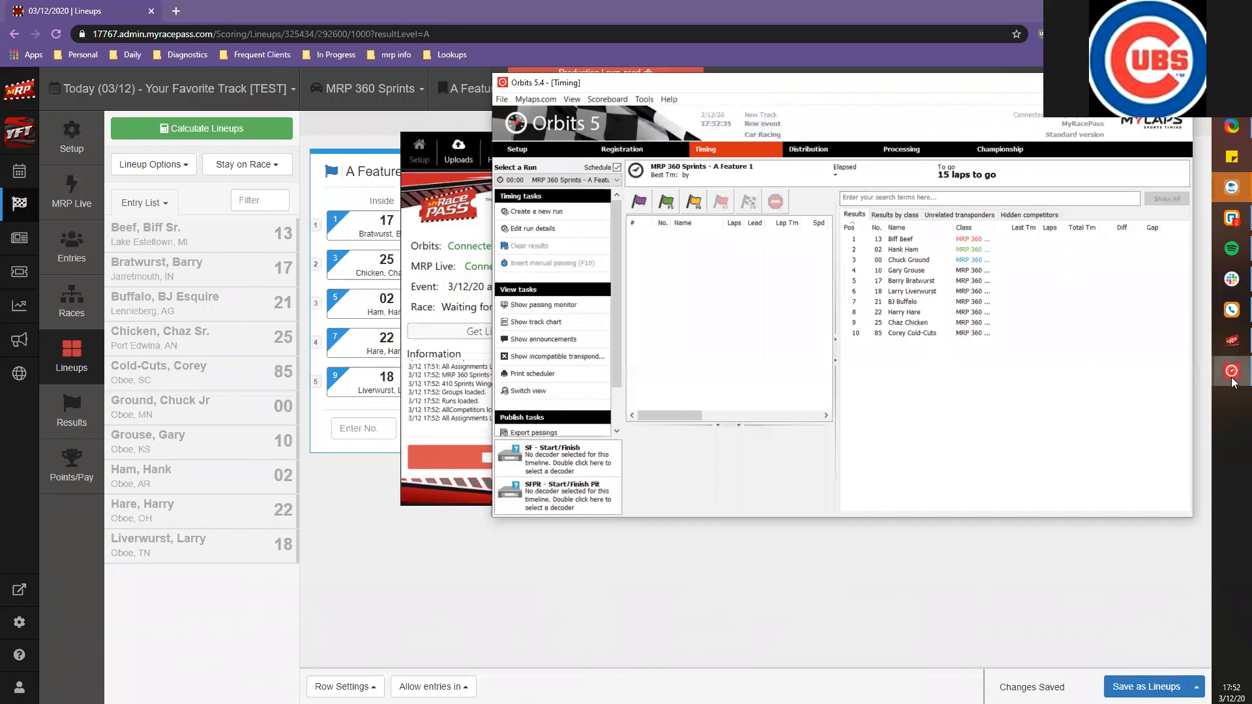
mouse_move(1231, 371)
left_click(1199, 408)
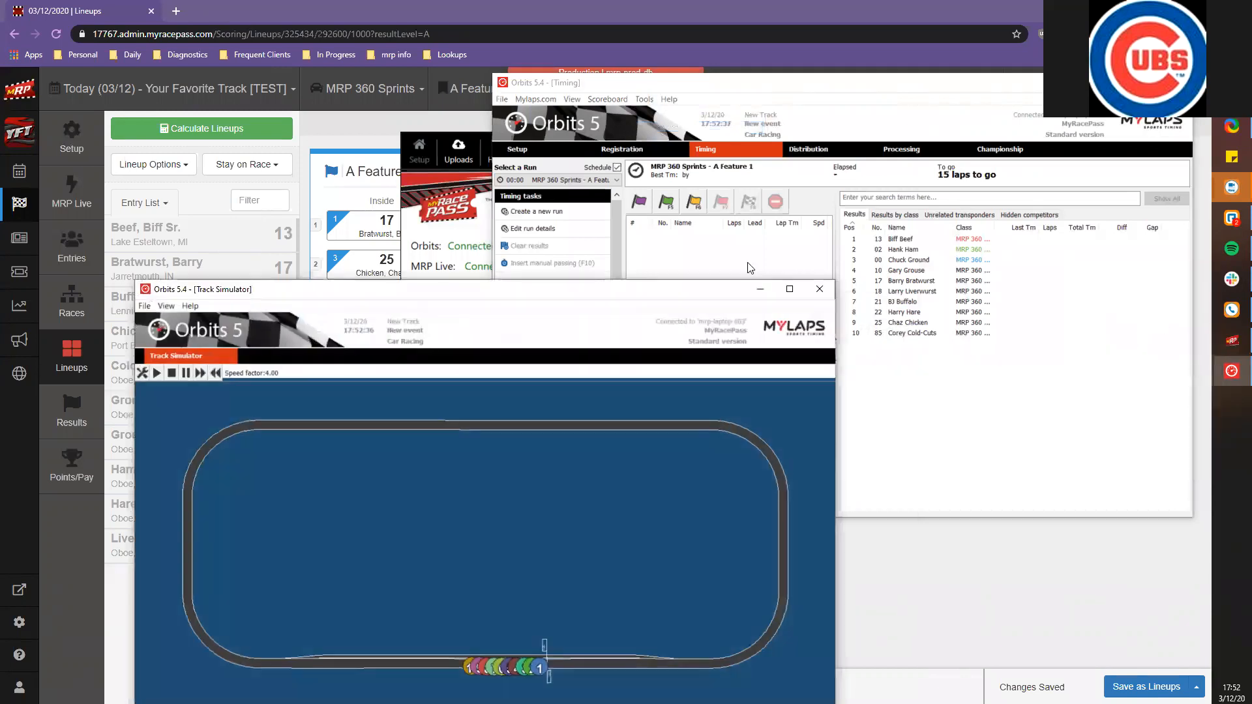
left_click(666, 202)
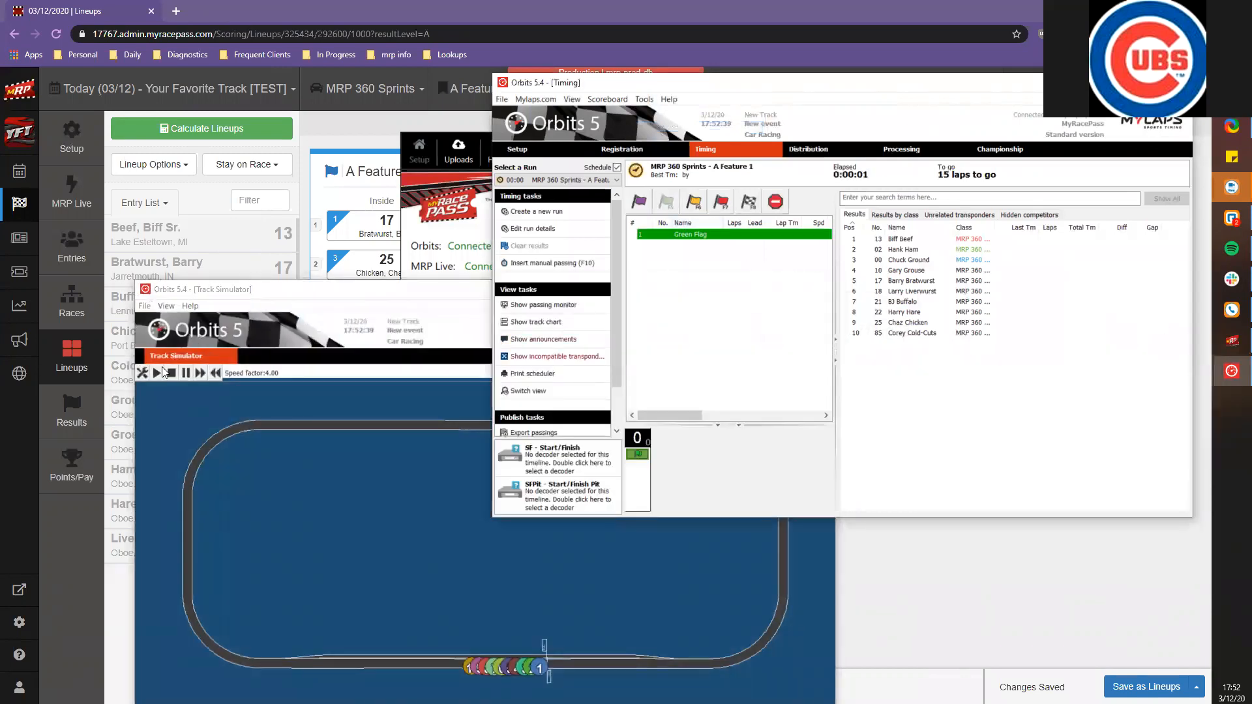
left_click(163, 371)
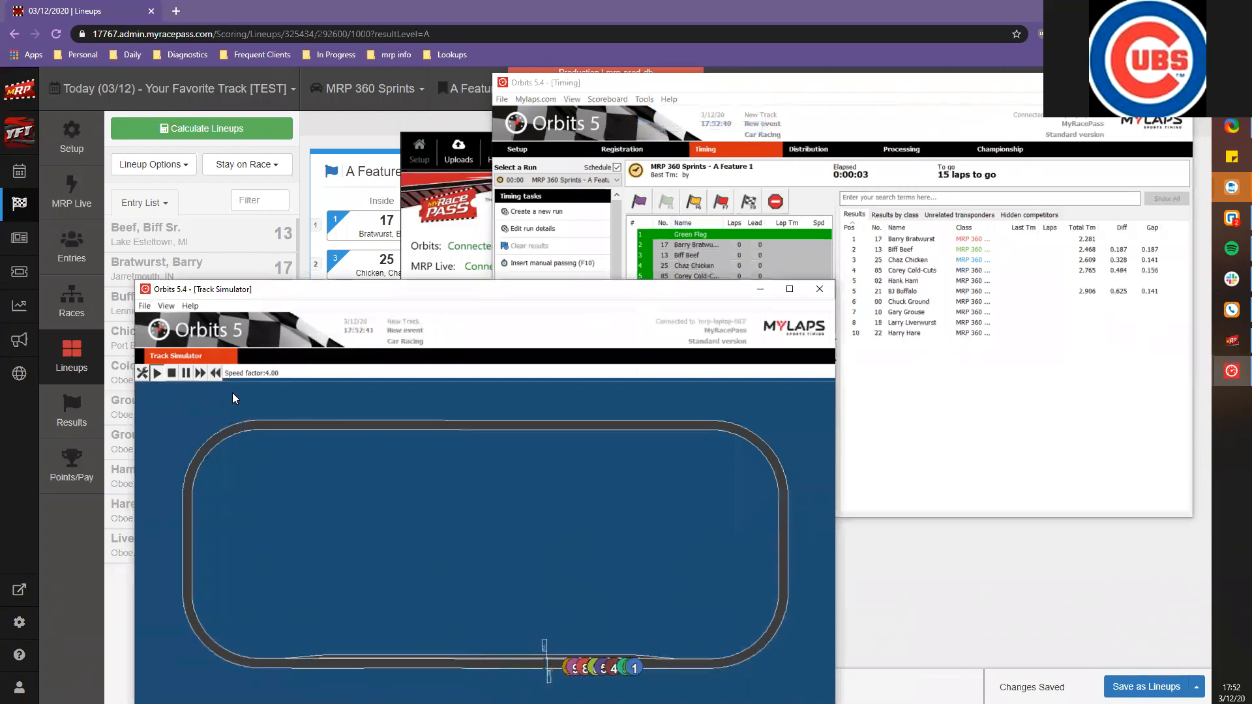
left_click_drag(399, 294, 558, 483)
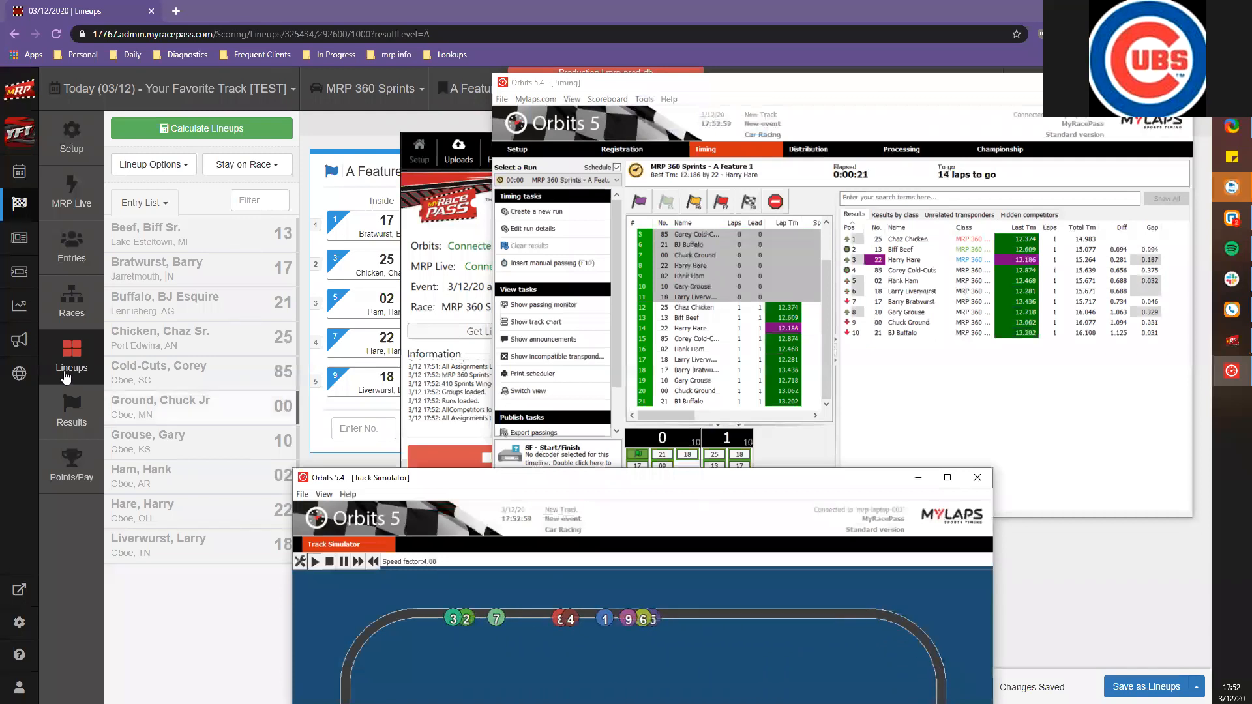
Open the MRP Live timing view and examine the running order, the sort choices, a competitor's lap details and the pinned competitor panel
left_click(62, 204)
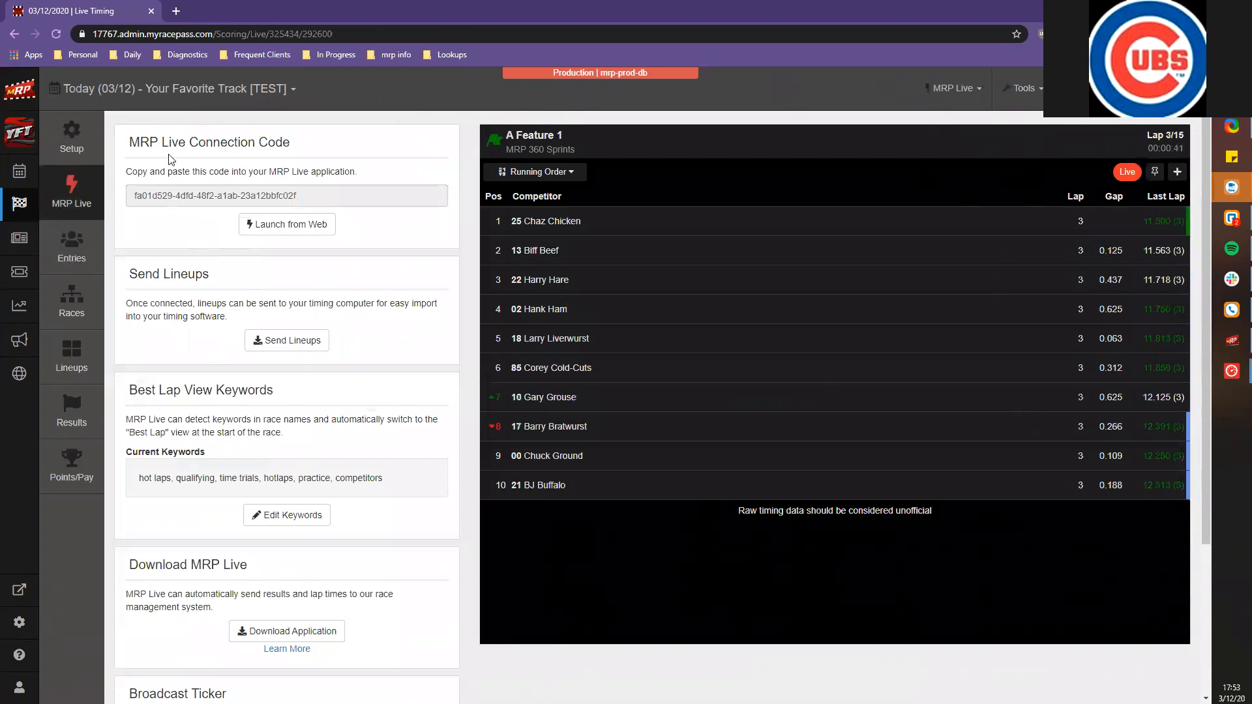
left_click(626, 243)
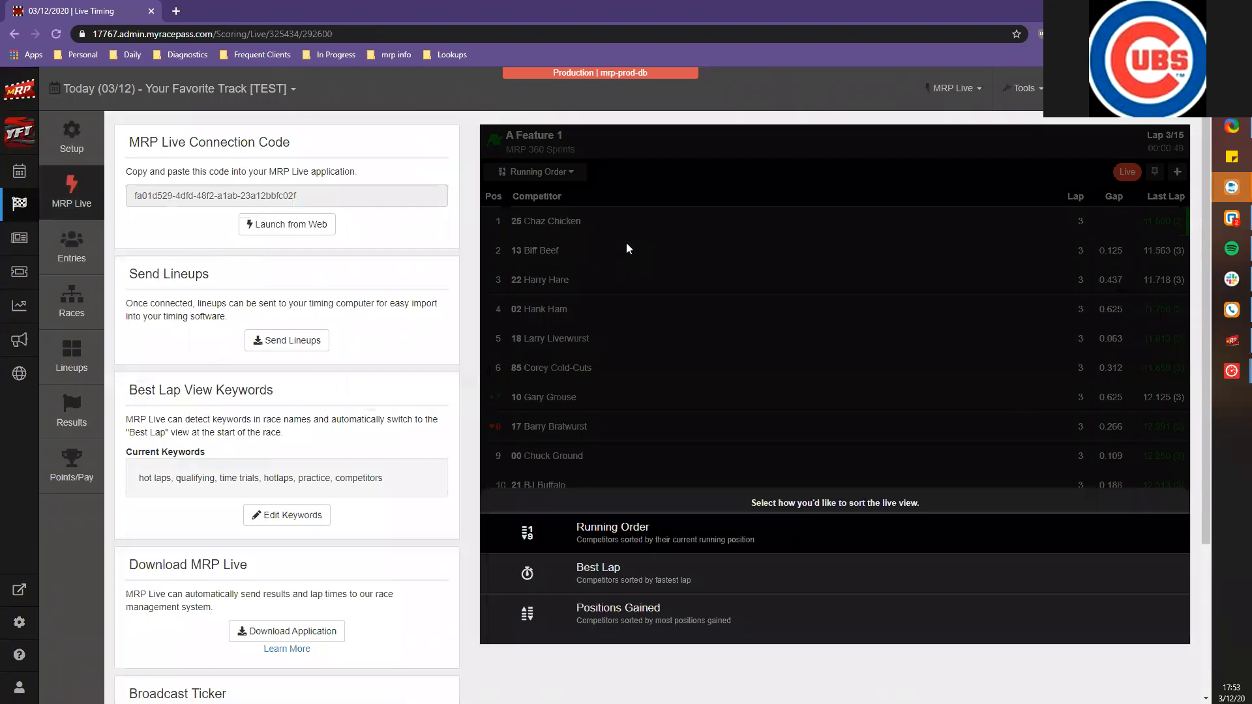
left_click(627, 248)
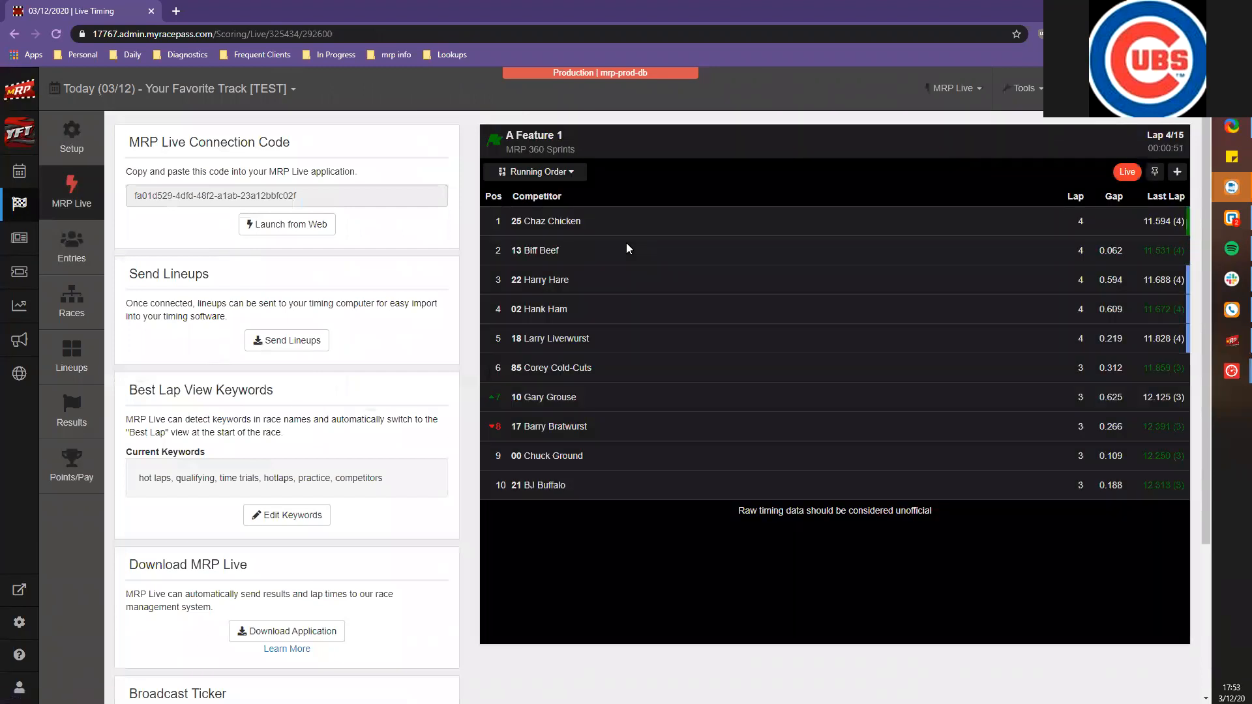
left_click(627, 338)
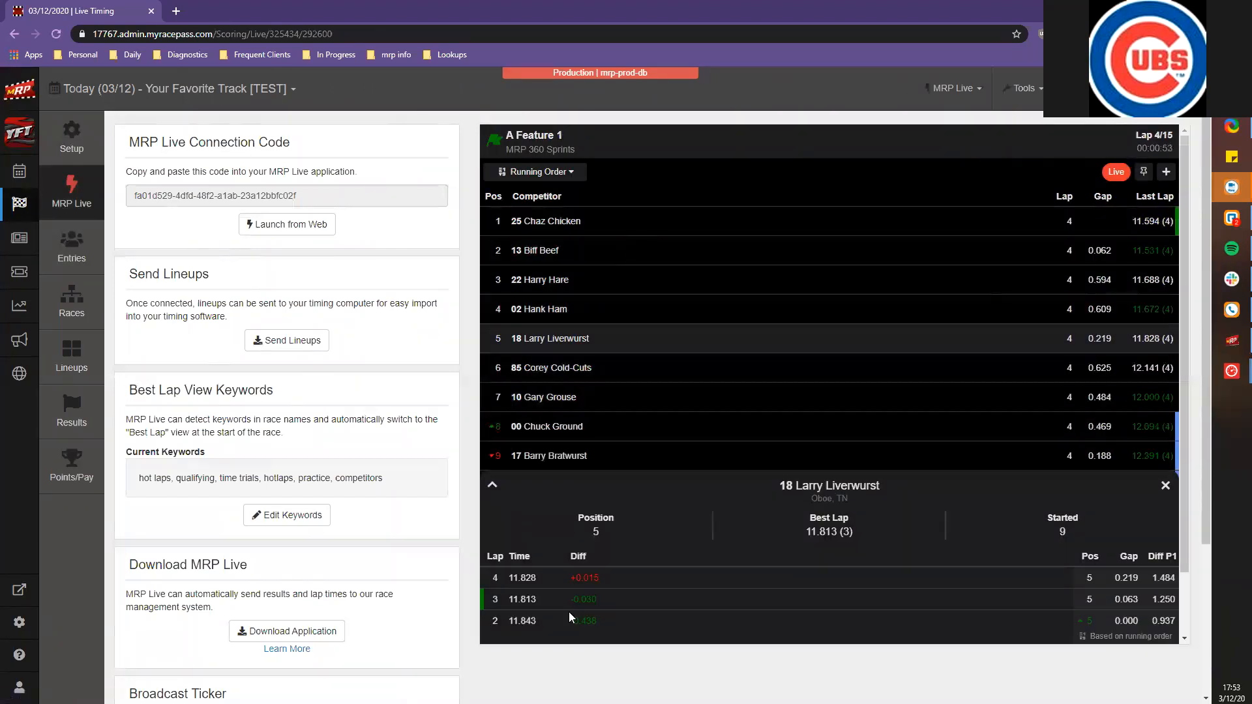
left_click(569, 611)
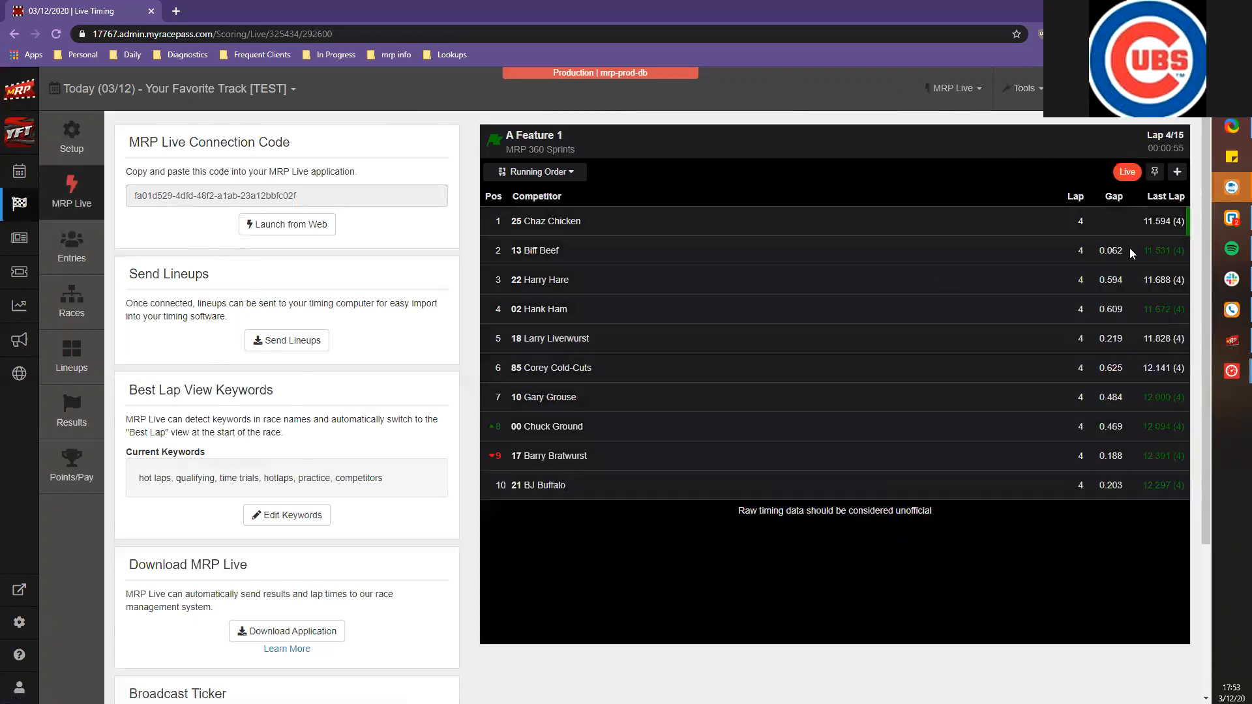
left_click(1154, 173)
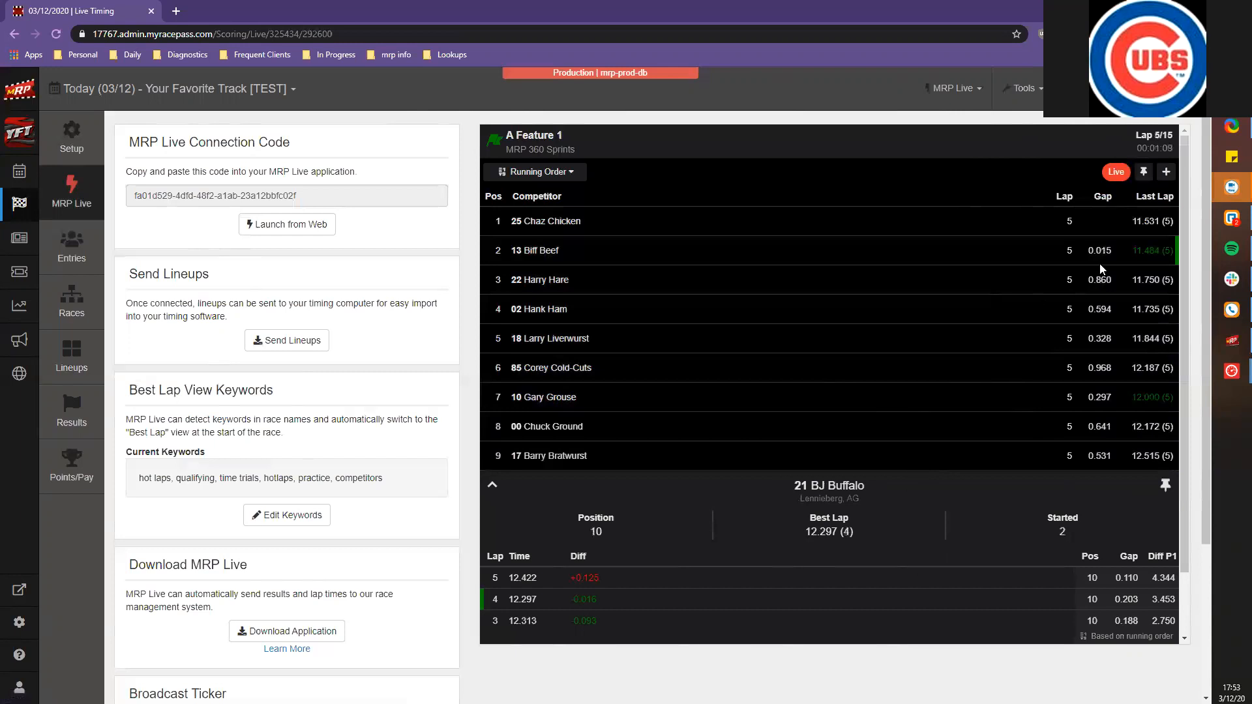
left_click(1143, 172)
left_click(1165, 485)
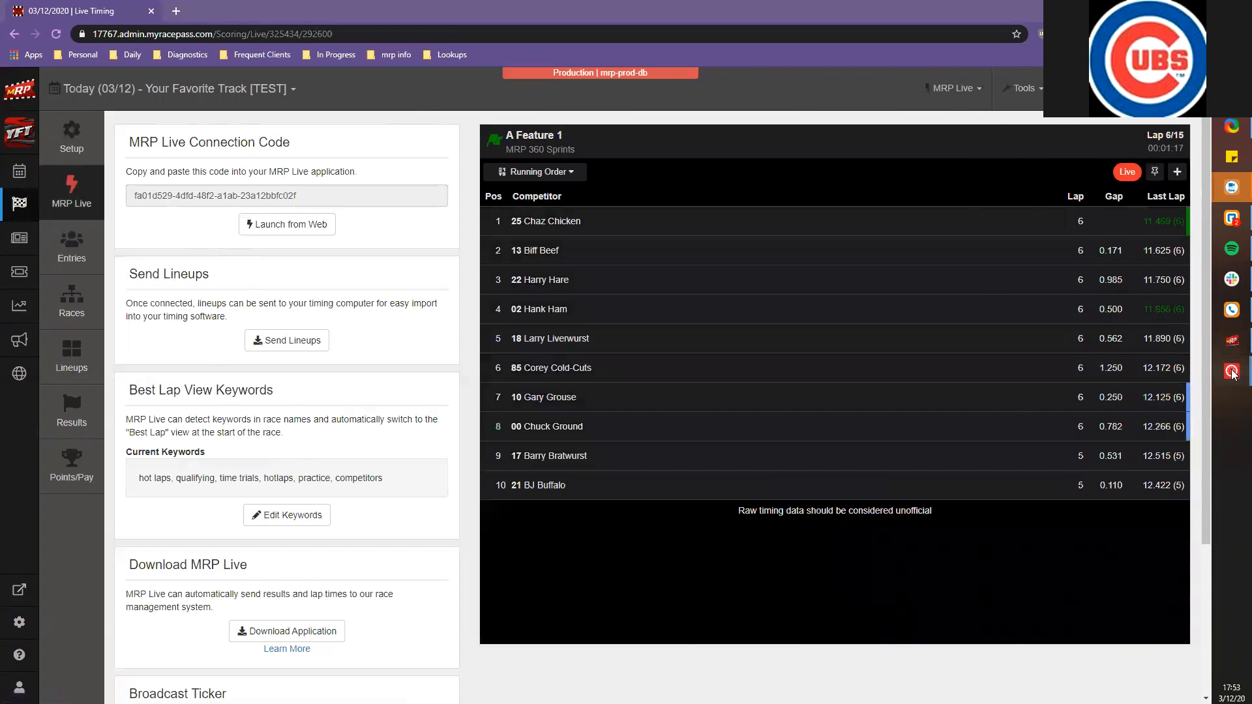
Switch to the Orbits timing window, throw the finish flag for A Feature 1 and stop the run
mouse_move(1231, 371)
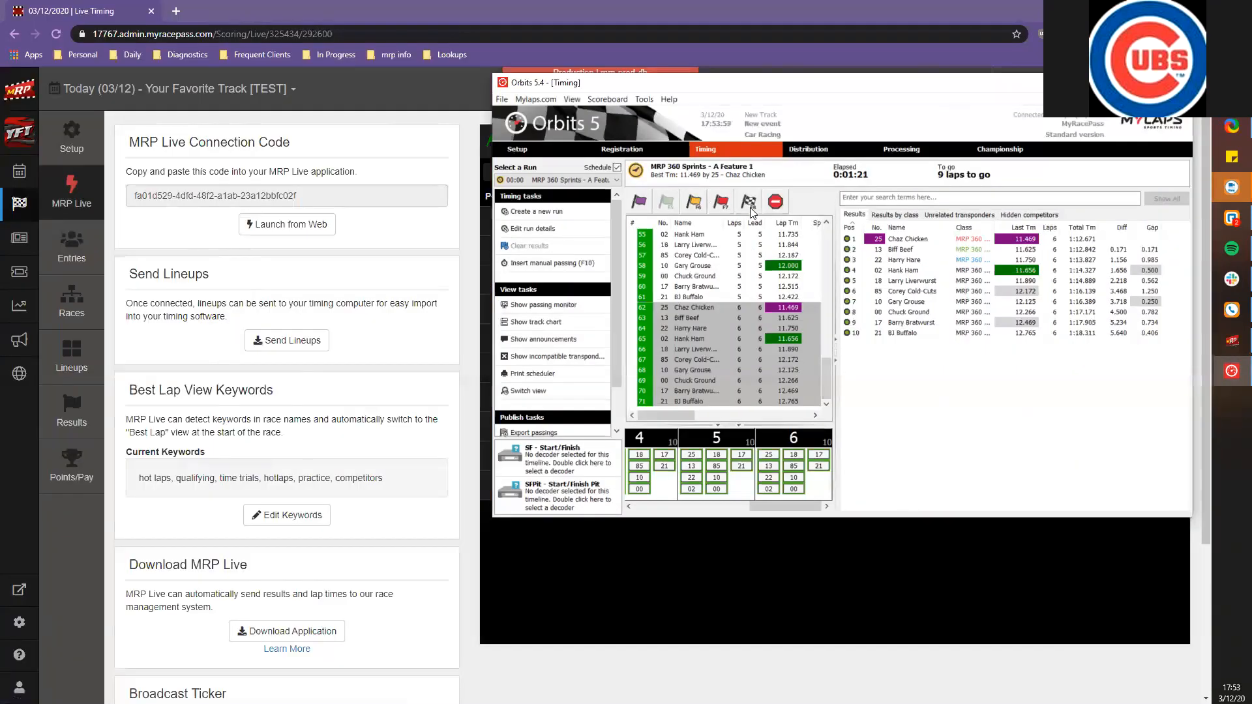
left_click(752, 209)
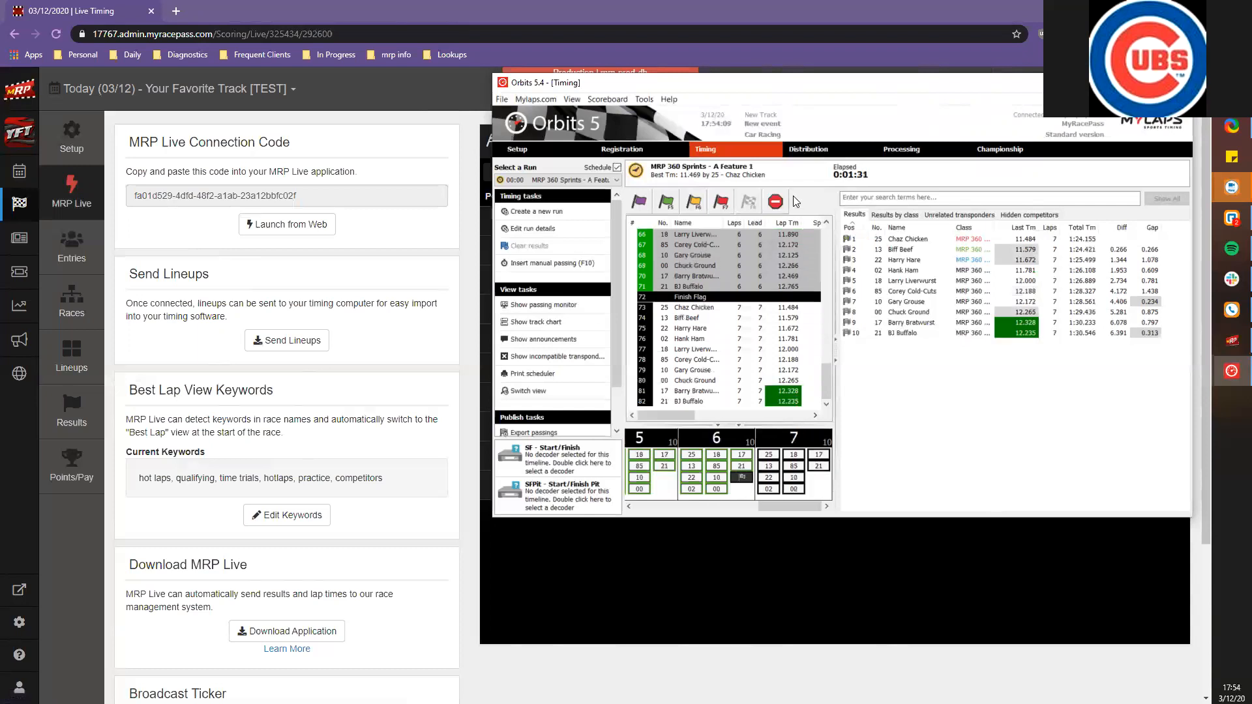
left_click(766, 206)
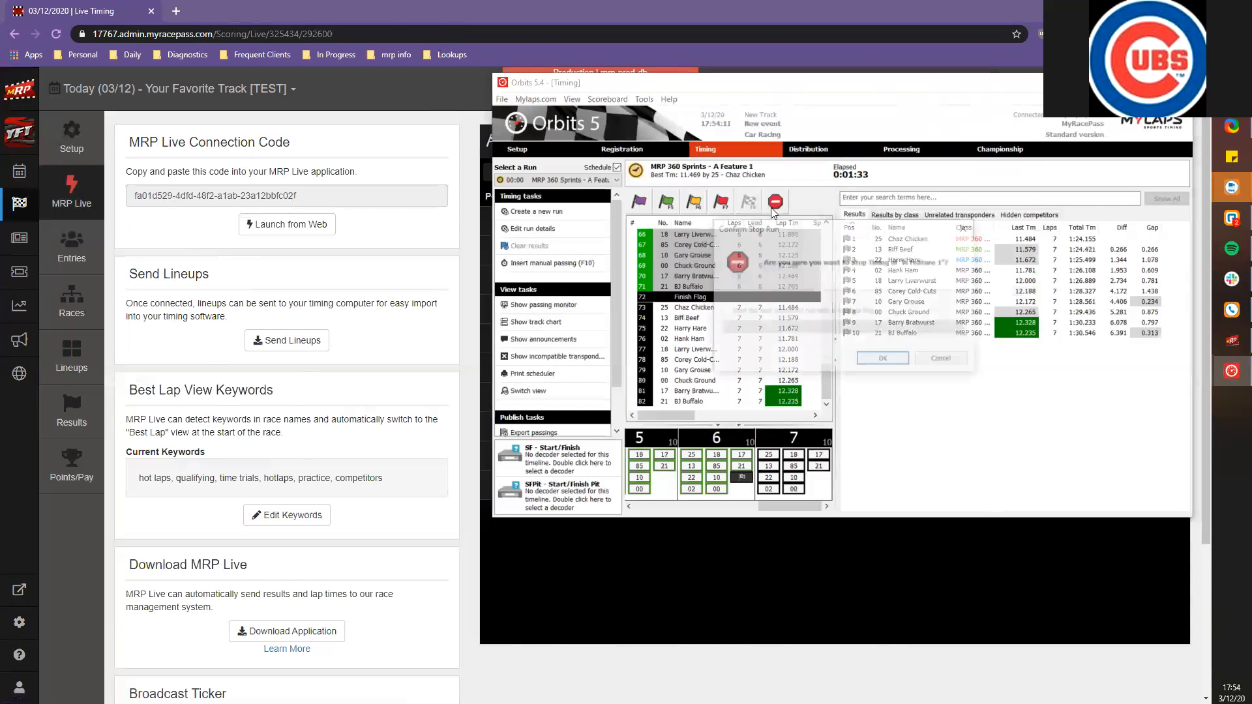
left_click(884, 358)
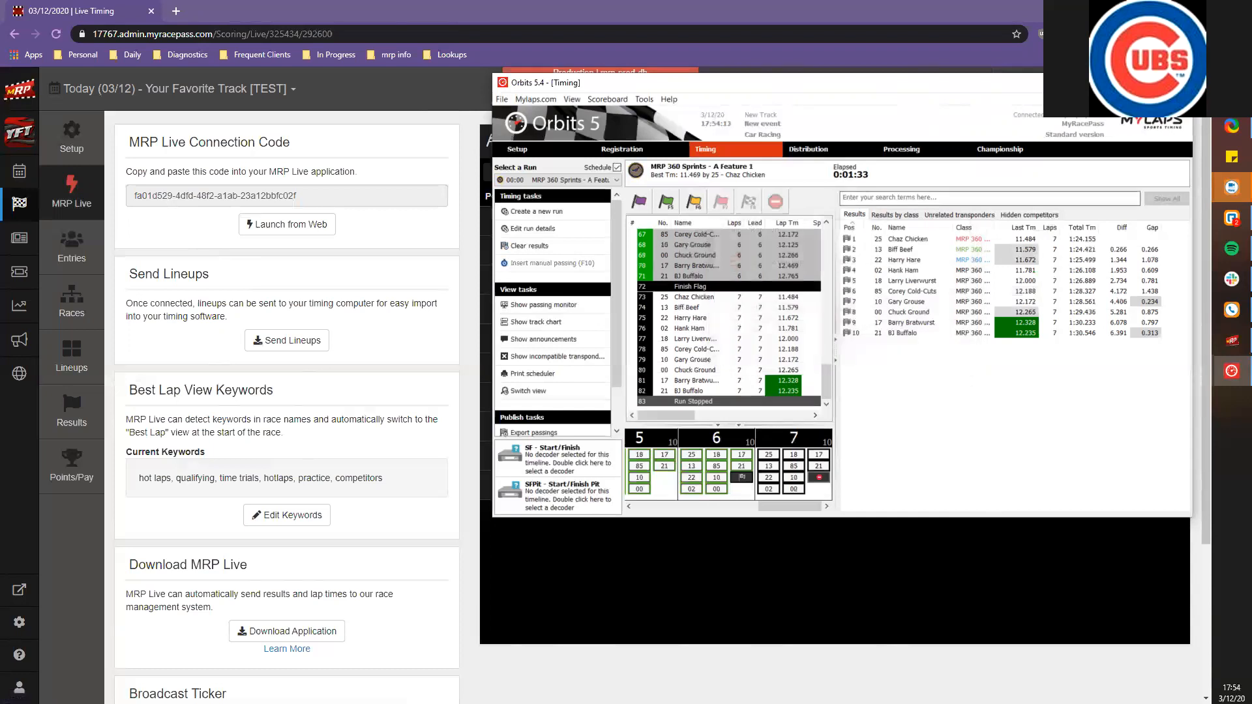
Back in MyRacePass, import the pending A Feature 1 race into the MRP 360 Sprints results and save it as completed
left_click(176, 378)
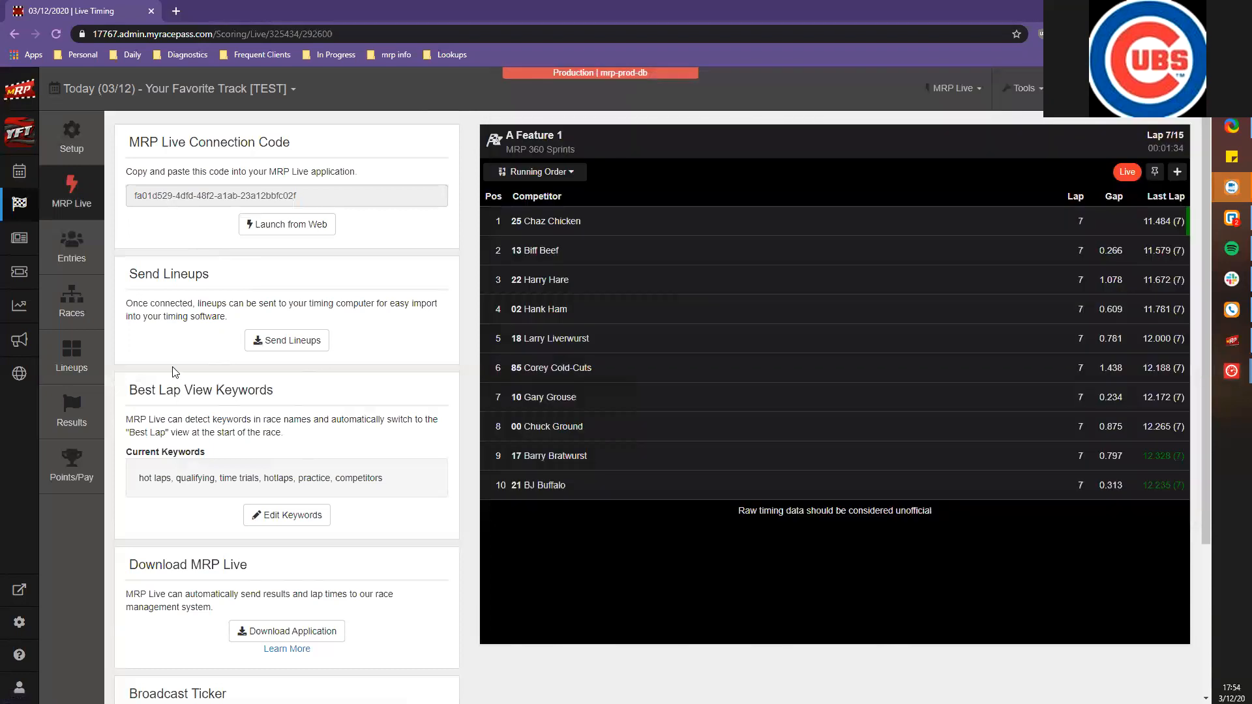
left_click(93, 406)
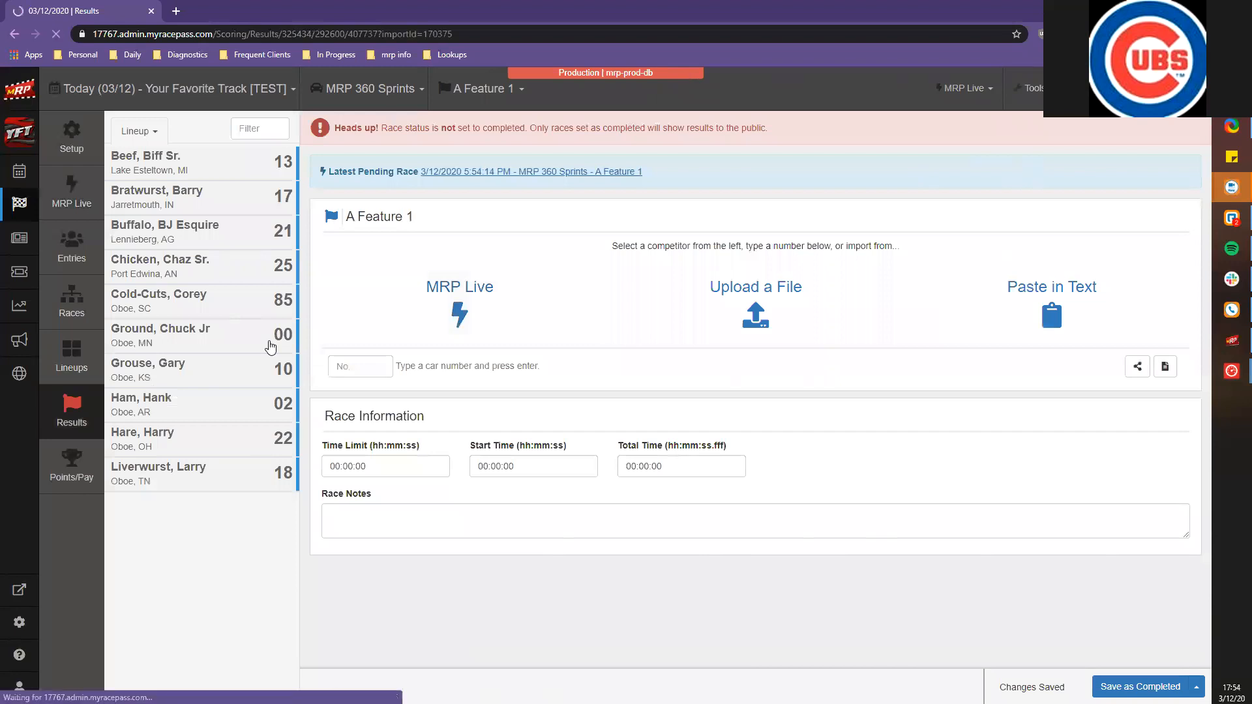
scroll(271, 346, "down", 3)
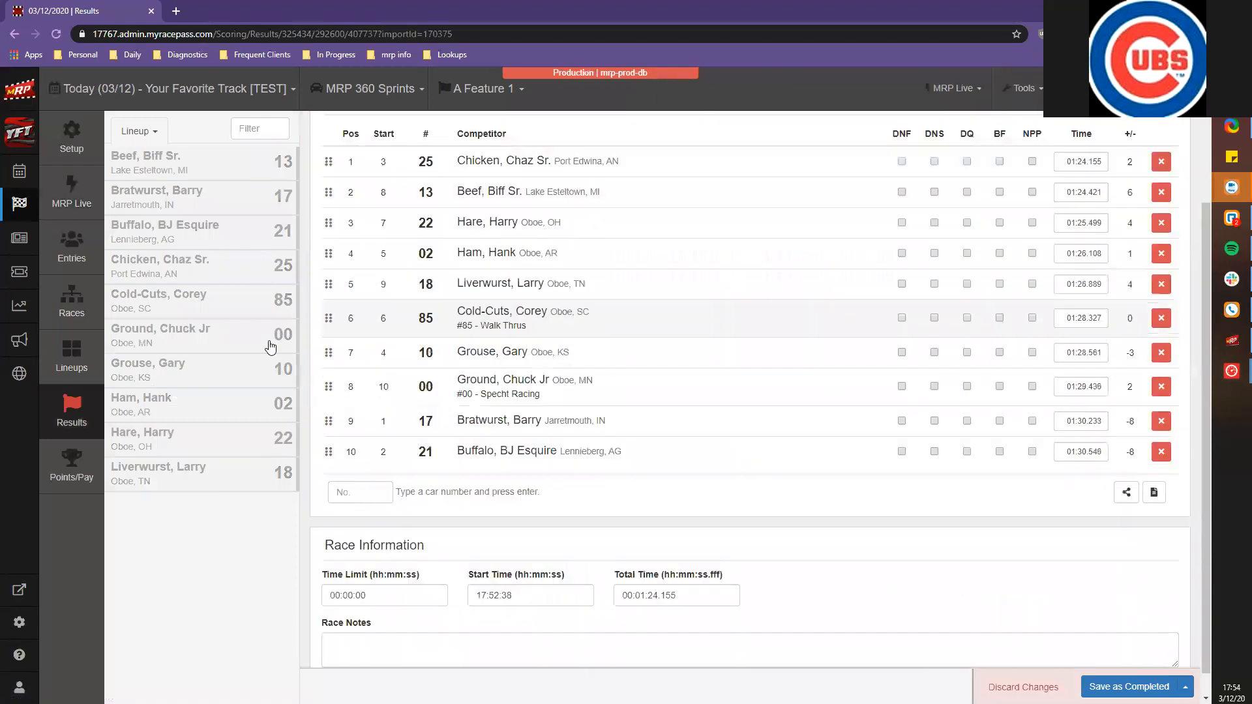
scroll(271, 342, "up", 3)
scroll(750, 391, "down", 2)
left_click(1129, 686)
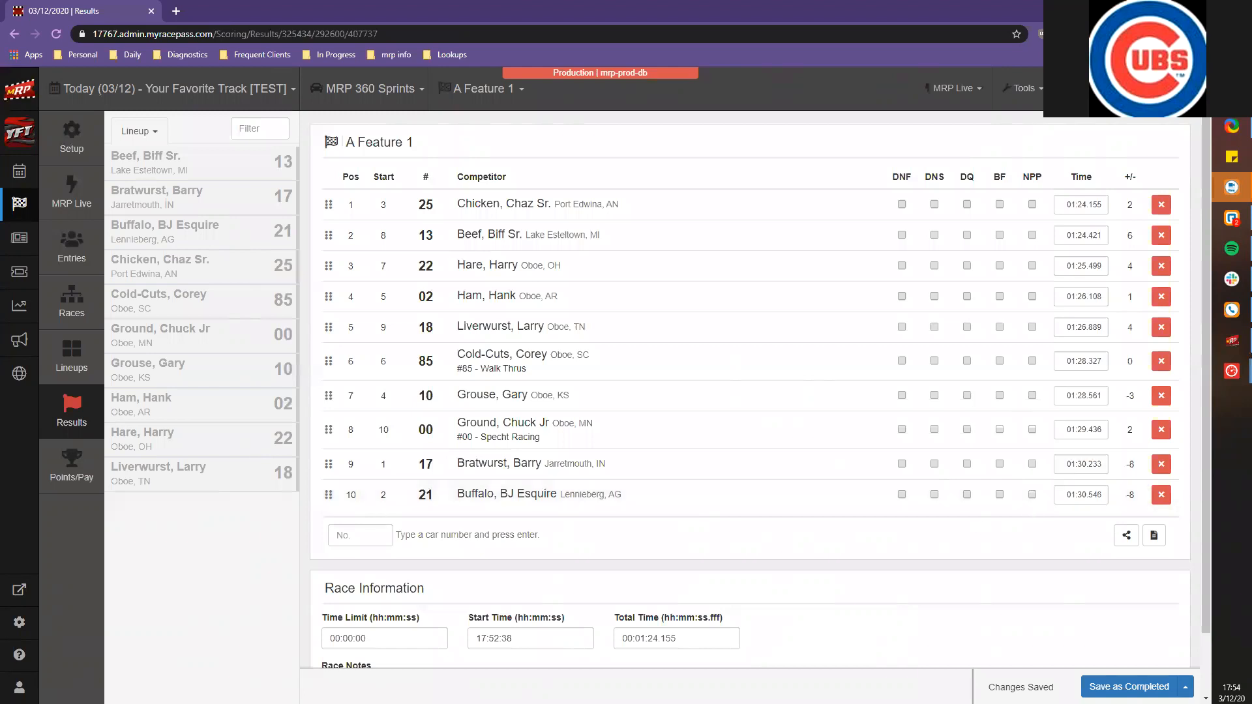
After checking the run in Orbits, move car 21 to fifth in the MyRacePass results, mark car 17 as DNS, and save as completed
mouse_move(1231, 371)
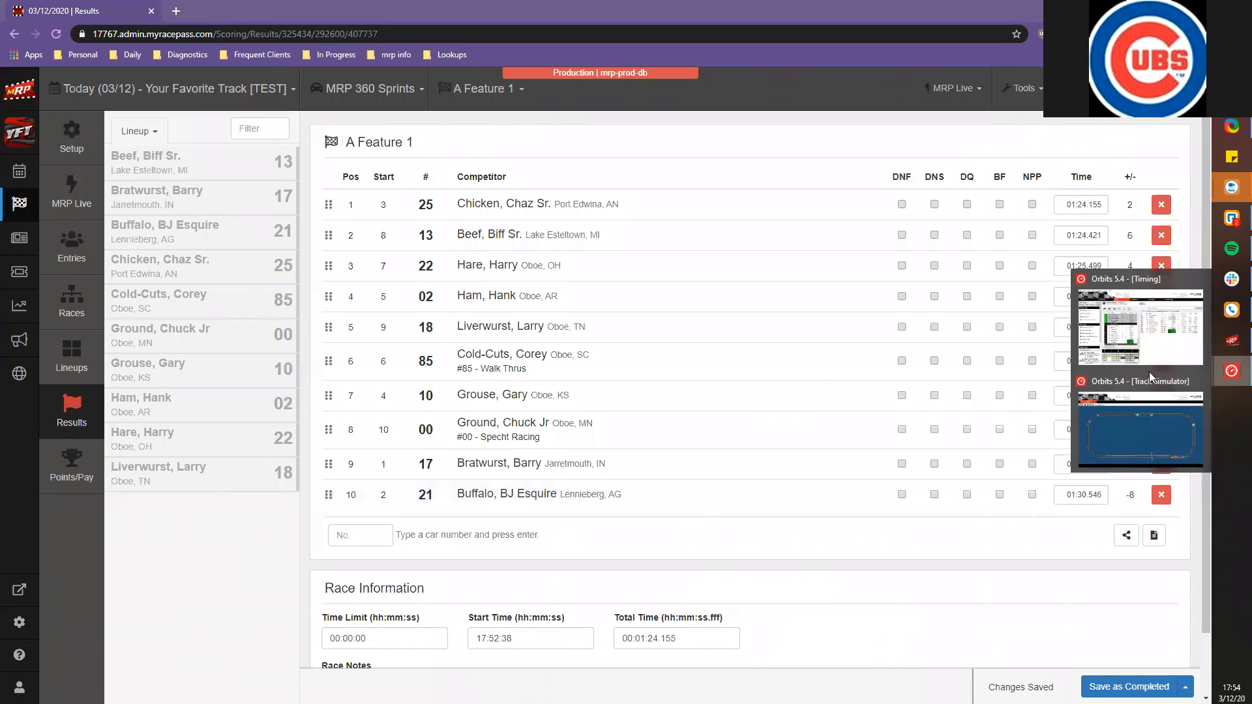
left_click(1167, 346)
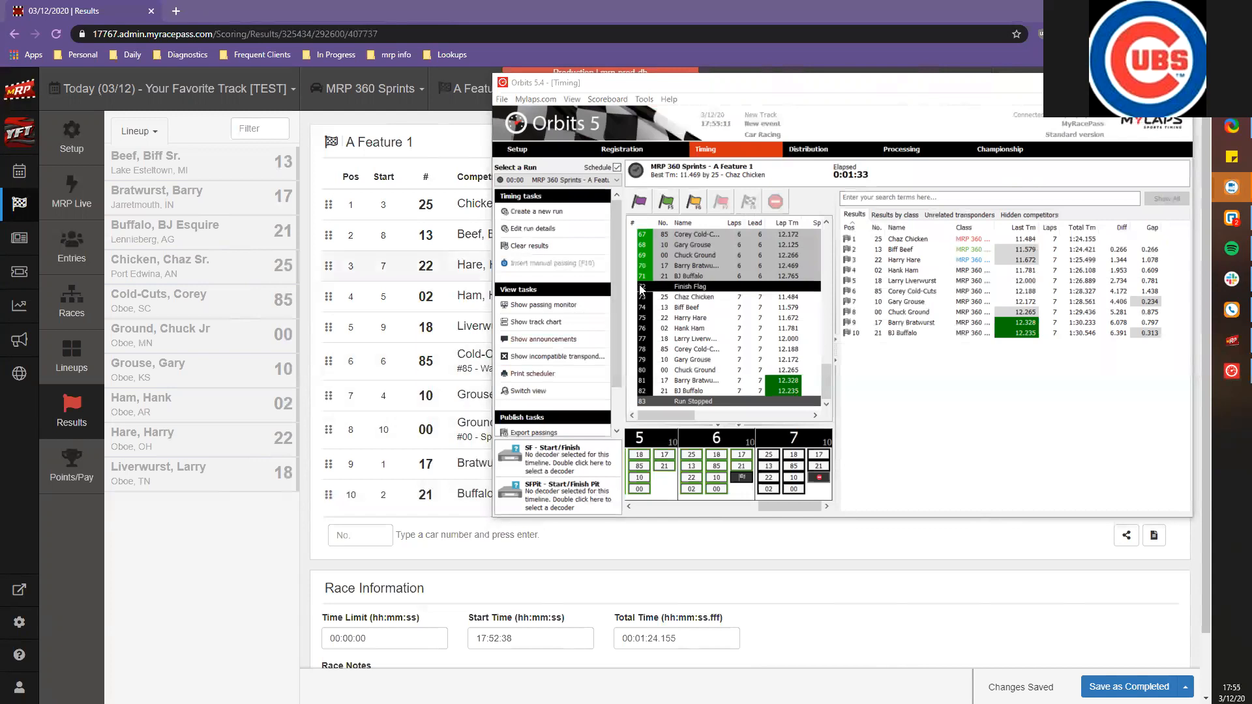
left_click(253, 584)
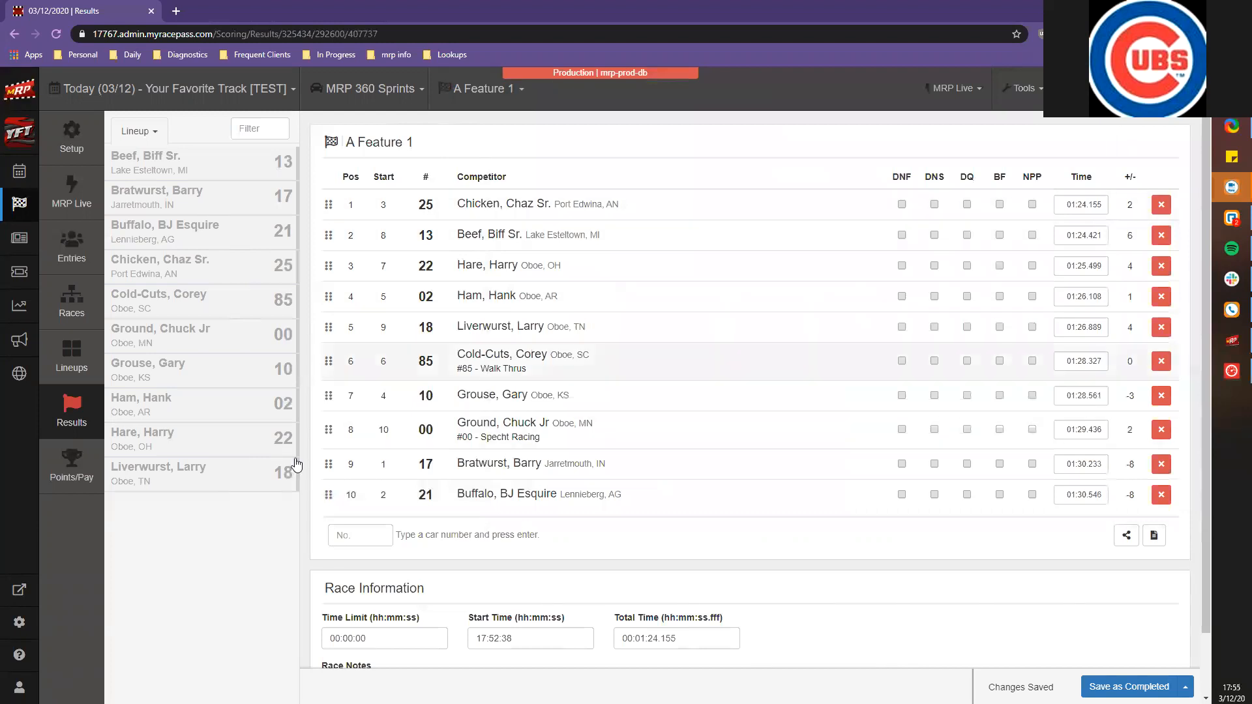
left_click_drag(328, 495, 329, 318)
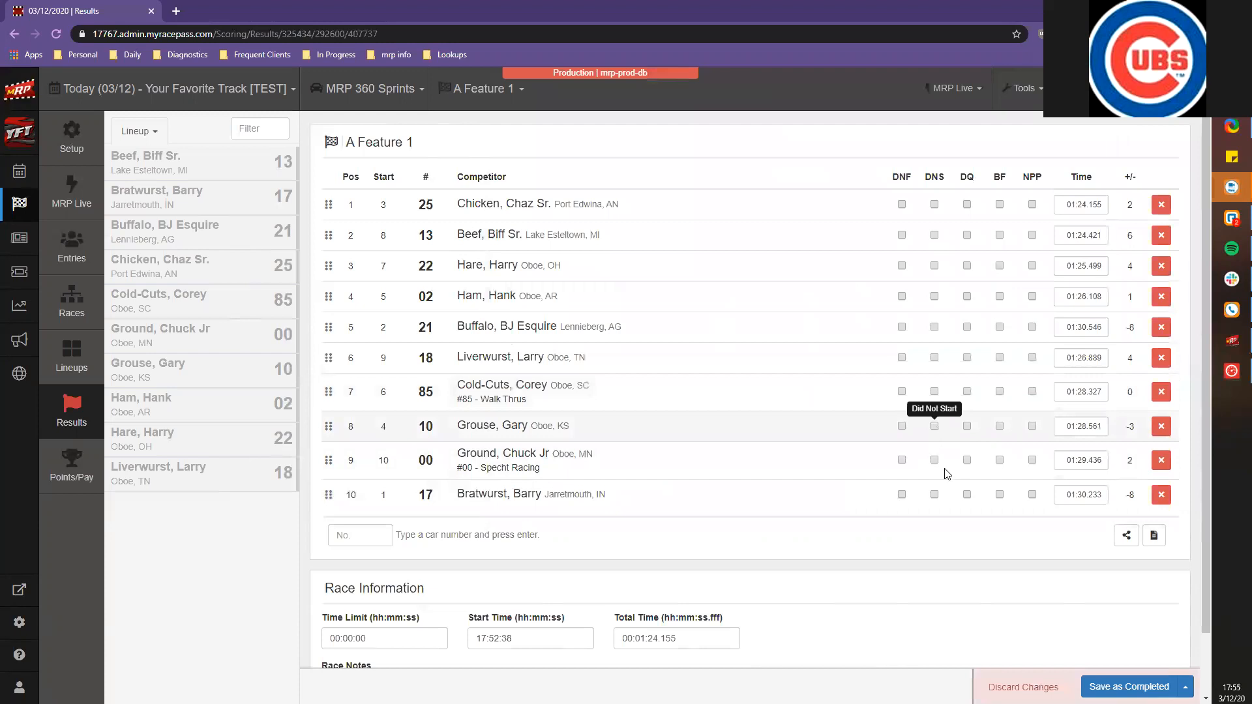
left_click(934, 494)
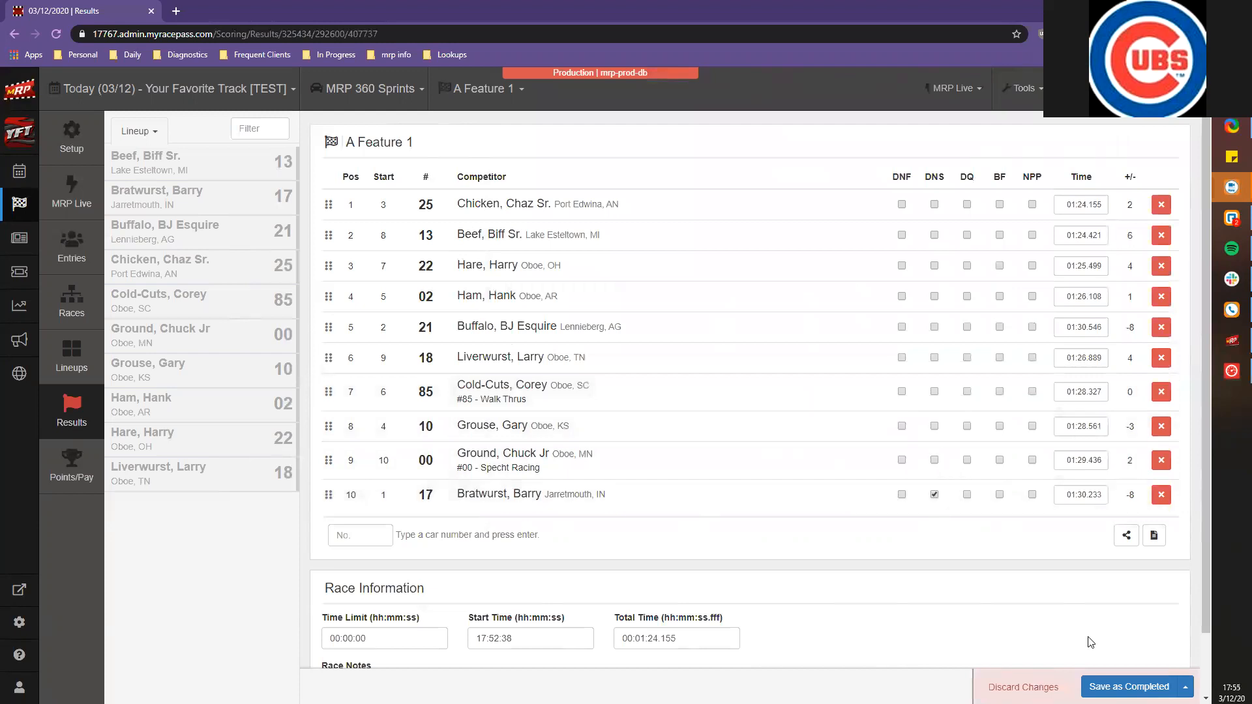
left_click(1142, 682)
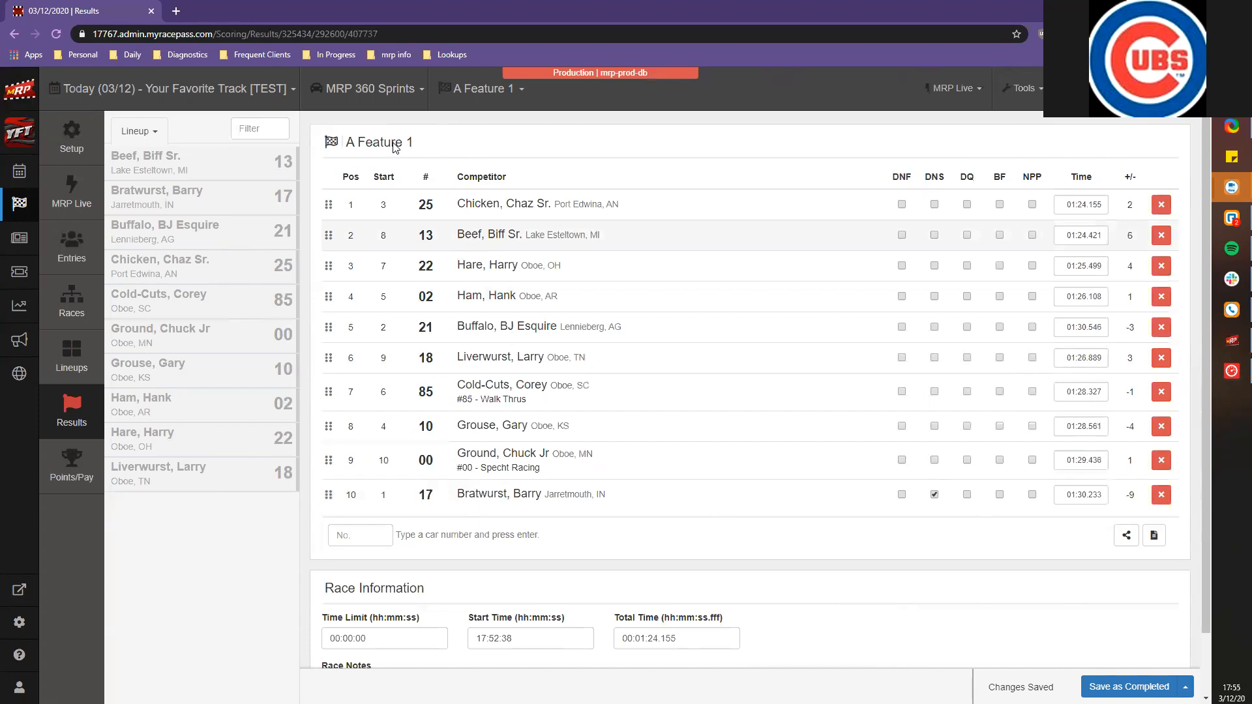
From season management, find the March 16 Monday Madness! event among all events of the 2020 Your Favorite Track schedule and open its event status
left_click(23, 168)
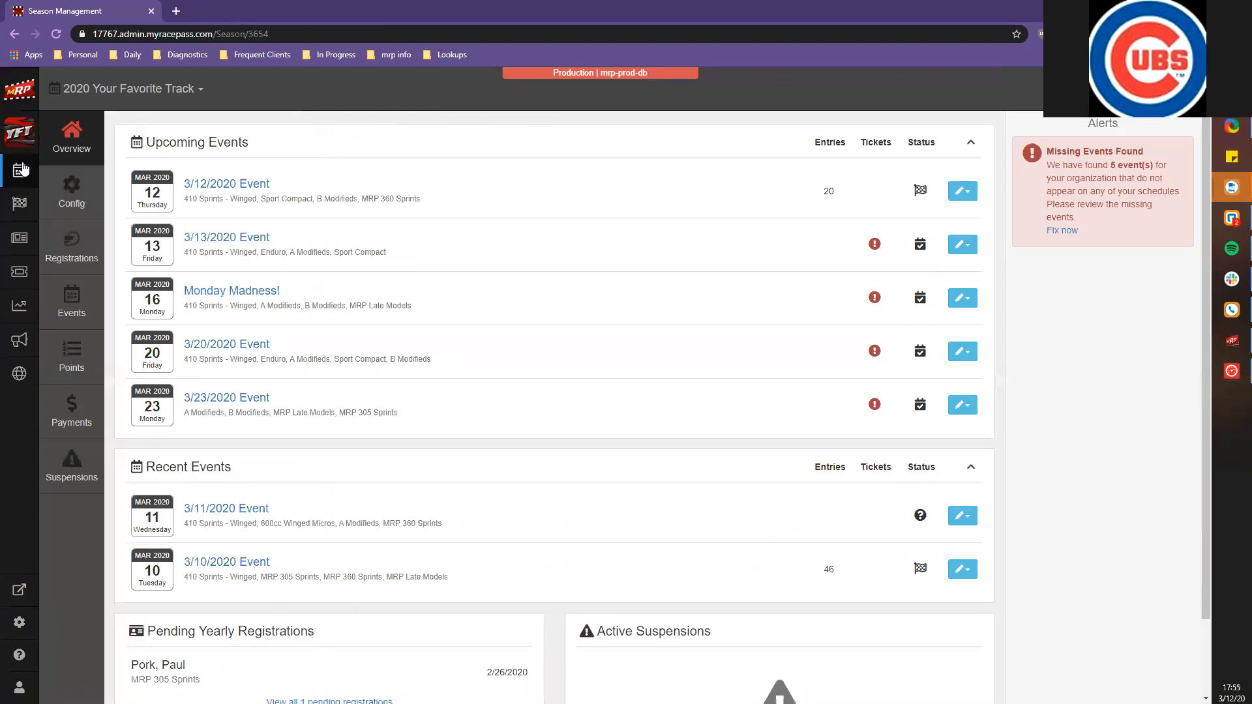
left_click(23, 170)
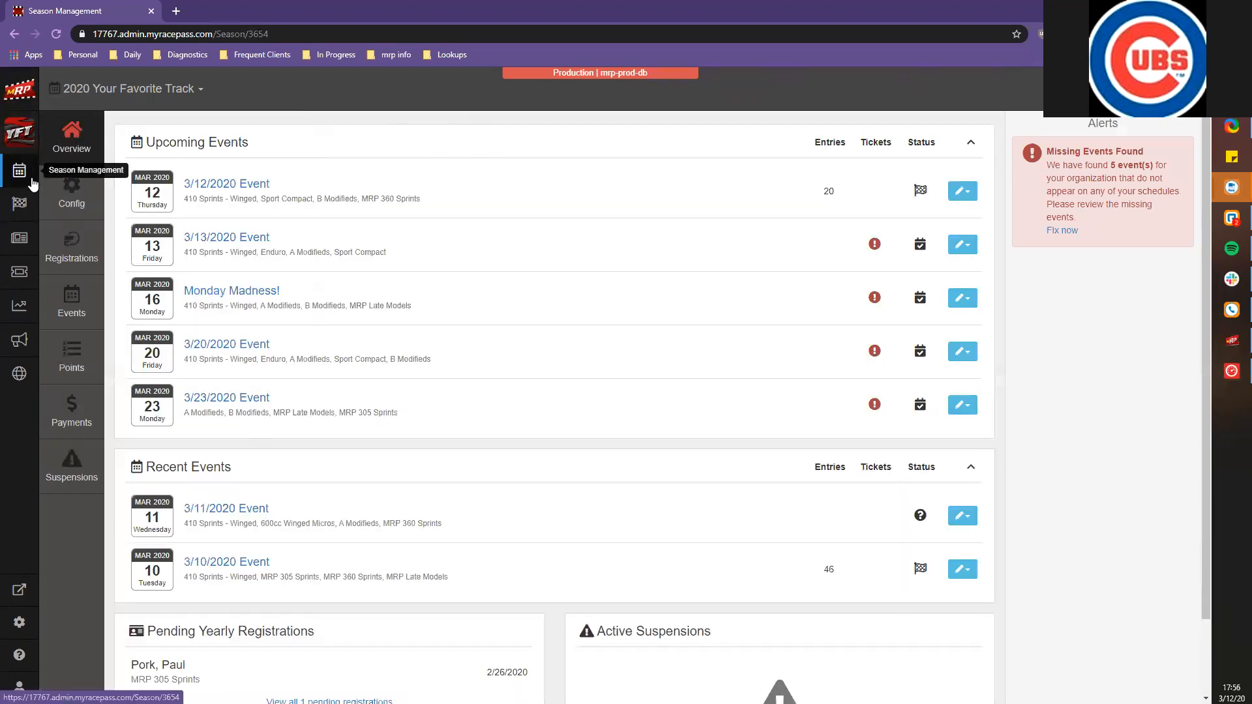
left_click(75, 306)
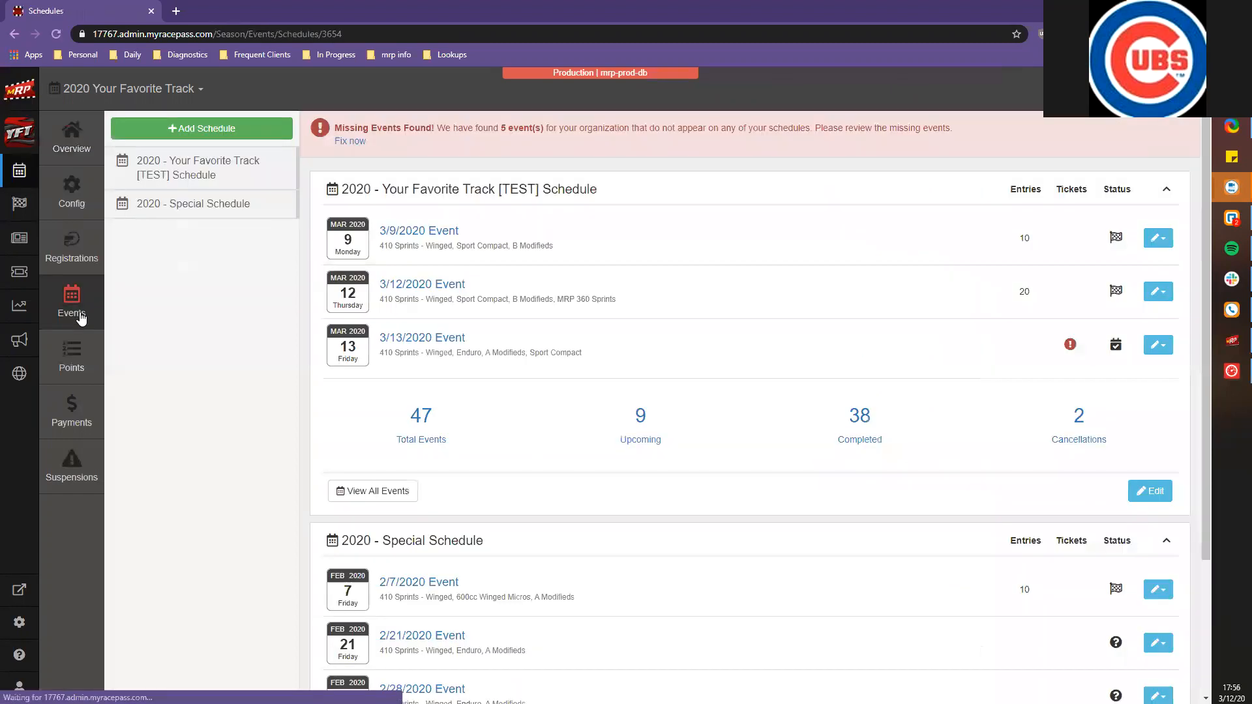
left_click(349, 461)
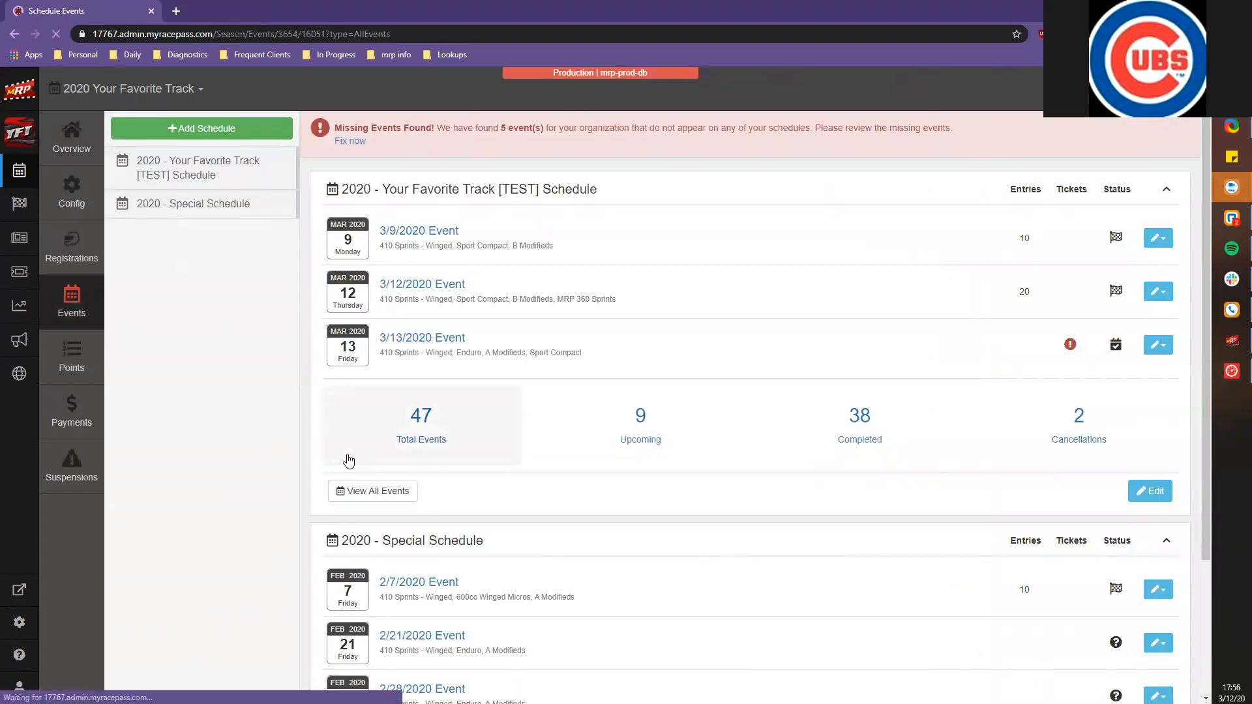
scroll(349, 461, "down", 4)
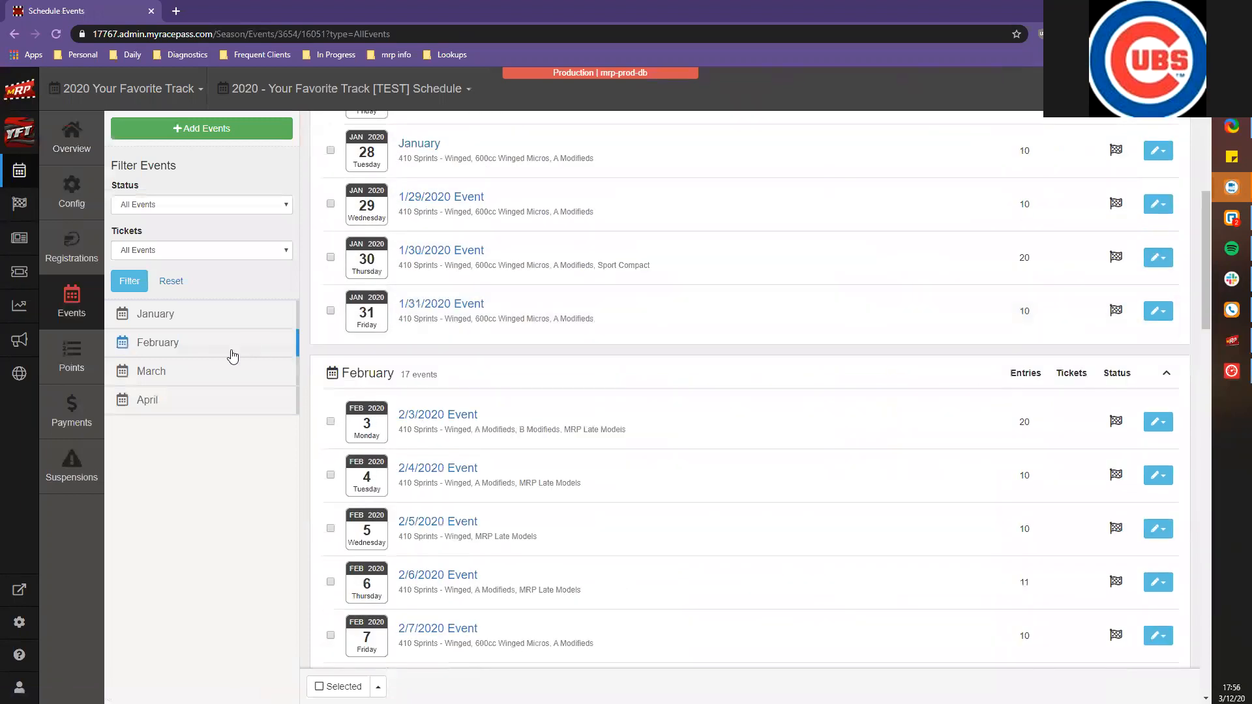
left_click(196, 368)
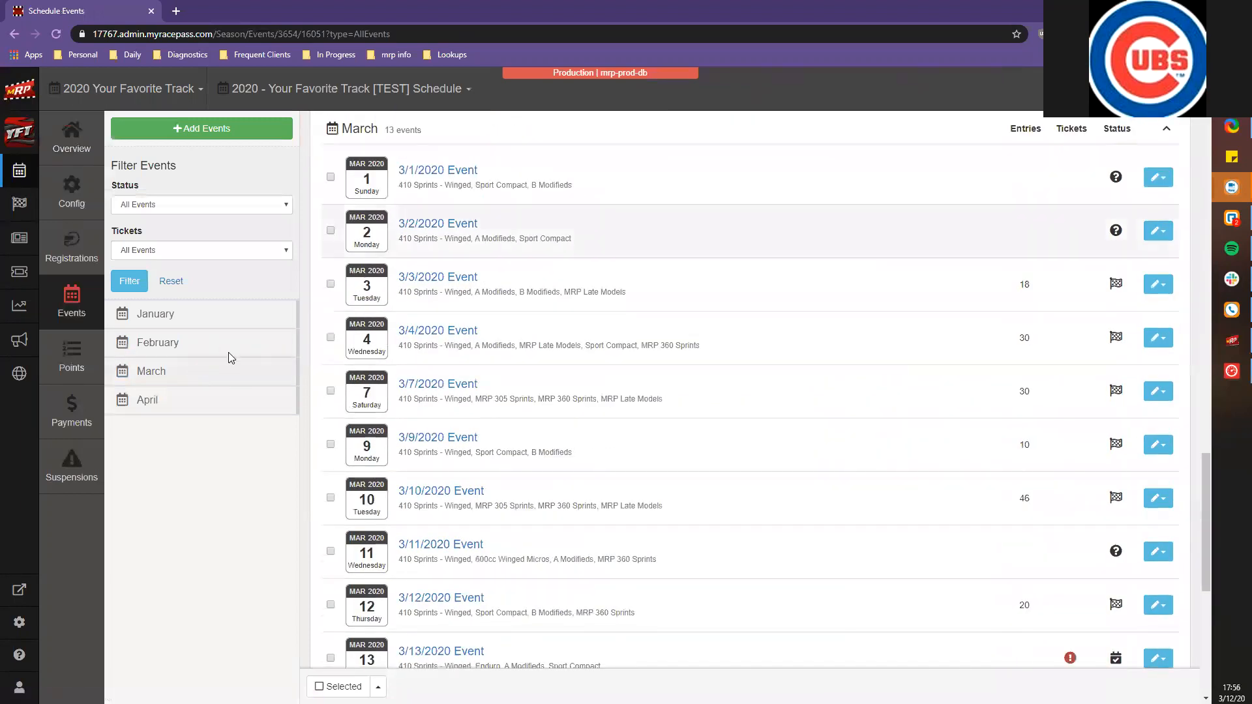
scroll(717, 284, "down", 5)
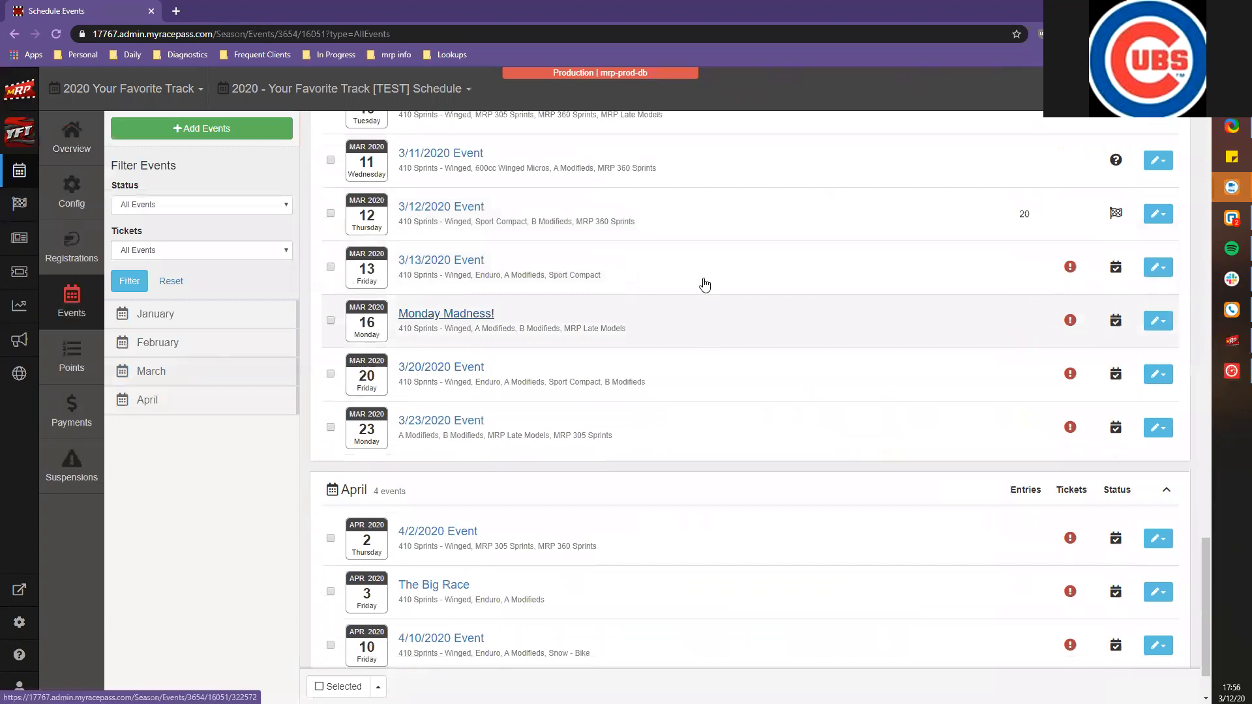
left_click(1158, 321)
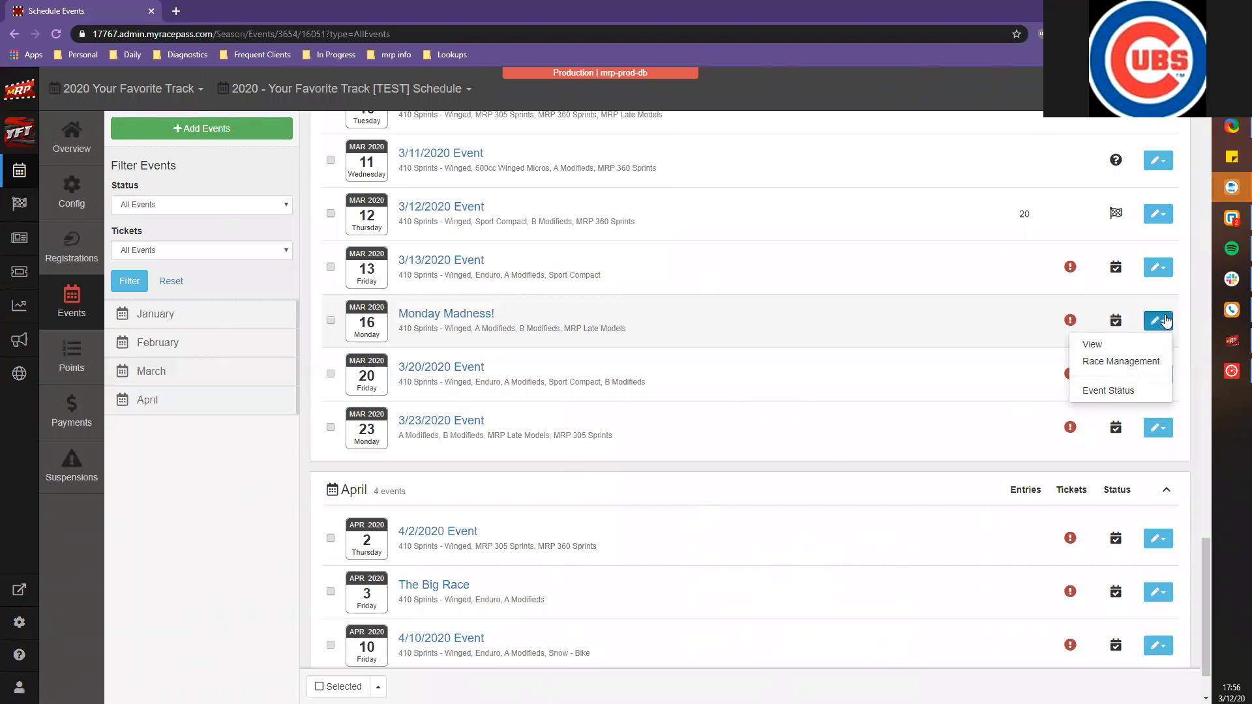
left_click(1097, 392)
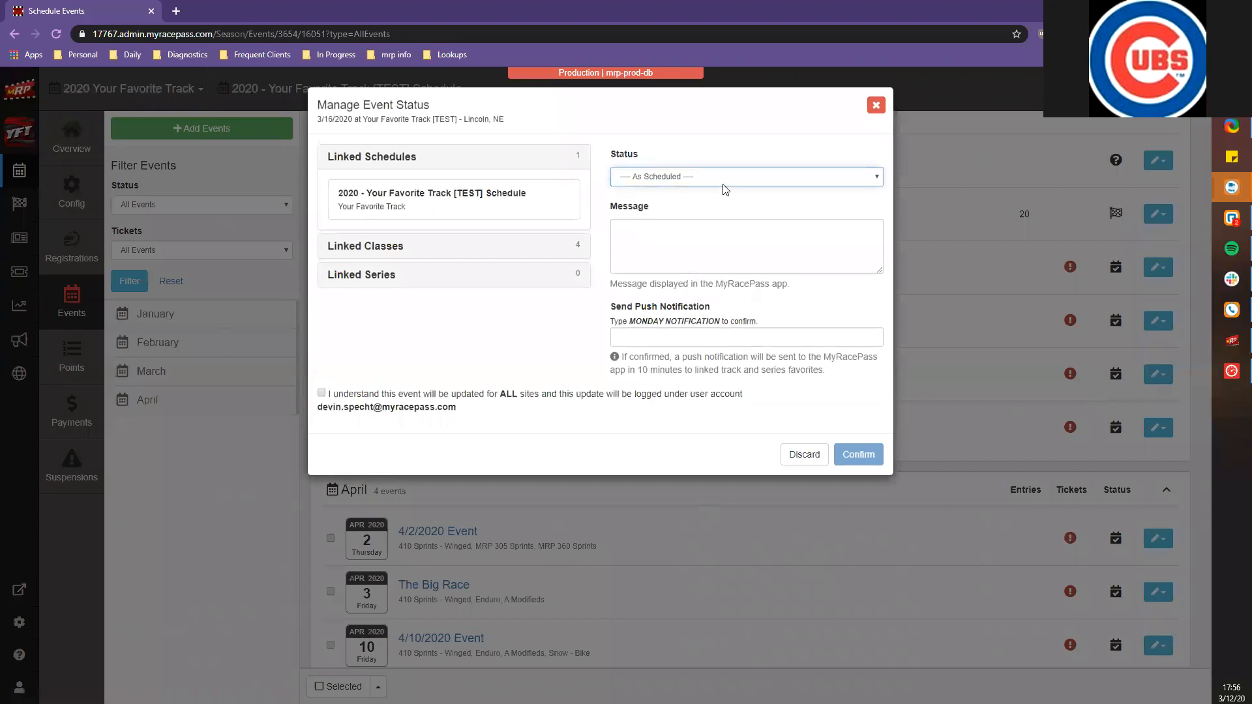
Set the March 16 event's status to Rain Out and enter MONDAY NOTIFICATION to authorize the push notification, leaving the message blank
left_click(669, 178)
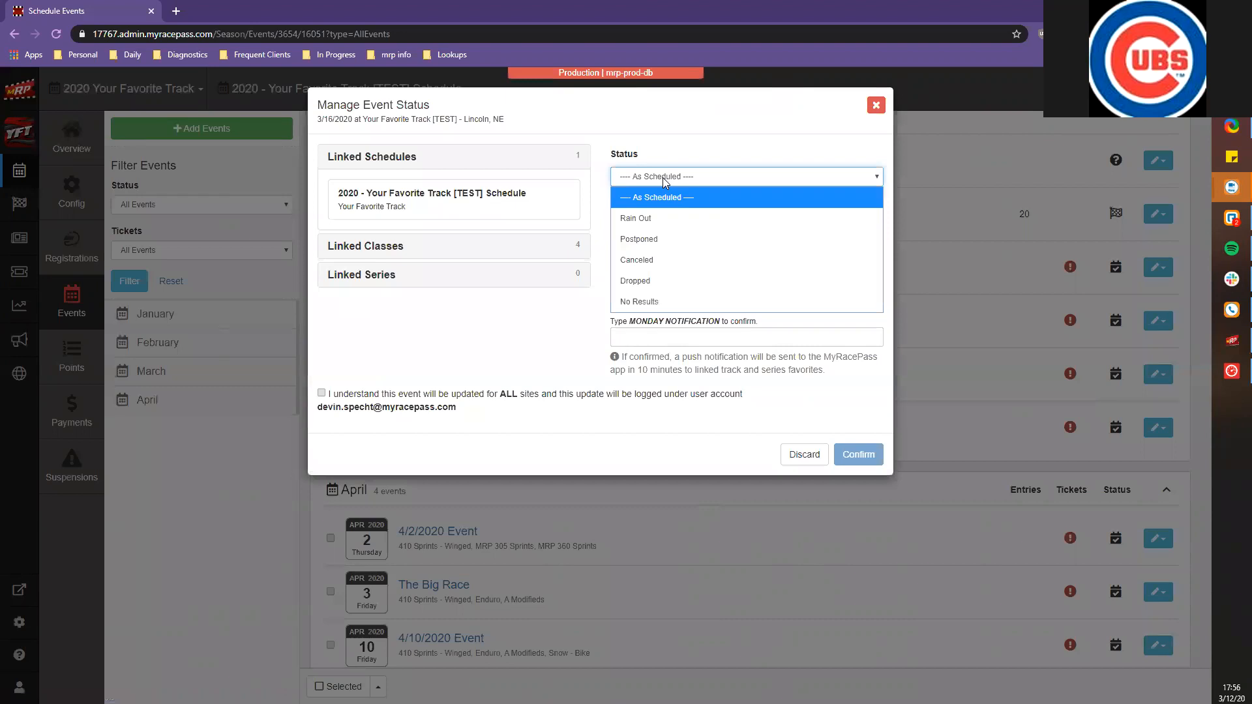
left_click(662, 219)
left_click(665, 225)
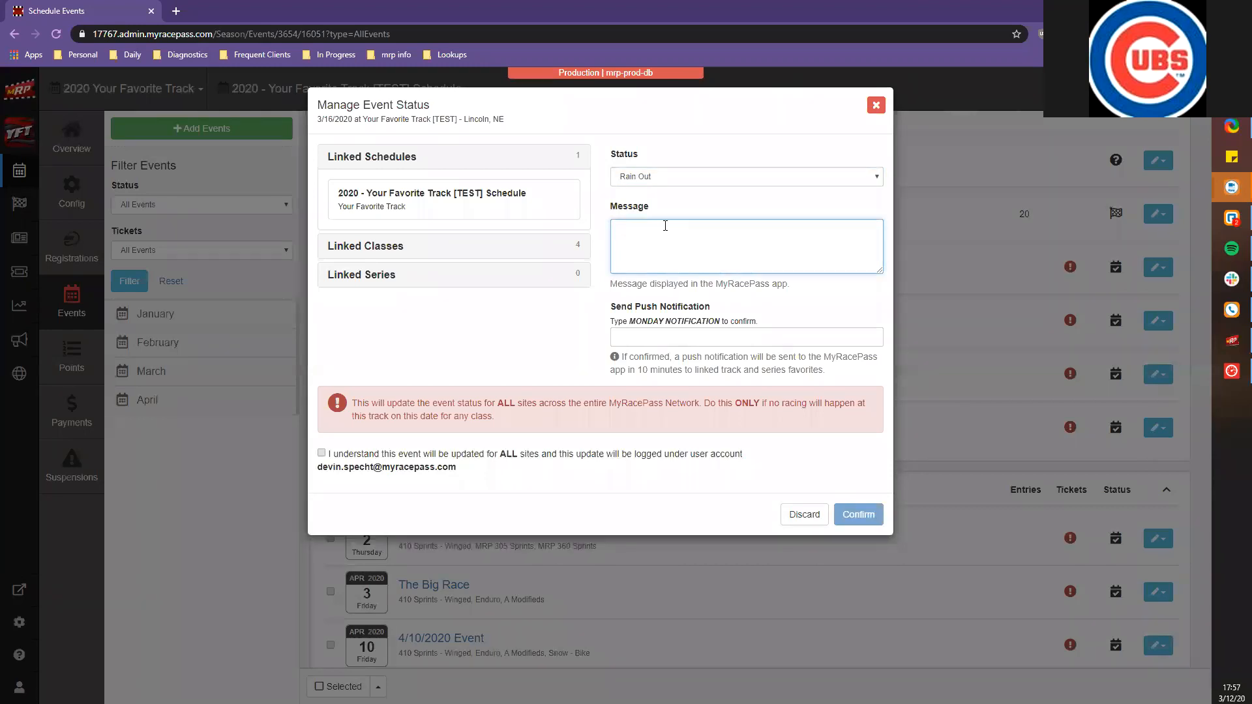
key("Tab")
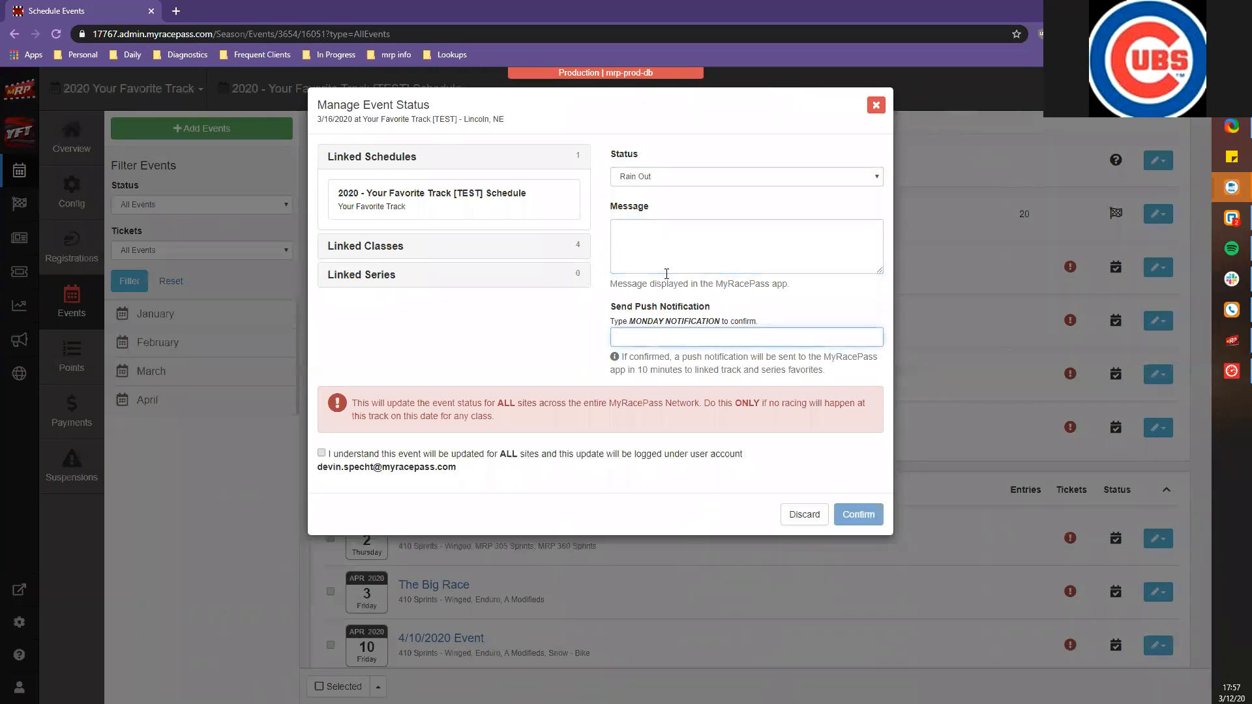
type("MONDAY NOTIFICATION")
left_click(705, 286)
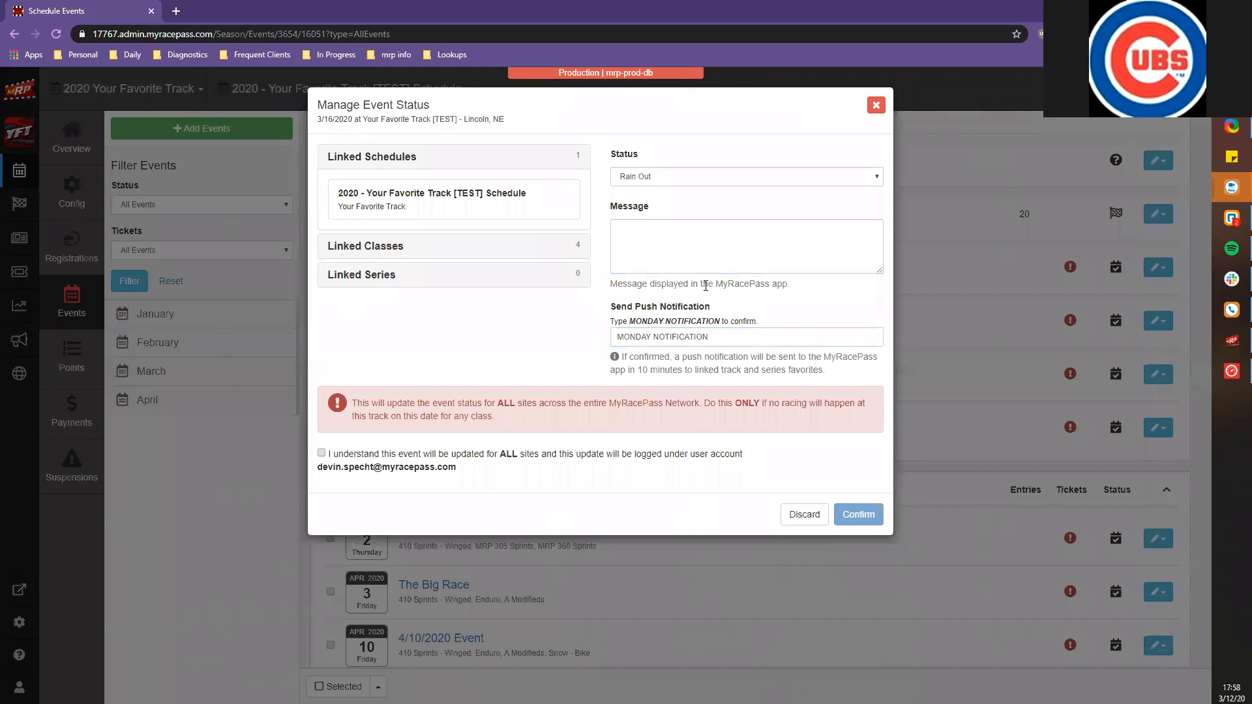
Acknowledge that the event will be updated for all sites and confirm the status change
left_click_drag(319, 458, 322, 462)
left_click(321, 457)
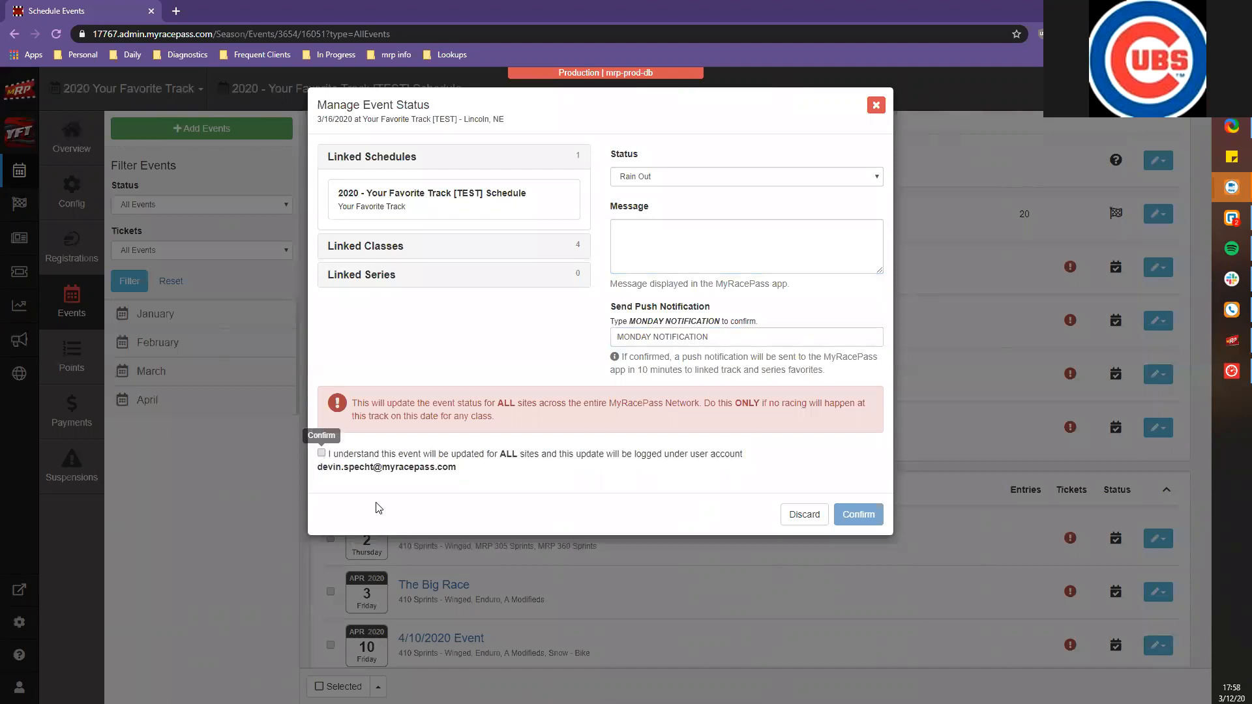
left_click(321, 453)
left_click(858, 514)
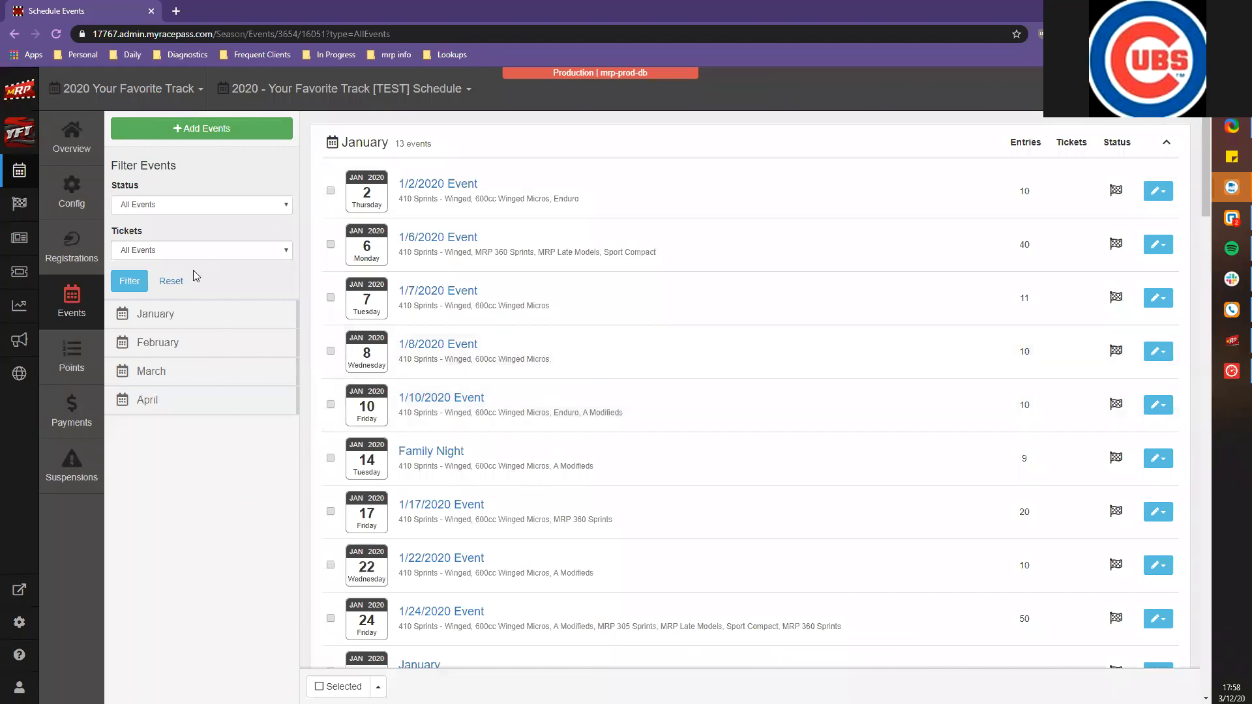
Examine the push notification report's sends by date, start-date filter, recipient totals and message history, including senders and open rates
left_click(22, 344)
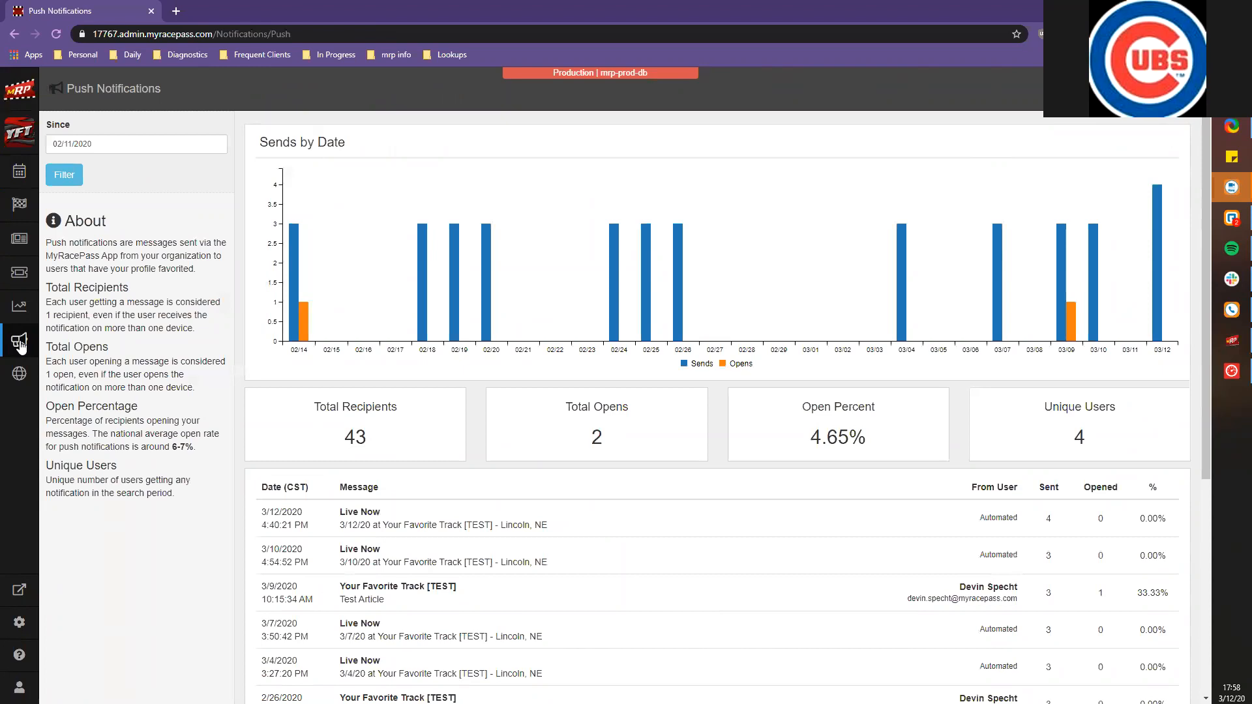
scroll(420, 519, "down", 2)
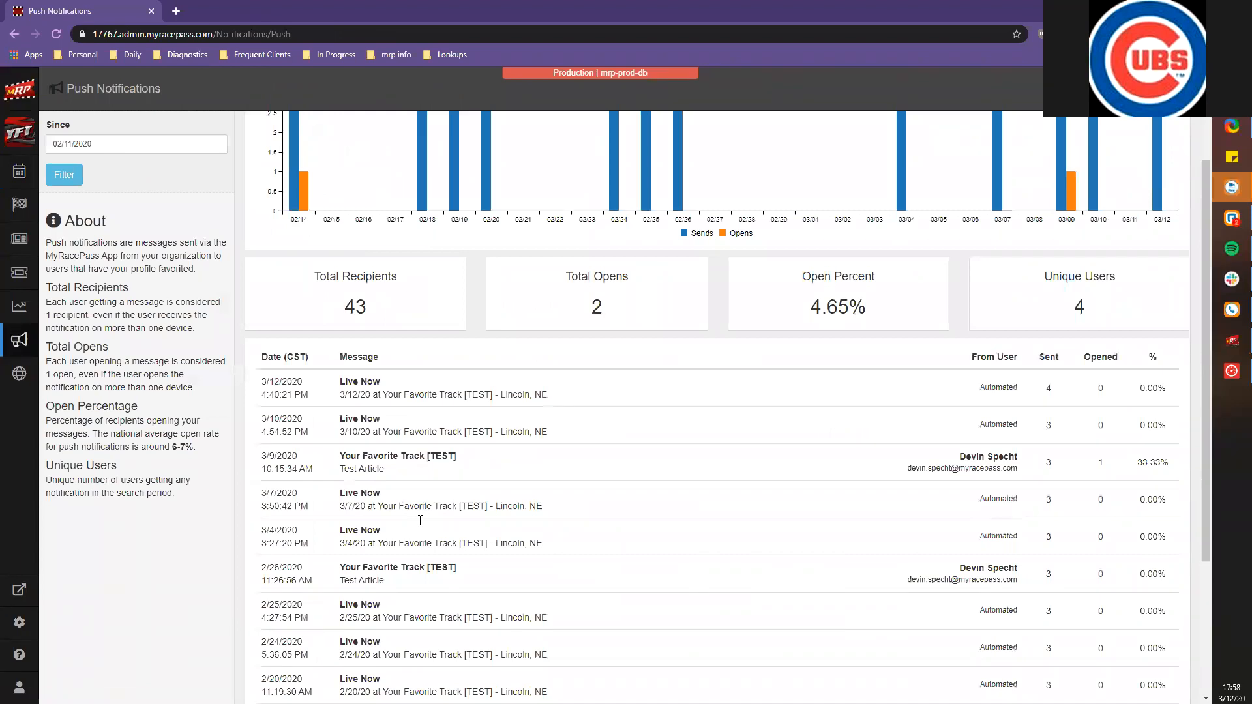
scroll(420, 520, "down", 2)
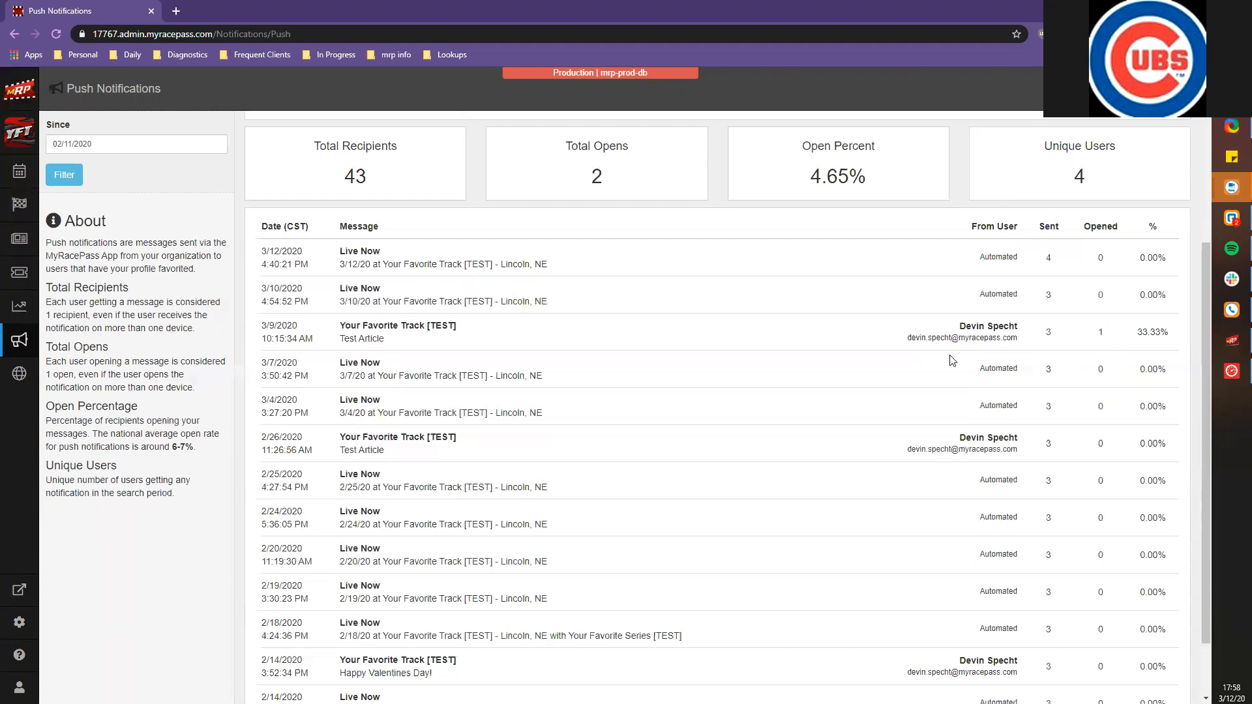
scroll(952, 360, "down", 1)
scroll(951, 361, "down", 1)
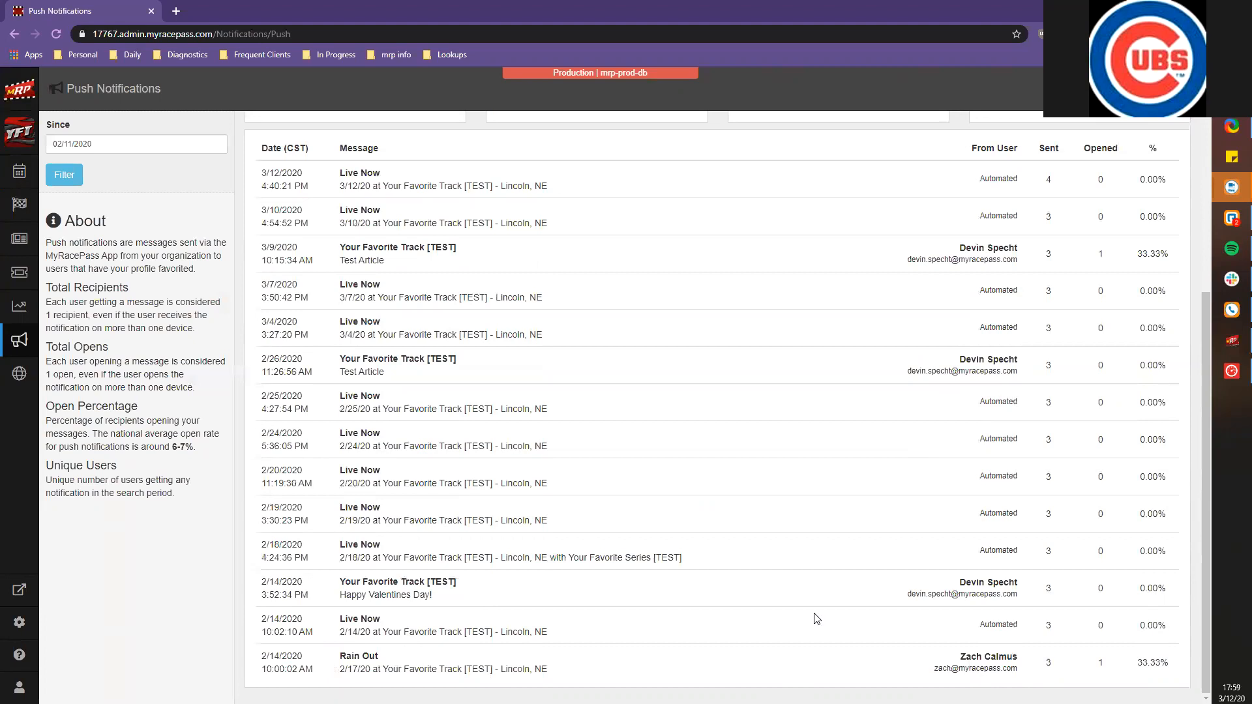
scroll(816, 618, "up", 5)
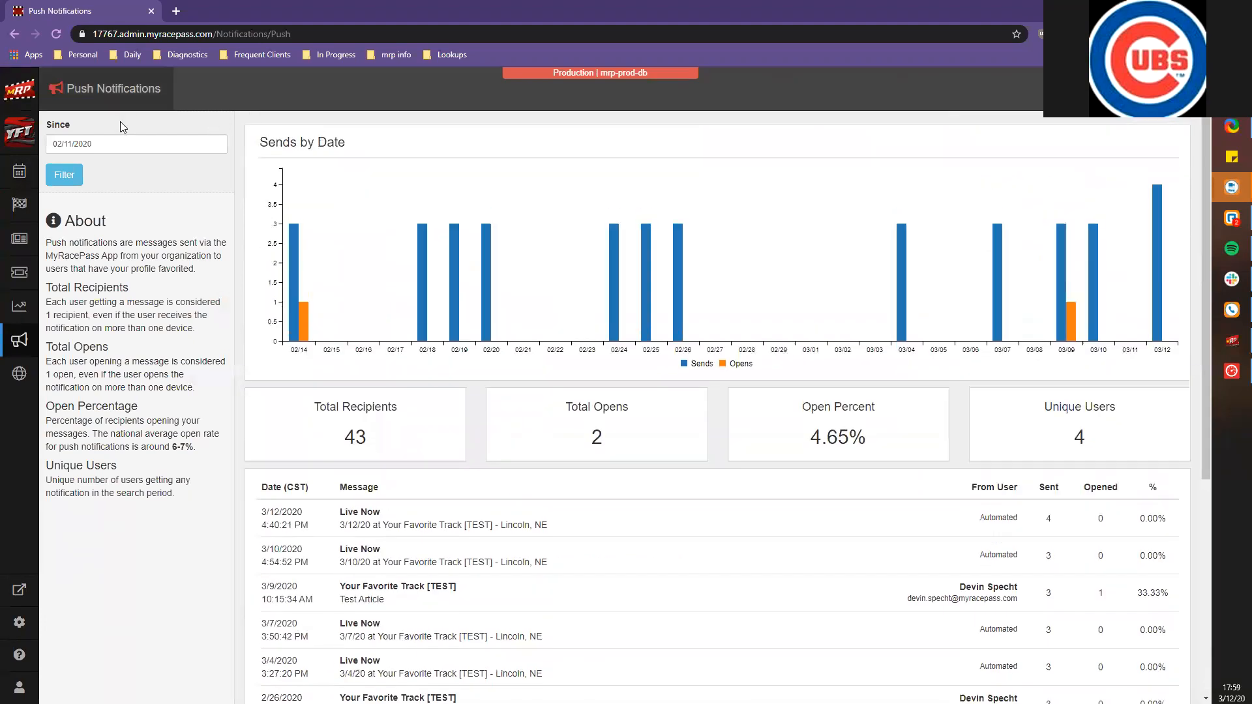
left_click(114, 146)
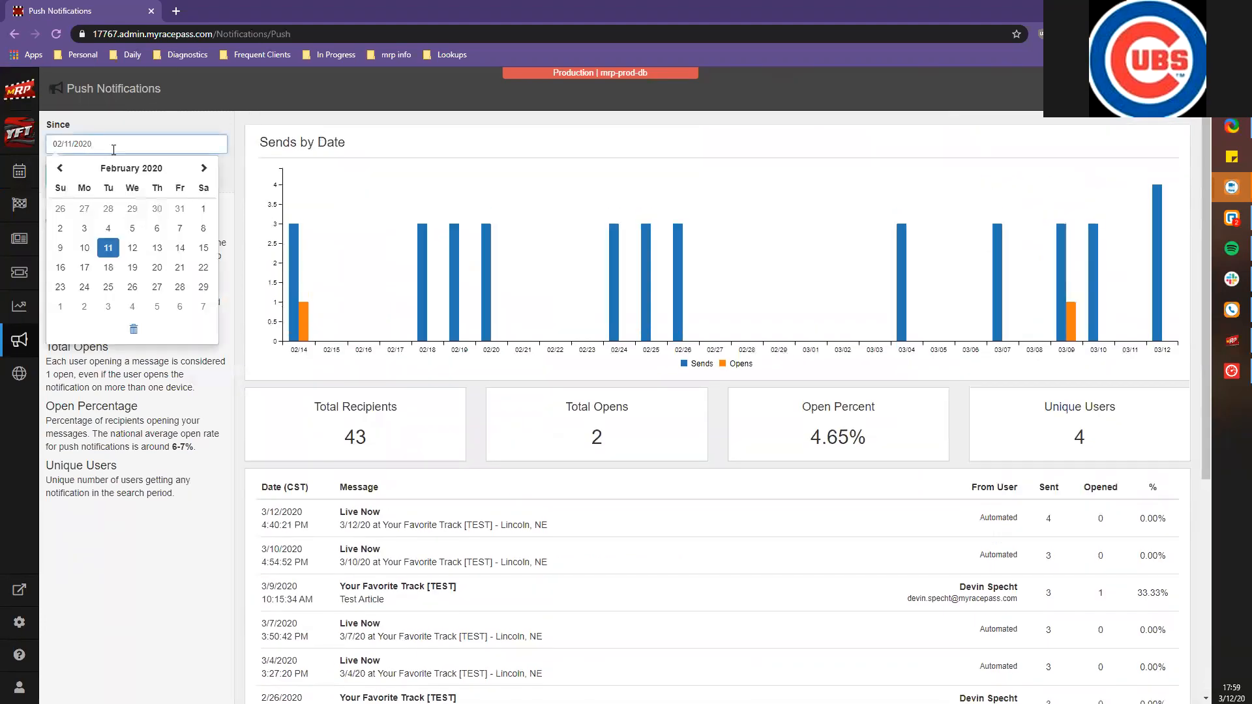
left_click(246, 145)
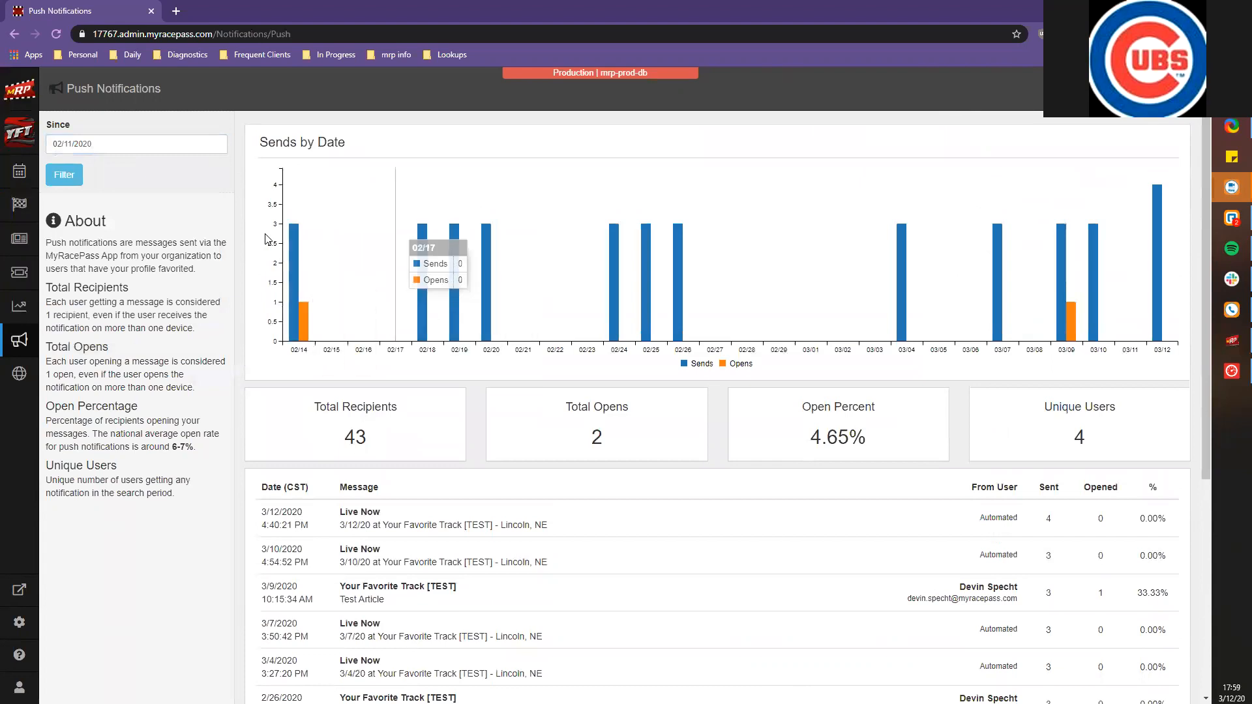
scroll(430, 142, "down", 1)
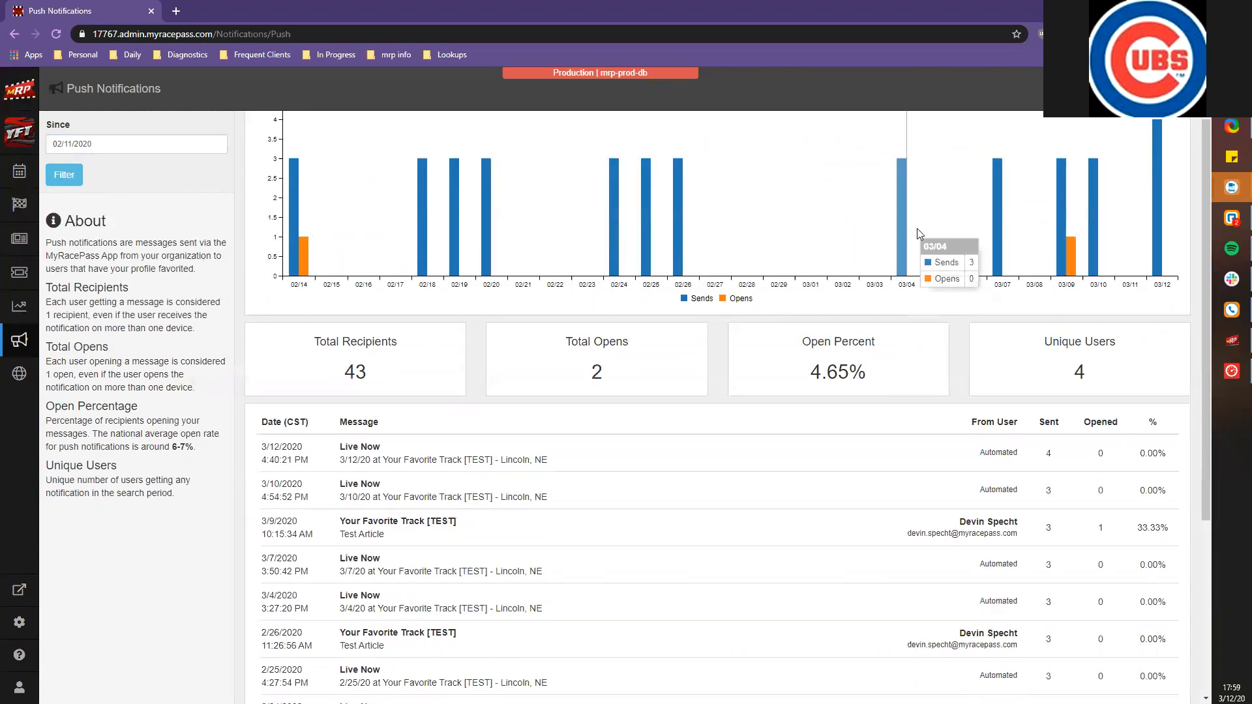
scroll(844, 283, "down", 3)
scroll(844, 284, "down", 1)
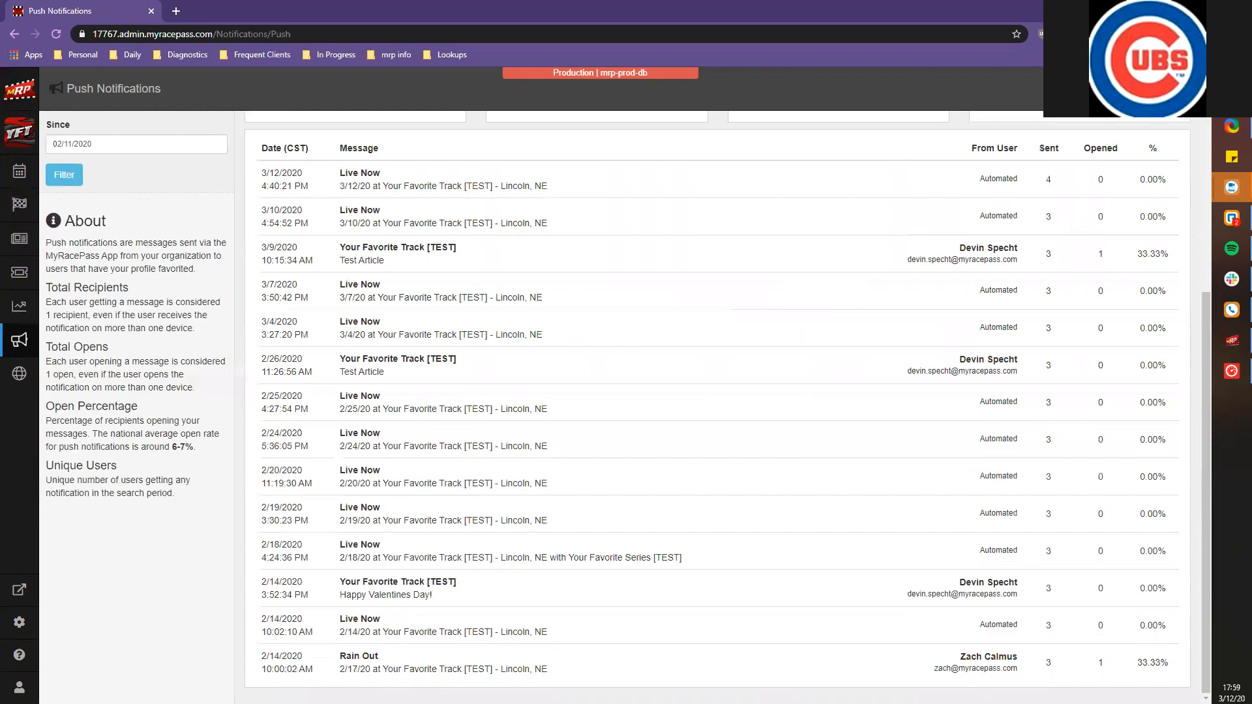
View the track's list of all news articles and return to the Your Favorite Track dashboard
right_click(13, 252)
key("Escape")
left_click(13, 251)
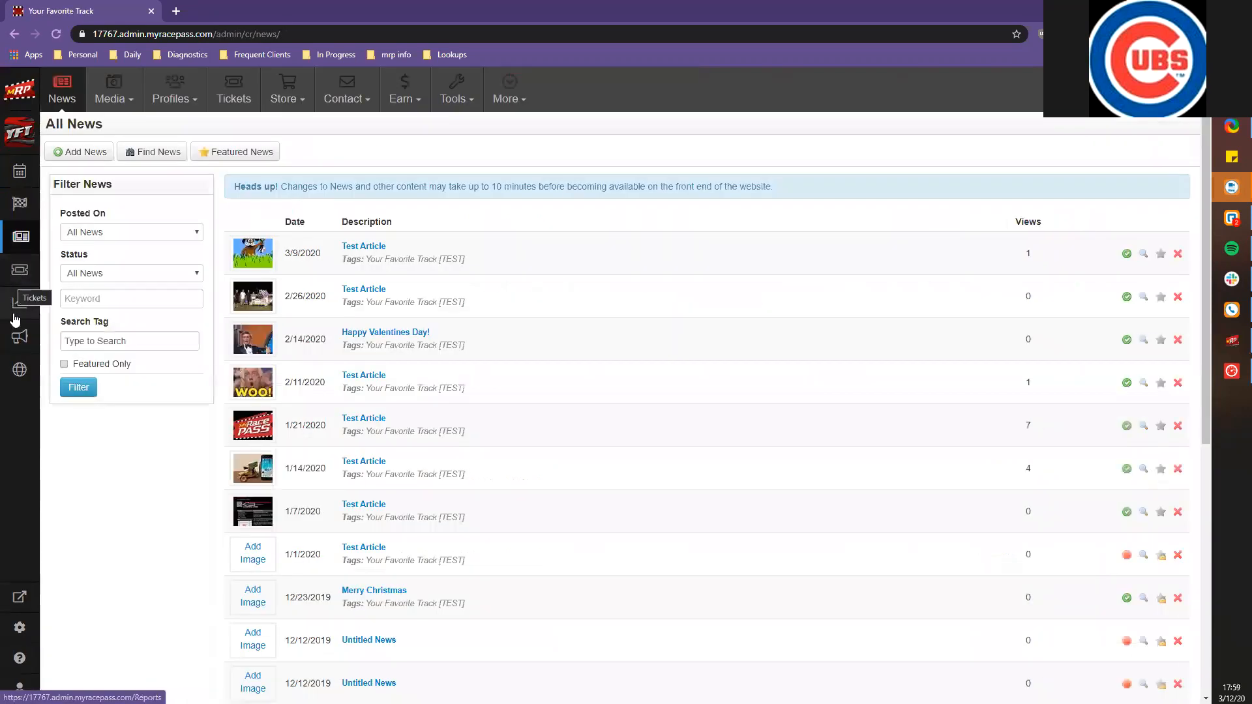
left_click(17, 91)
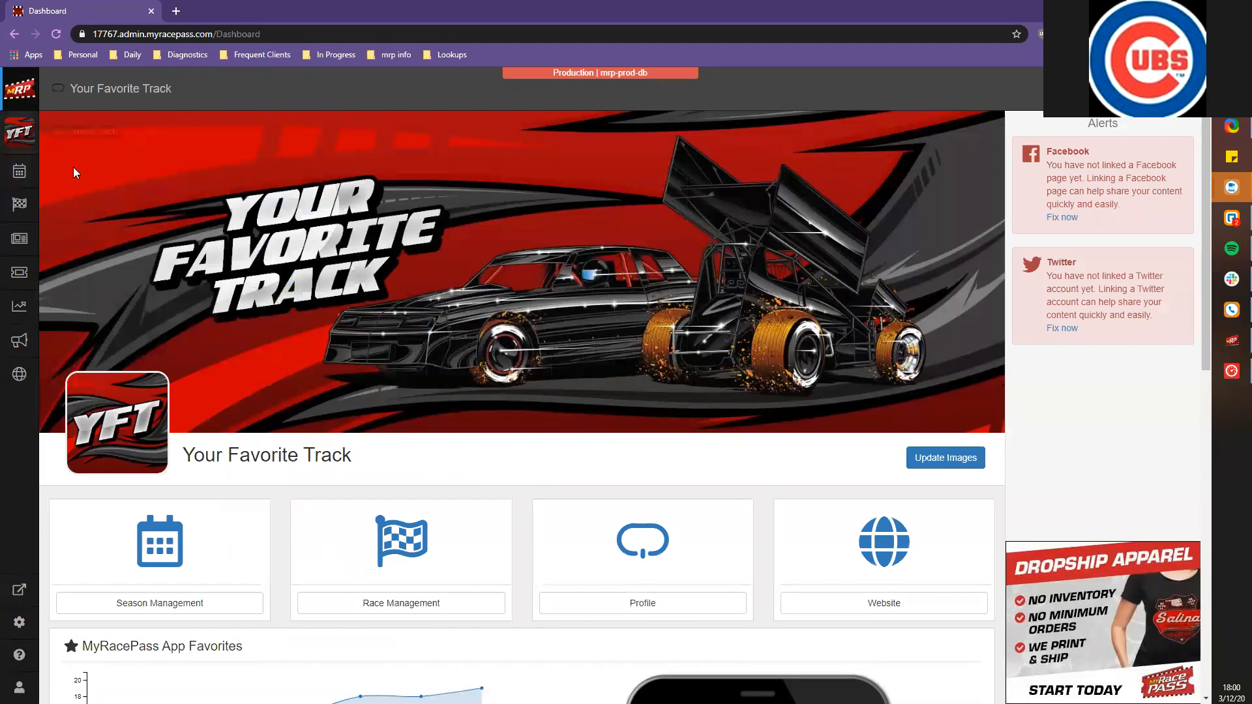
From season management, open the Monday Madness! event and review its details, classes and schedules
left_click(26, 176)
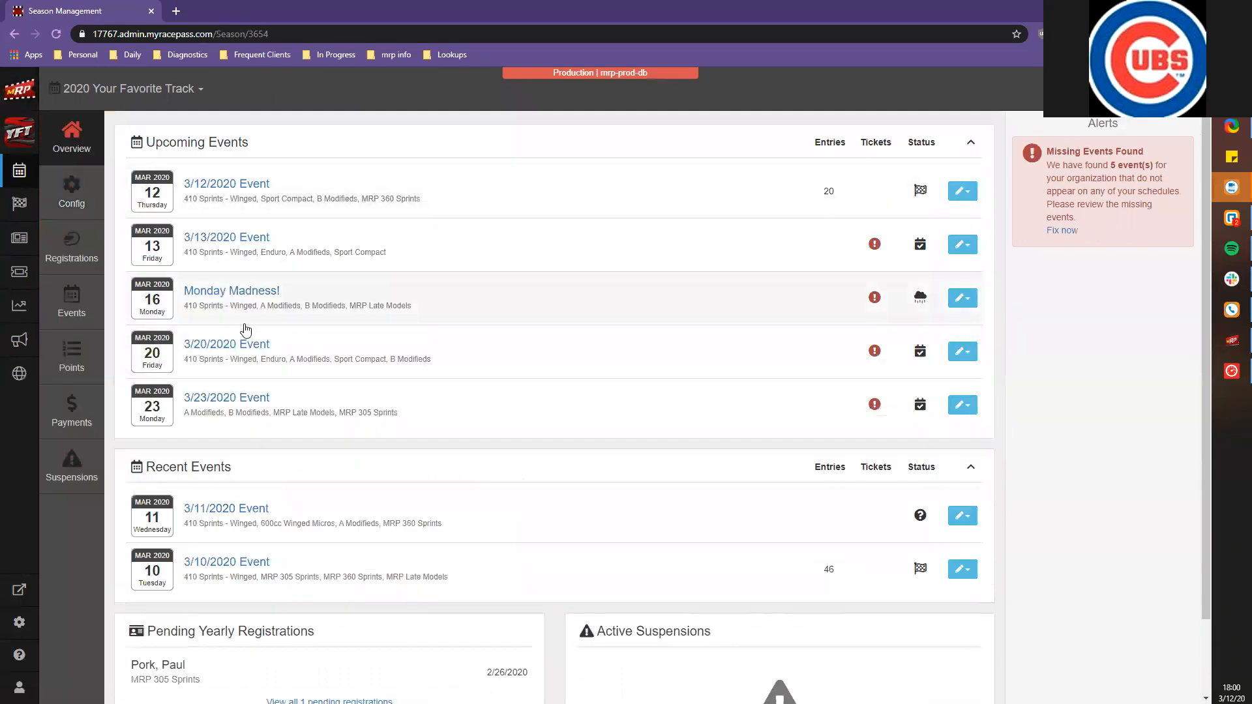
left_click(965, 298)
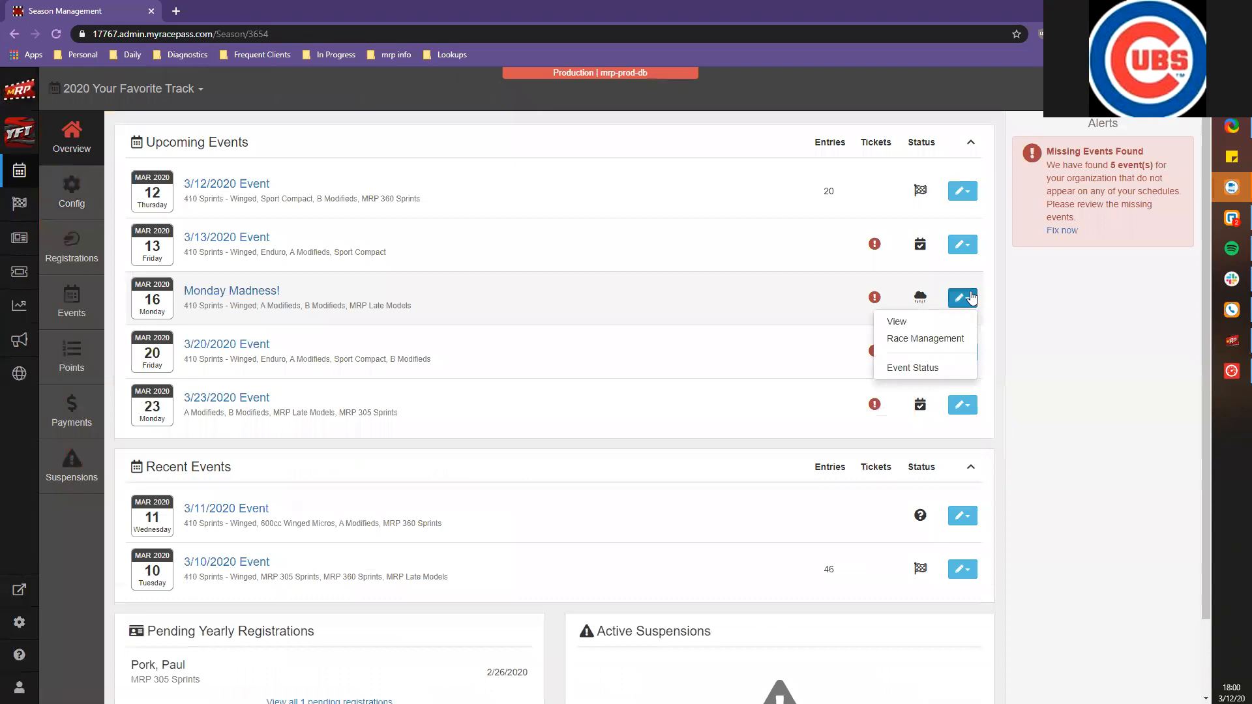
left_click(971, 298)
left_click(244, 293)
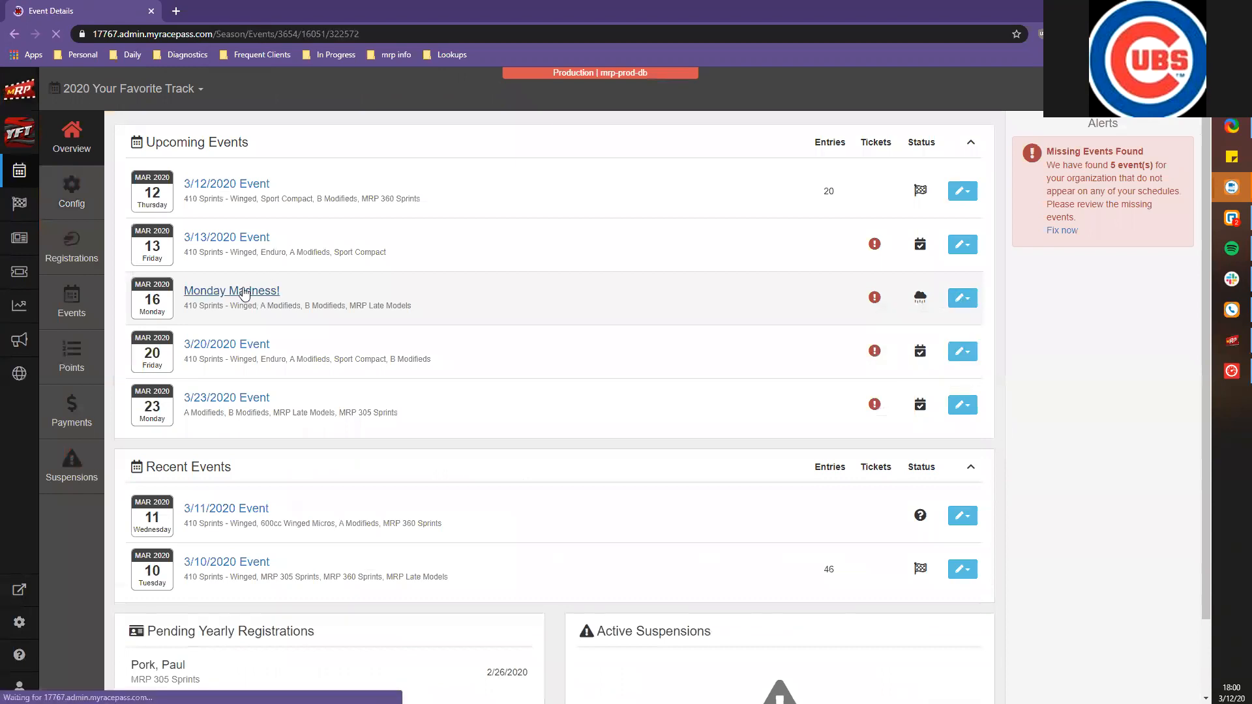
scroll(266, 299, "down", 4)
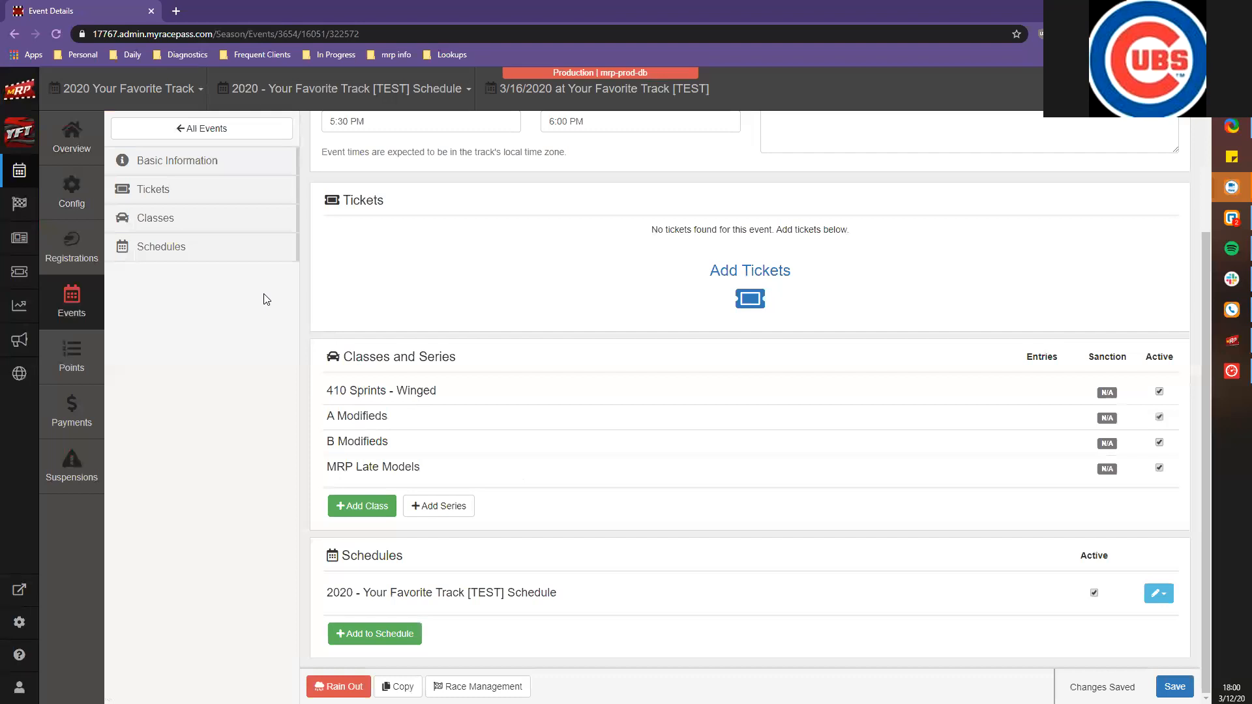
scroll(266, 299, "up", 3)
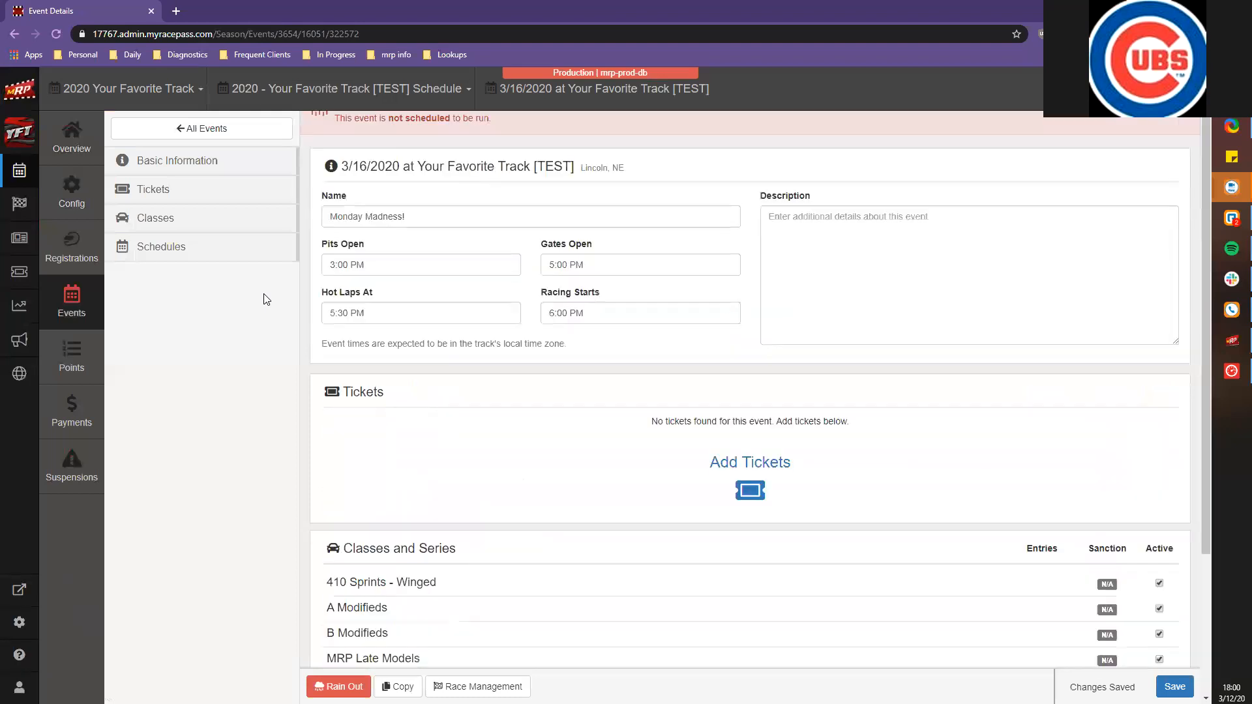
Among all events of the 2020 Your Favorite Track schedule, find the 3/13/2020 event in March and open its details at the schedules section
left_click(88, 304)
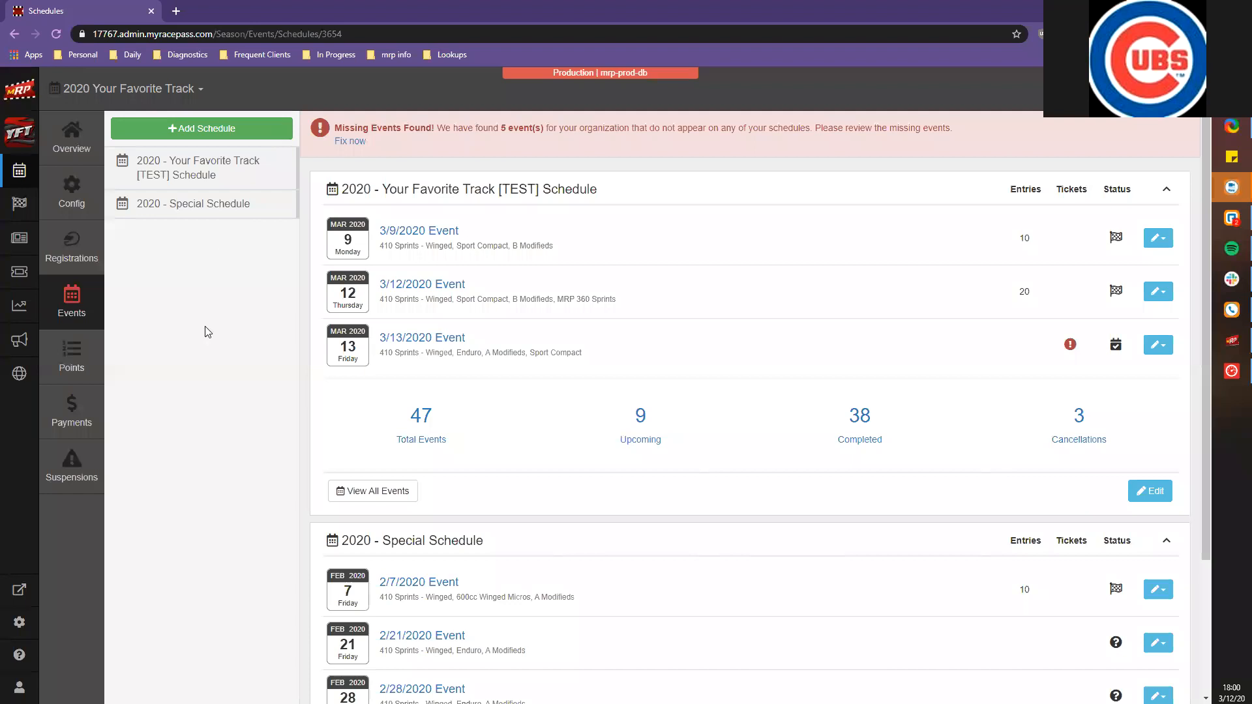
left_click(399, 460)
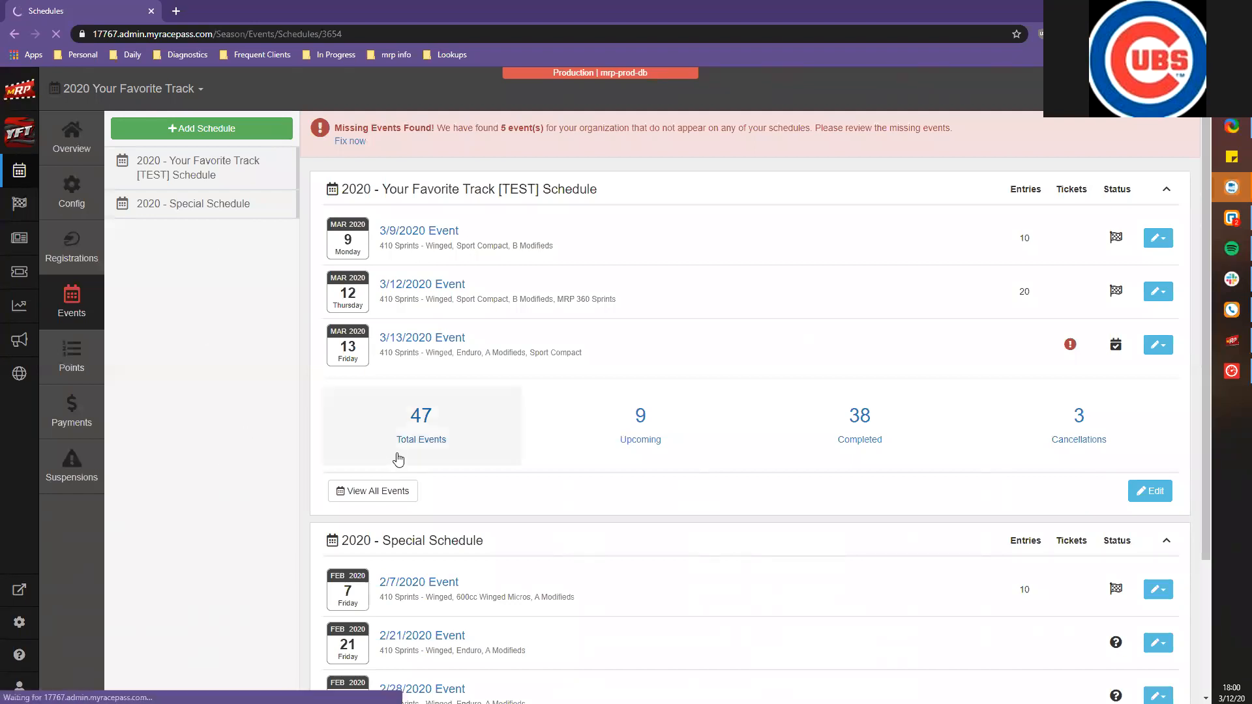
scroll(400, 458, "down", 7)
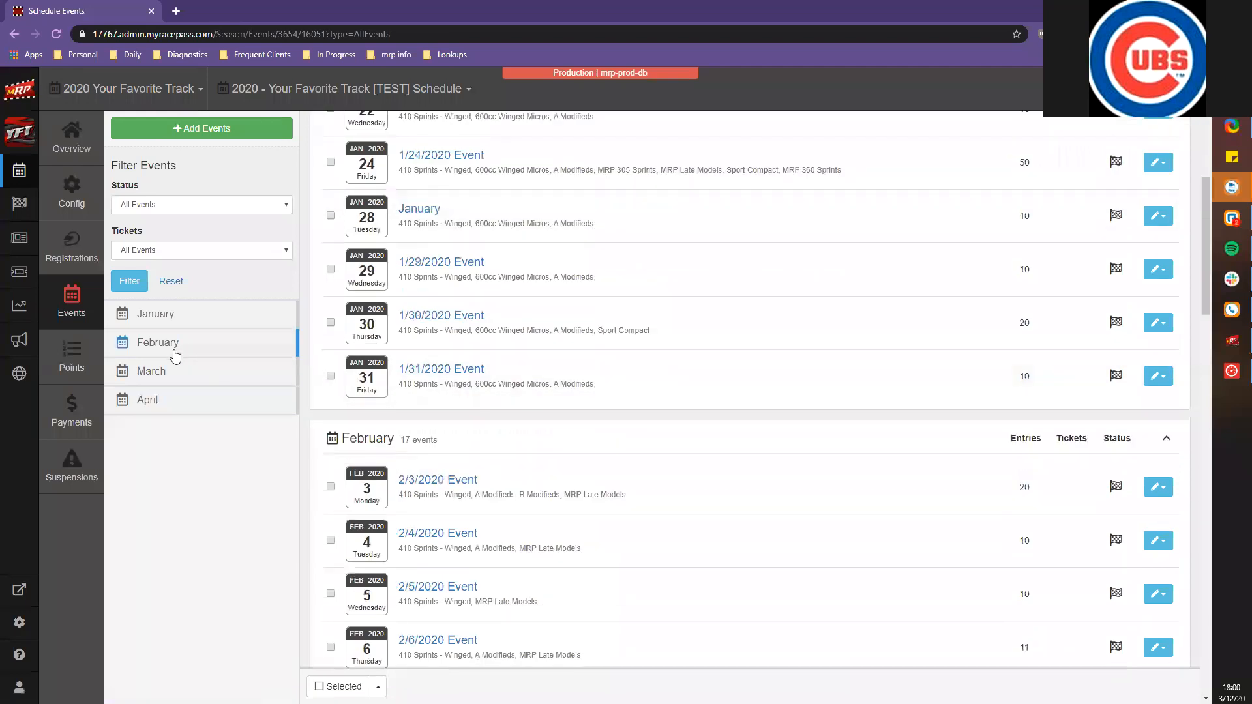
left_click(156, 372)
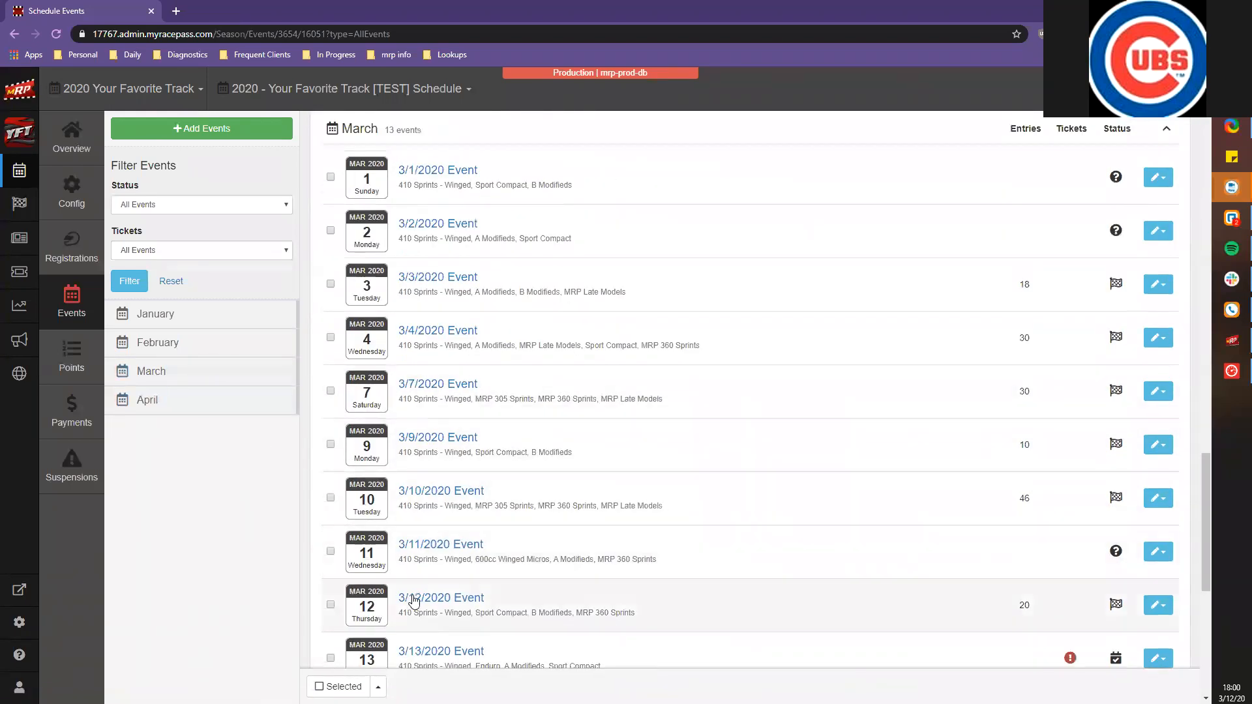
left_click(467, 651)
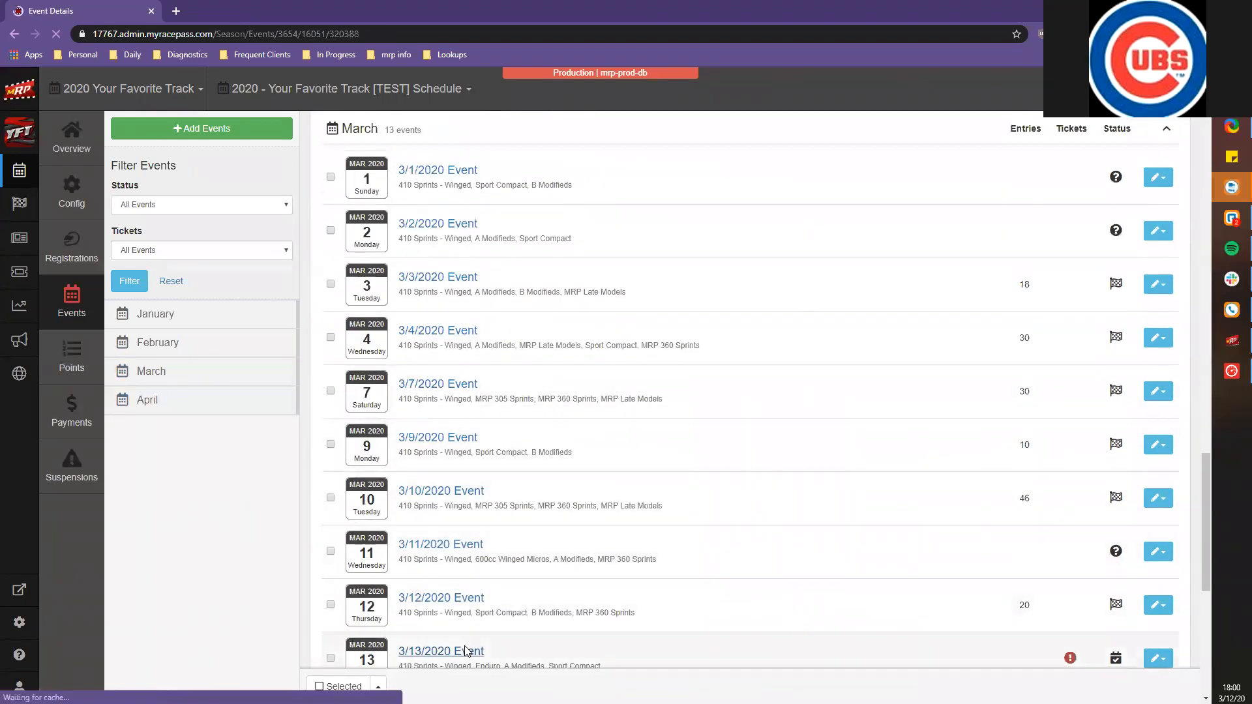
scroll(537, 505, "down", 4)
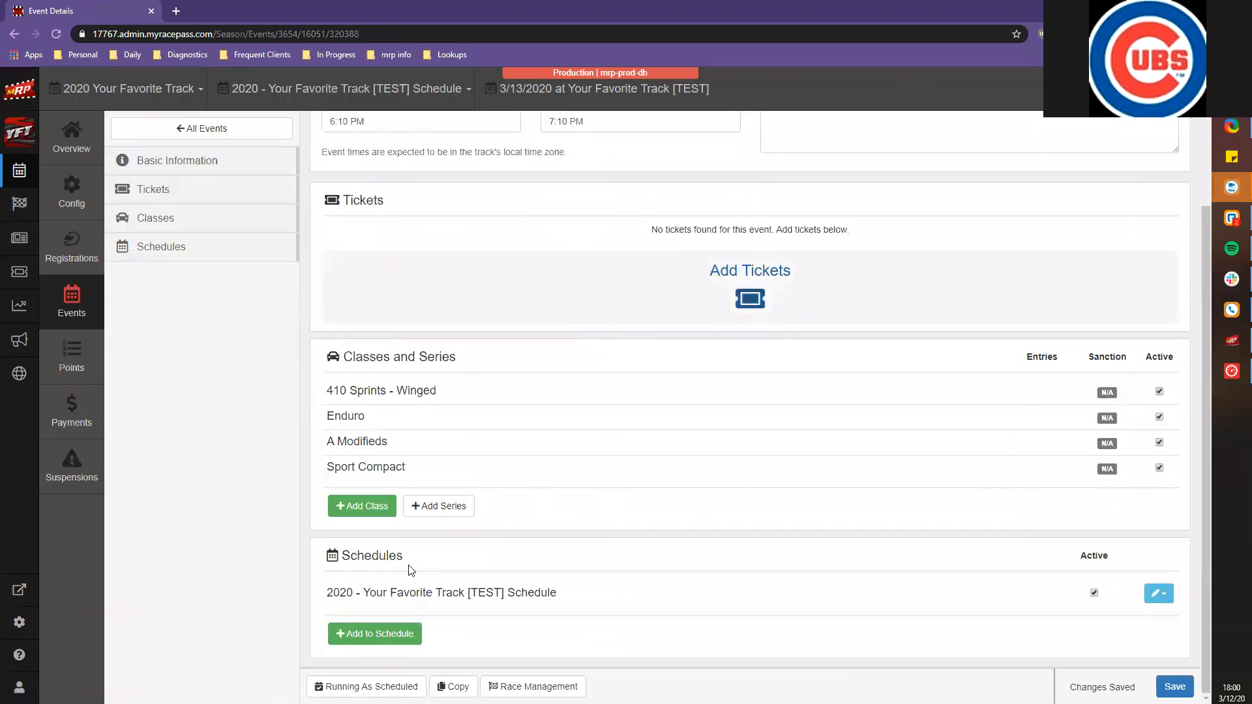
Remove the 3/13/2020 event from the 2020 Your Favorite Track [TEST] schedule and confirm the removal
left_click(1162, 594)
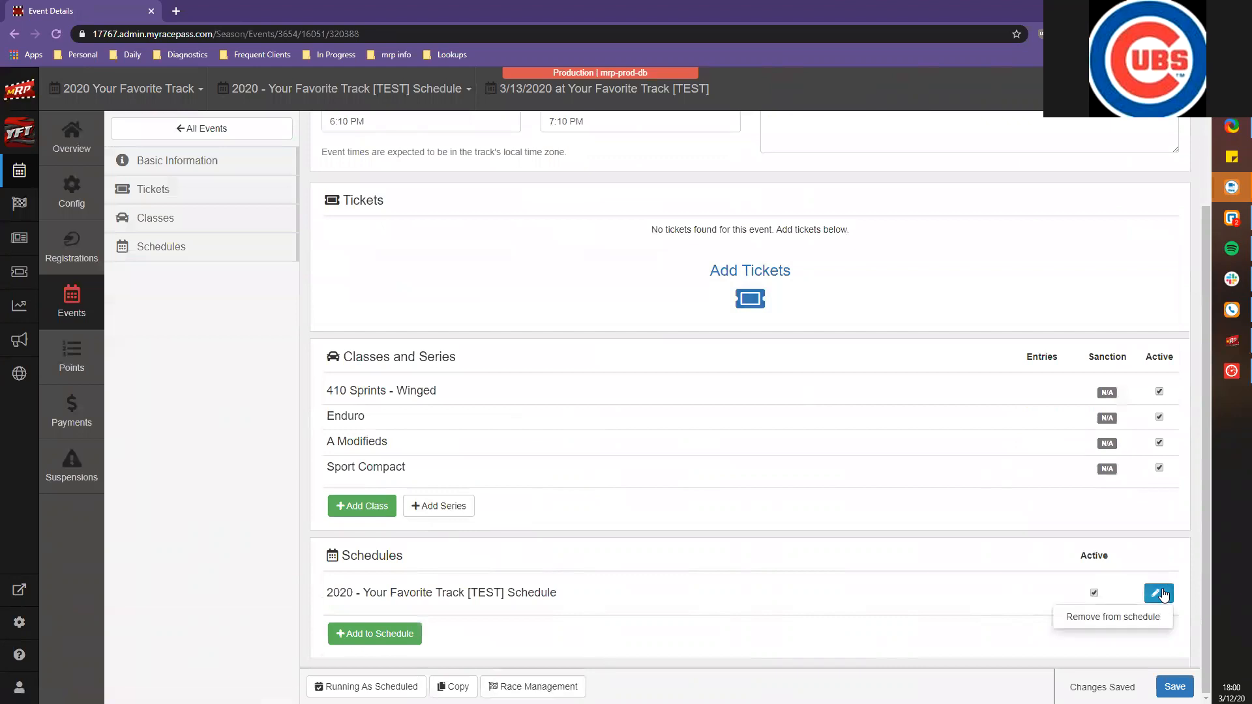
left_click(1126, 617)
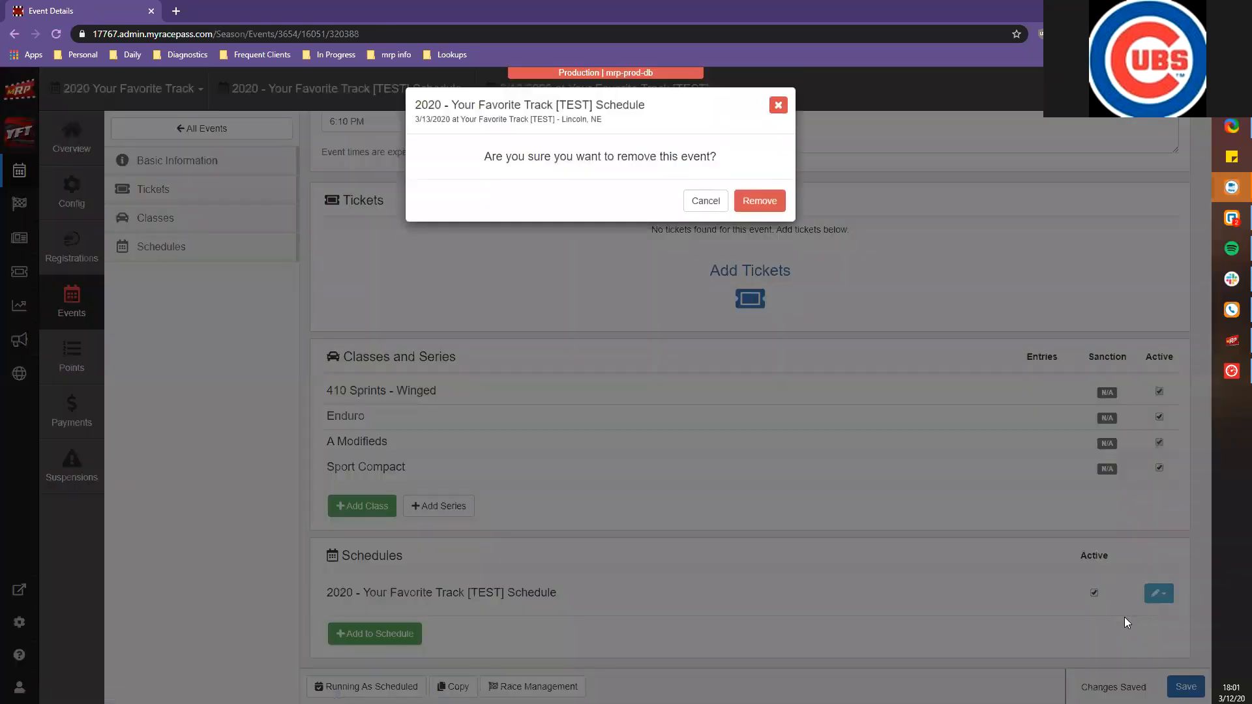
left_click(756, 201)
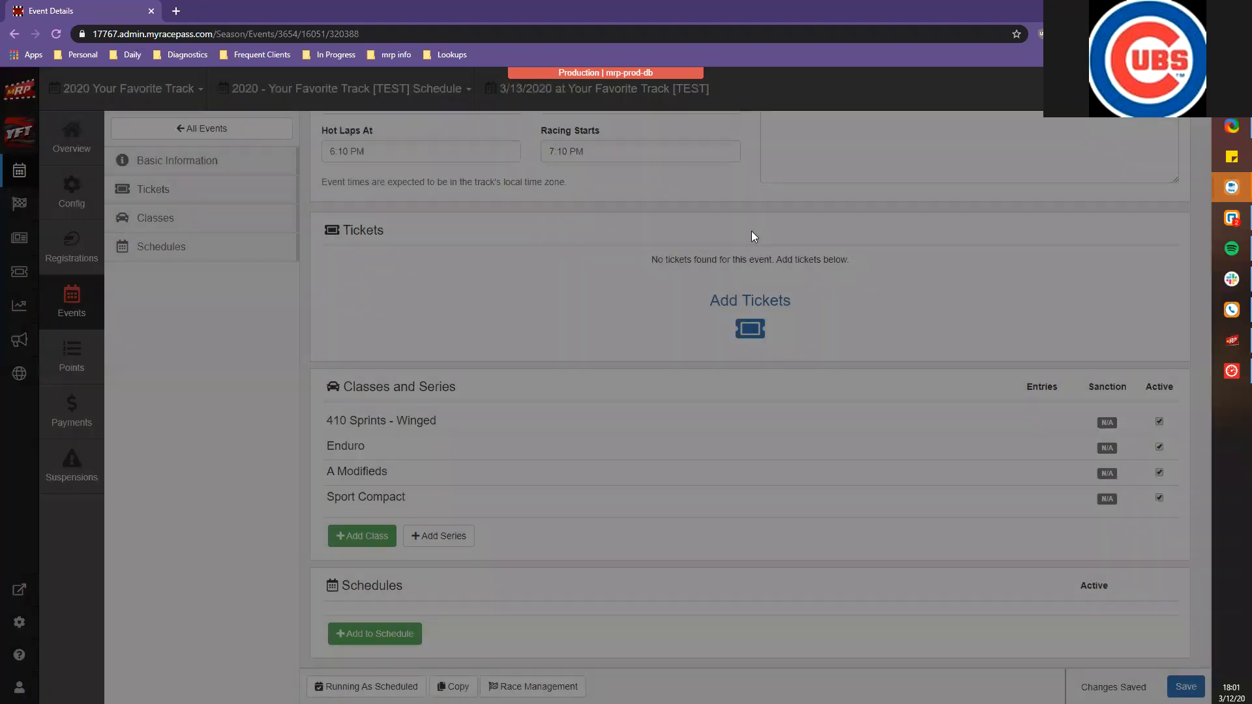
Open the season's registrations and review the yearly Your Favorite Track registration and The Big Race event registration
left_click(82, 308)
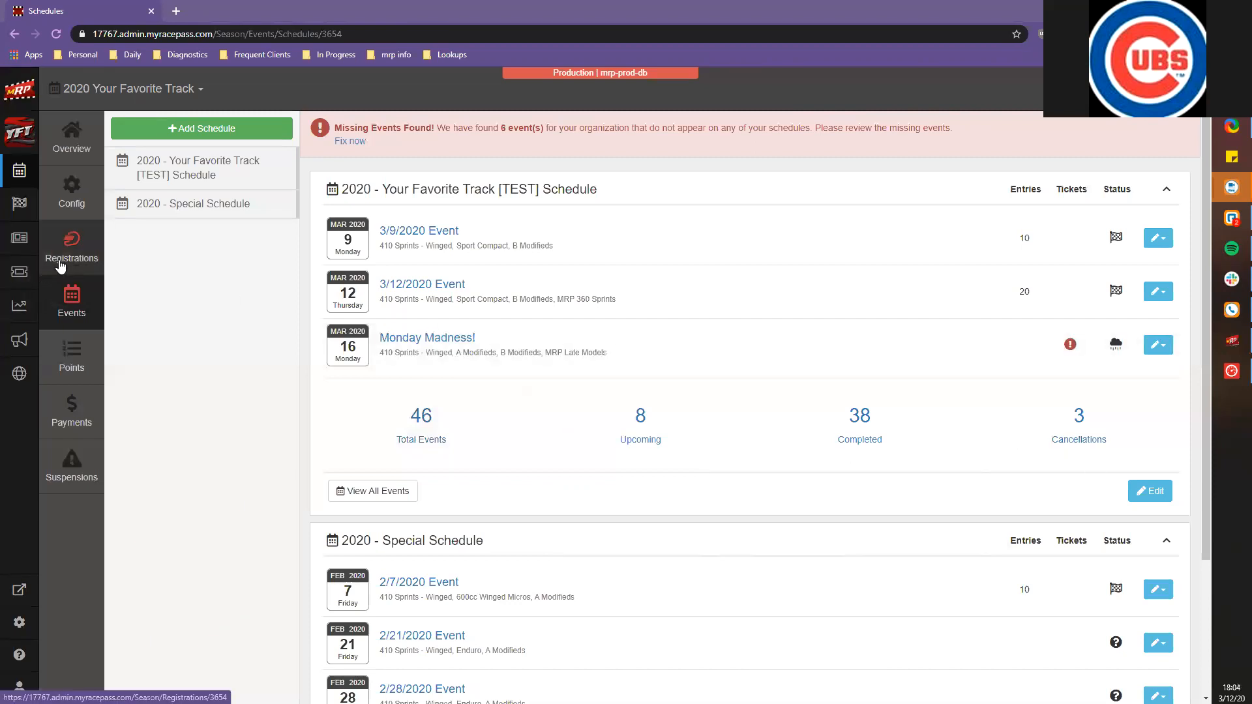
left_click(83, 254)
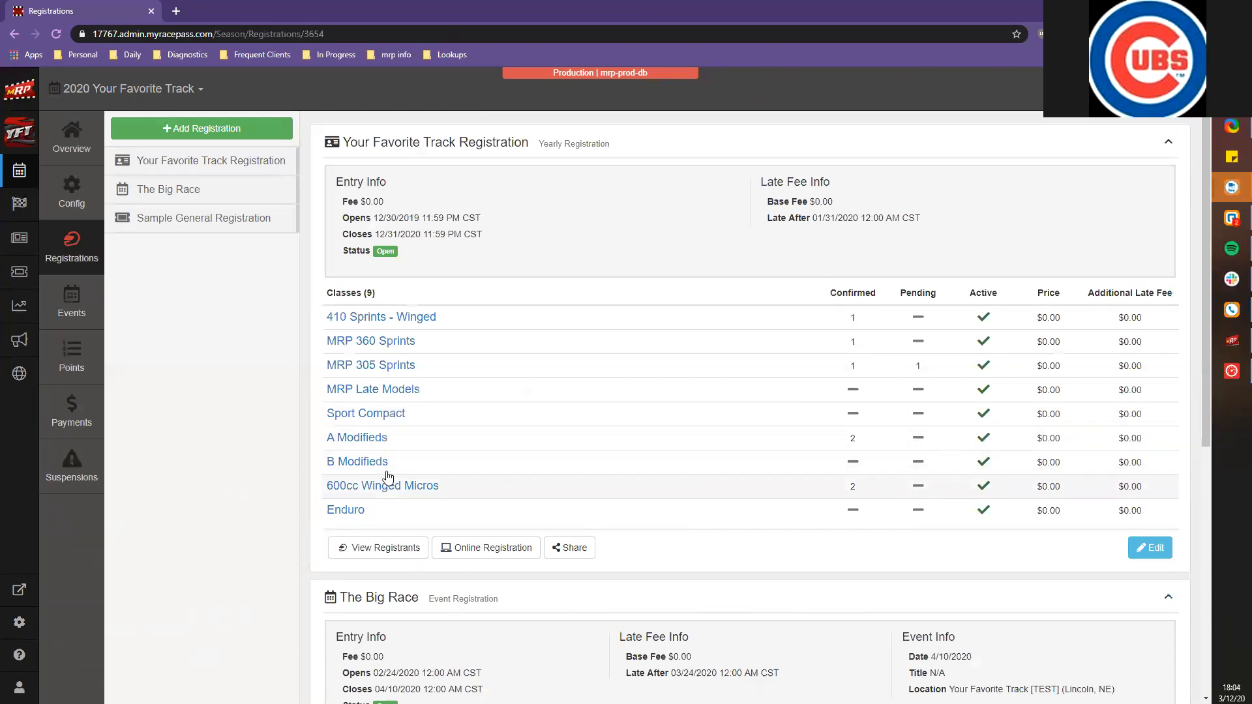
scroll(434, 511, "down", 3)
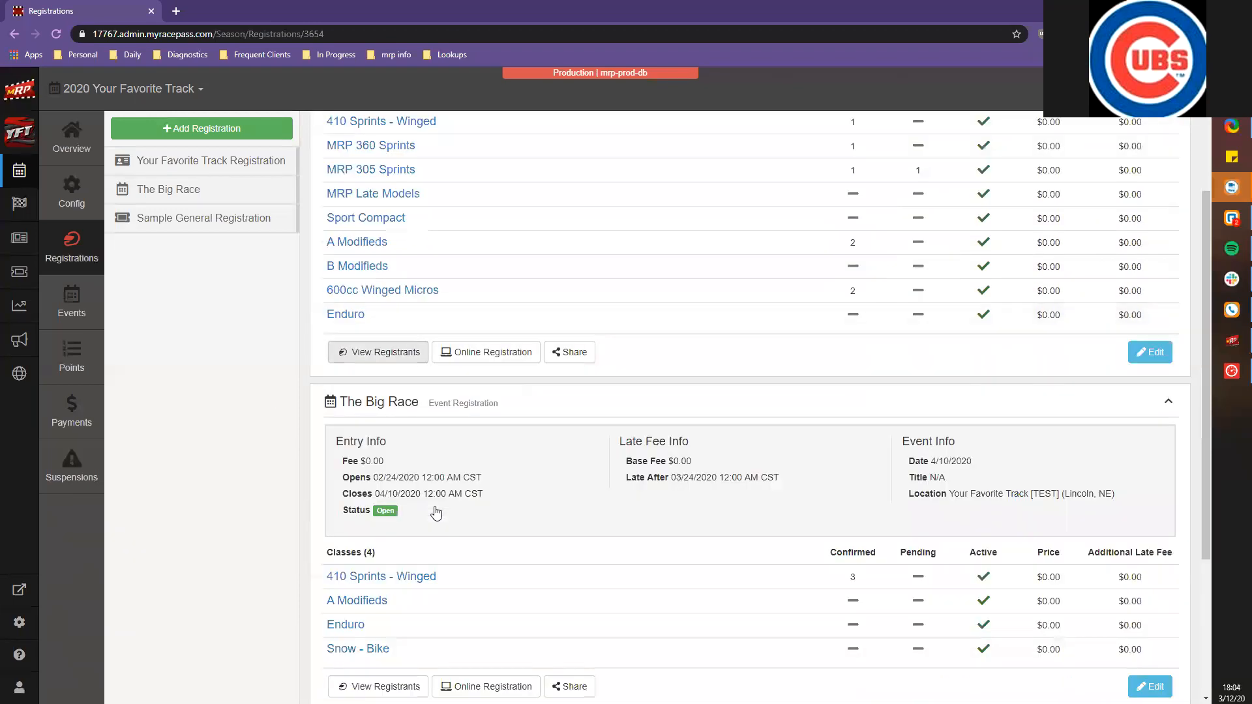
key("Tab")
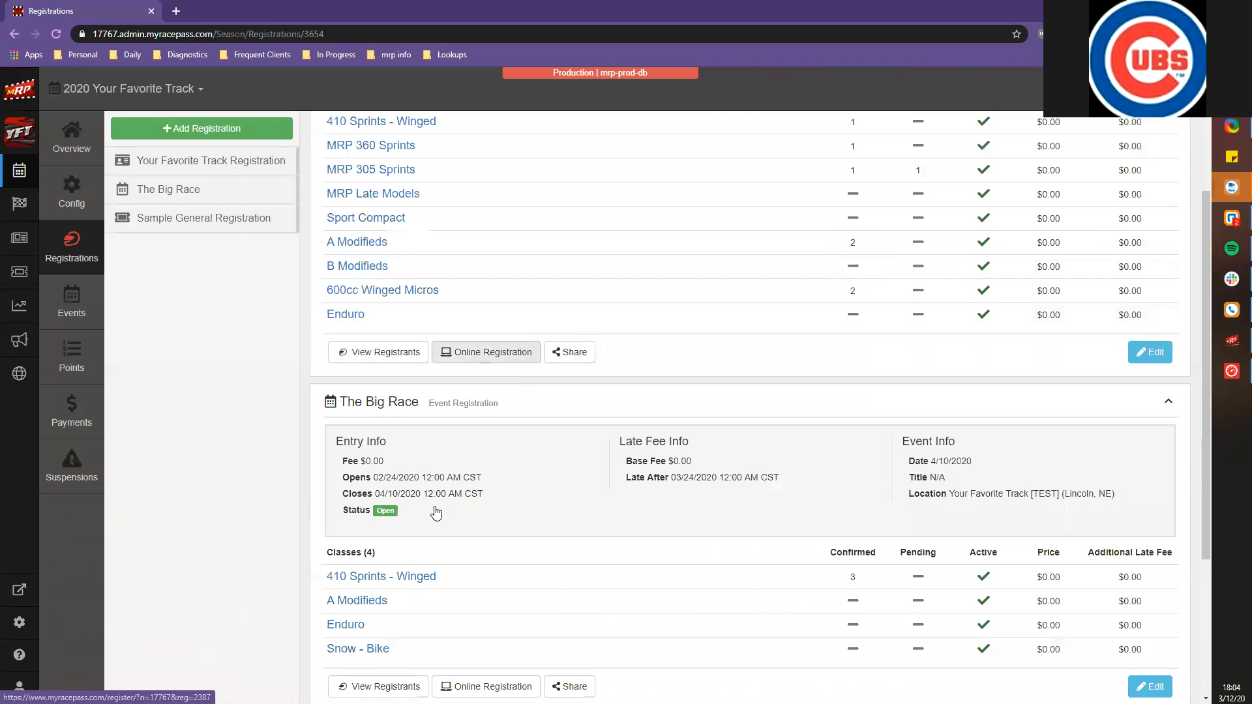
Open the online Your Favorite Track Registration and register the first listed competitor for the MRP Late Models class
key("Return")
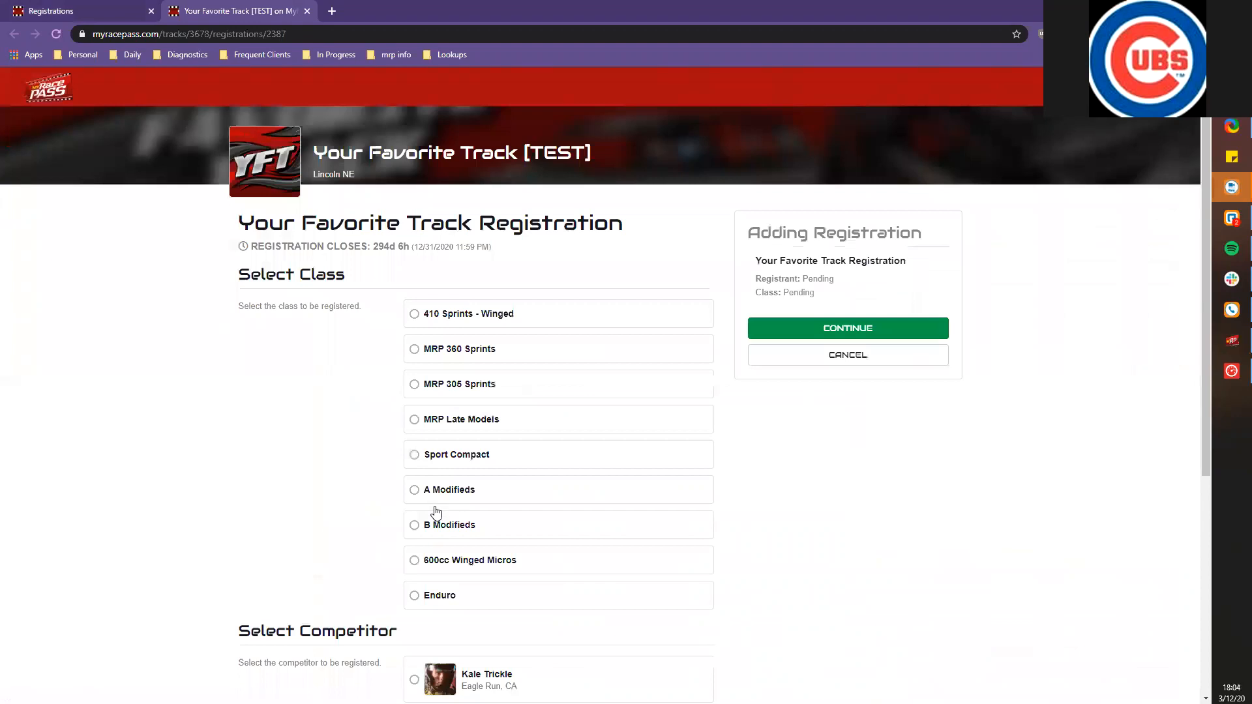
scroll(436, 513, "down", 4)
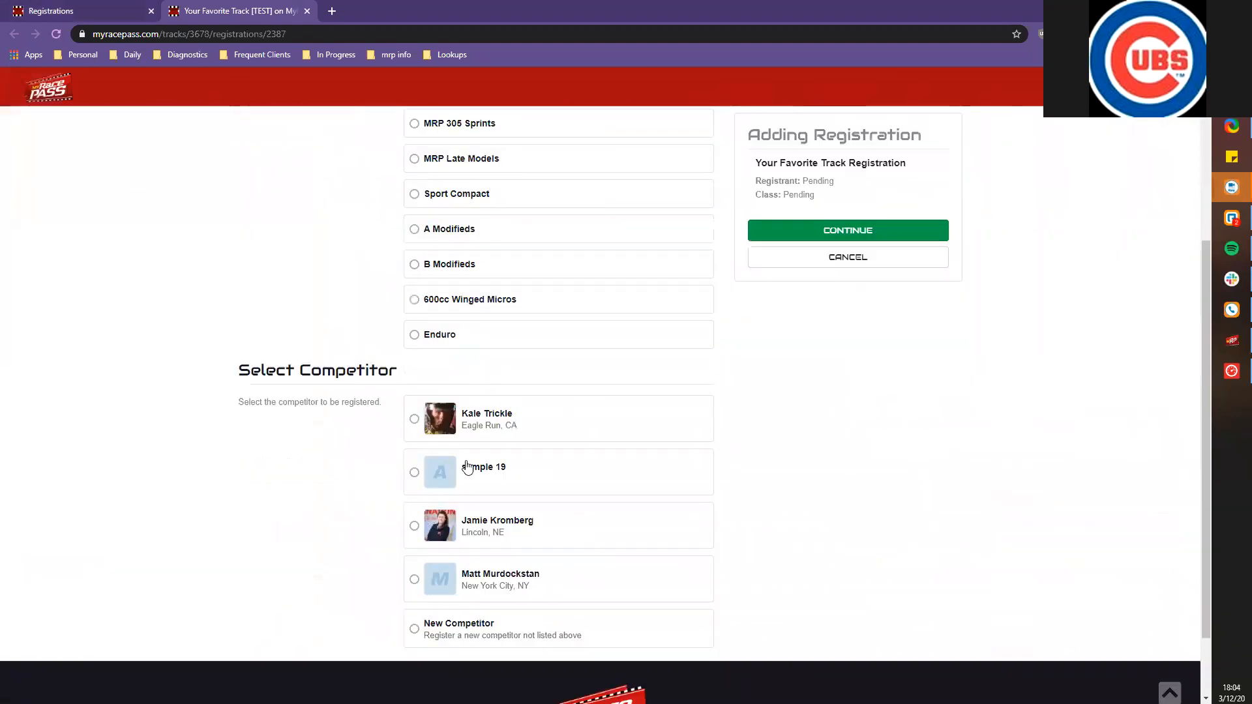
left_click(467, 420)
scroll(467, 467, "up", 3)
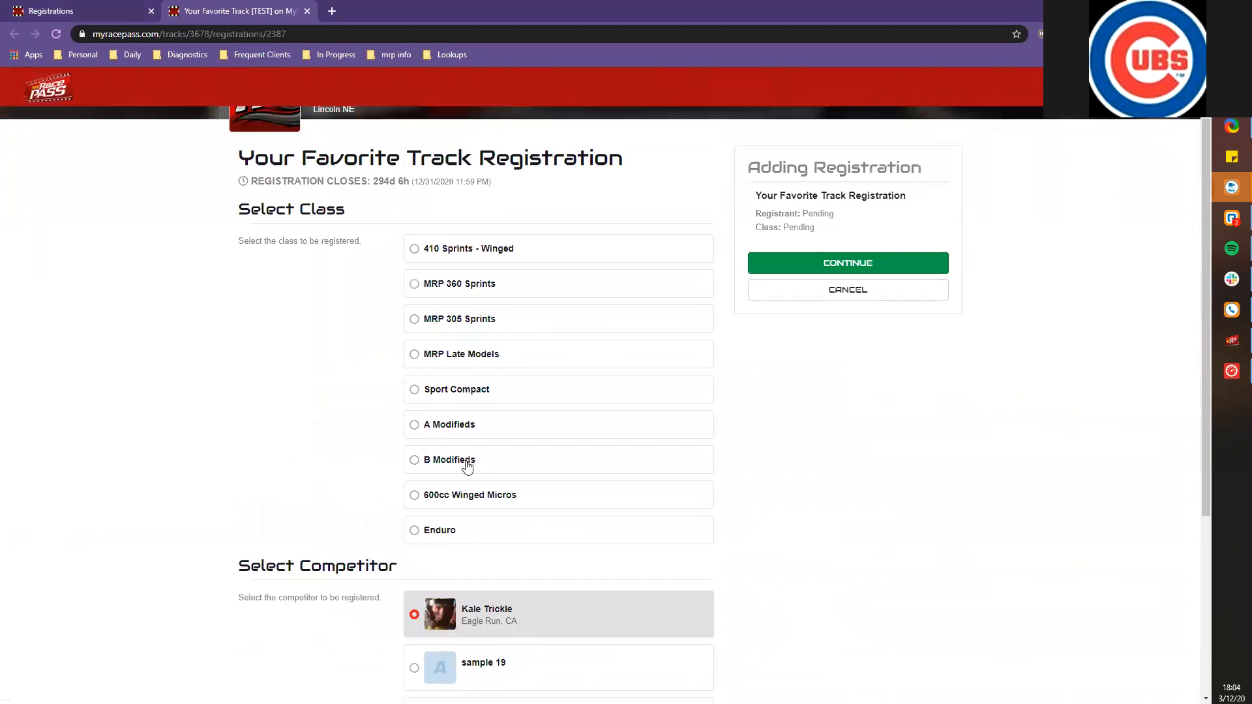
left_click(467, 354)
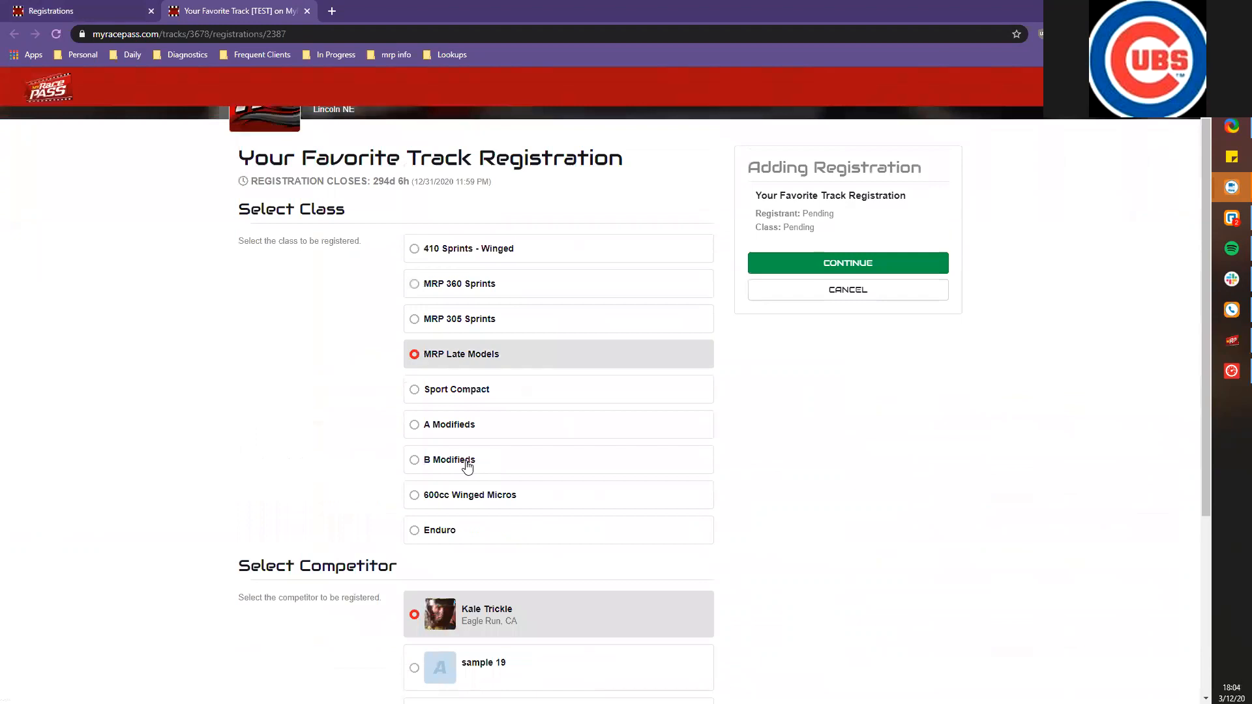
left_click(807, 271)
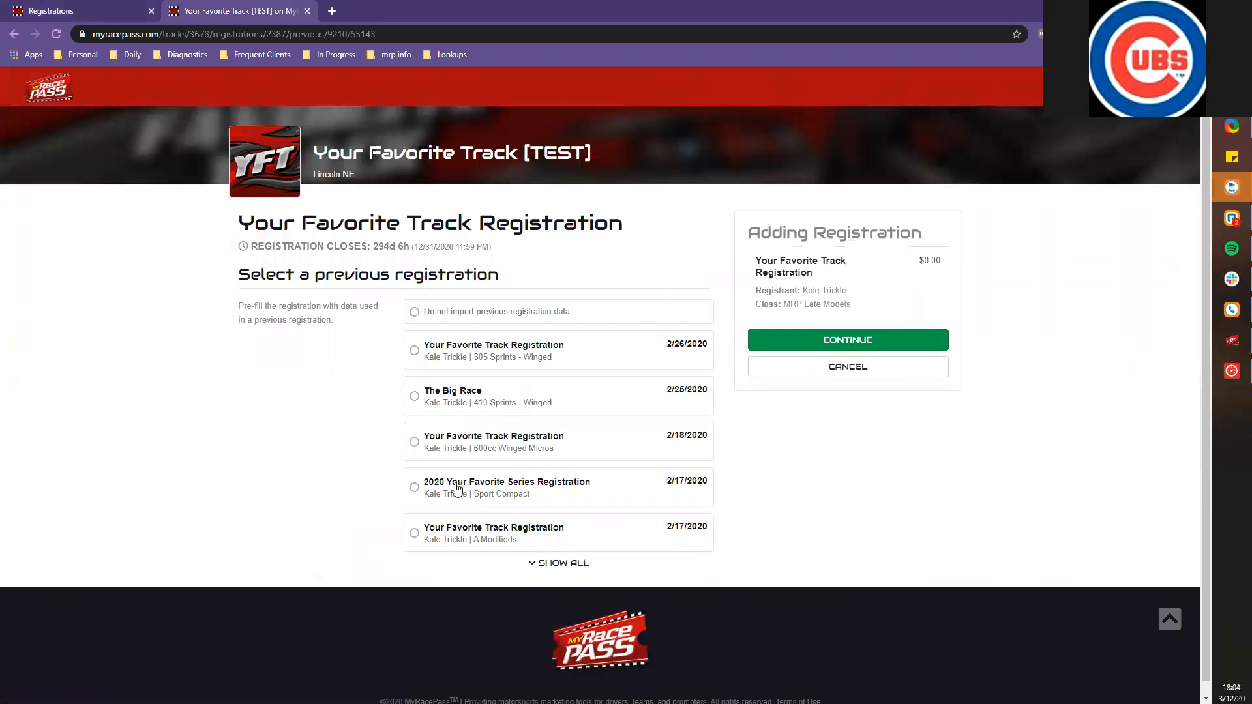
Pre-fill the registration from the previous 2/26/2020 Your Favorite Track Registration, review the competitor information and continue to confirmation
scroll(431, 482, "down", 1)
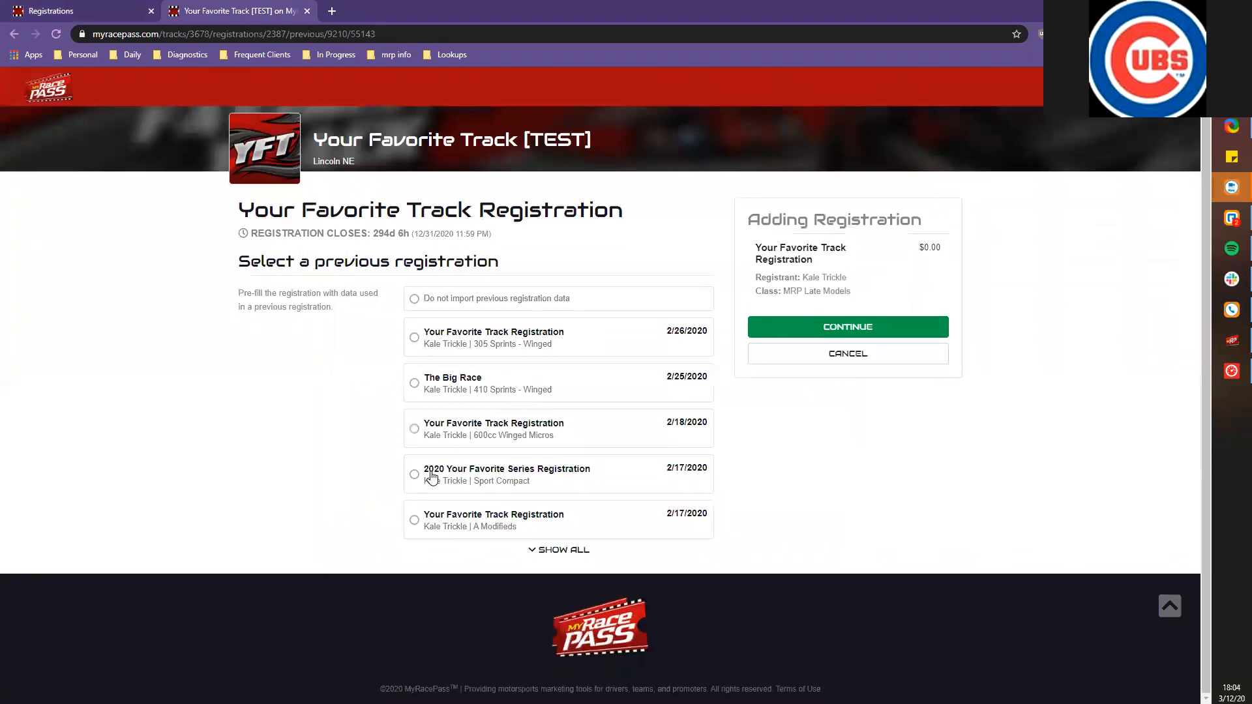
key("Return")
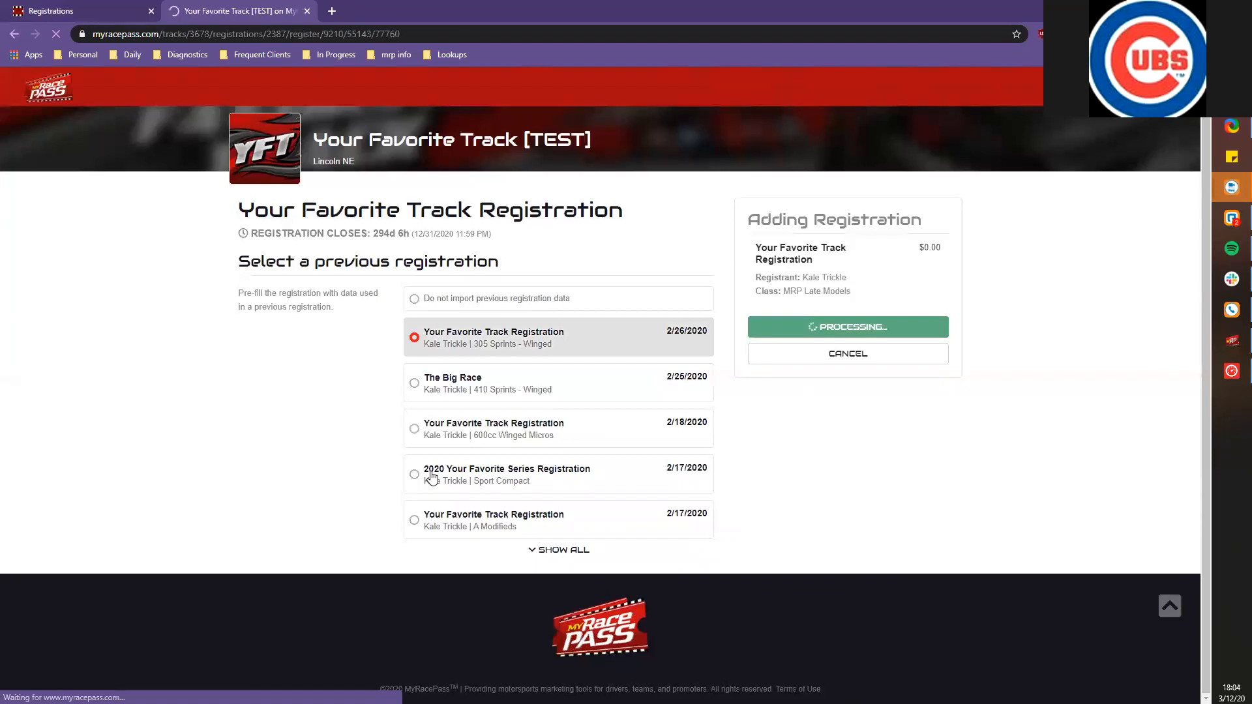
scroll(431, 477, "down", 5)
scroll(430, 477, "down", 15)
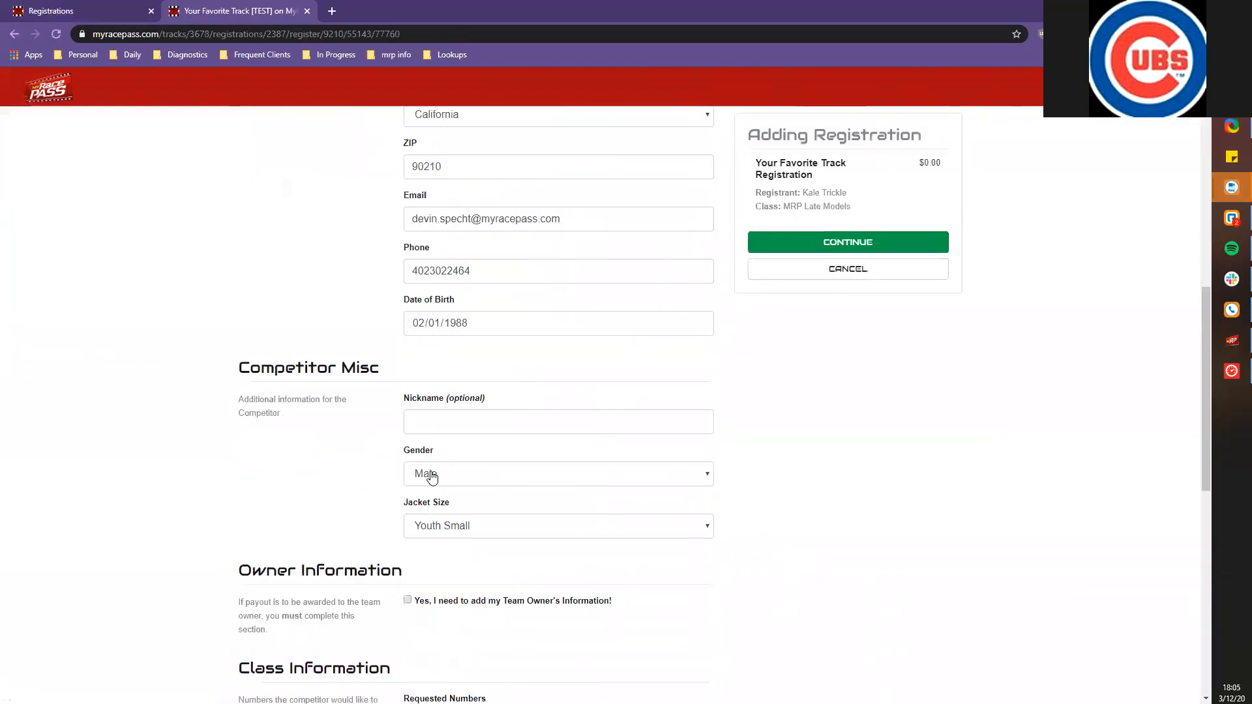
left_click(818, 245)
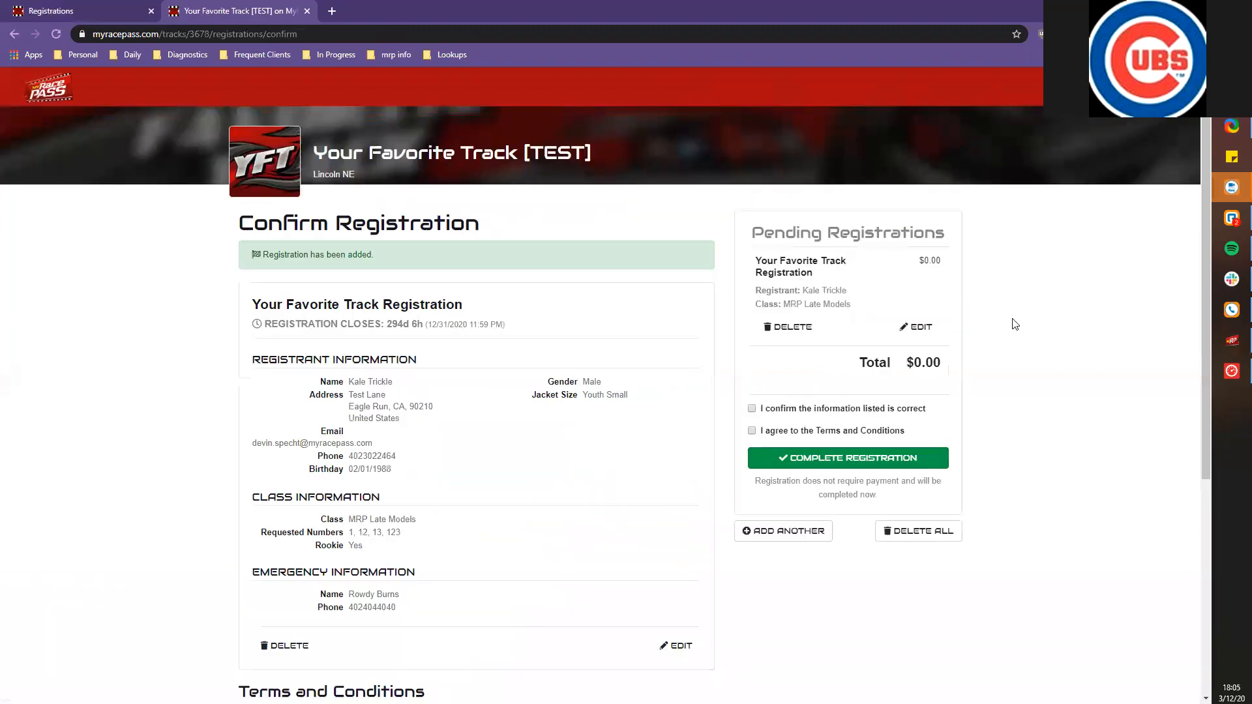
Confirm the listed information, agree to the Terms and Conditions, complete the registration and review the resulting invoice
scroll(922, 375, "down", 1)
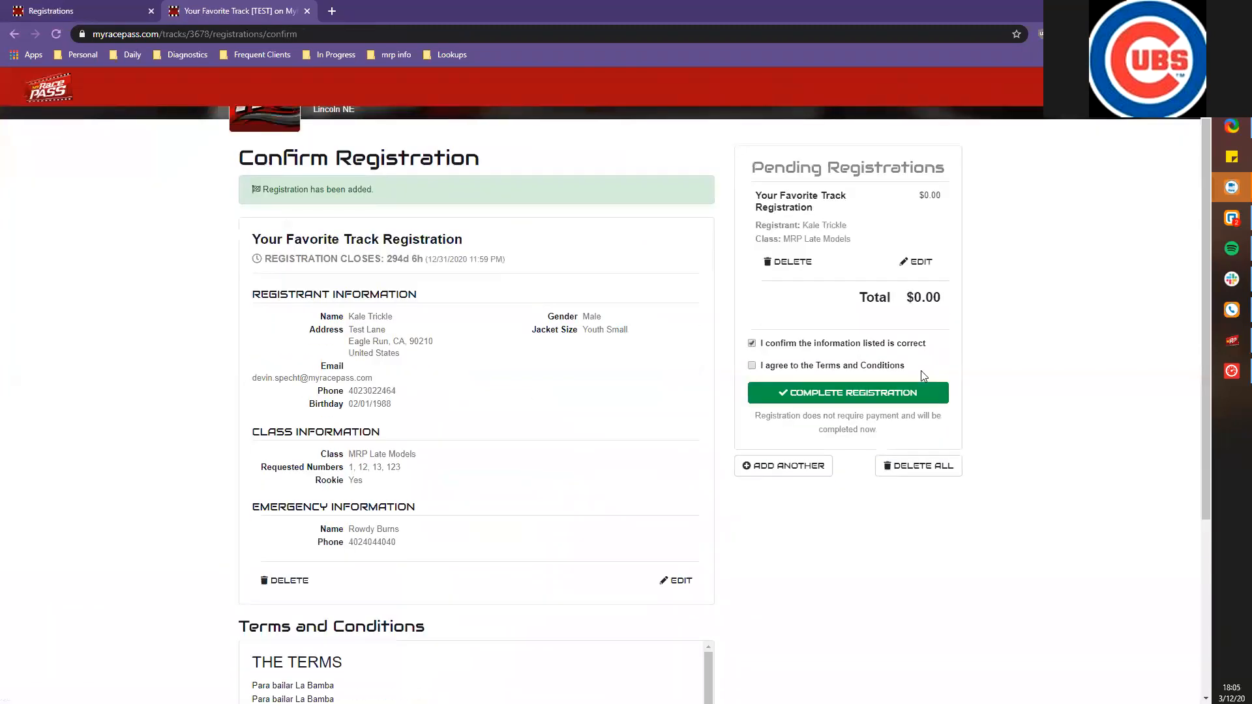
key("Return")
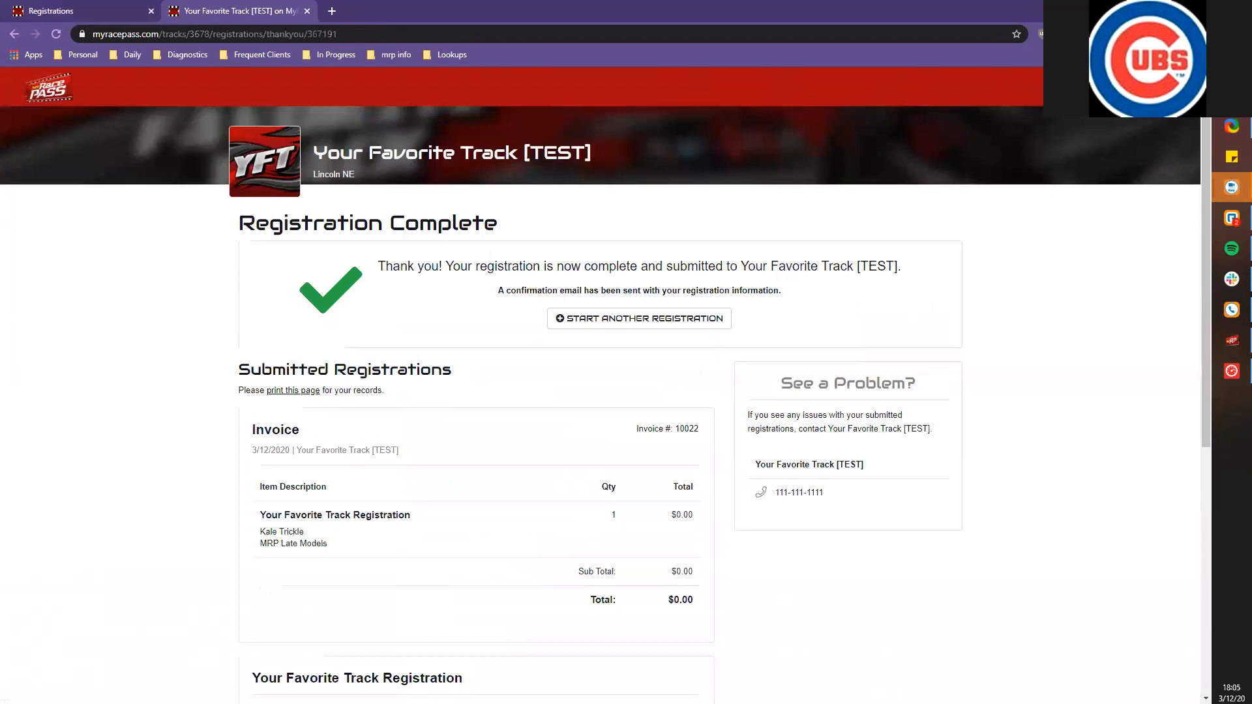
scroll(968, 391, "down", 4)
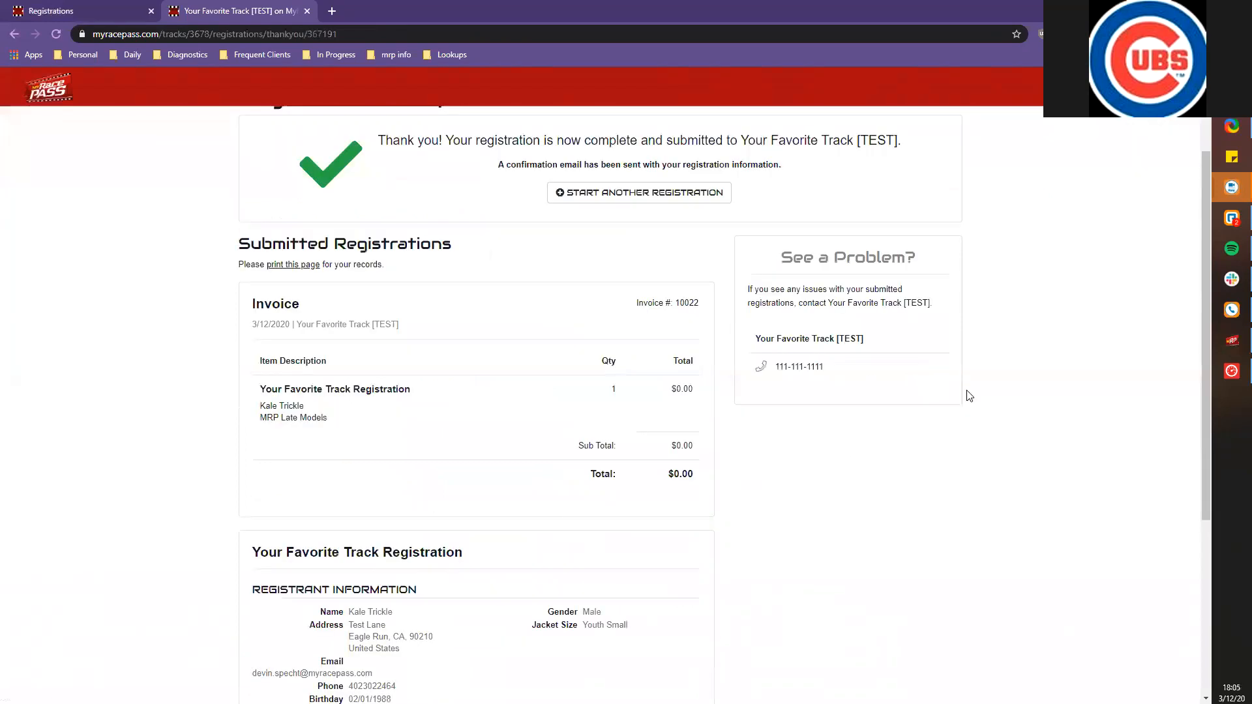
Return to the admin registrations page, refresh it and open the MRP Late Models registrants of the Your Favorite Track Registration
left_click(72, 11)
scroll(260, 144, "up", 3)
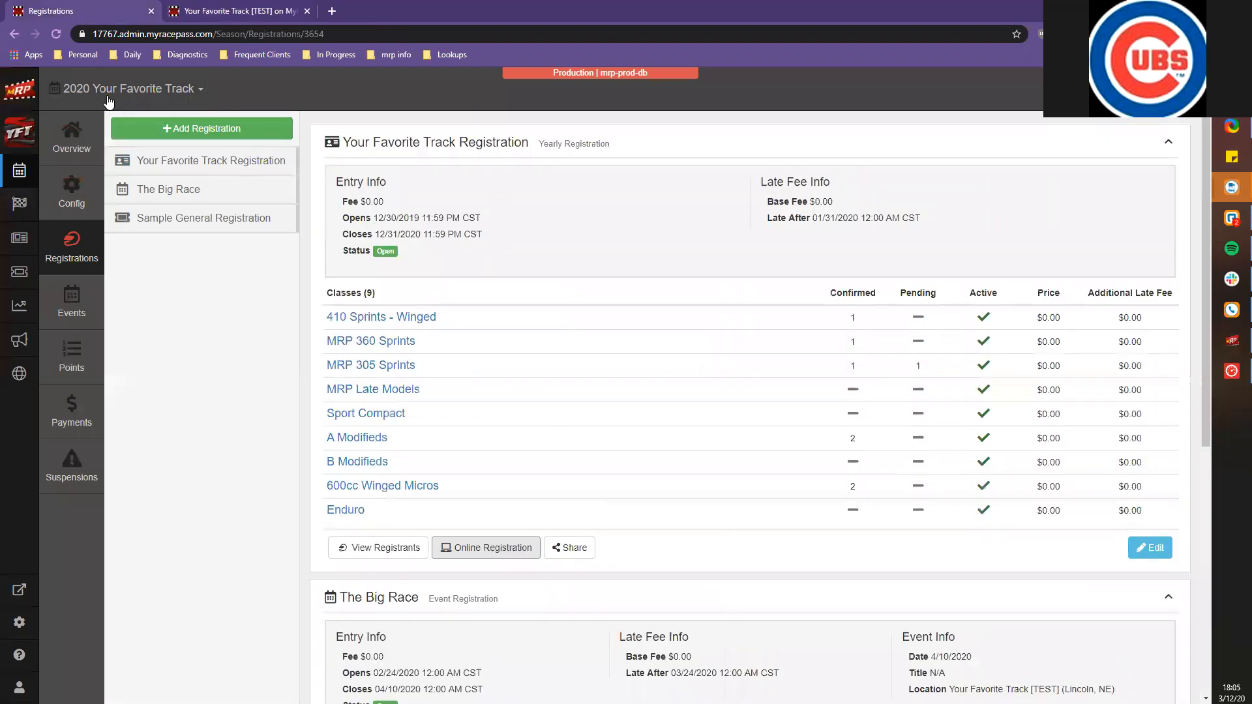
left_click(56, 34)
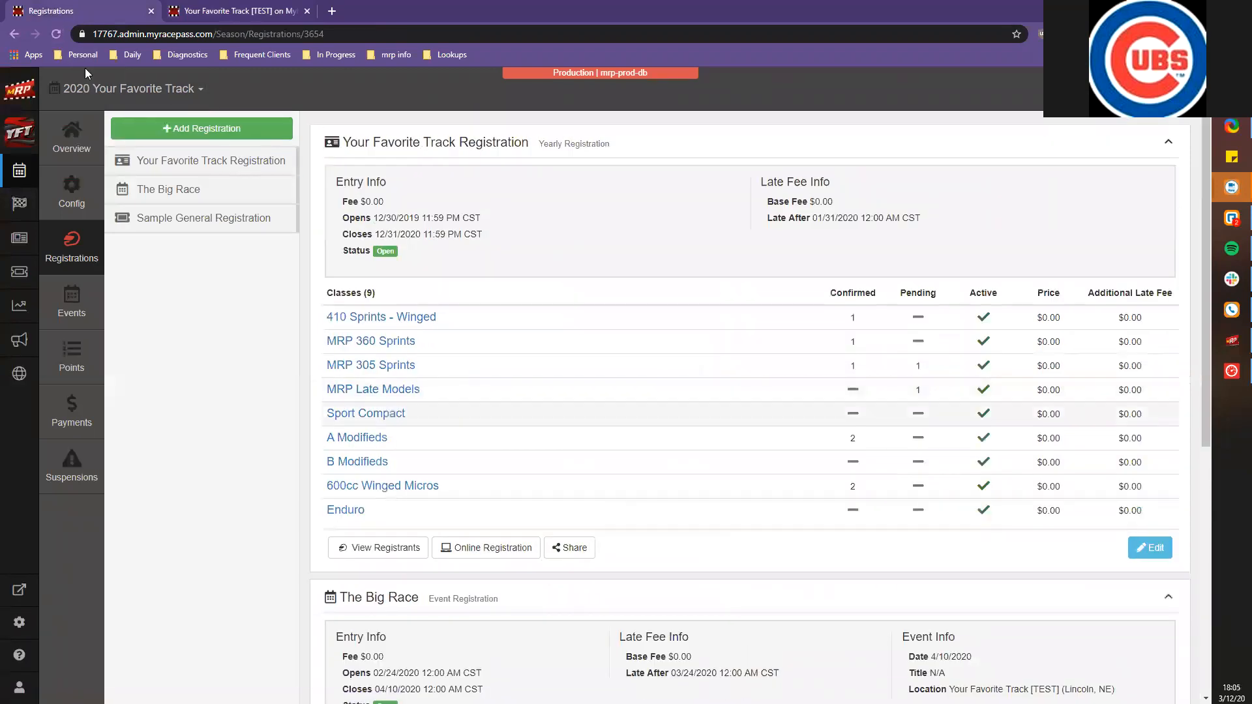
left_click(370, 365)
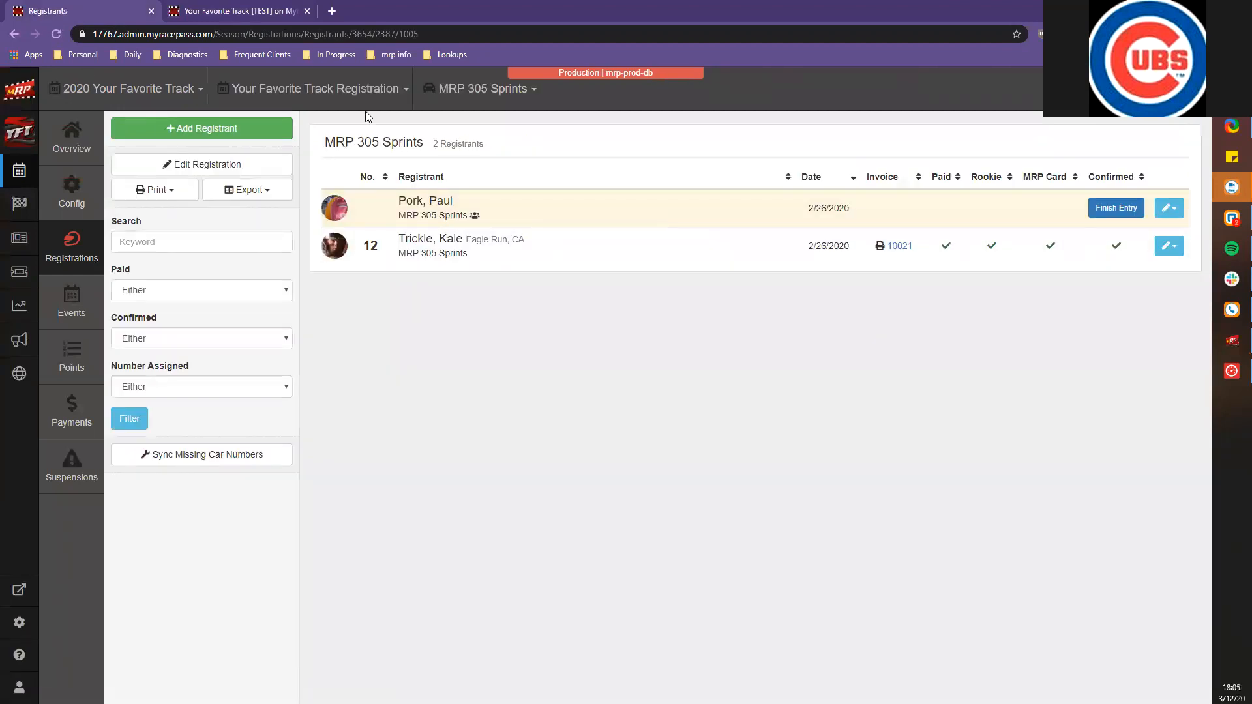
left_click(462, 105)
left_click(467, 171)
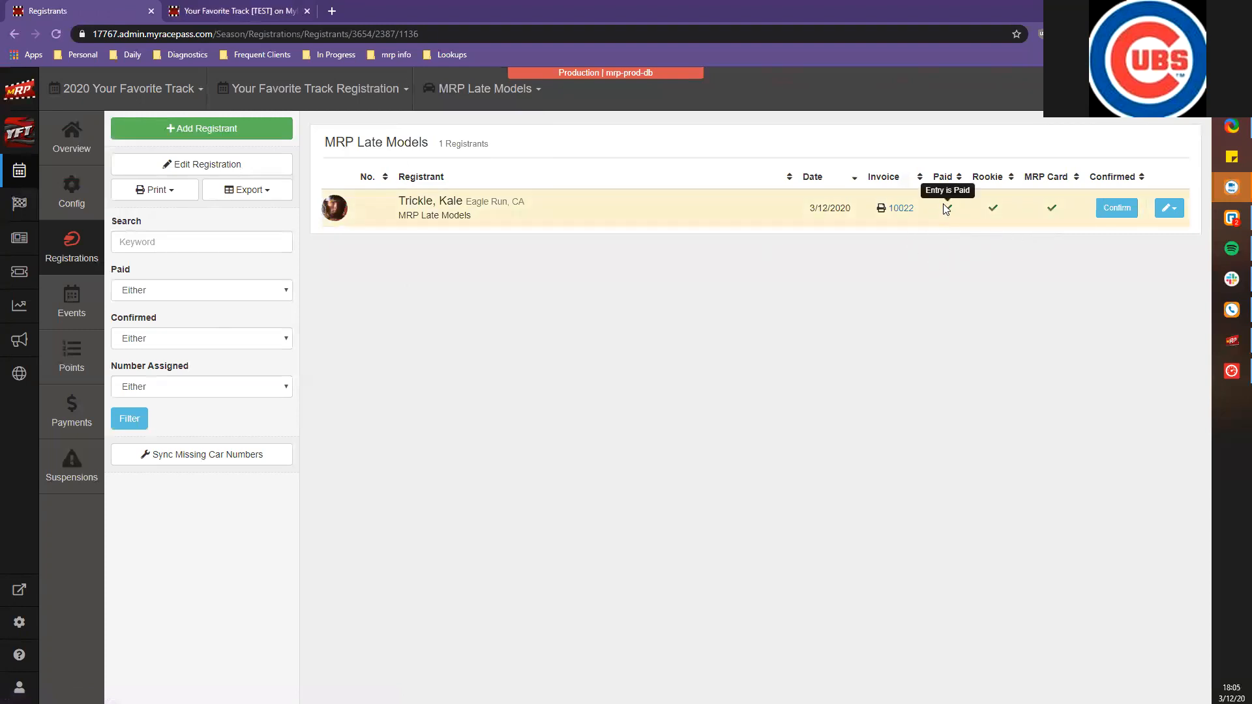
Confirm the new MRP Late Models registrant with car number 43
left_click(1104, 206)
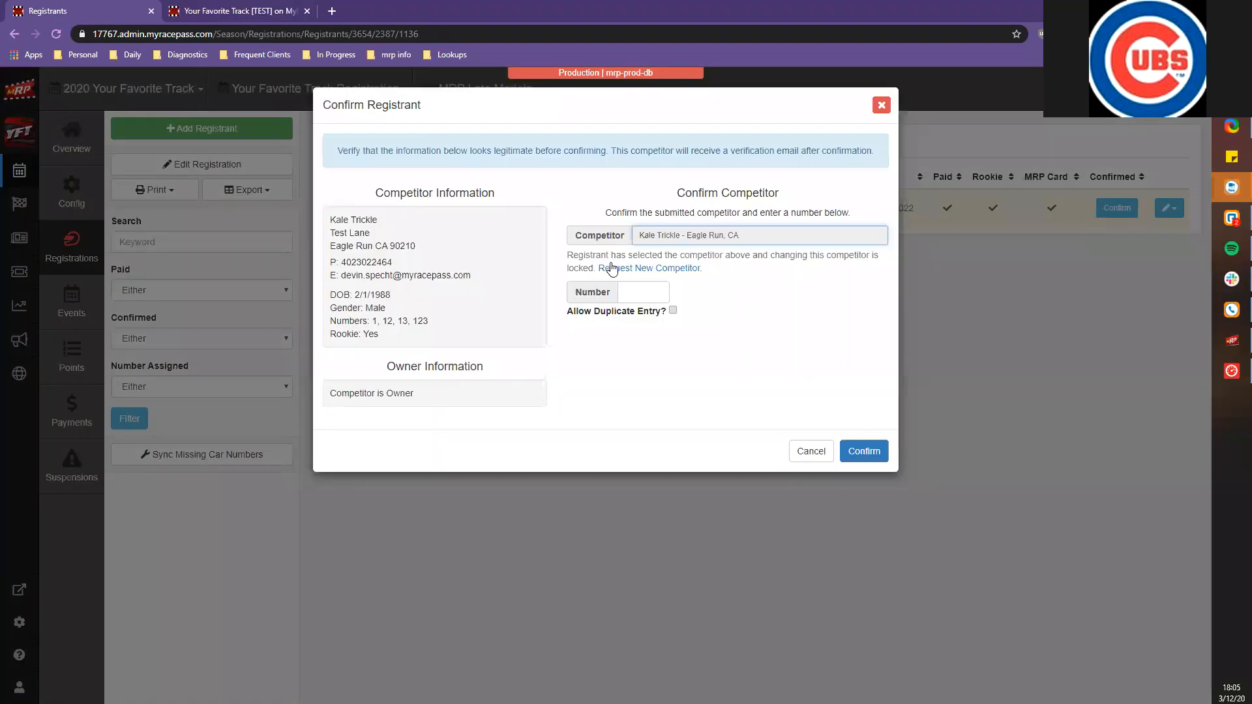
key("Tab")
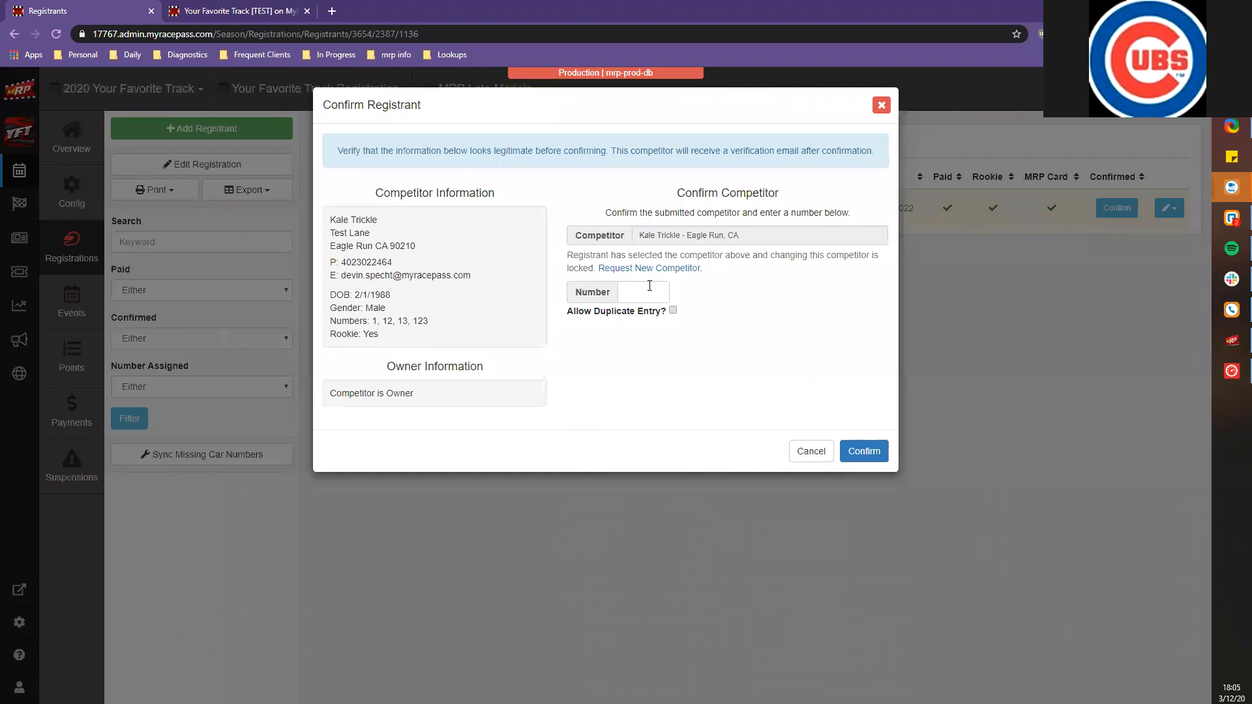
type("43")
key("Return")
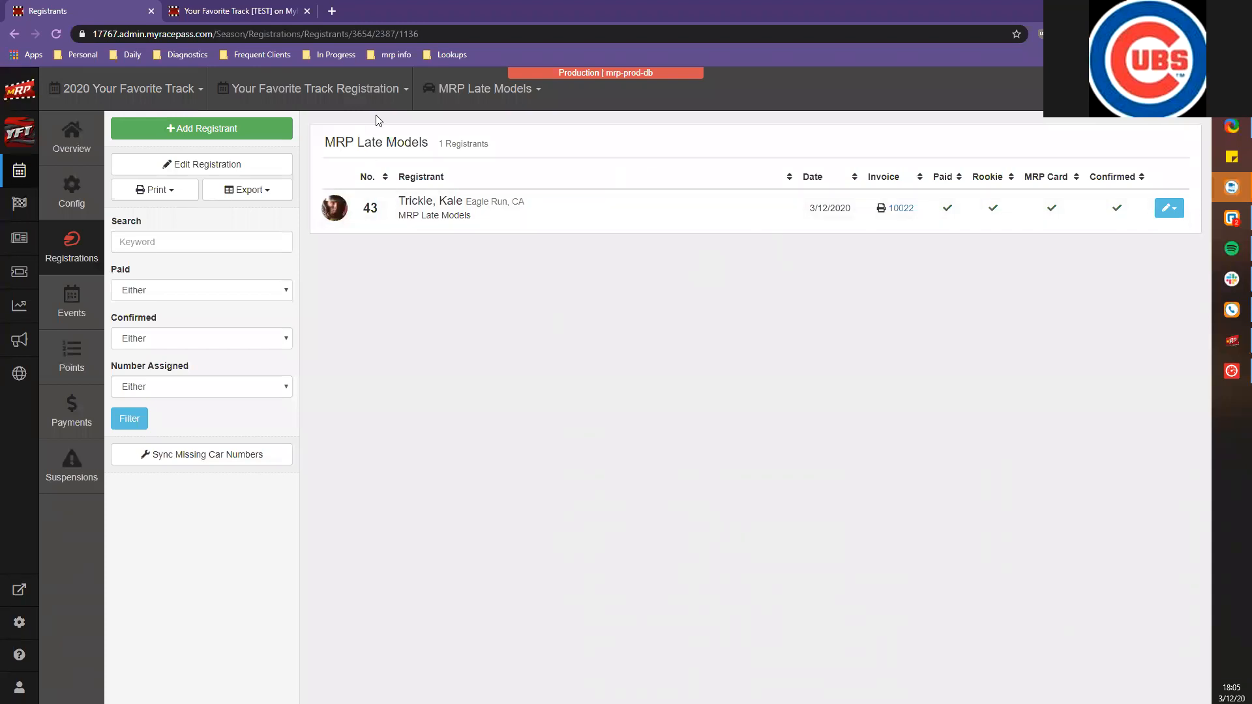
Add an existing competitor without a team as an MRP Late Models registrant, and close the personal information form without filling it in
left_click(232, 130)
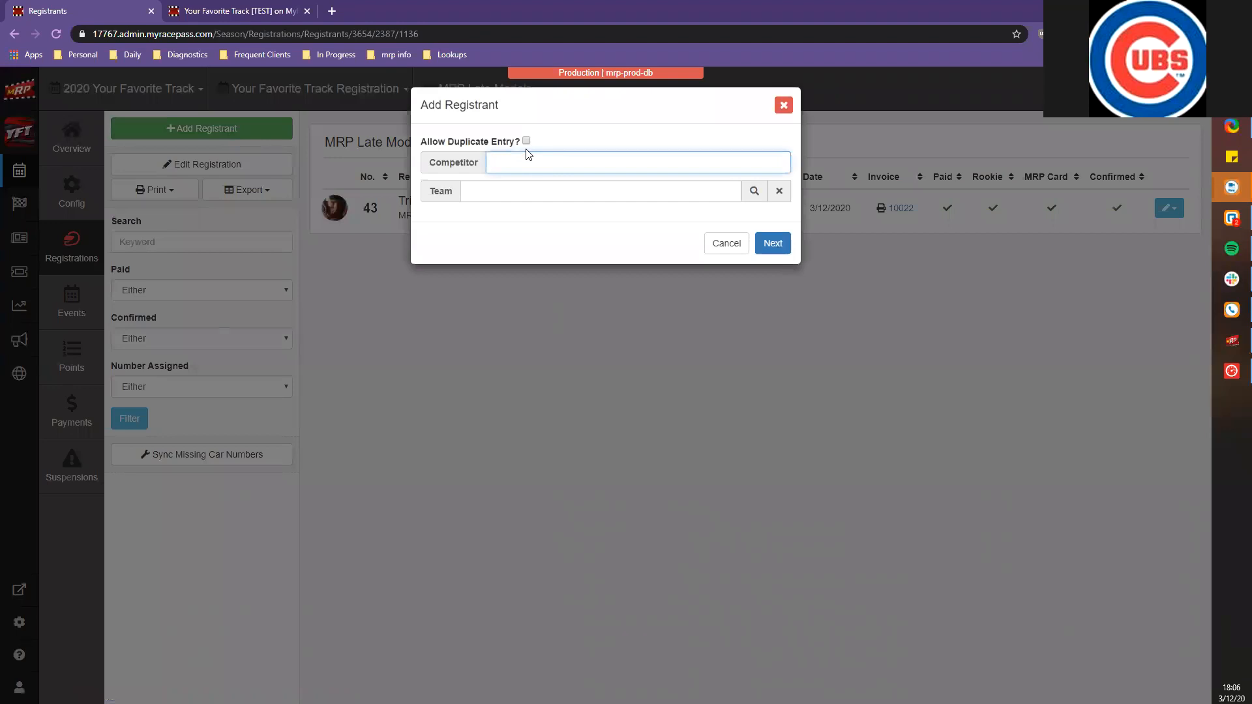
type("Sammy Sushi")
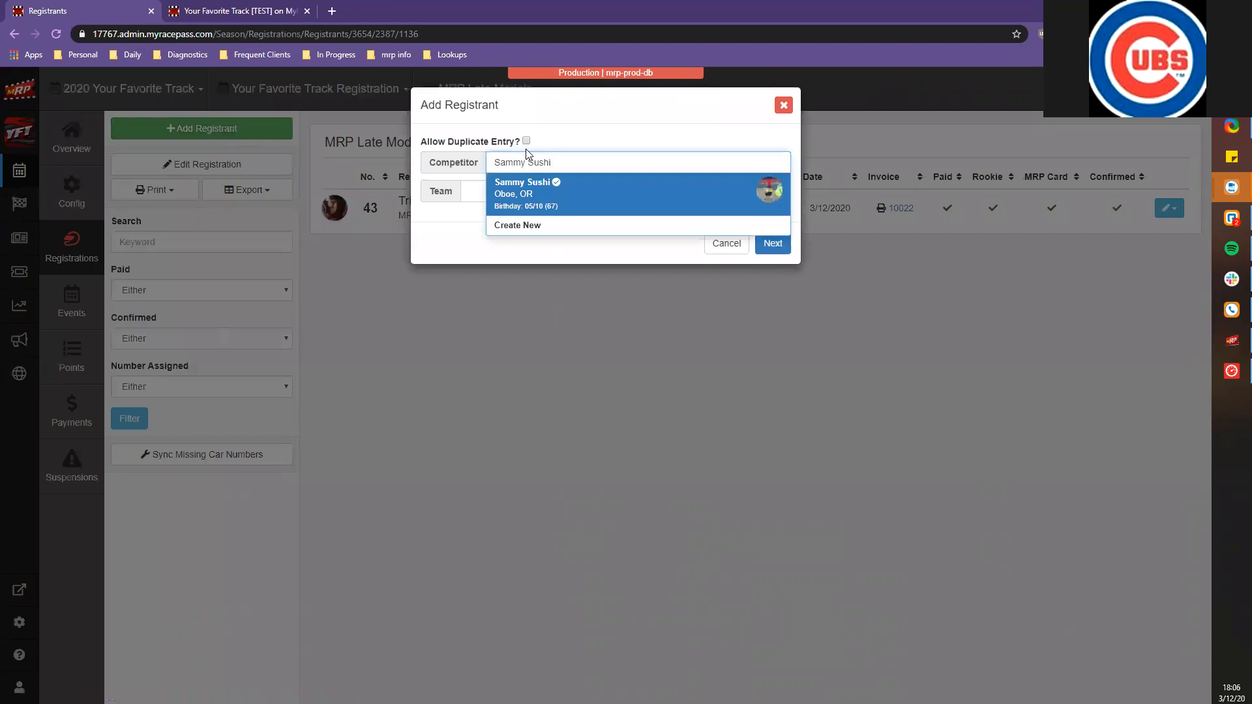
key("Return")
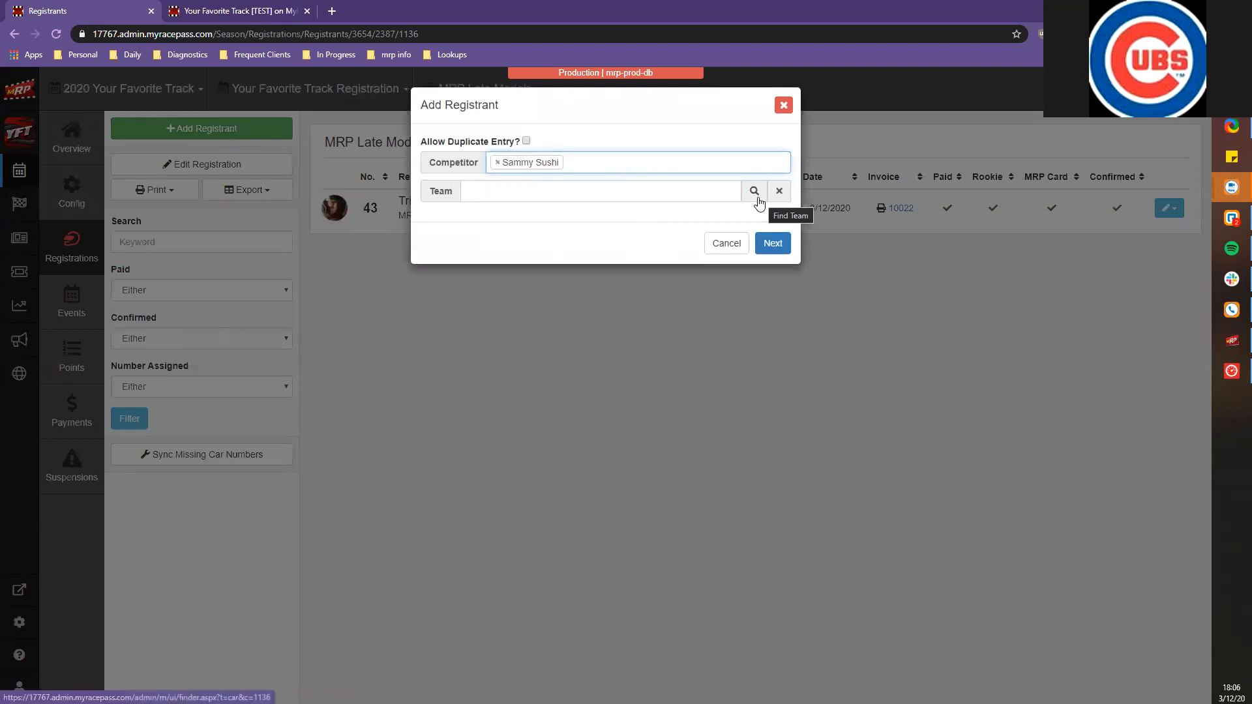
left_click(769, 245)
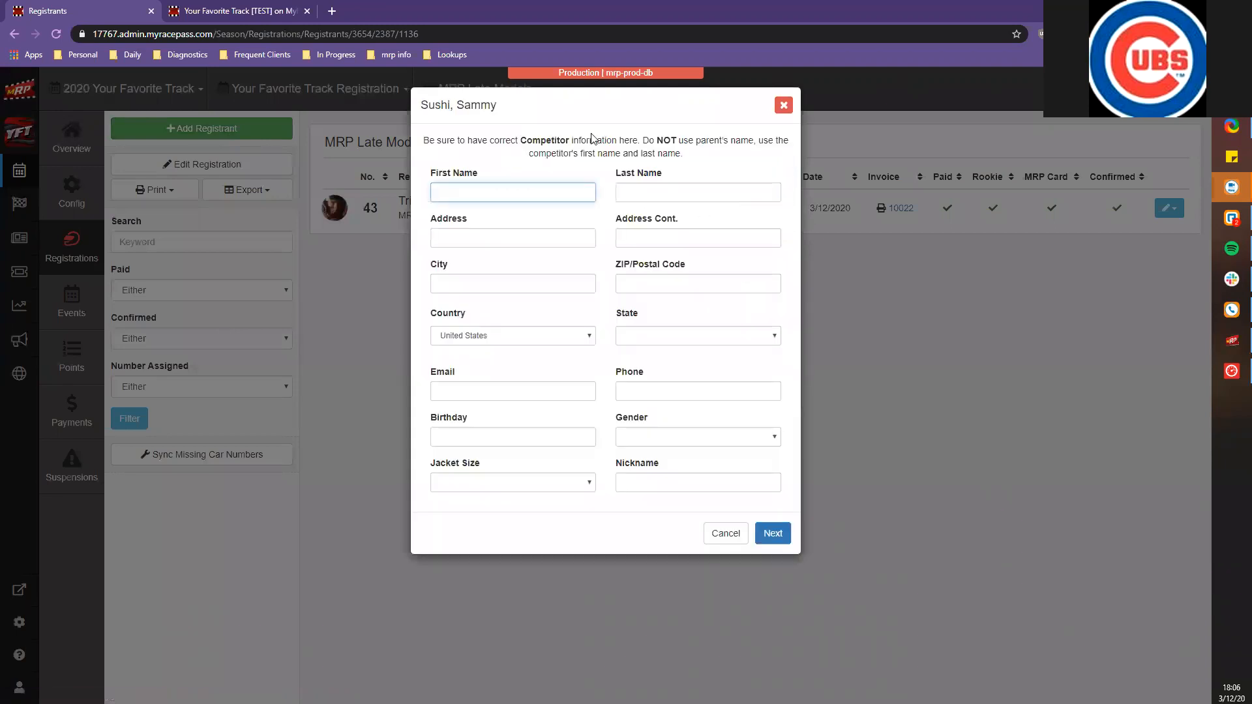
left_click(592, 138)
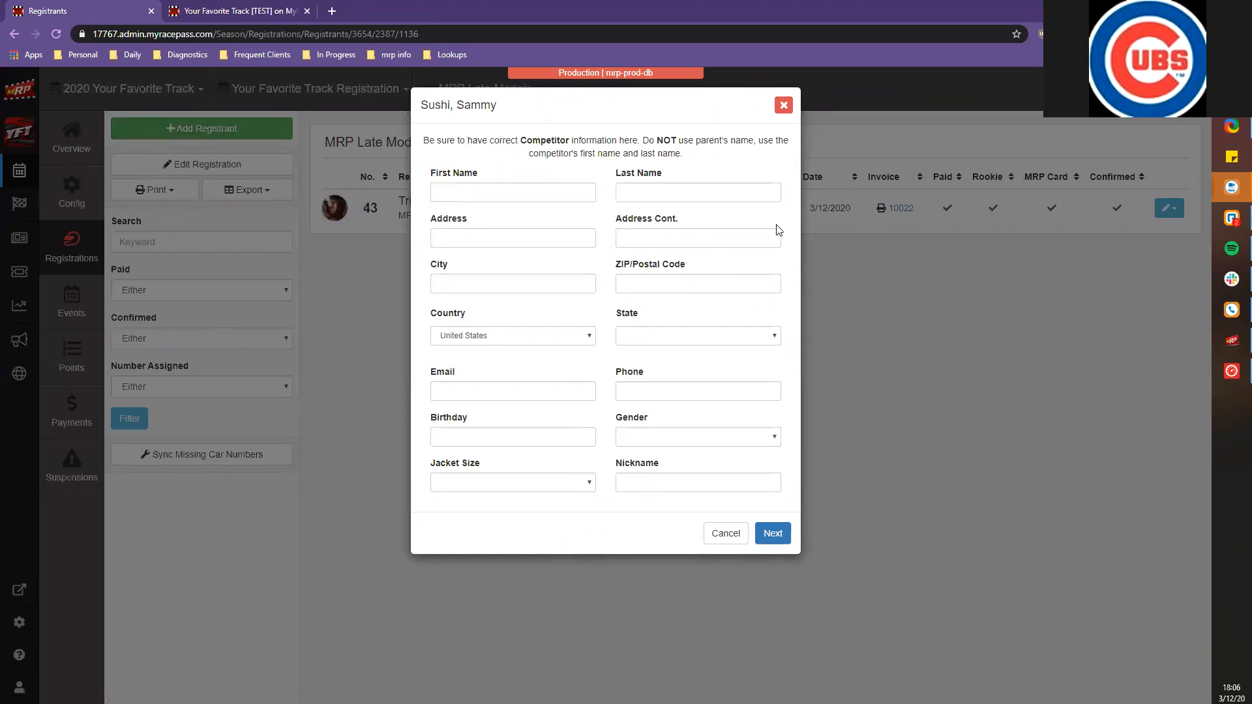
left_click(789, 107)
right_click(789, 107)
left_click(697, 119)
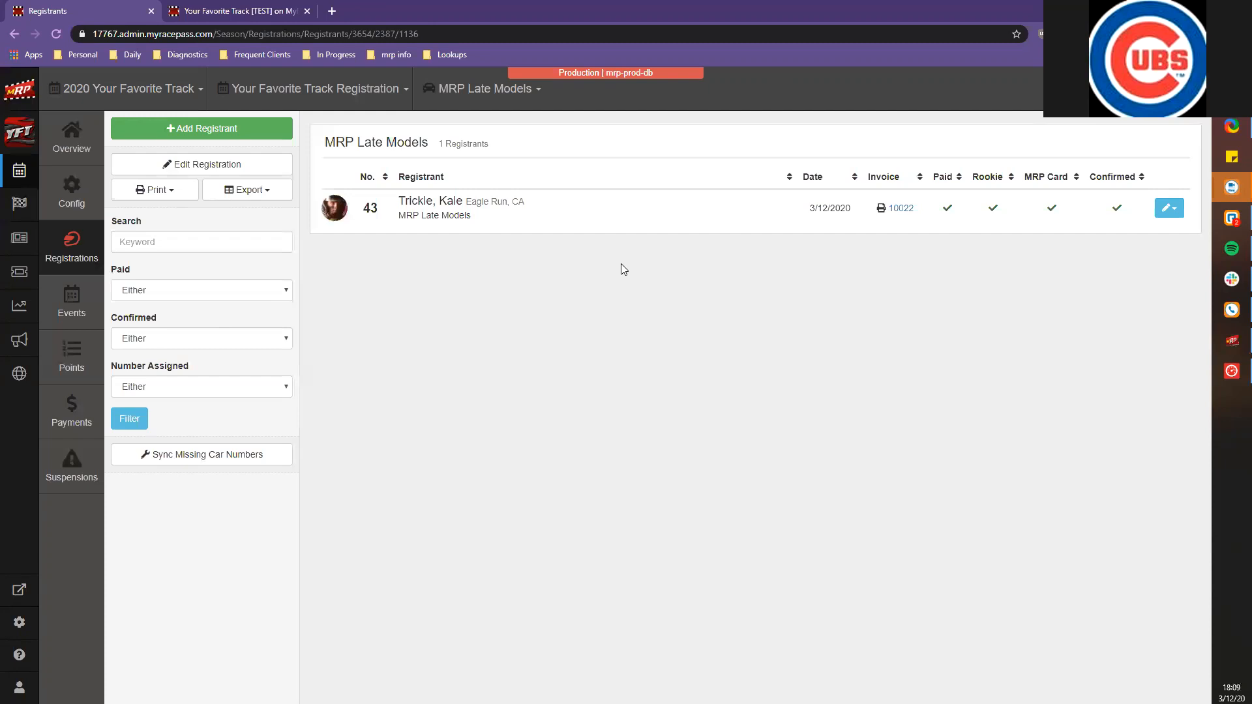
View the season overview and return to the season's registrations
left_click(14, 170)
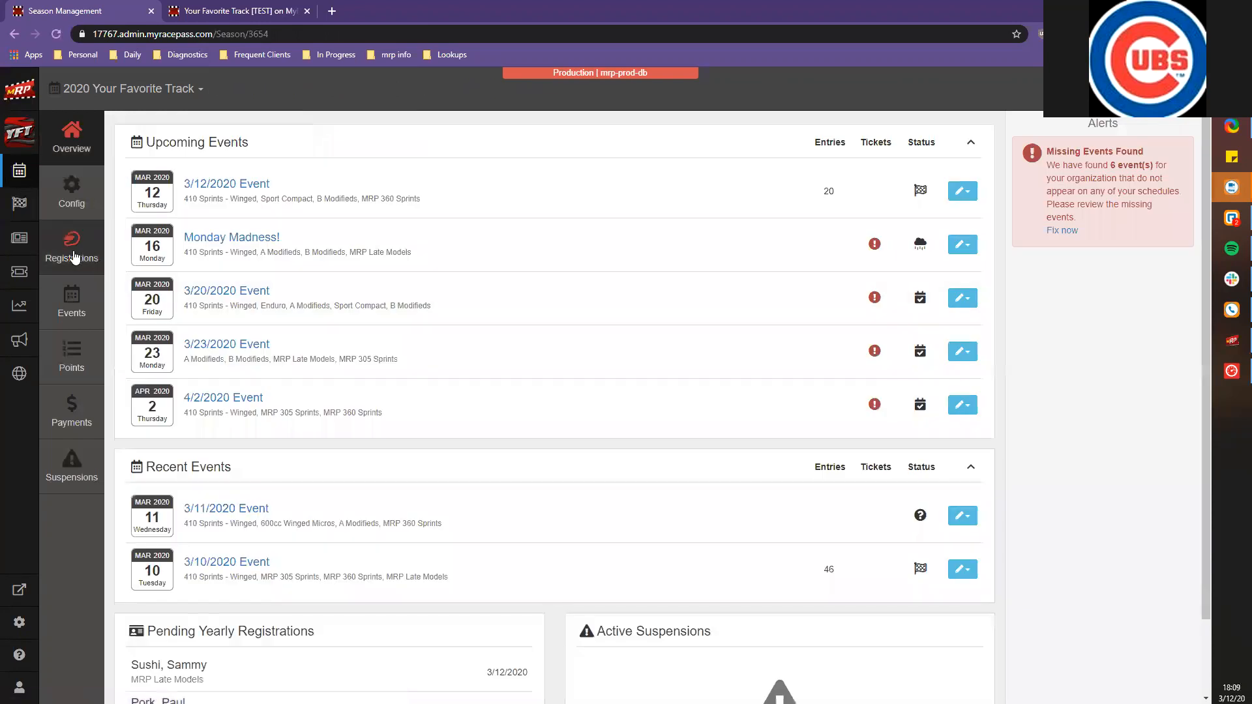
left_click(88, 268)
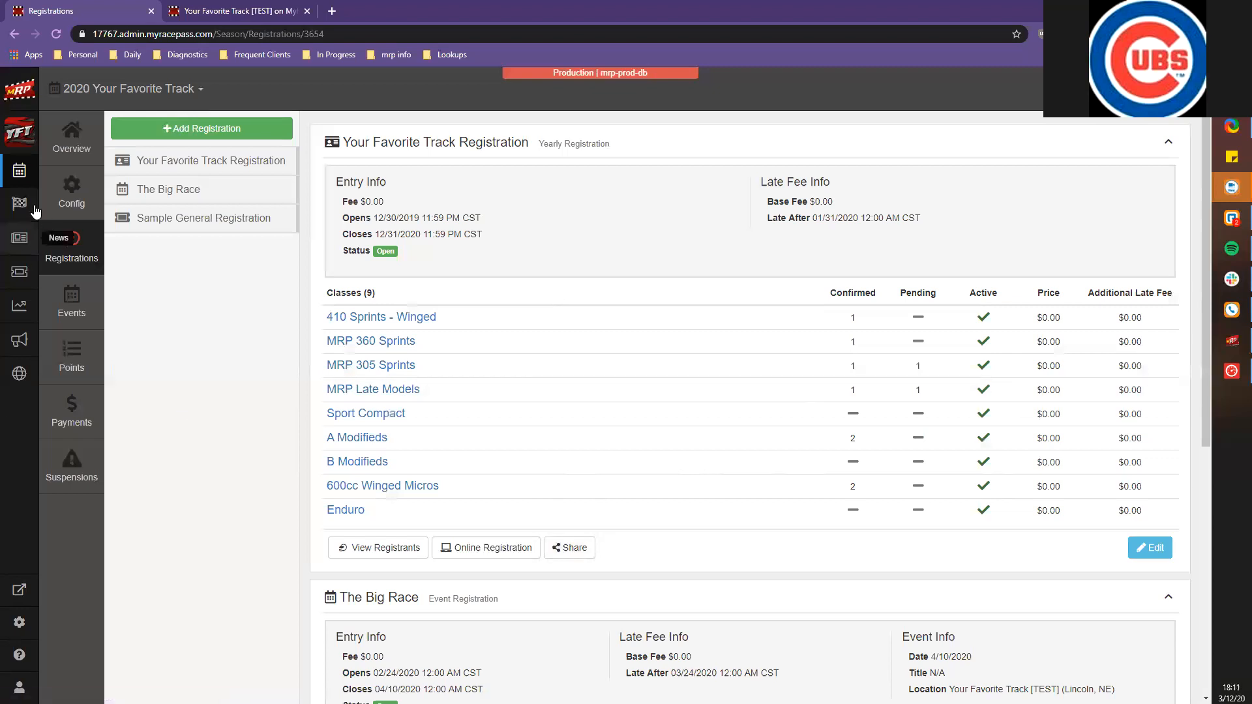
In race management, open the races of today's 410 Sprints - Winged class and set up a B Feature to add
left_click(13, 205)
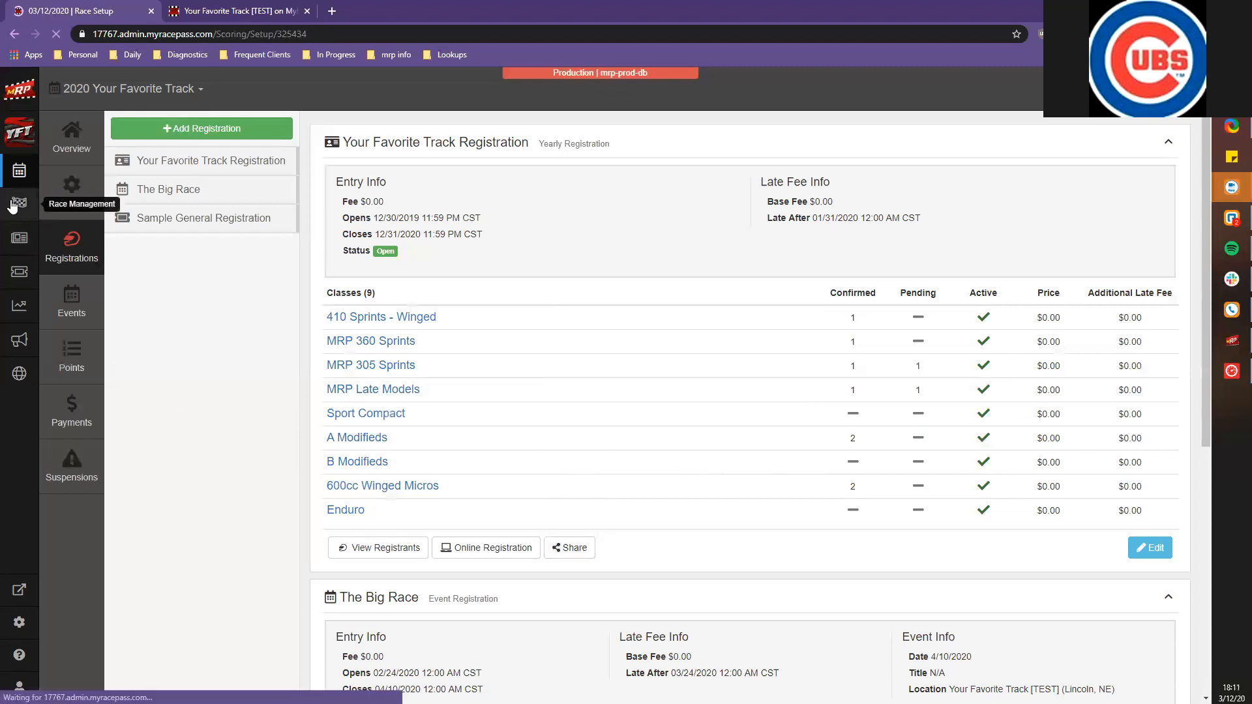
left_click(90, 320)
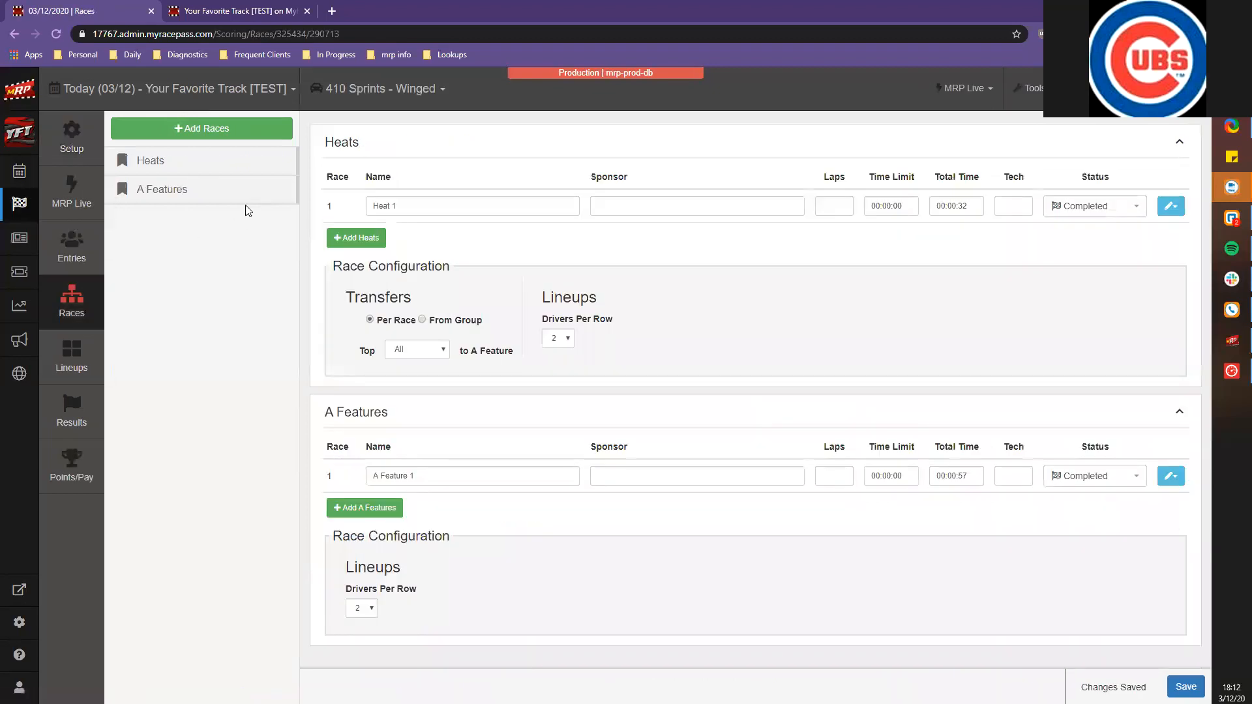
left_click(251, 134)
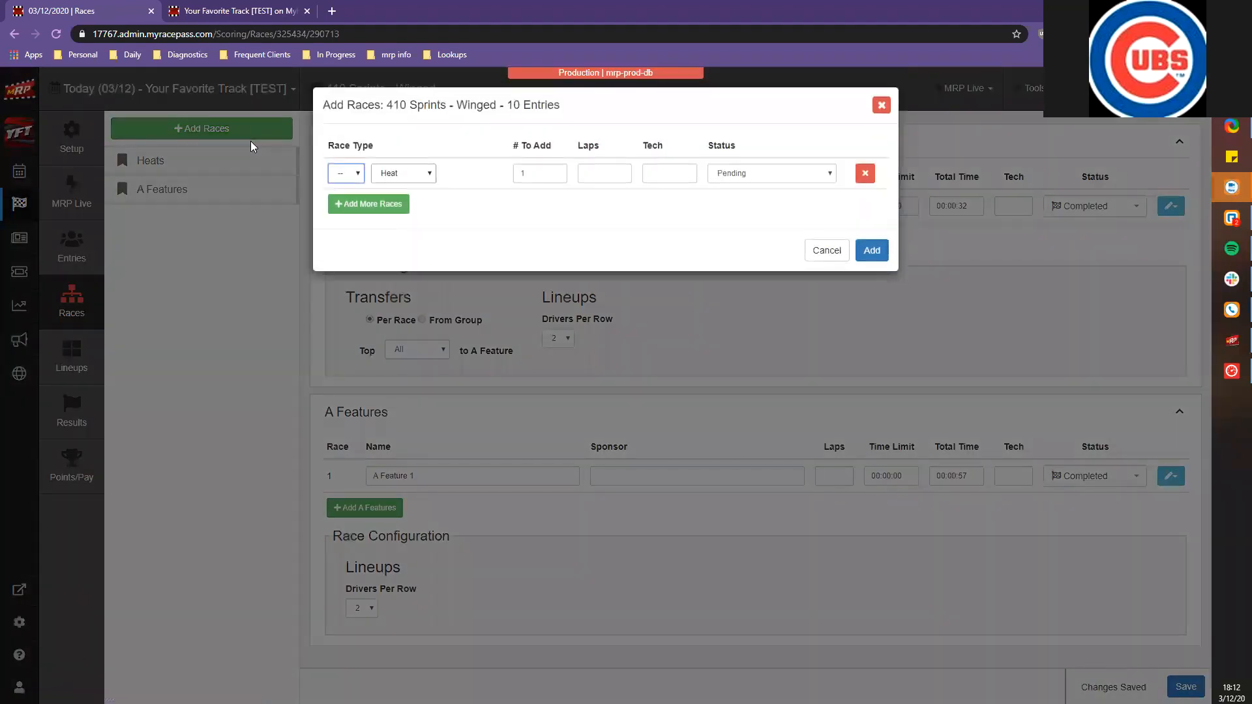
key("Tab")
key("space")
key("Up")
key("Return")
key("shift+Tab")
key("space")
key("Down")
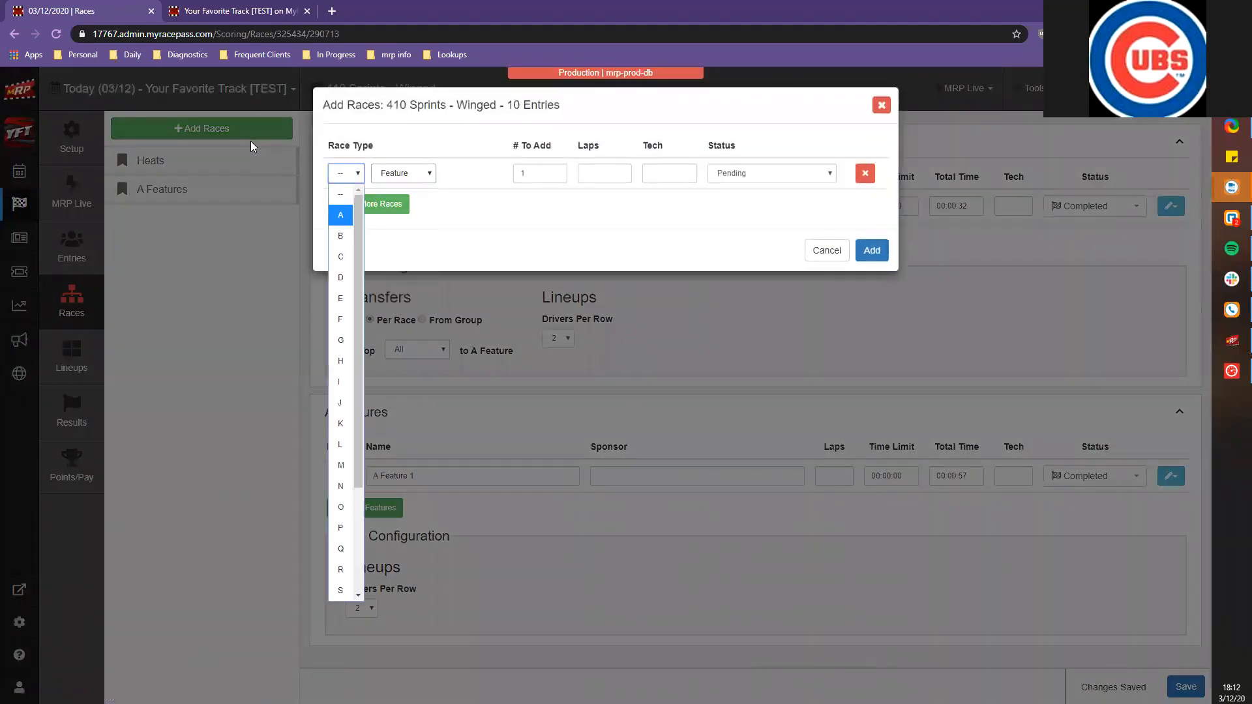
left_click(340, 236)
Set up a C Feature as a second new race and add both features to the 410 Sprints - Winged class
left_click(383, 204)
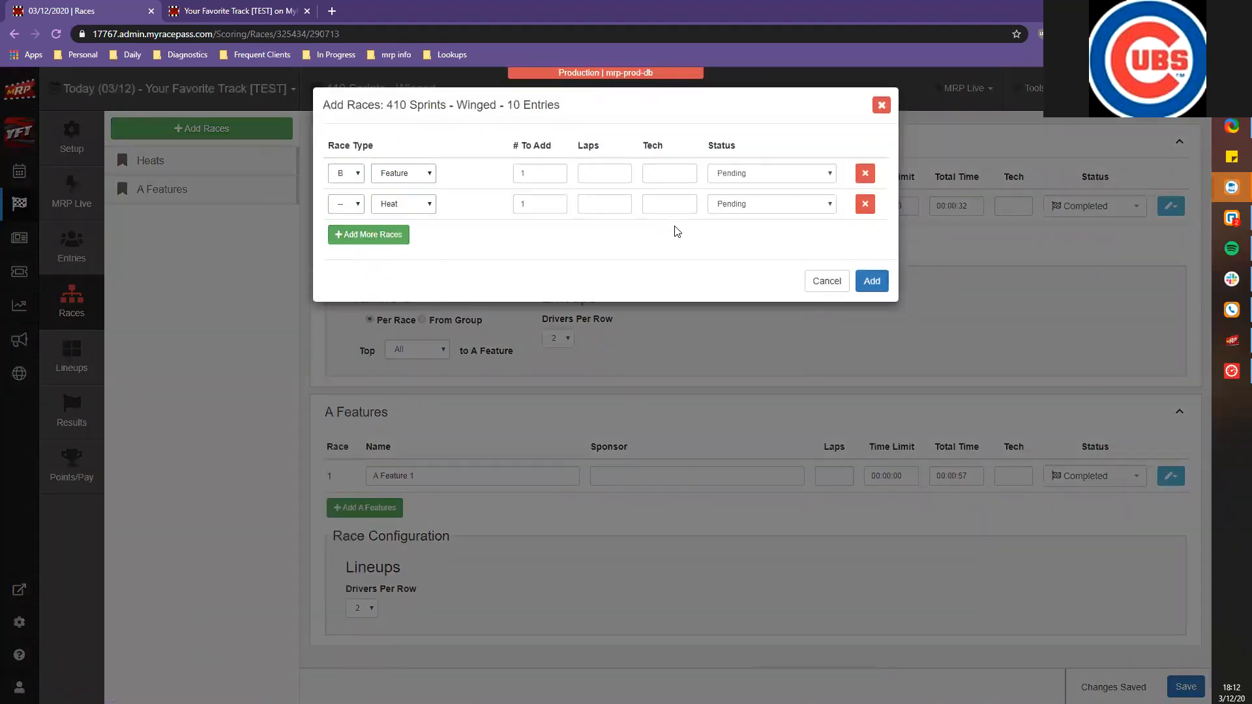
key("space")
key("Down")
key("Down")
key("Down")
key("Return")
key("Tab")
key("space")
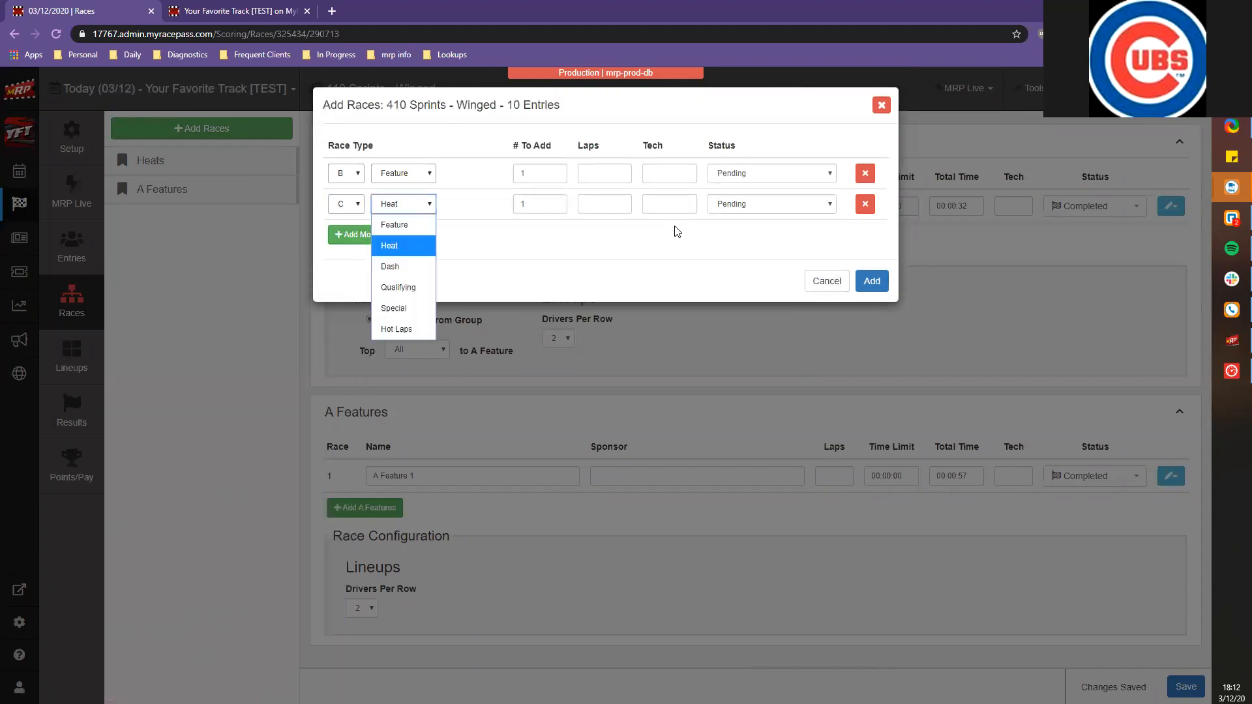
key("Up")
key("Return")
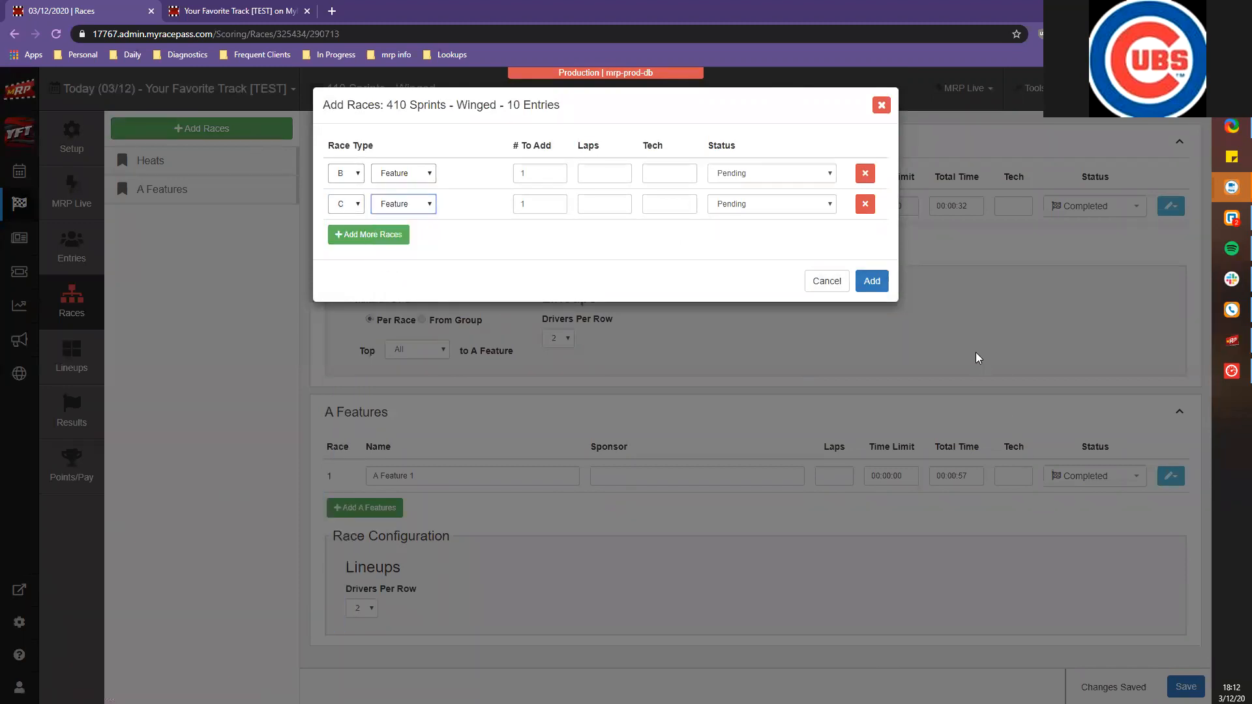
left_click(878, 289)
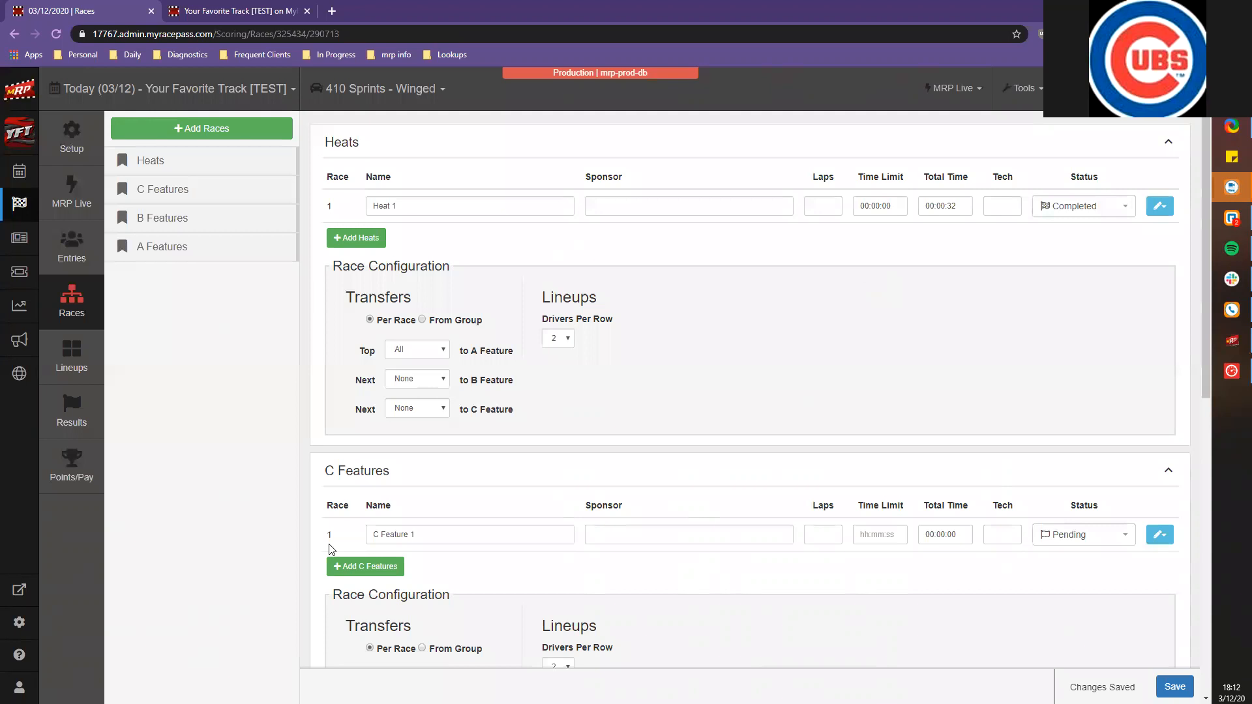
Set the heat transfers to top 1 to the A Feature, next 3 to the B Feature and next All to the C Feature
left_click(417, 349)
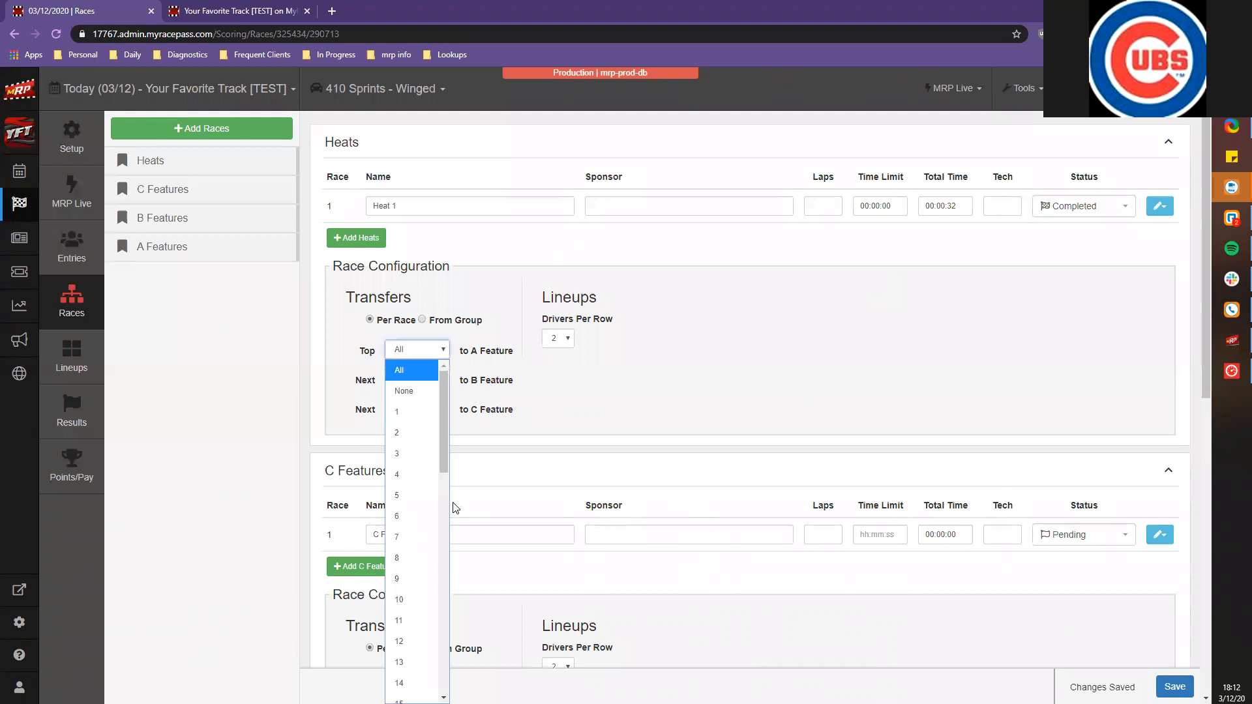
key("Down")
key("Down")
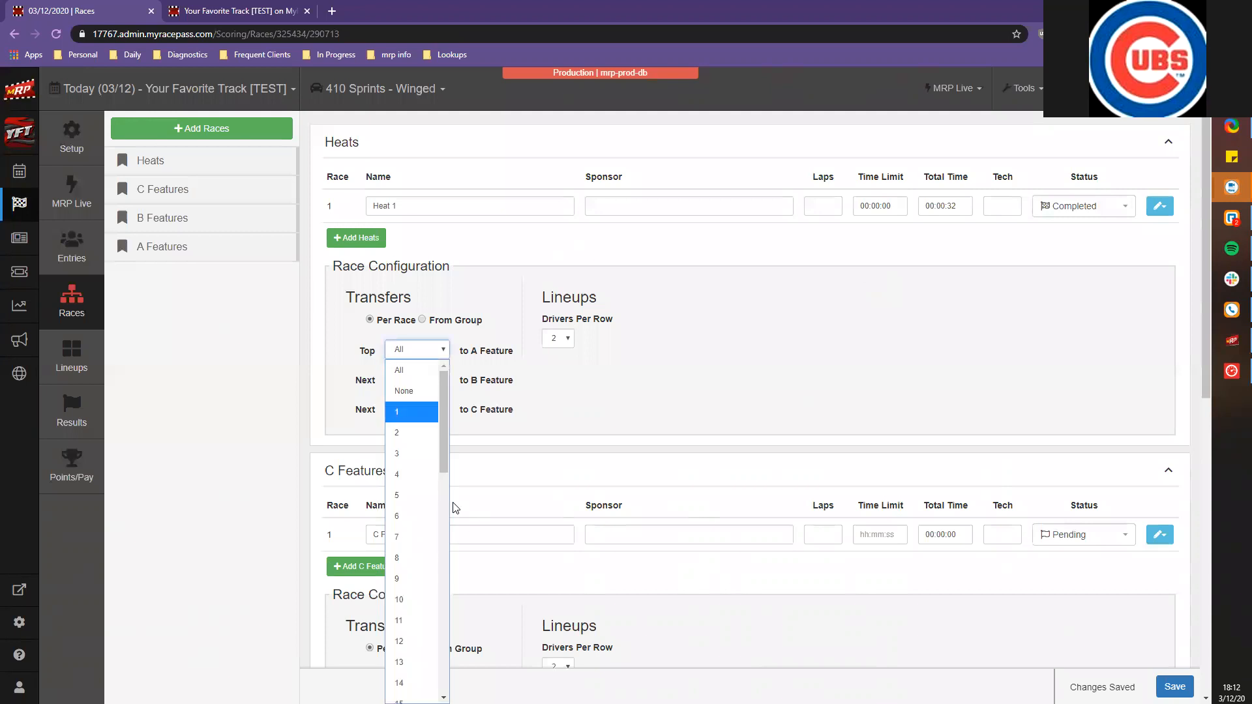
key("Return")
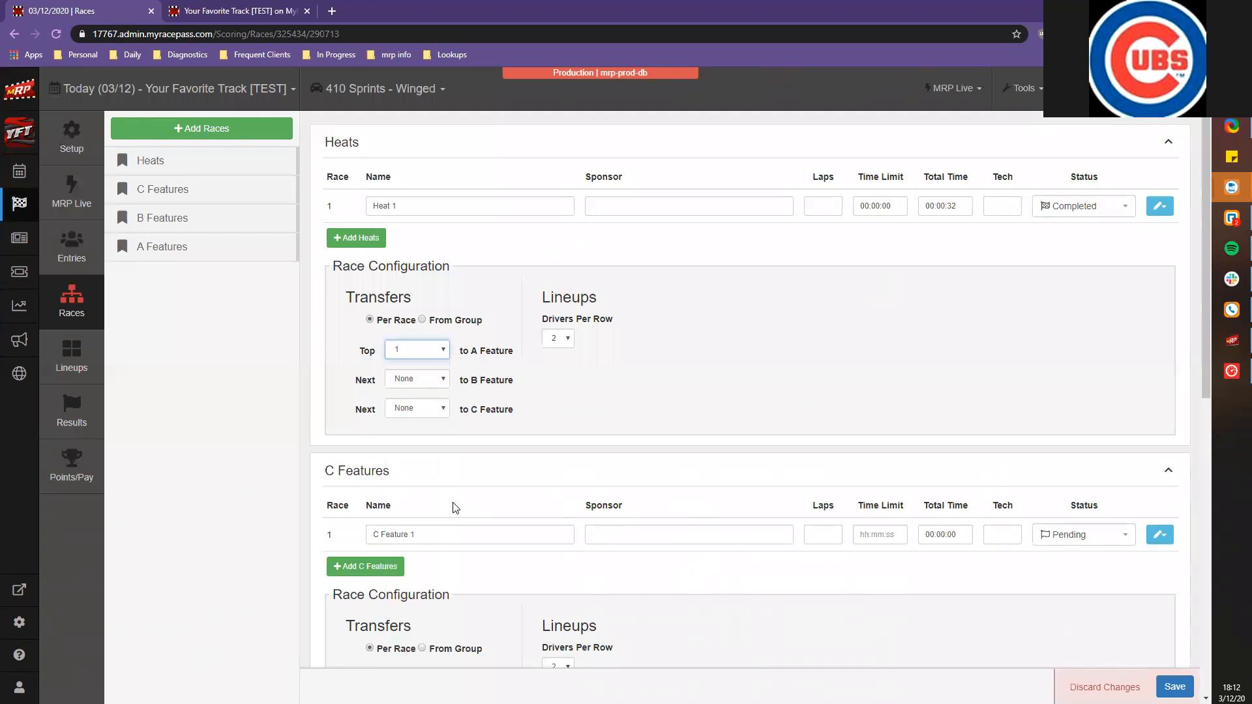
left_click(417, 379)
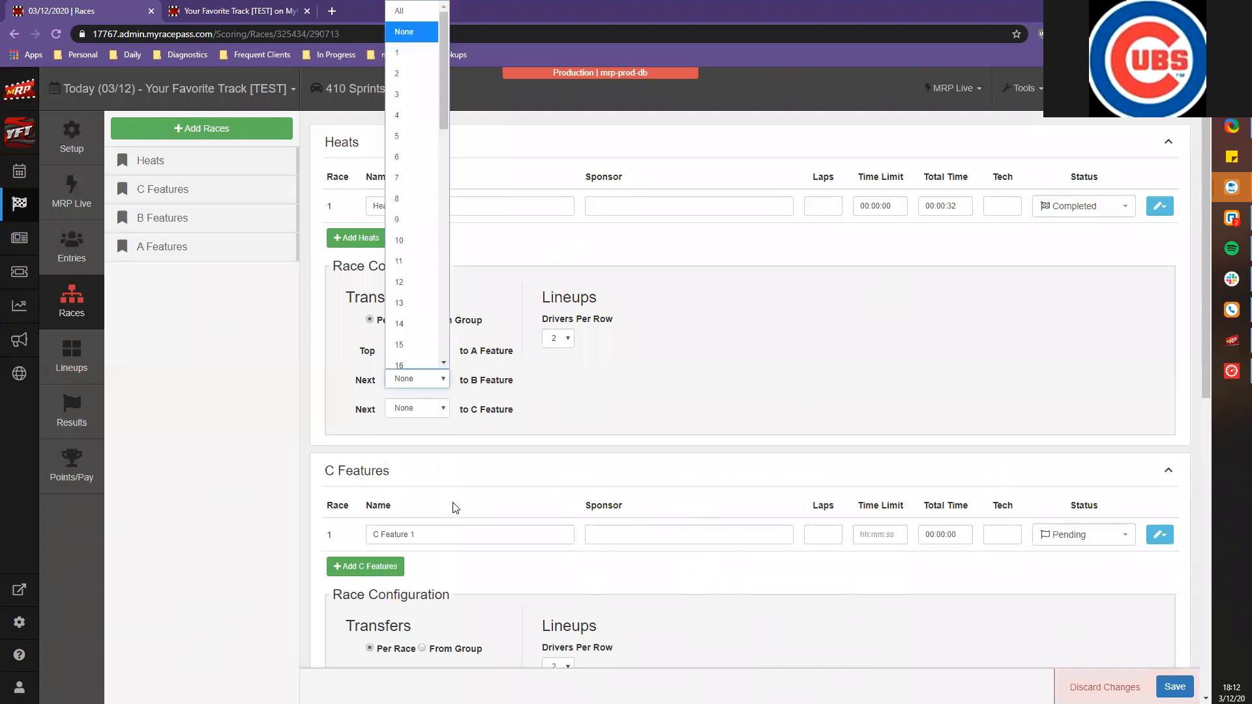
left_click(397, 89)
scroll(518, 510, "down", 1)
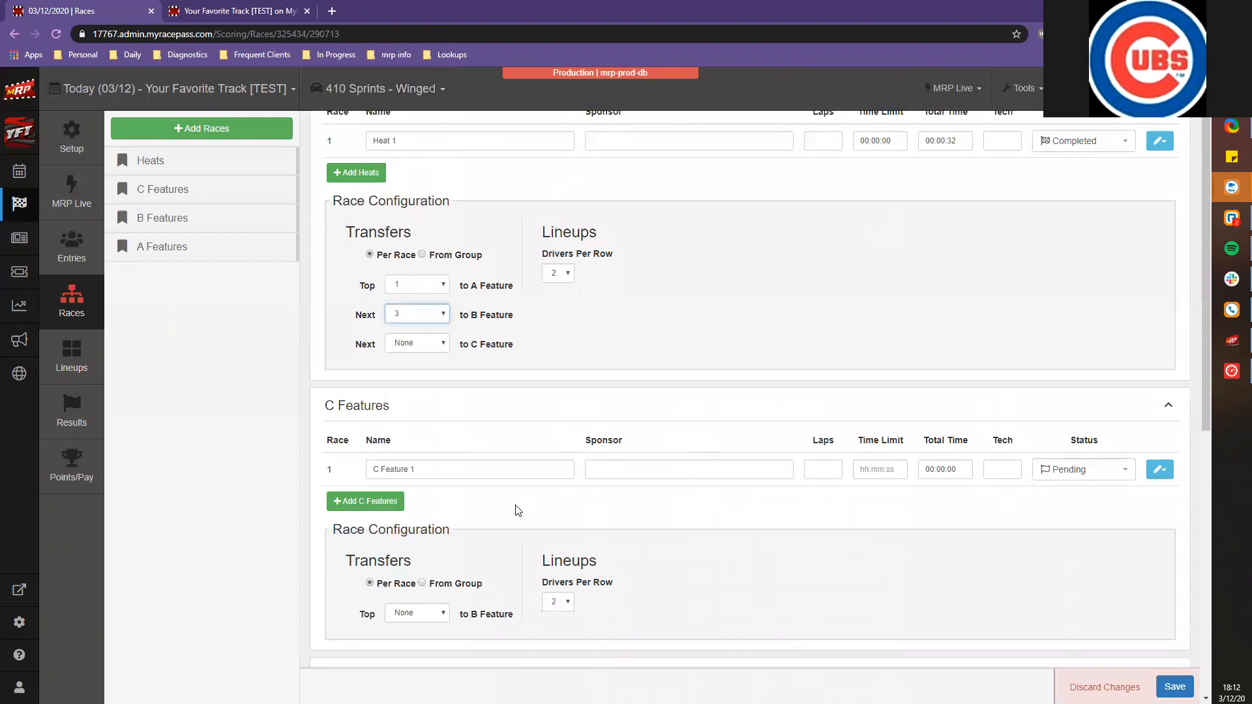
key("Tab")
key("space")
key("Up")
key("Return")
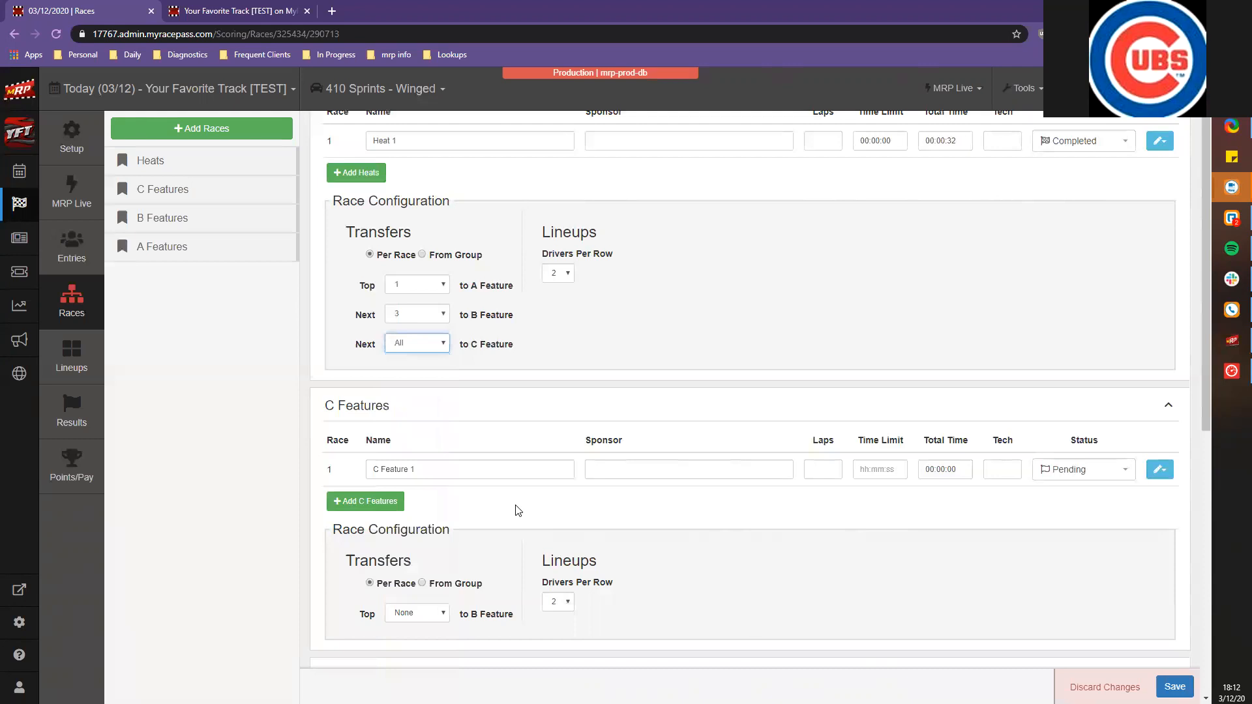
Transfer the top 5 of the C Feature to the B Feature and All of the B Feature to the A Feature, and save the race configuration
scroll(518, 510, "down", 4)
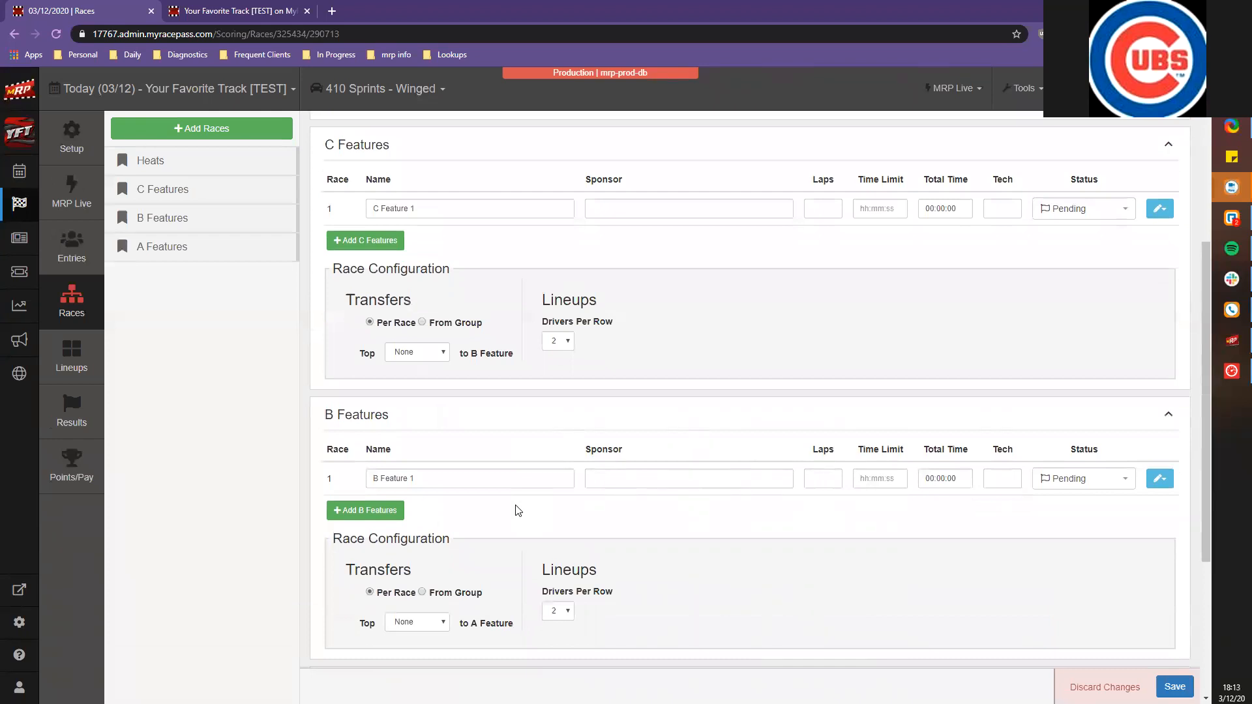
left_click(417, 352)
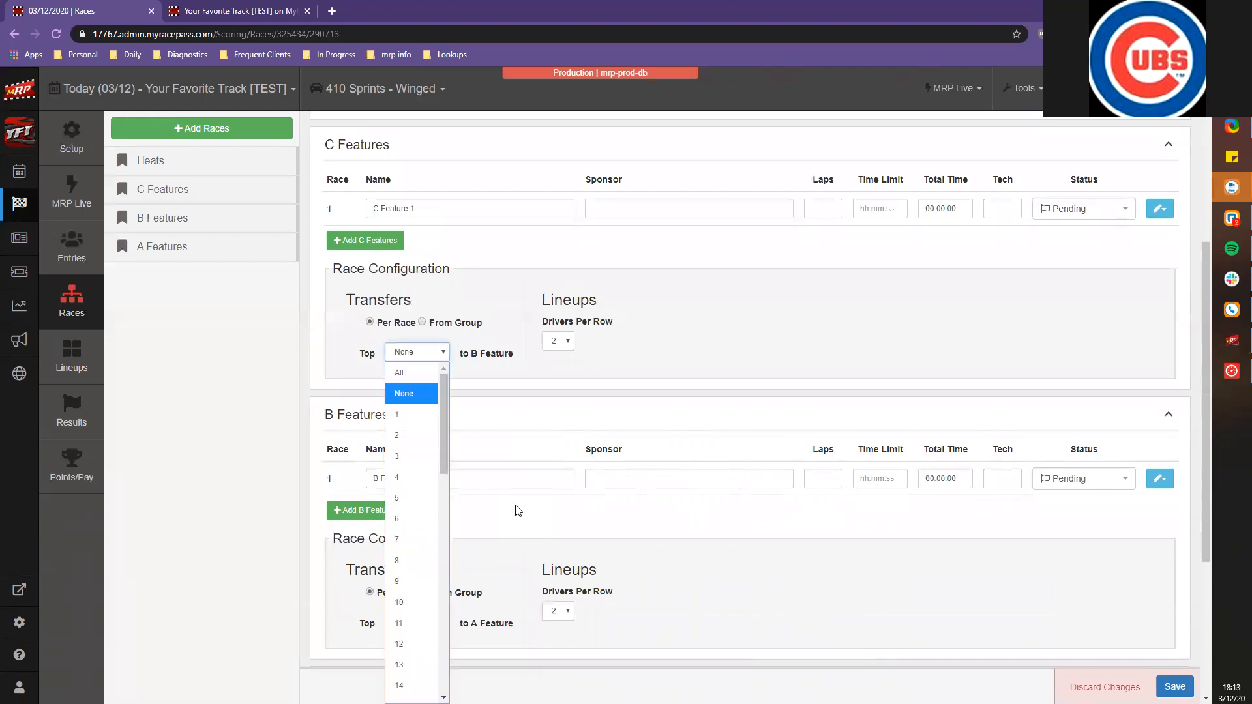
left_click(403, 498)
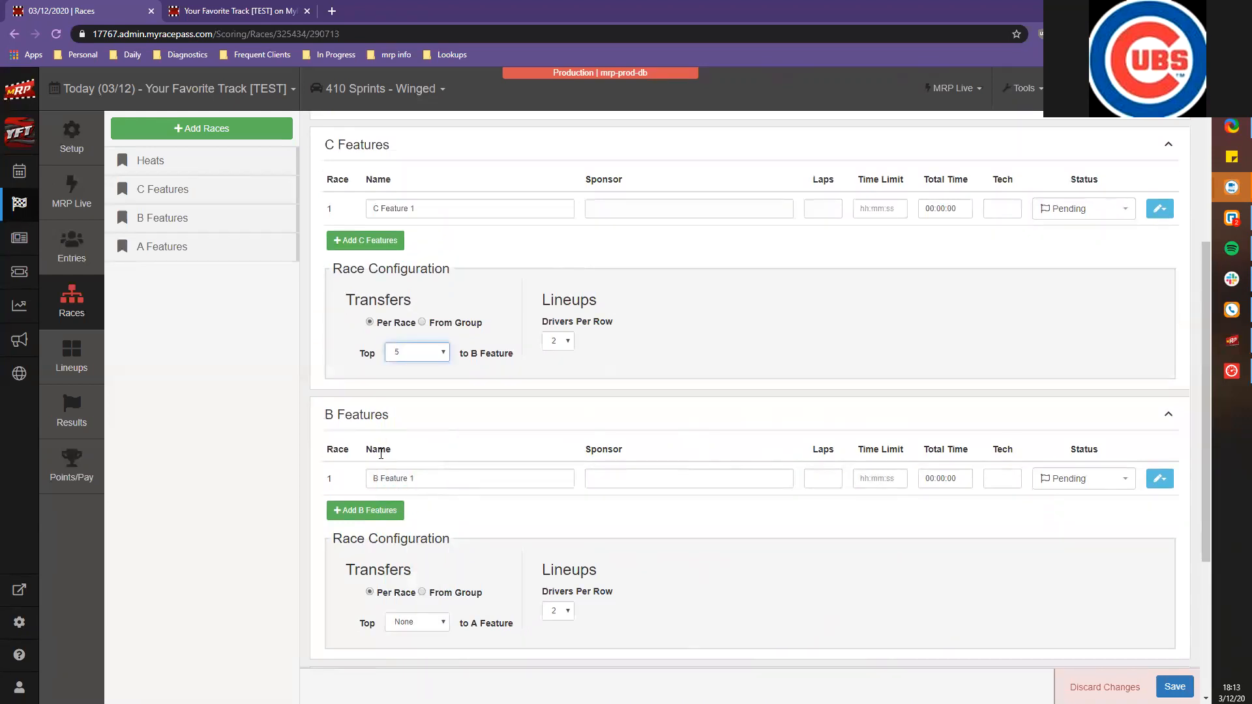
scroll(380, 453, "up", 3)
scroll(380, 453, "down", 5)
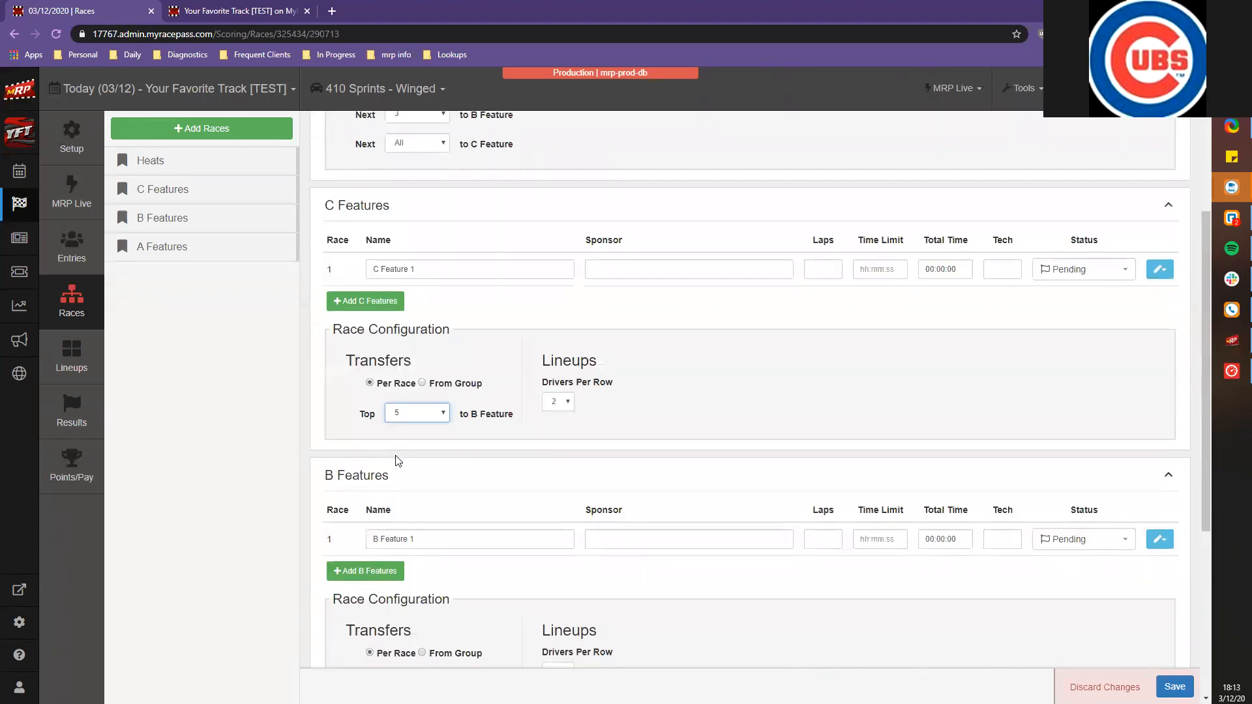
left_click(420, 490)
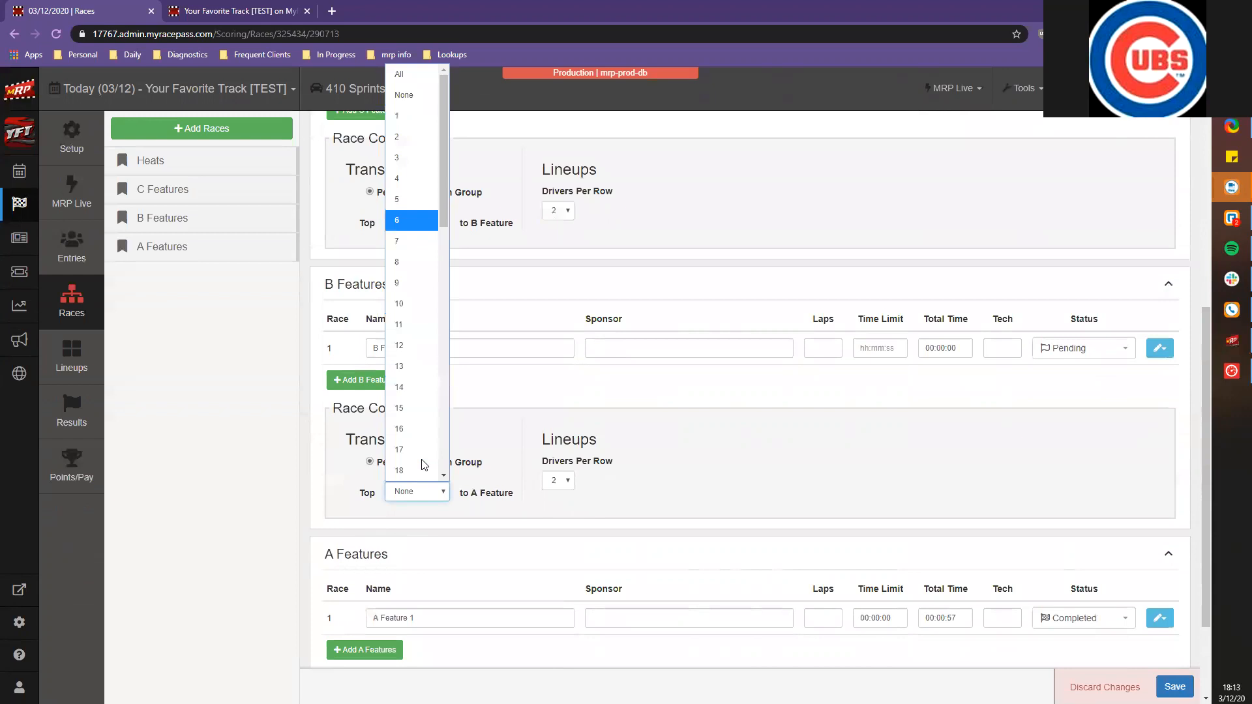
left_click(399, 76)
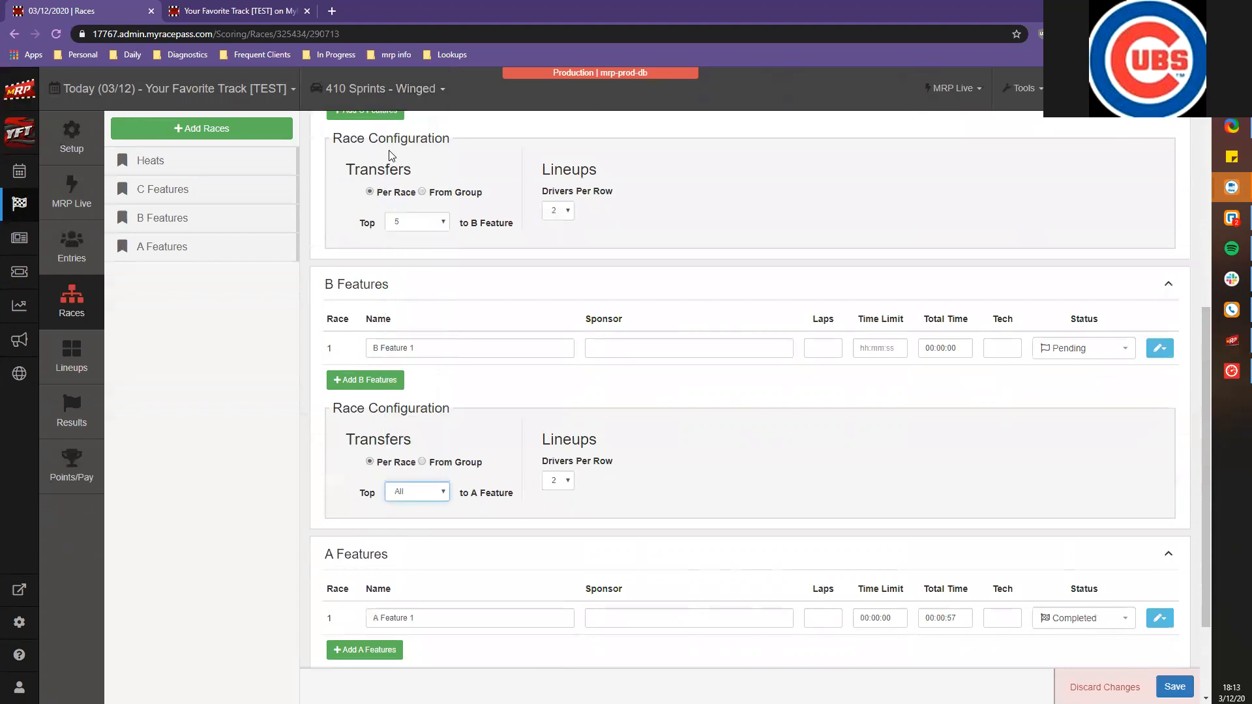
scroll(391, 157, "down", 2)
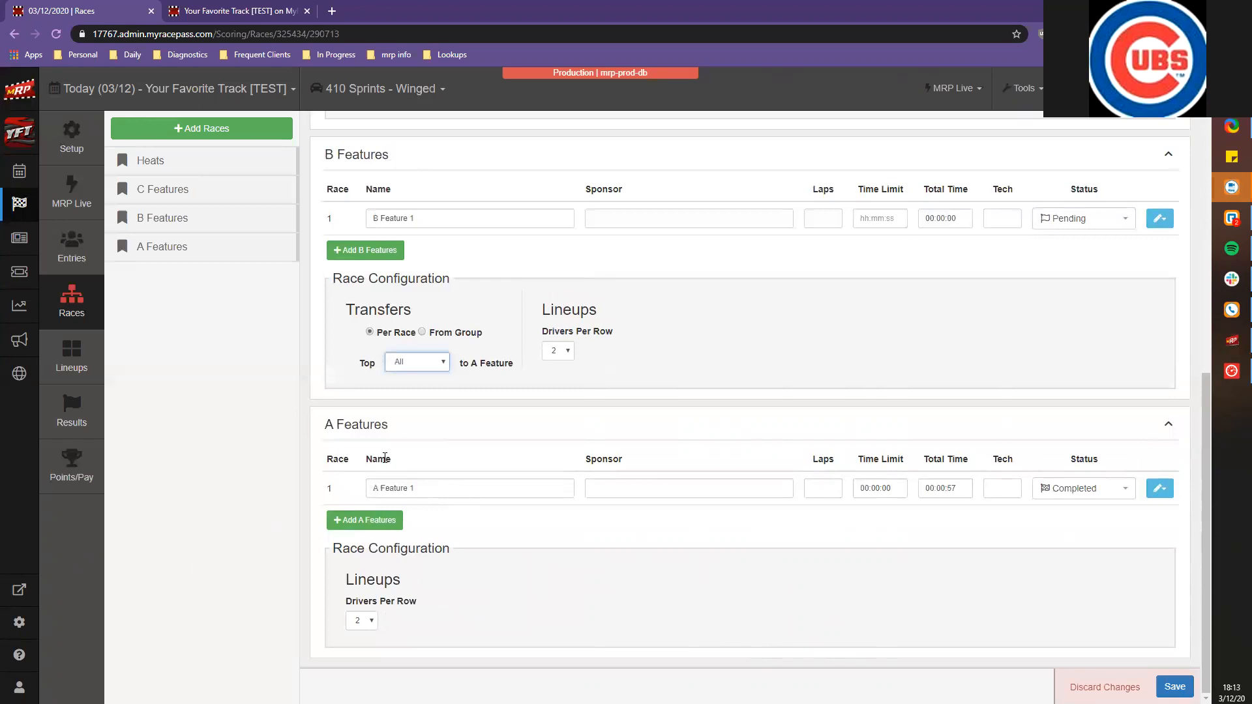
left_click(1174, 686)
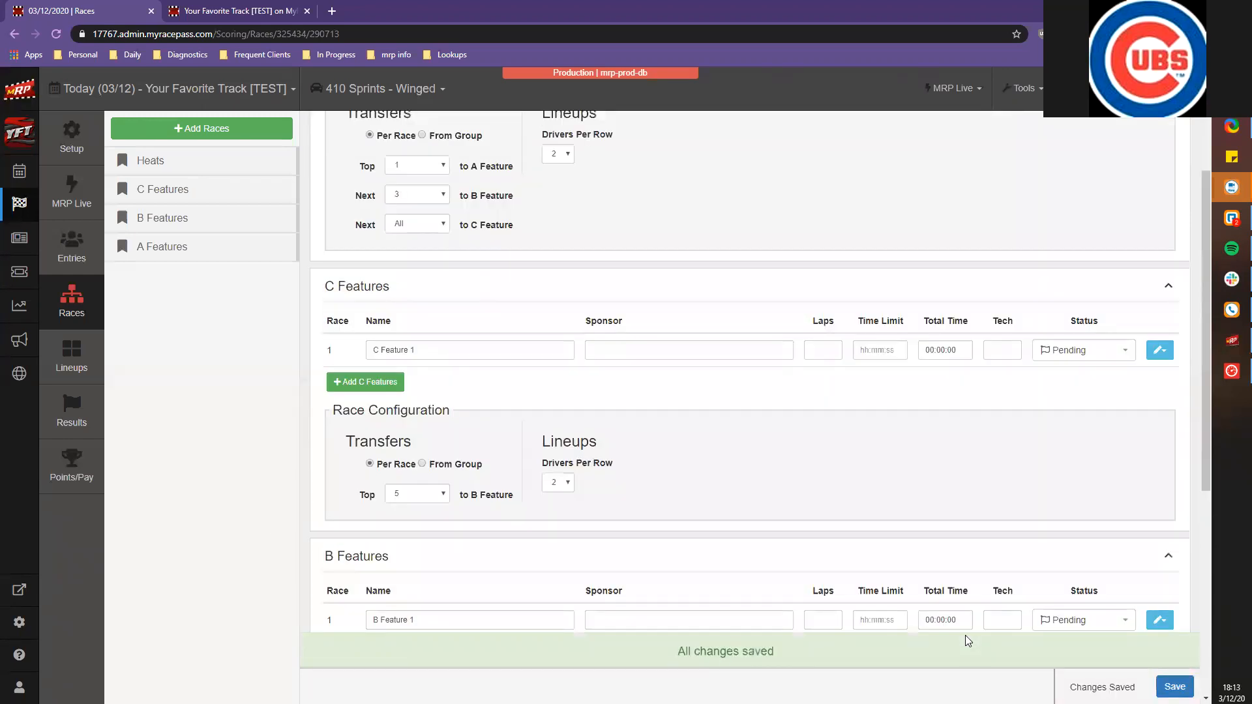
scroll(390, 477, "up", 3)
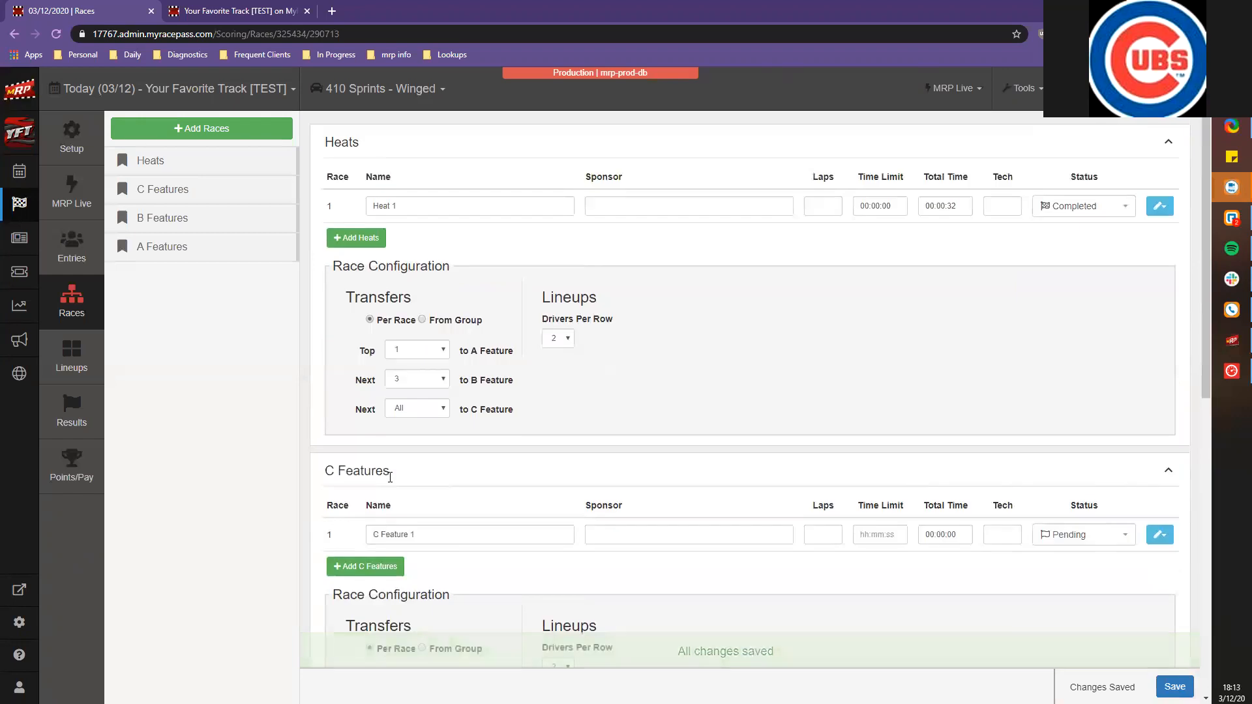
Calculate the C Feature lineup with the C Feature from Heats option
left_click(76, 358)
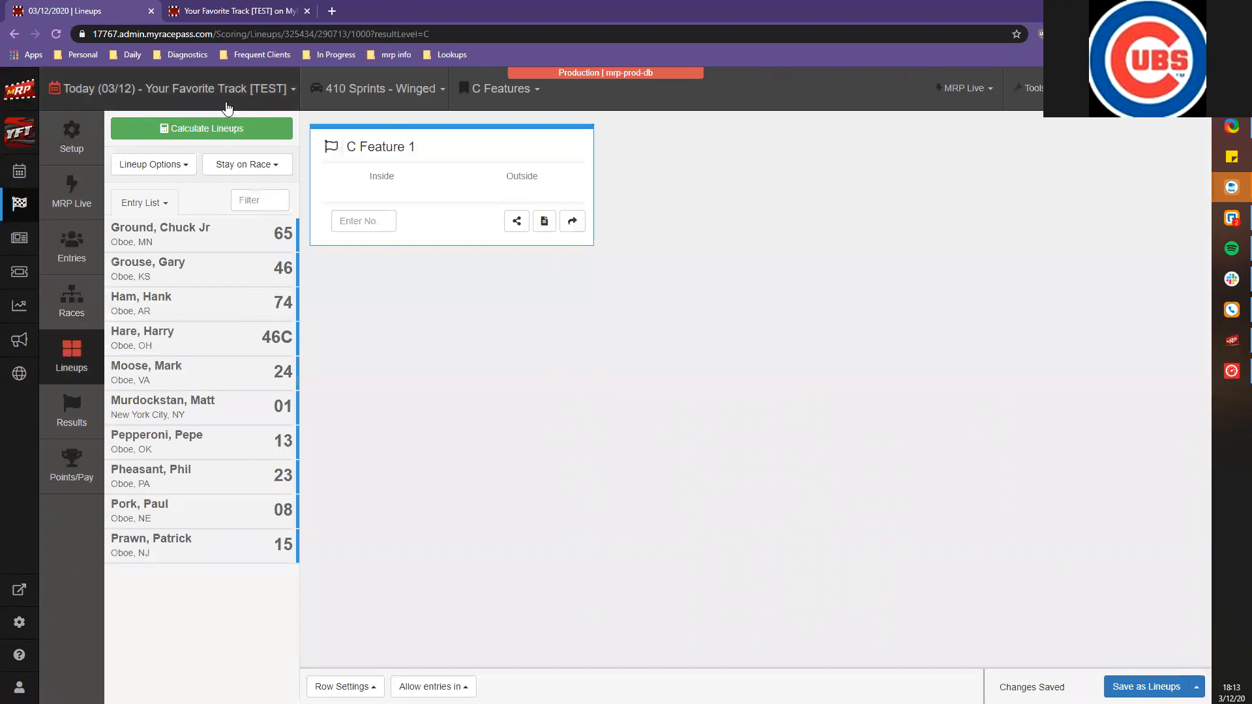
left_click(225, 131)
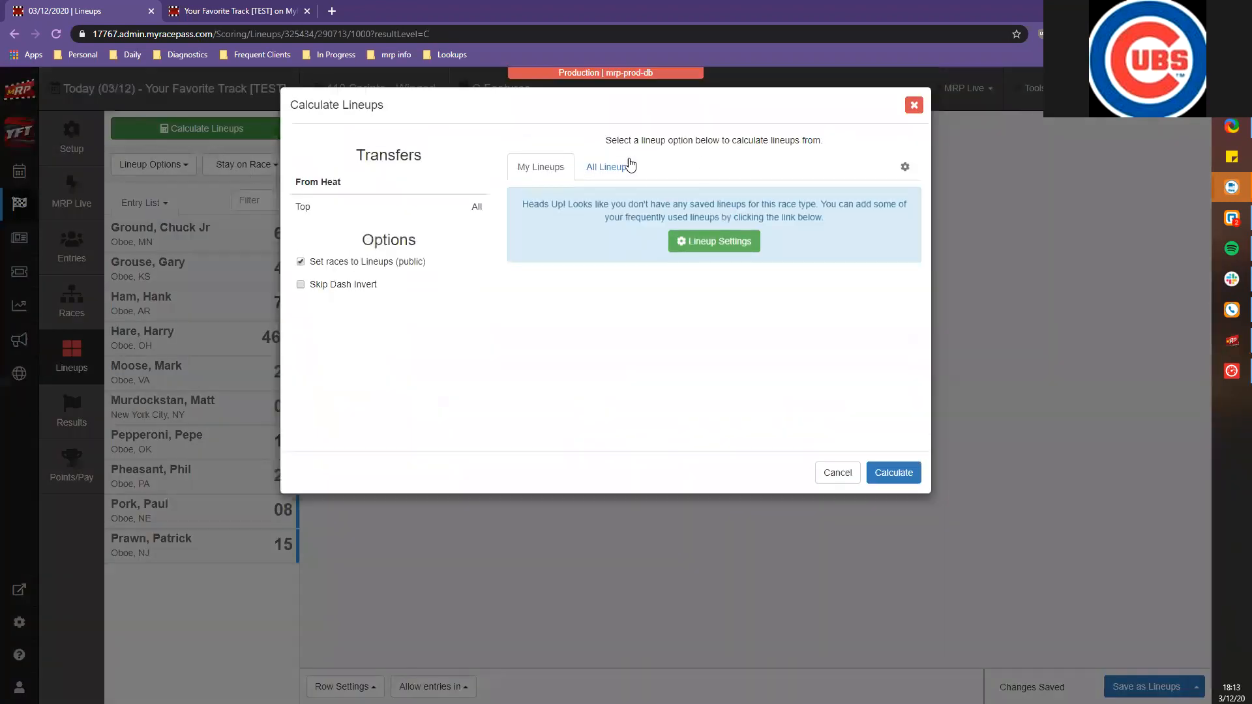
left_click(630, 166)
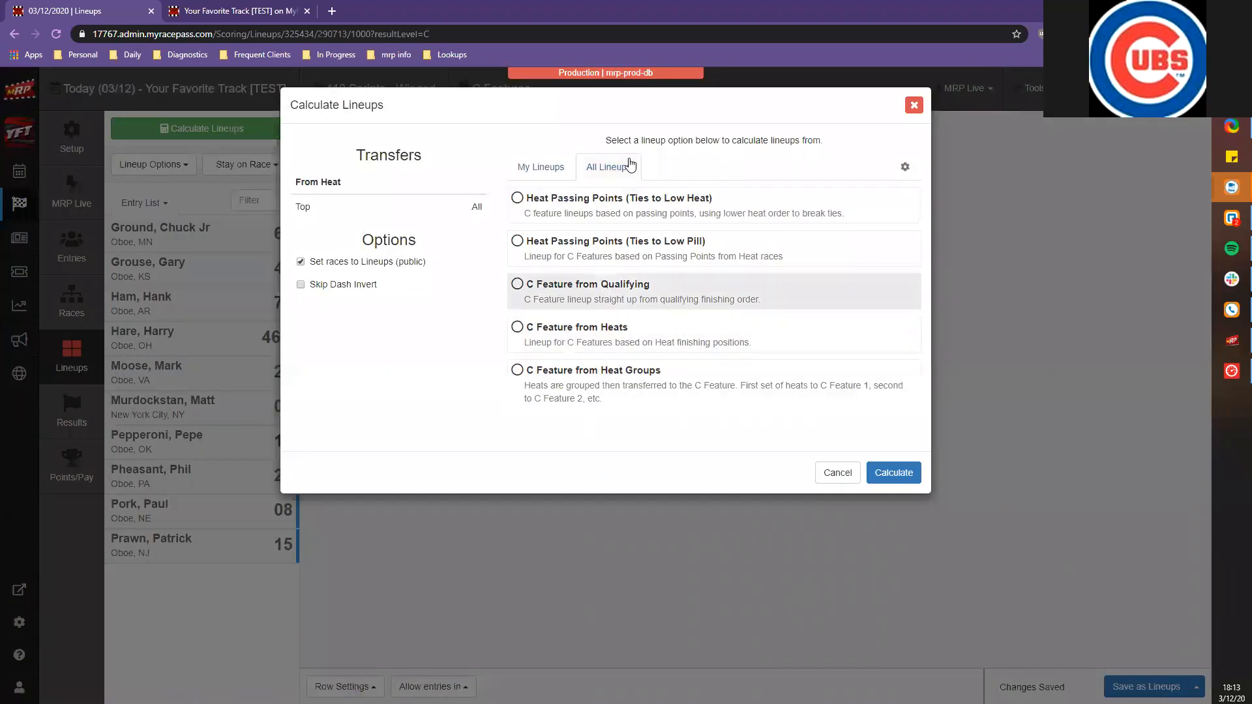
left_click(576, 328)
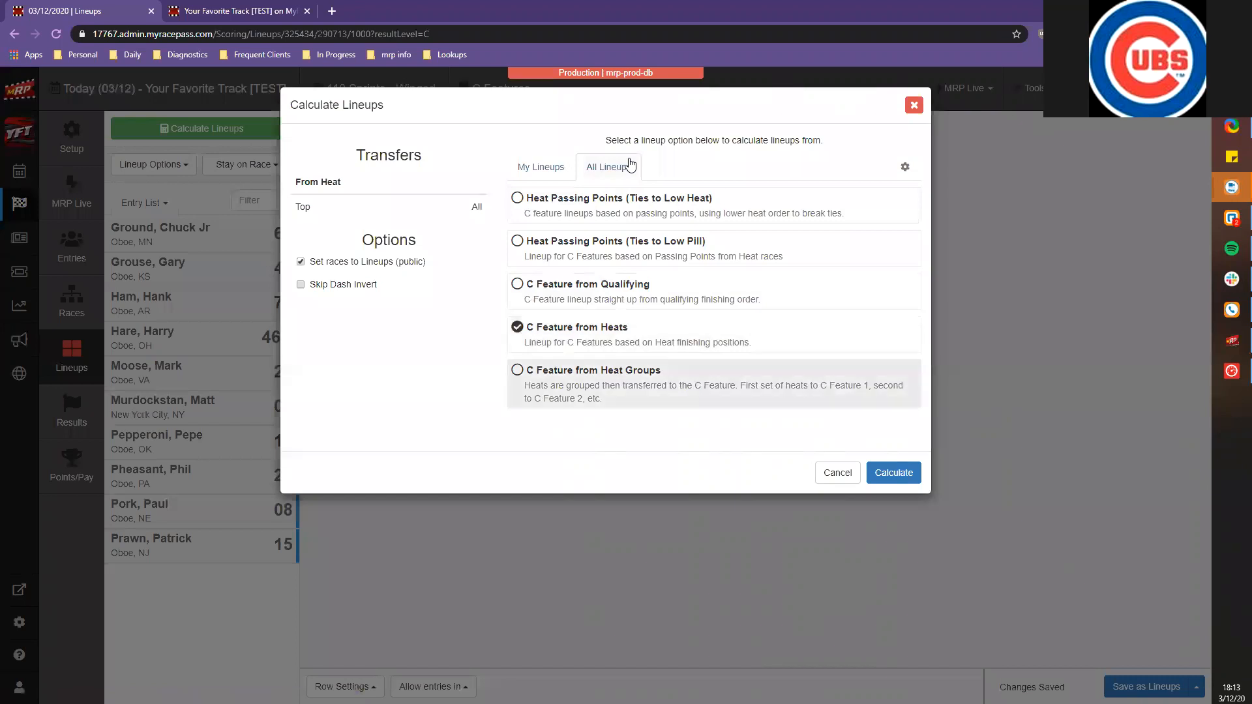
left_click(893, 472)
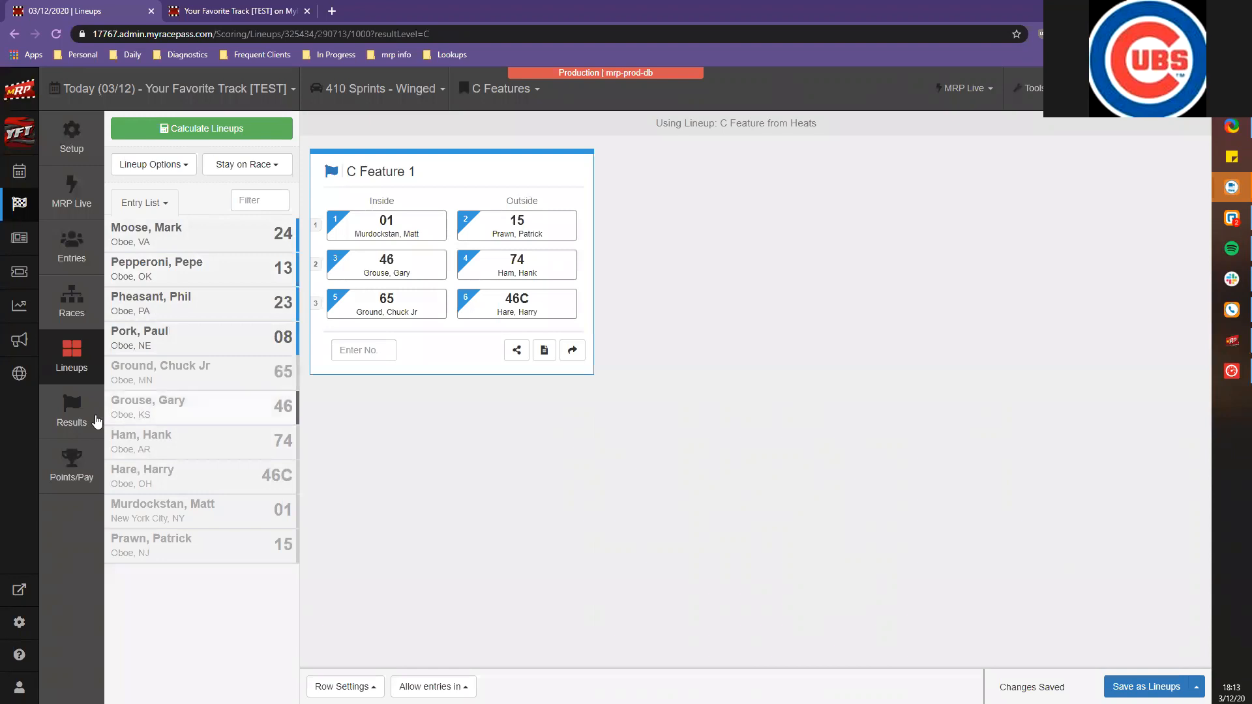
Enter the C Feature 1 results by adding all six competitors in listed order, and save the race as completed
left_click(70, 414)
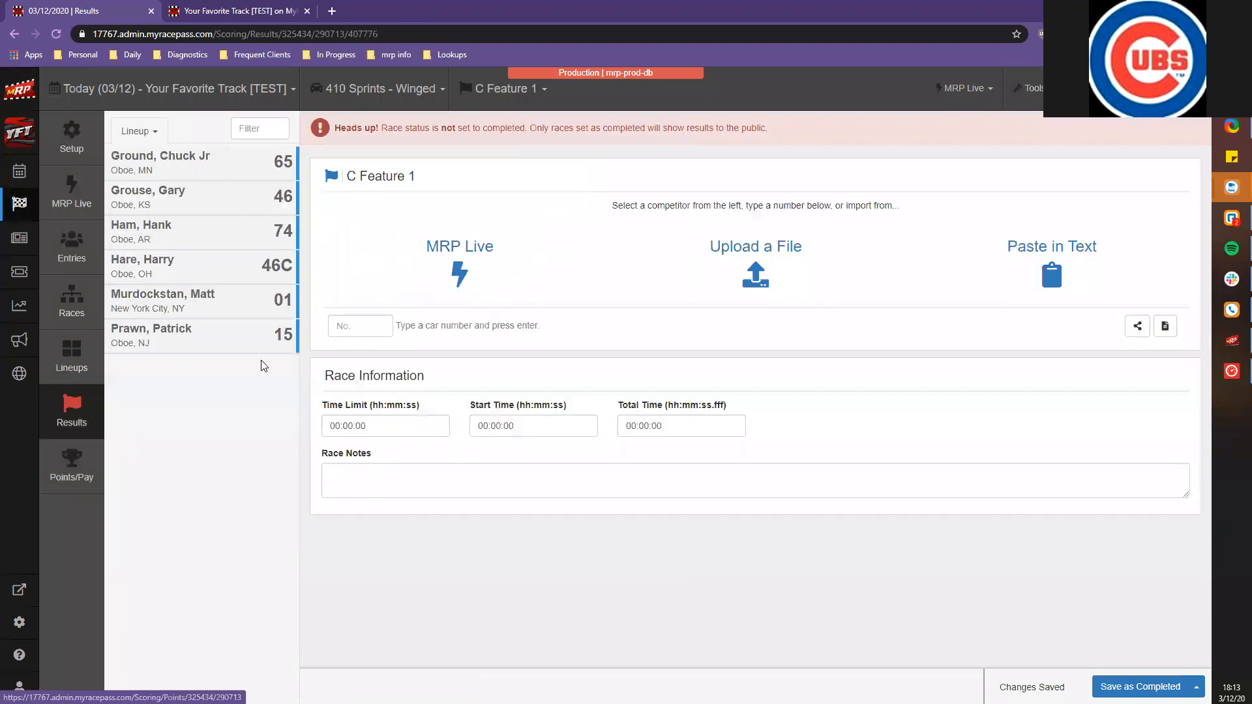
double_click(181, 167)
left_click(187, 168)
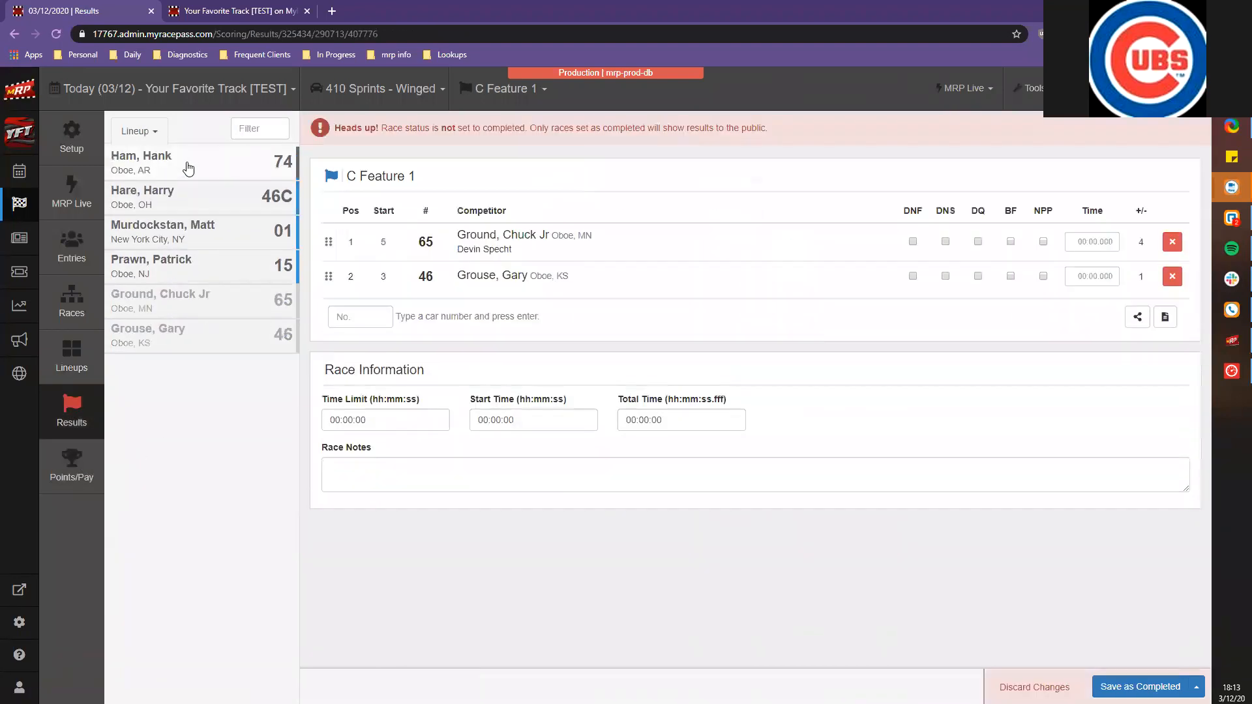
left_click(187, 168)
left_click(187, 168)
left_click(187, 168)
left_click(188, 168)
left_click(1140, 686)
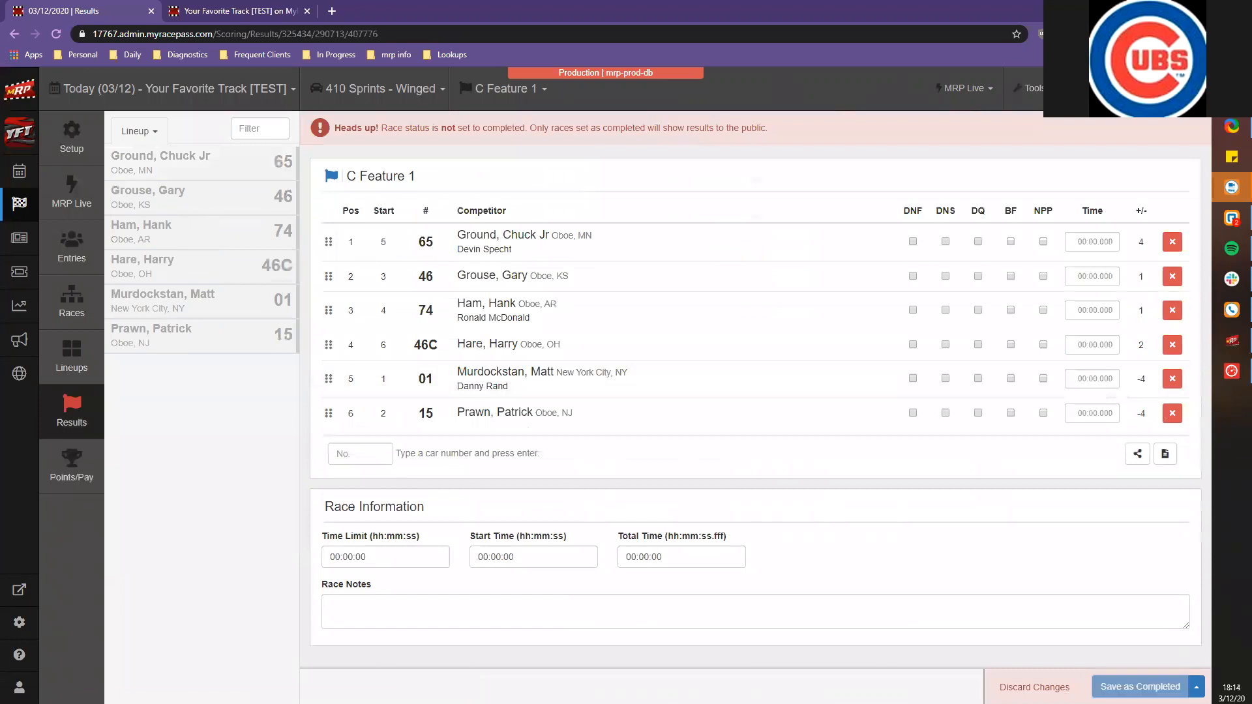
Calculate the B Feature lineup with the B Feature from Heats option
left_click(89, 359)
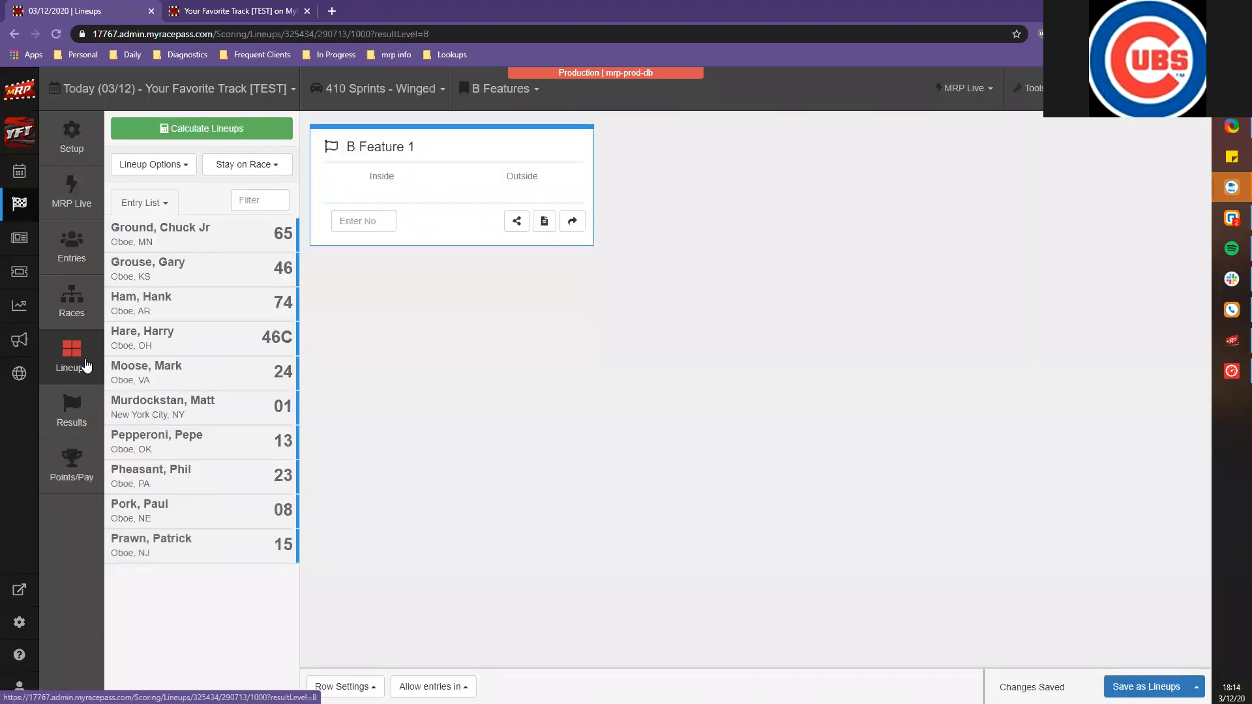
left_click(216, 131)
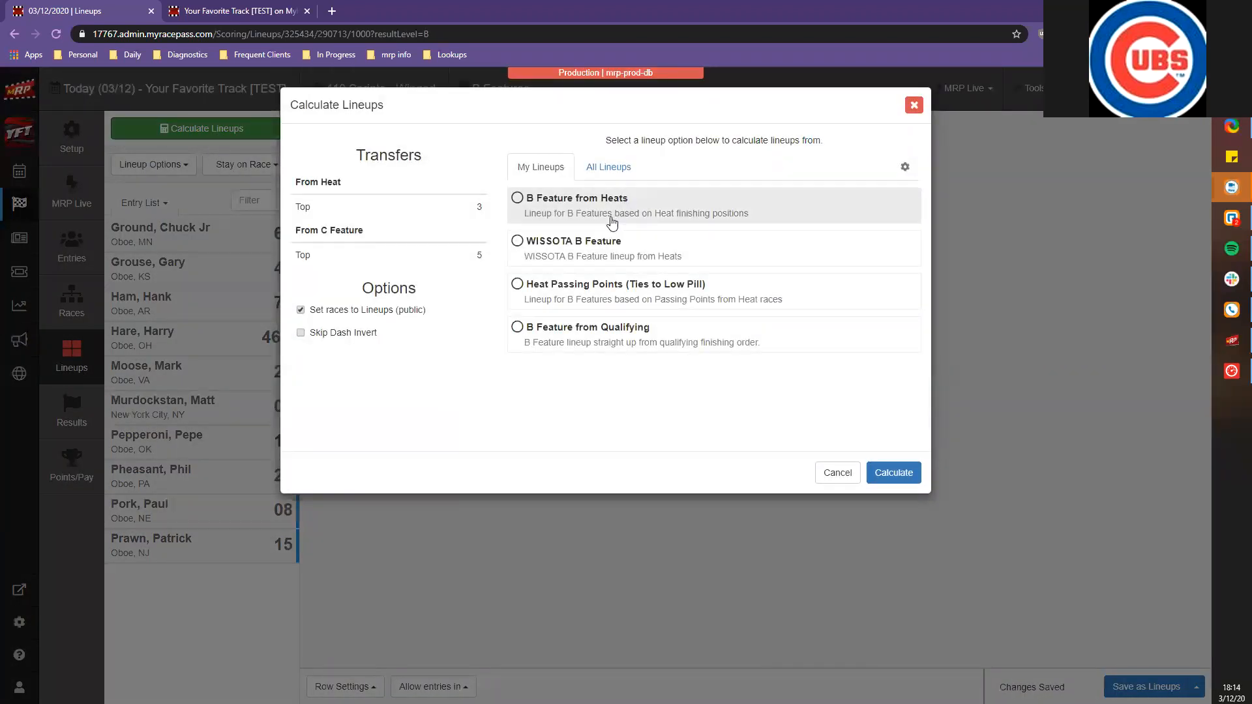
left_click(609, 219)
left_click(892, 473)
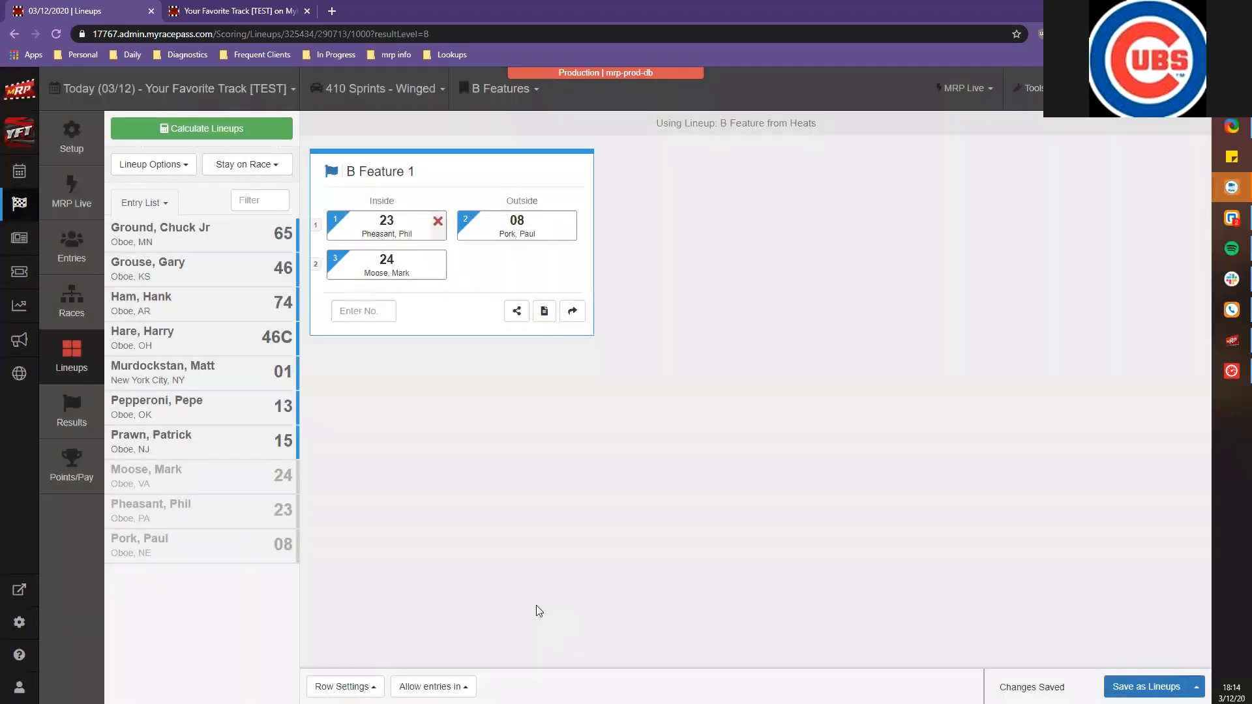
Recalculate the B Feature lineup with the B Feature from Heat and C Groups option, and leave the lineup calculation closed
left_click(225, 134)
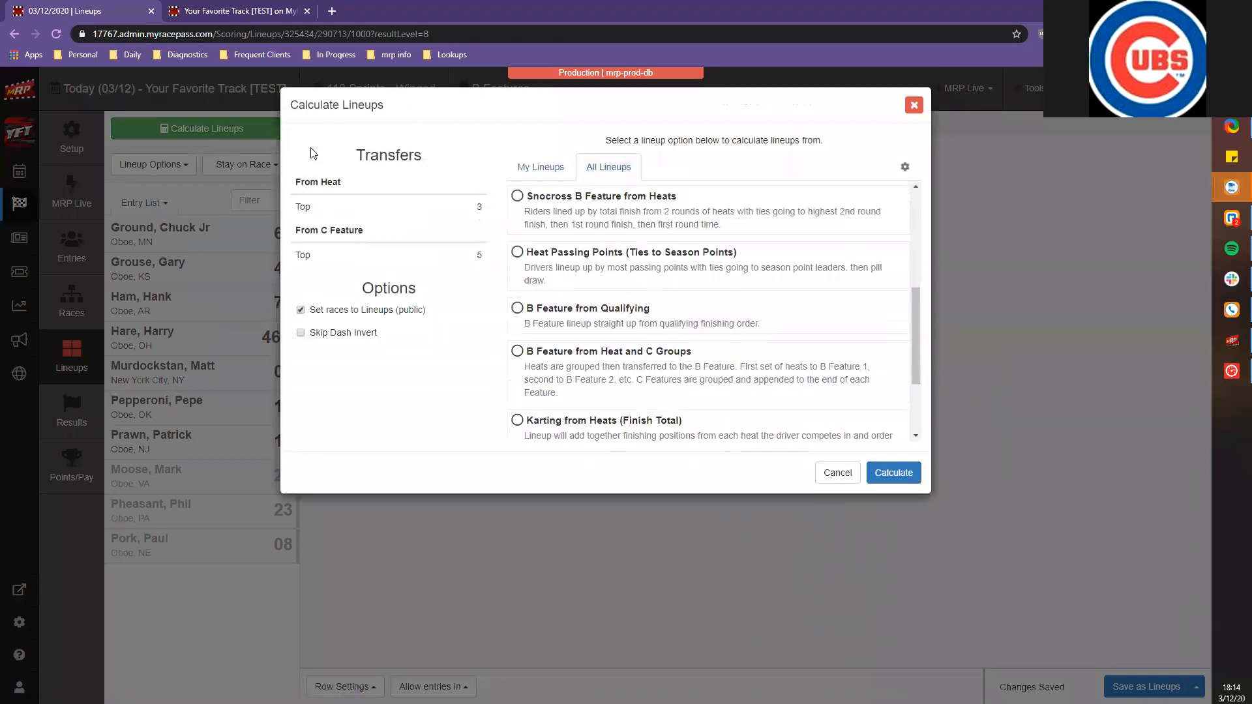
left_click(893, 472)
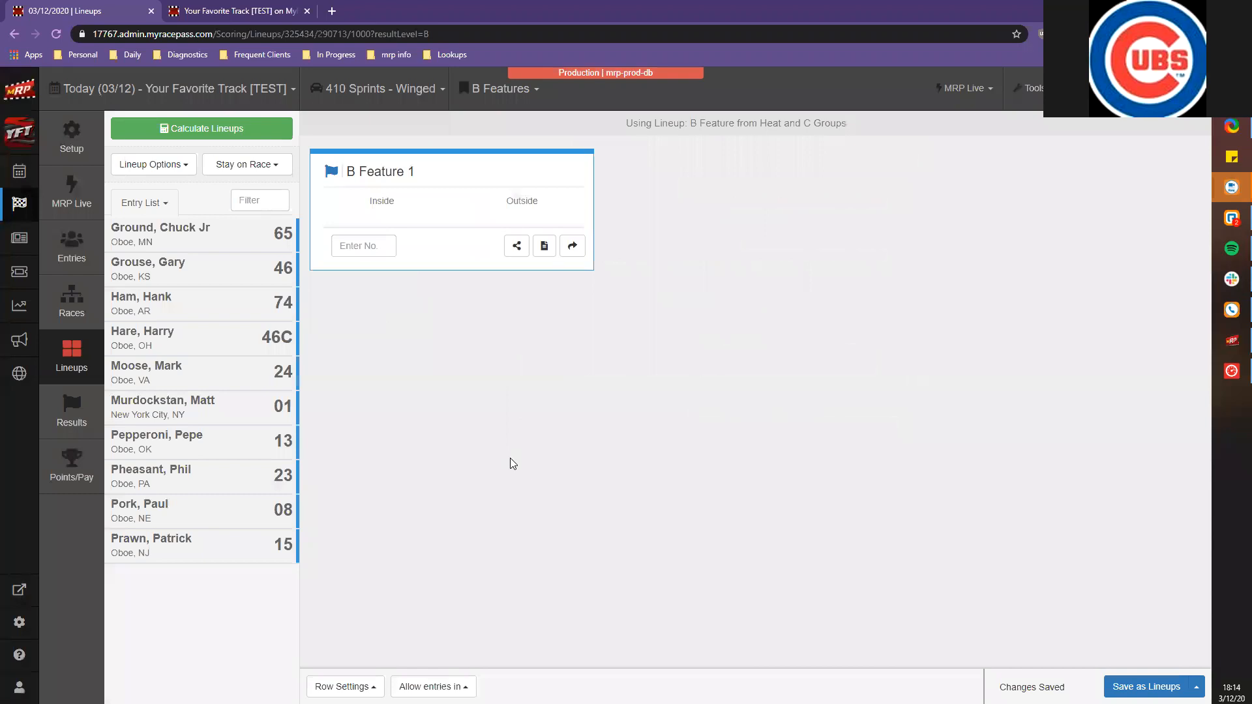
left_click(245, 130)
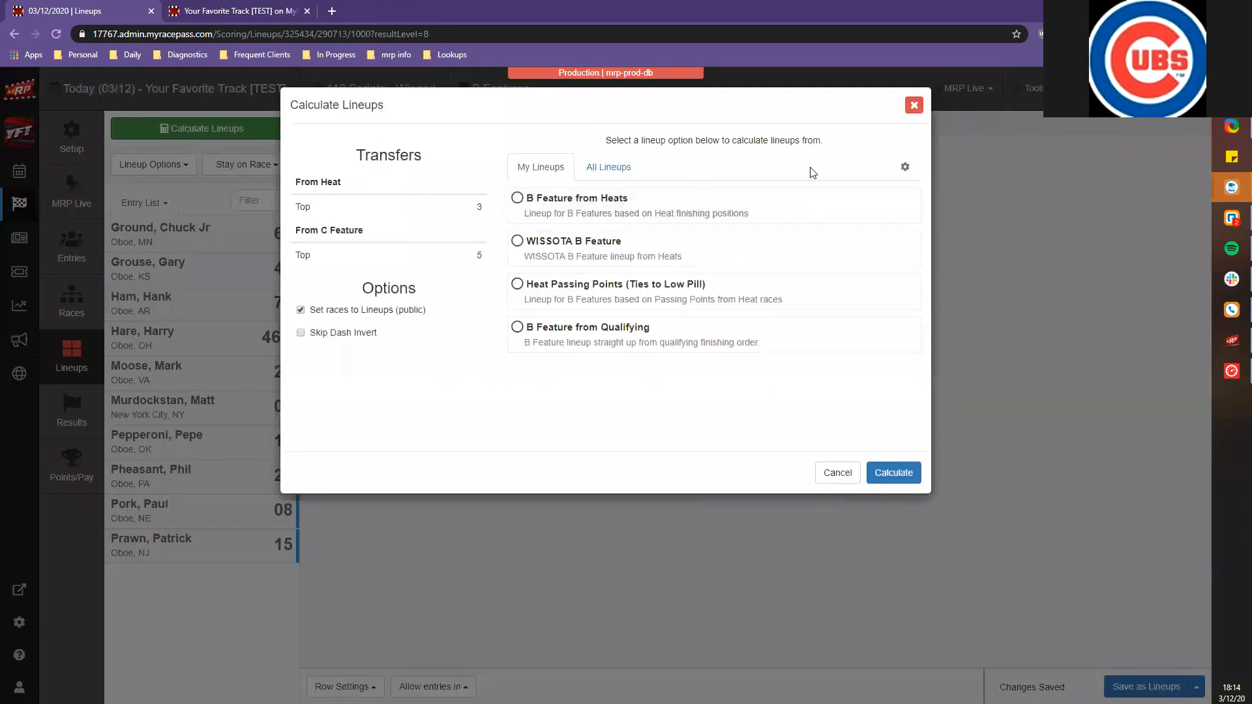
left_click(913, 105)
left_click(50, 370)
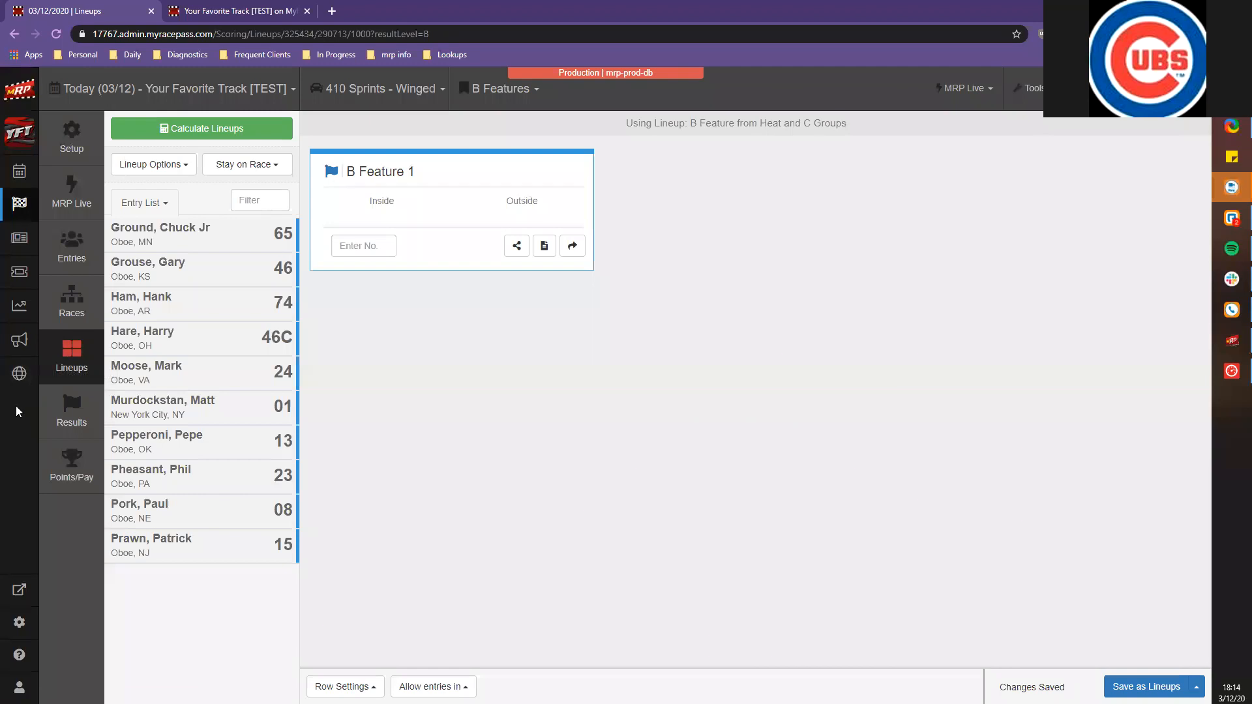
Return to the races of the 410 Sprints - Winged class and look at the available help and support options
left_click(57, 306)
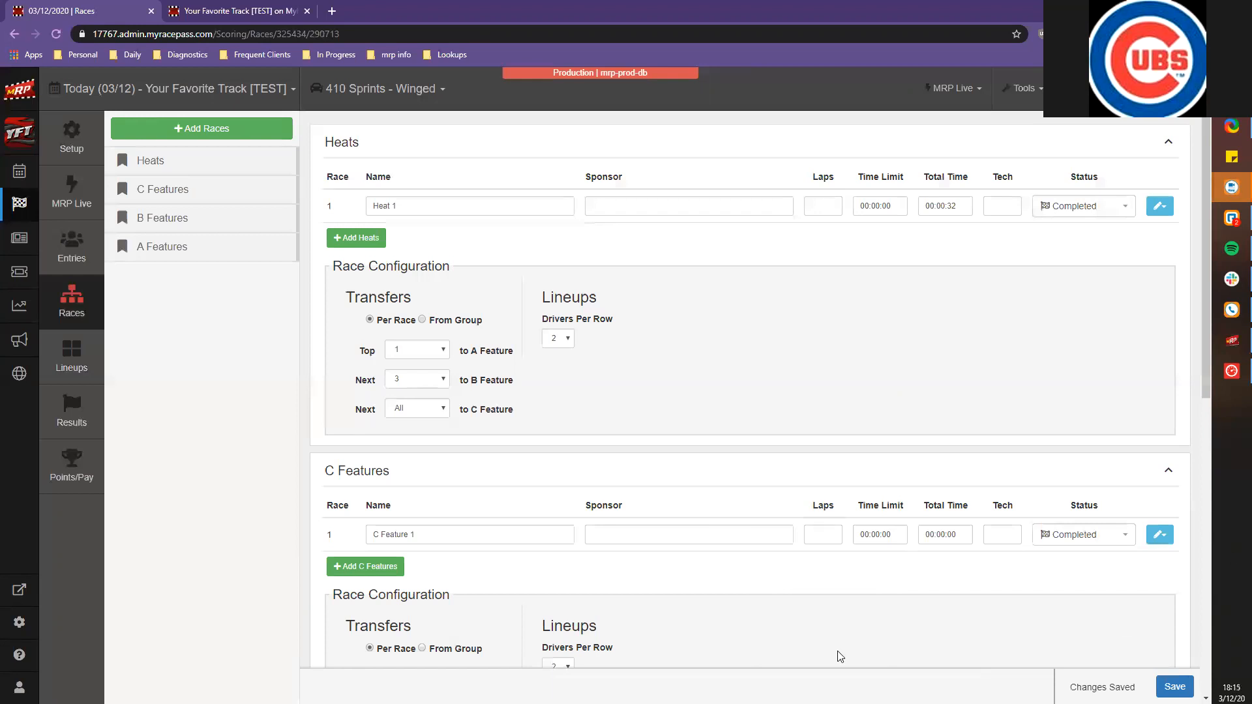
left_click(18, 655)
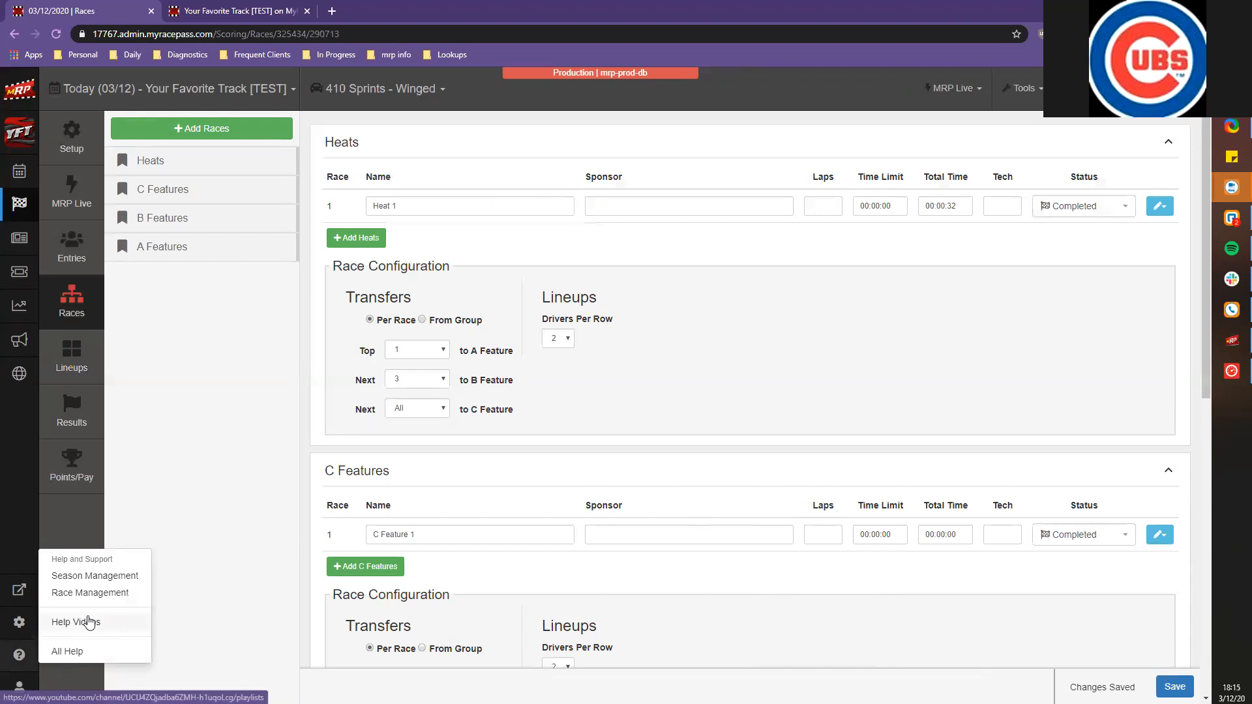
left_click(271, 504)
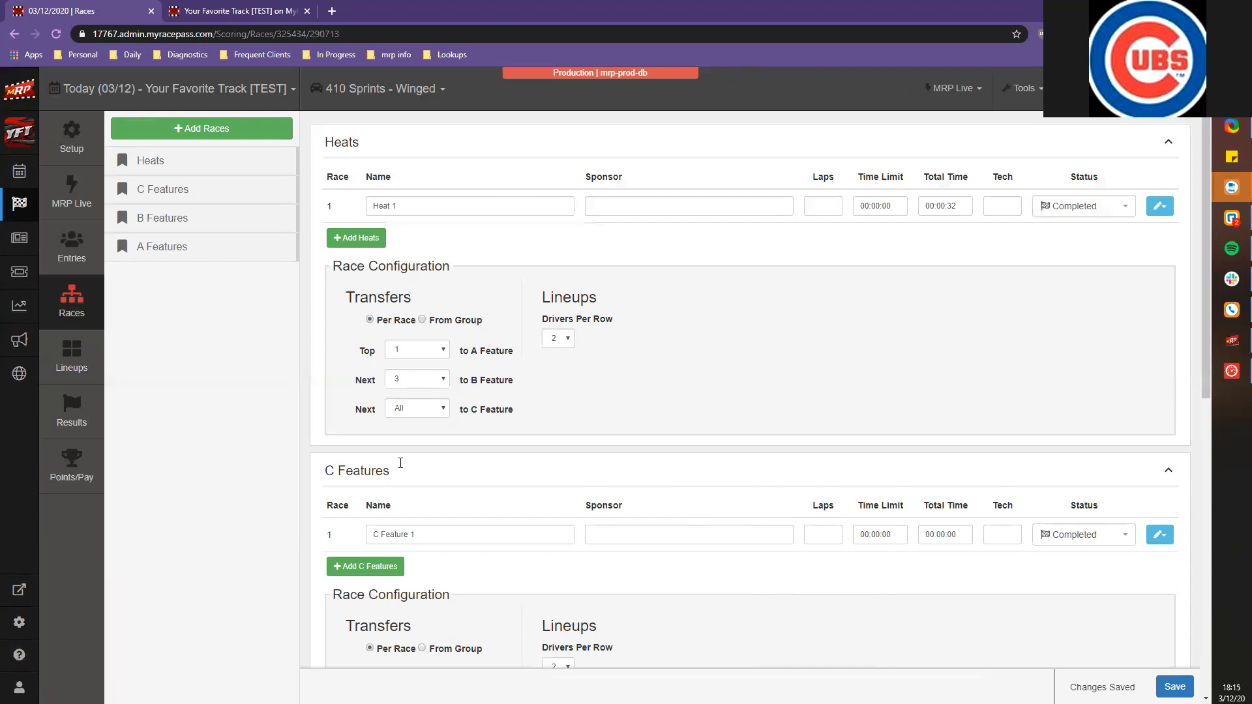